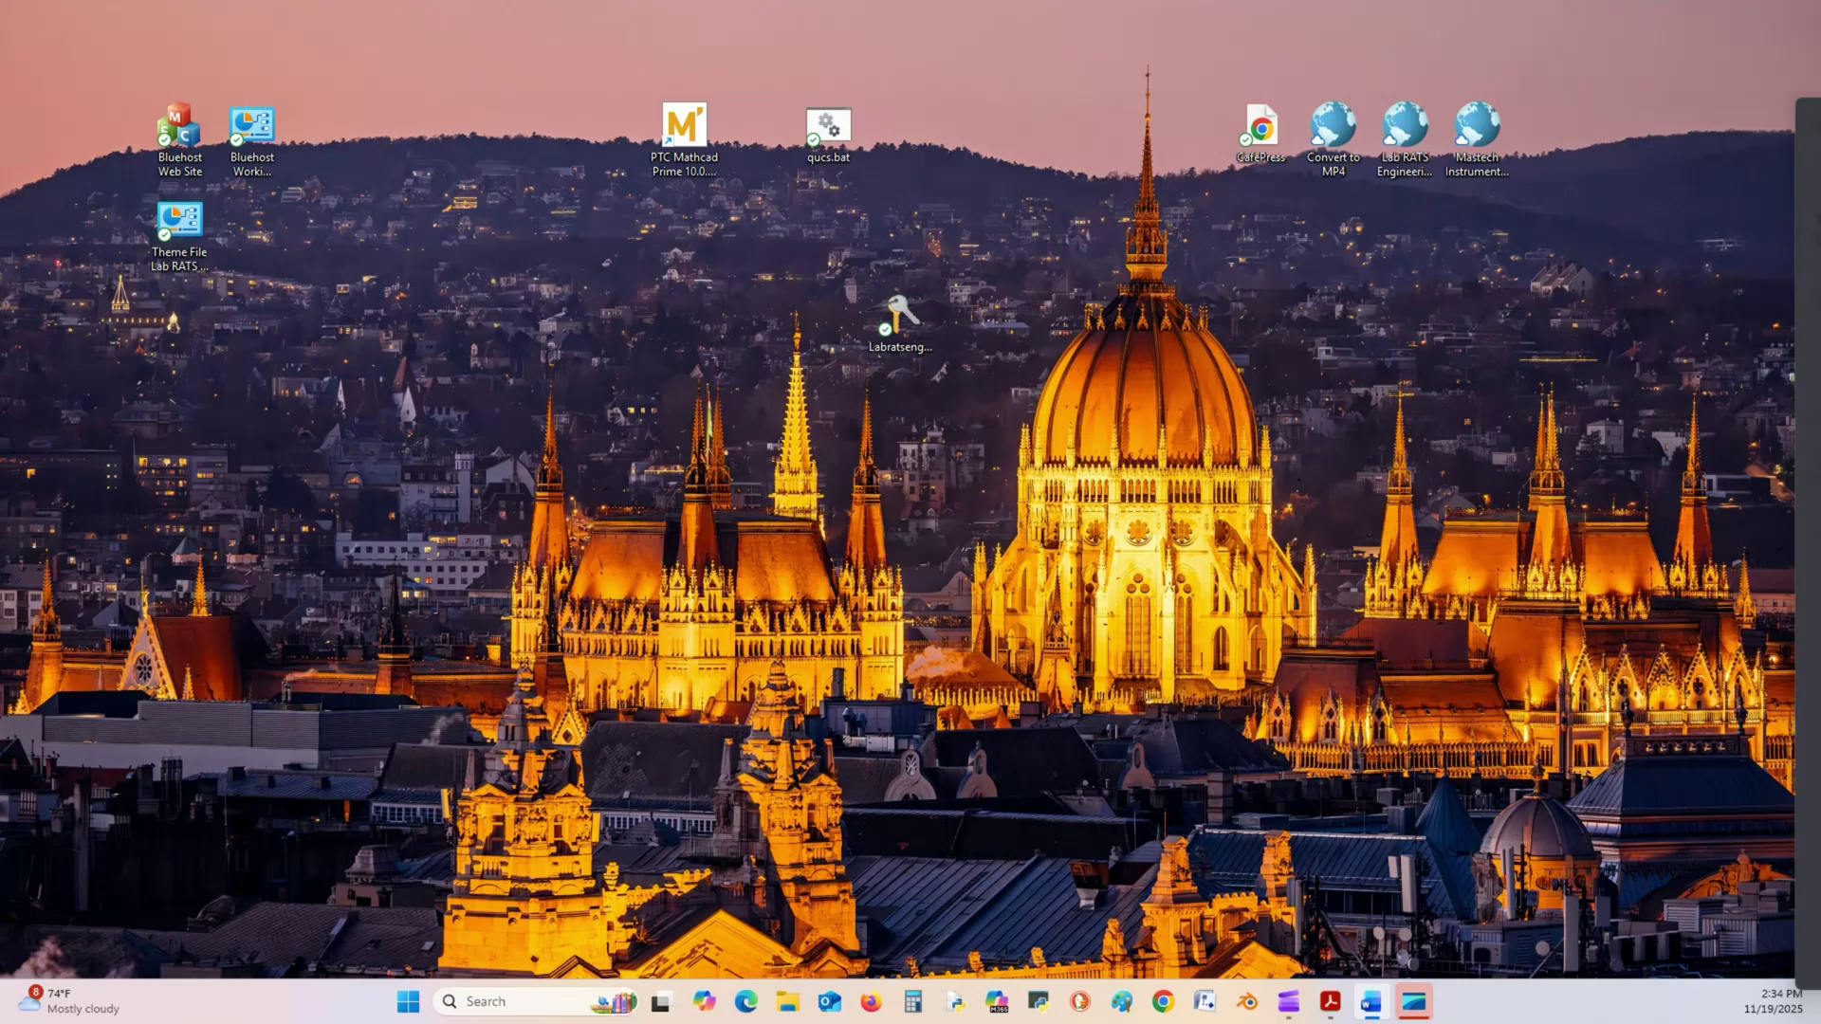
- Open the Lab RATS Engineering YouTube channel from its desktop shortcut
double_click(896, 326)
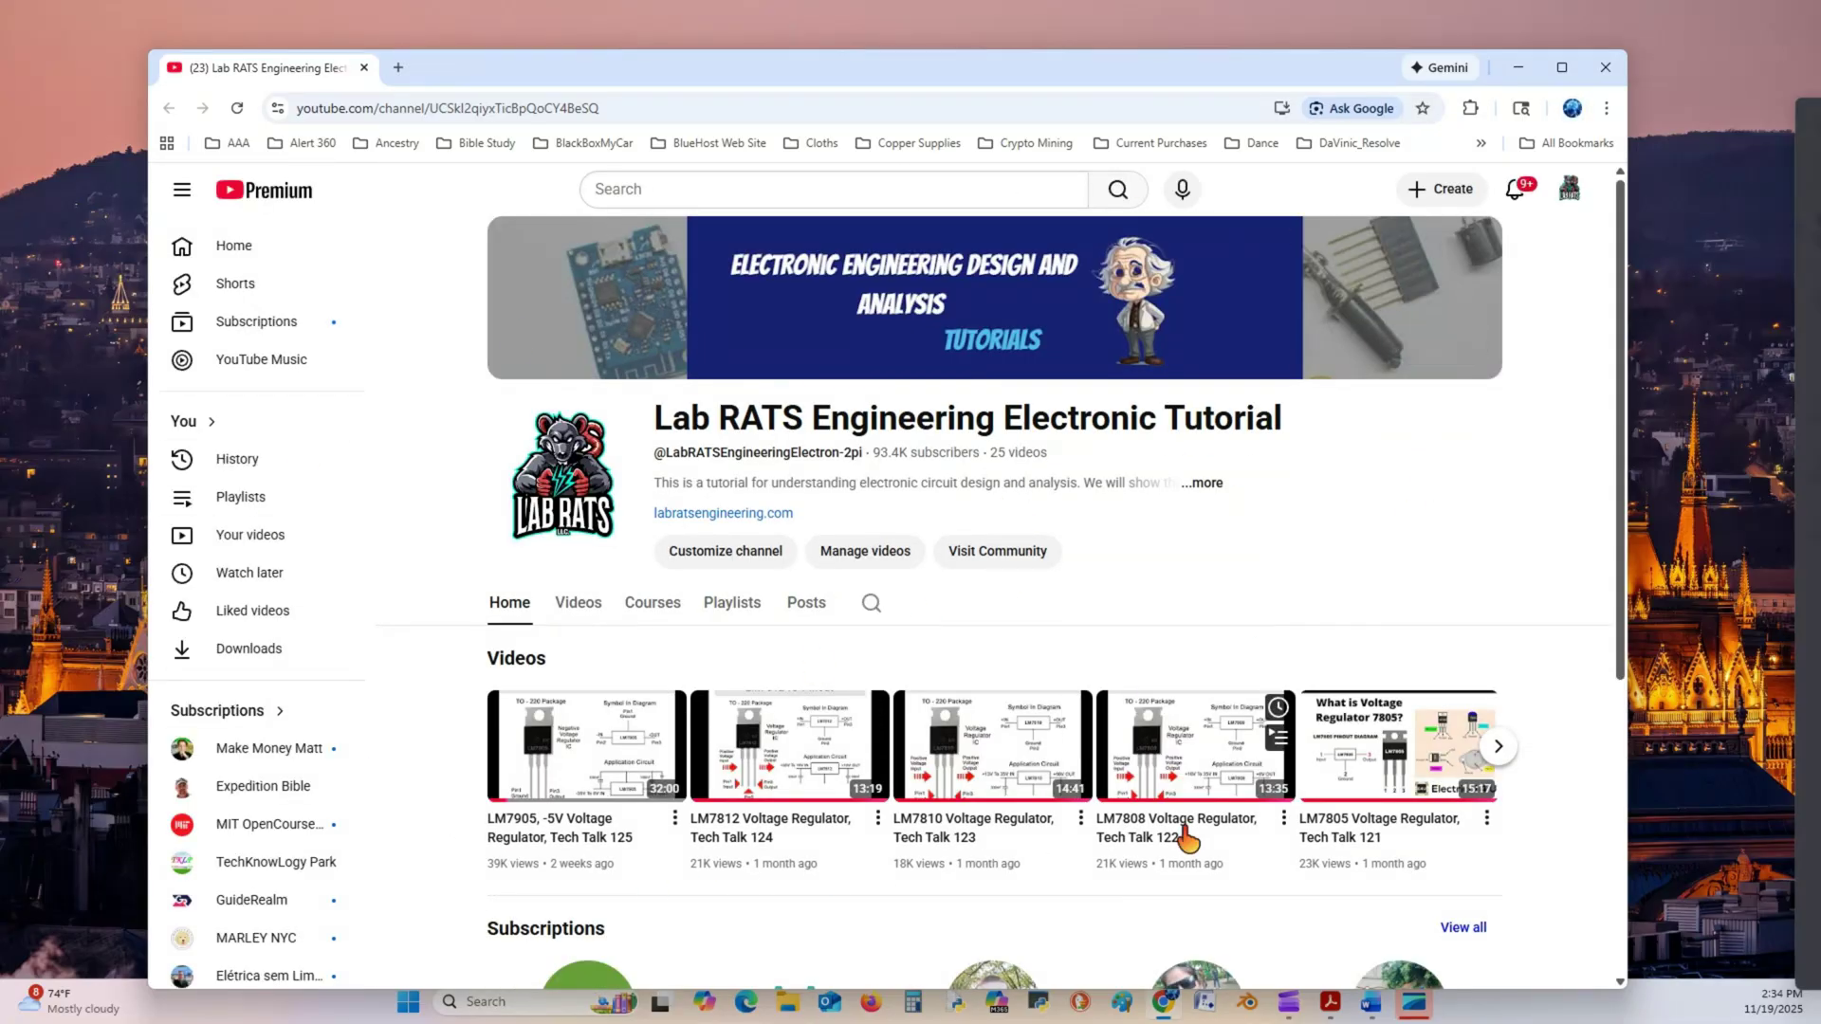
- Advance the channel's featured video row by two pages
mouse_move(1373, 757)
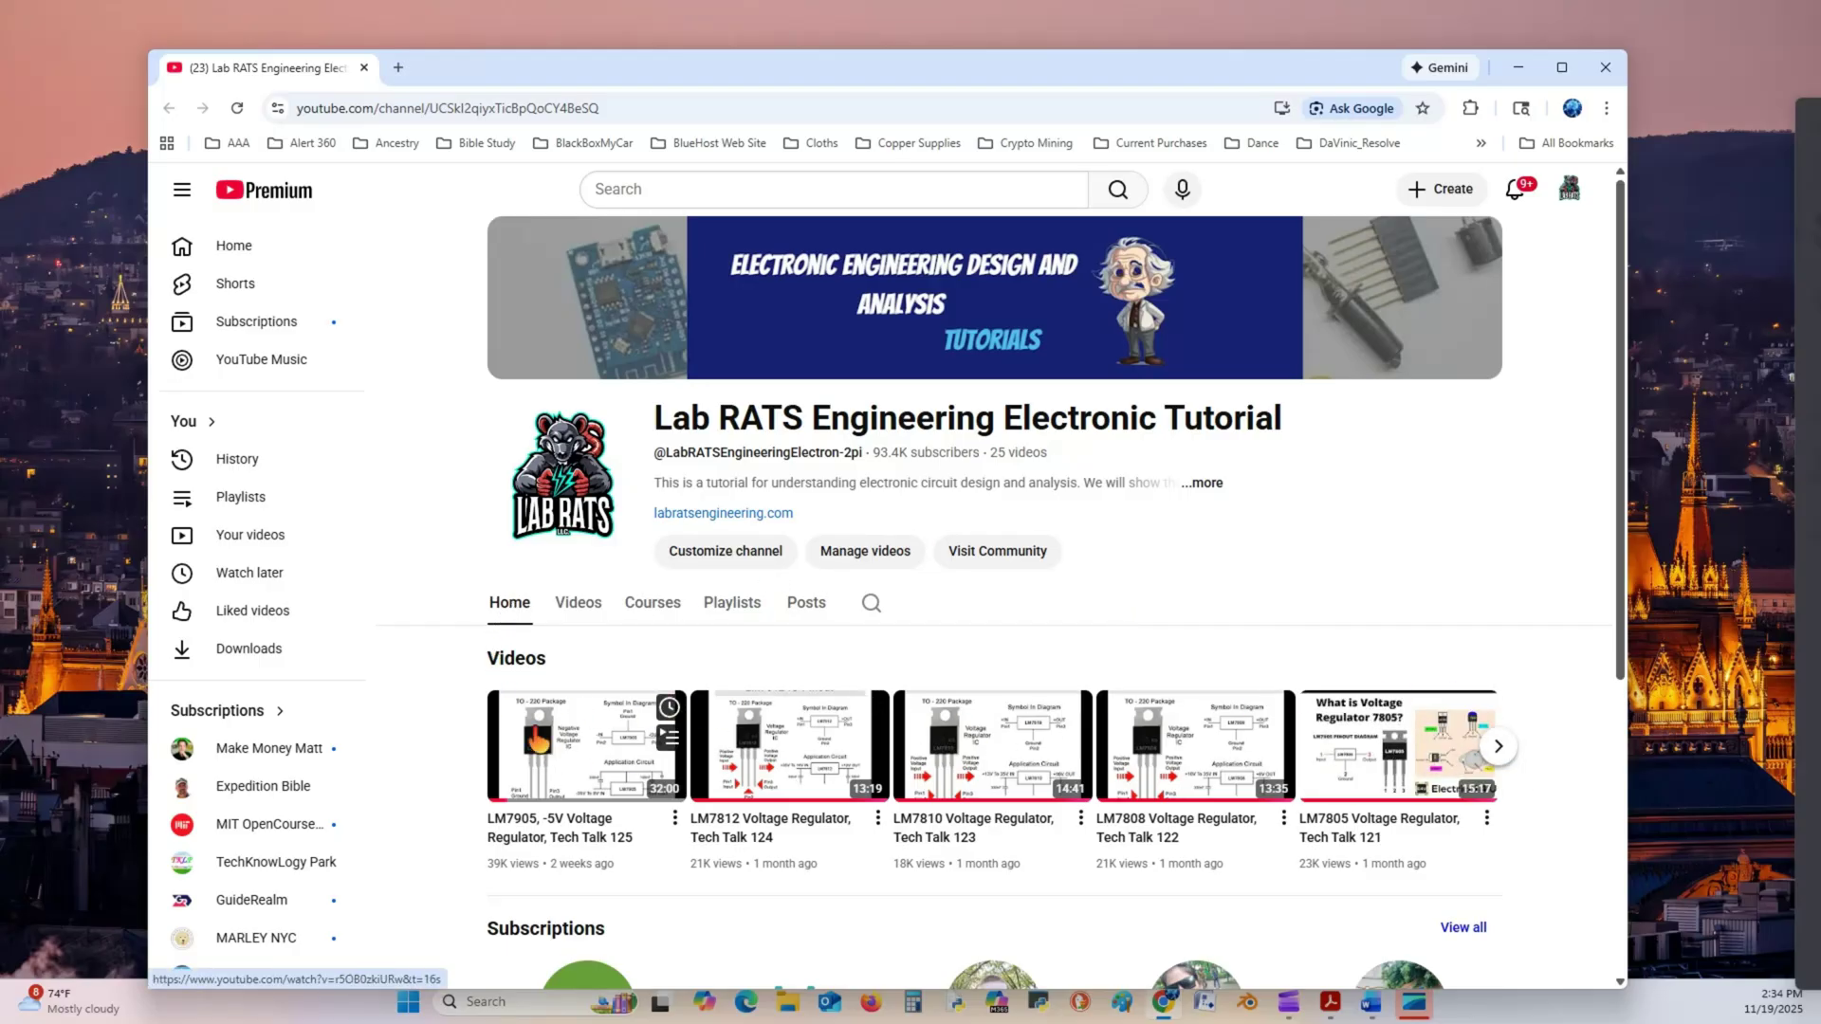
left_click(1498, 750)
left_click(1498, 749)
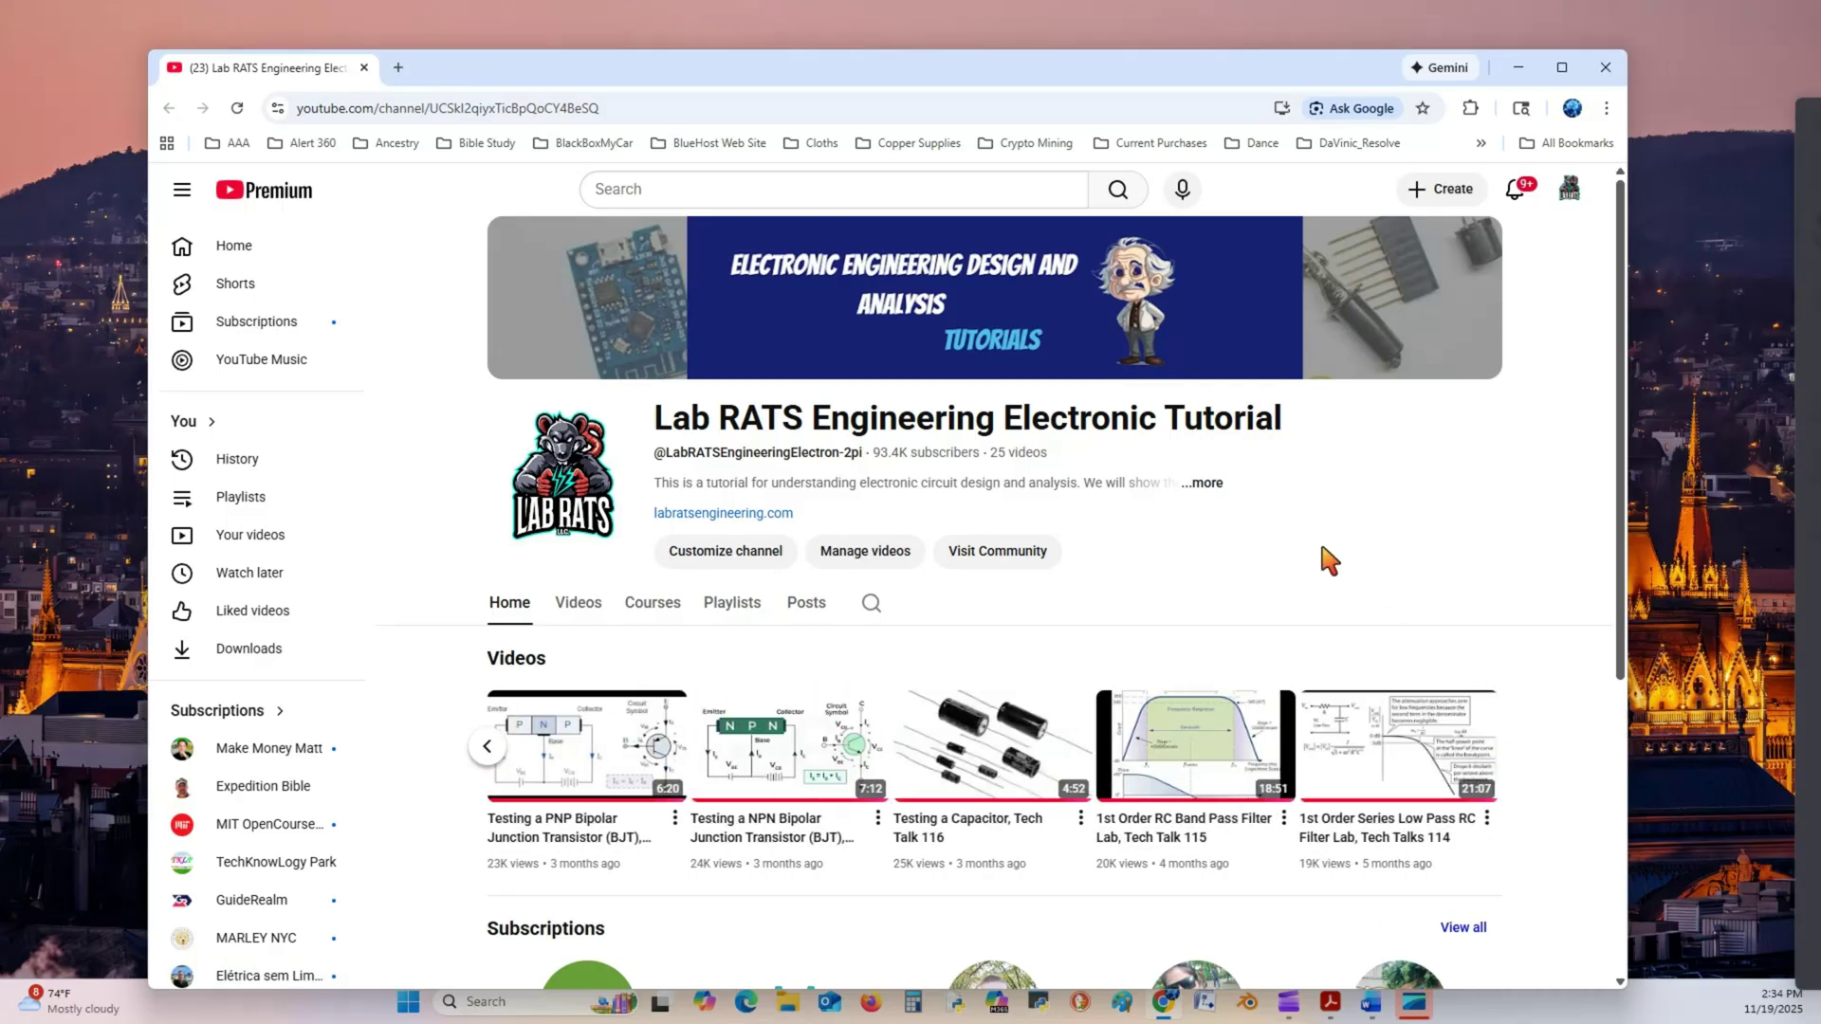
- Browse the channel's Videos, Courses, Playlists and Posts sections in turn
left_click(578, 605)
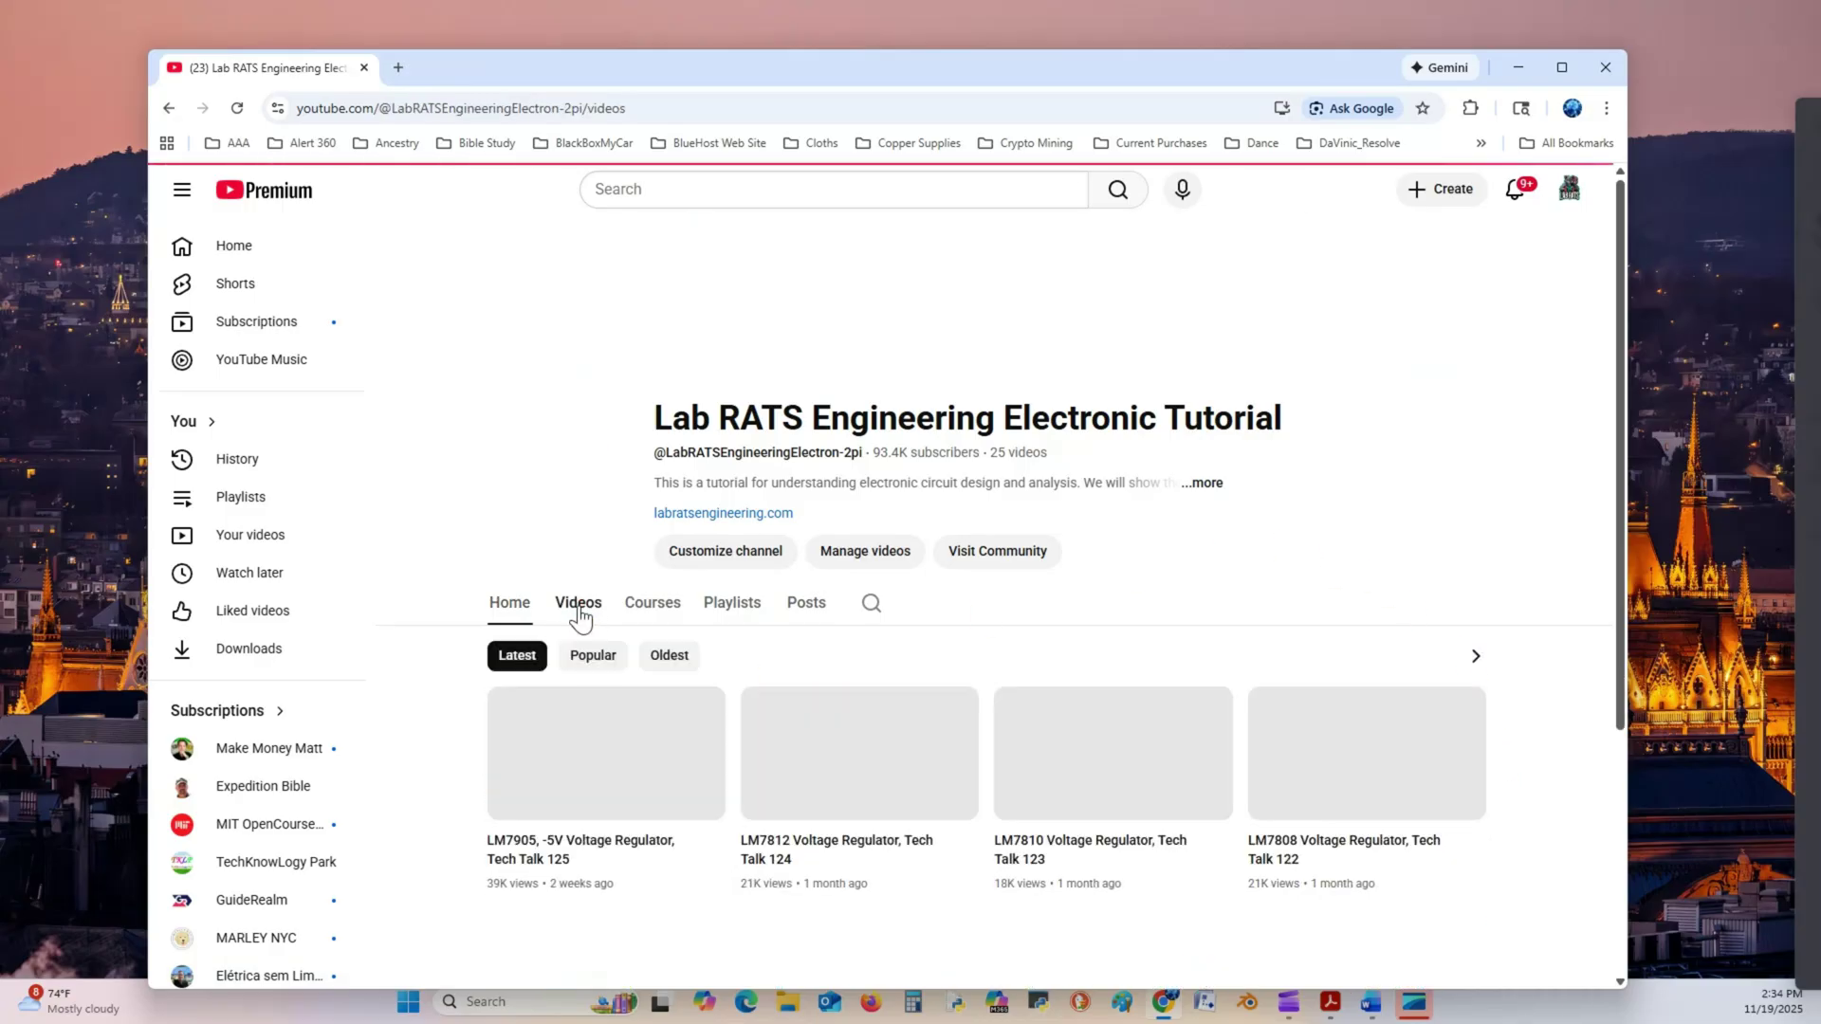
scroll(924, 785, "down", 5)
scroll(925, 785, "down", 9)
scroll(925, 785, "up", 15)
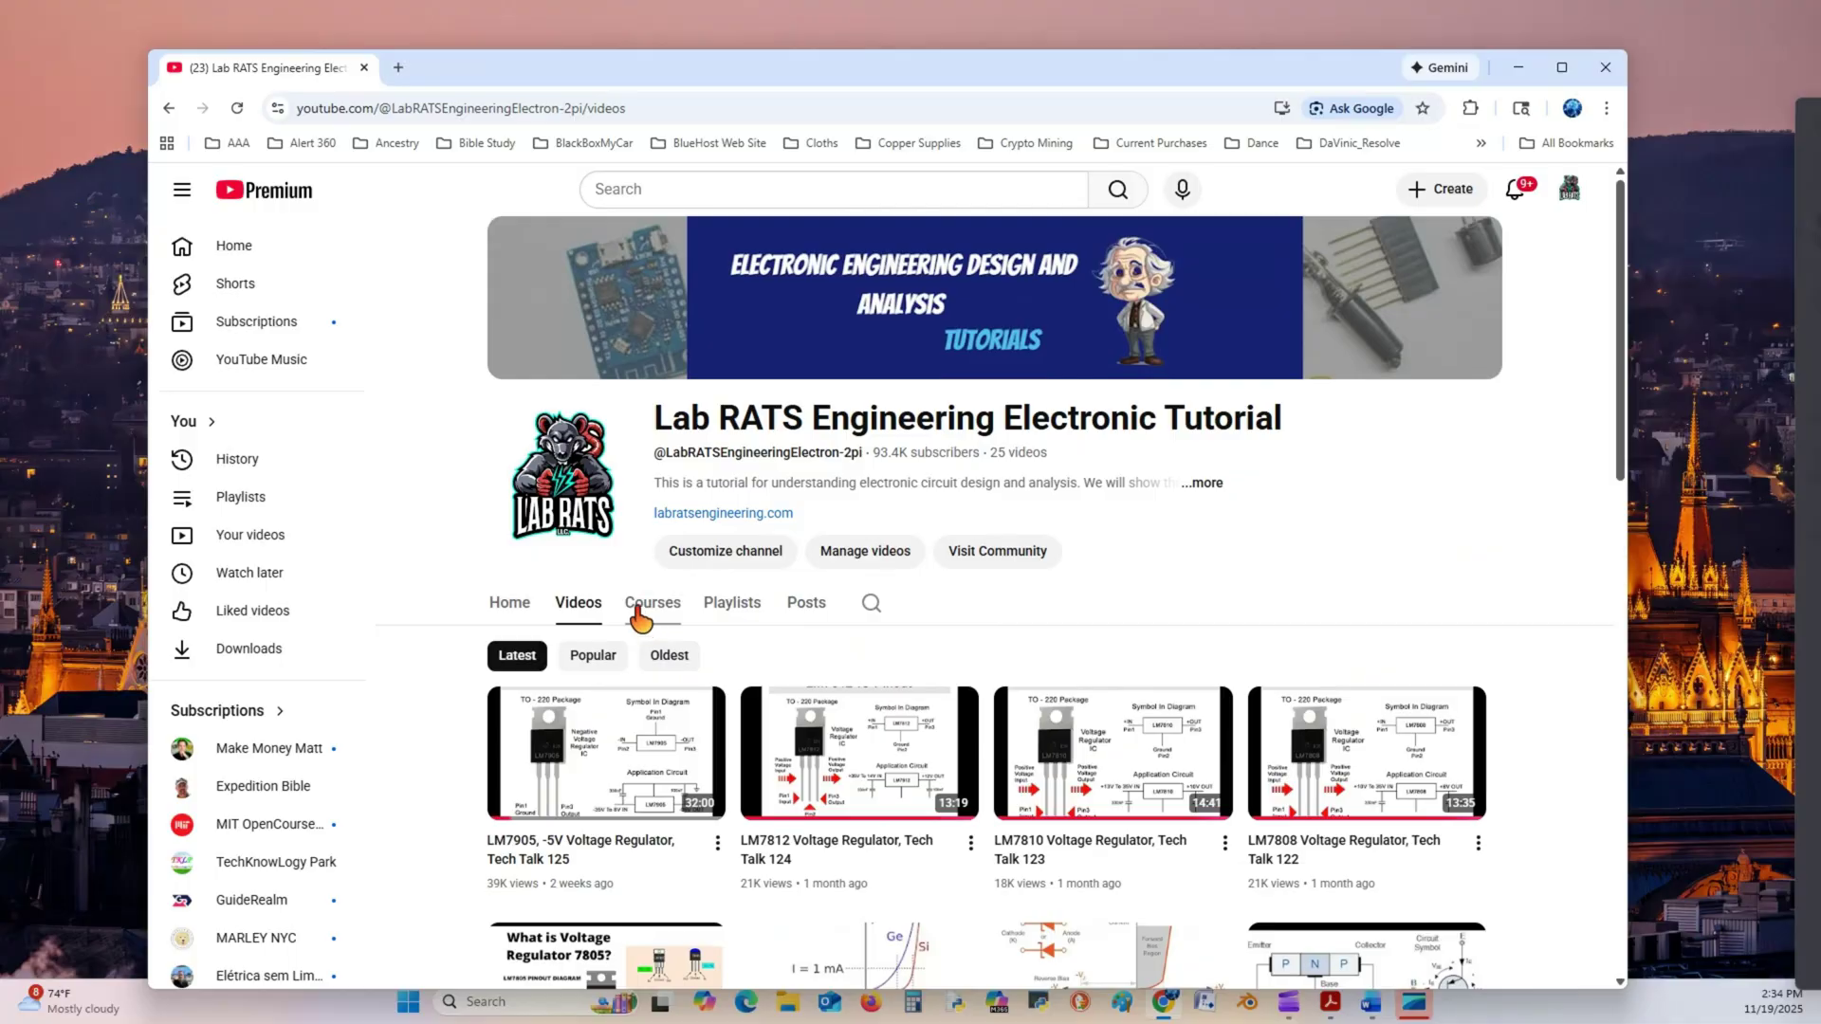
left_click(653, 604)
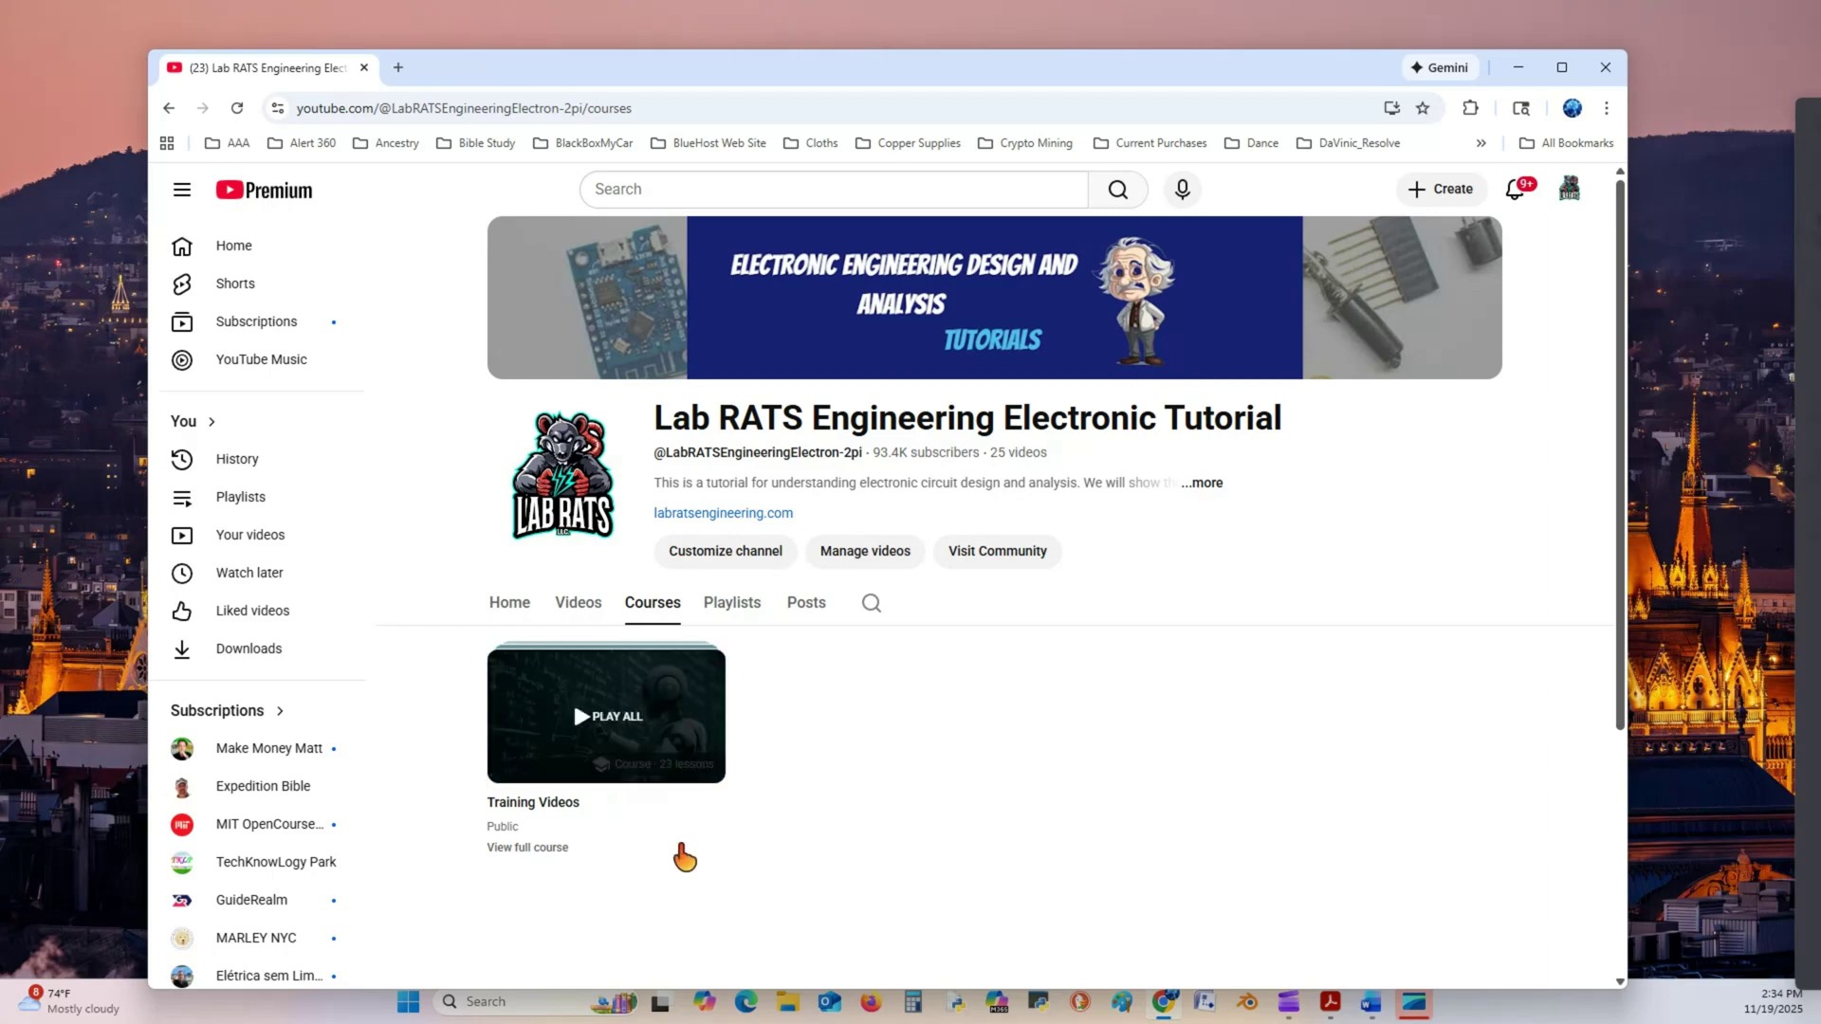
left_click(731, 603)
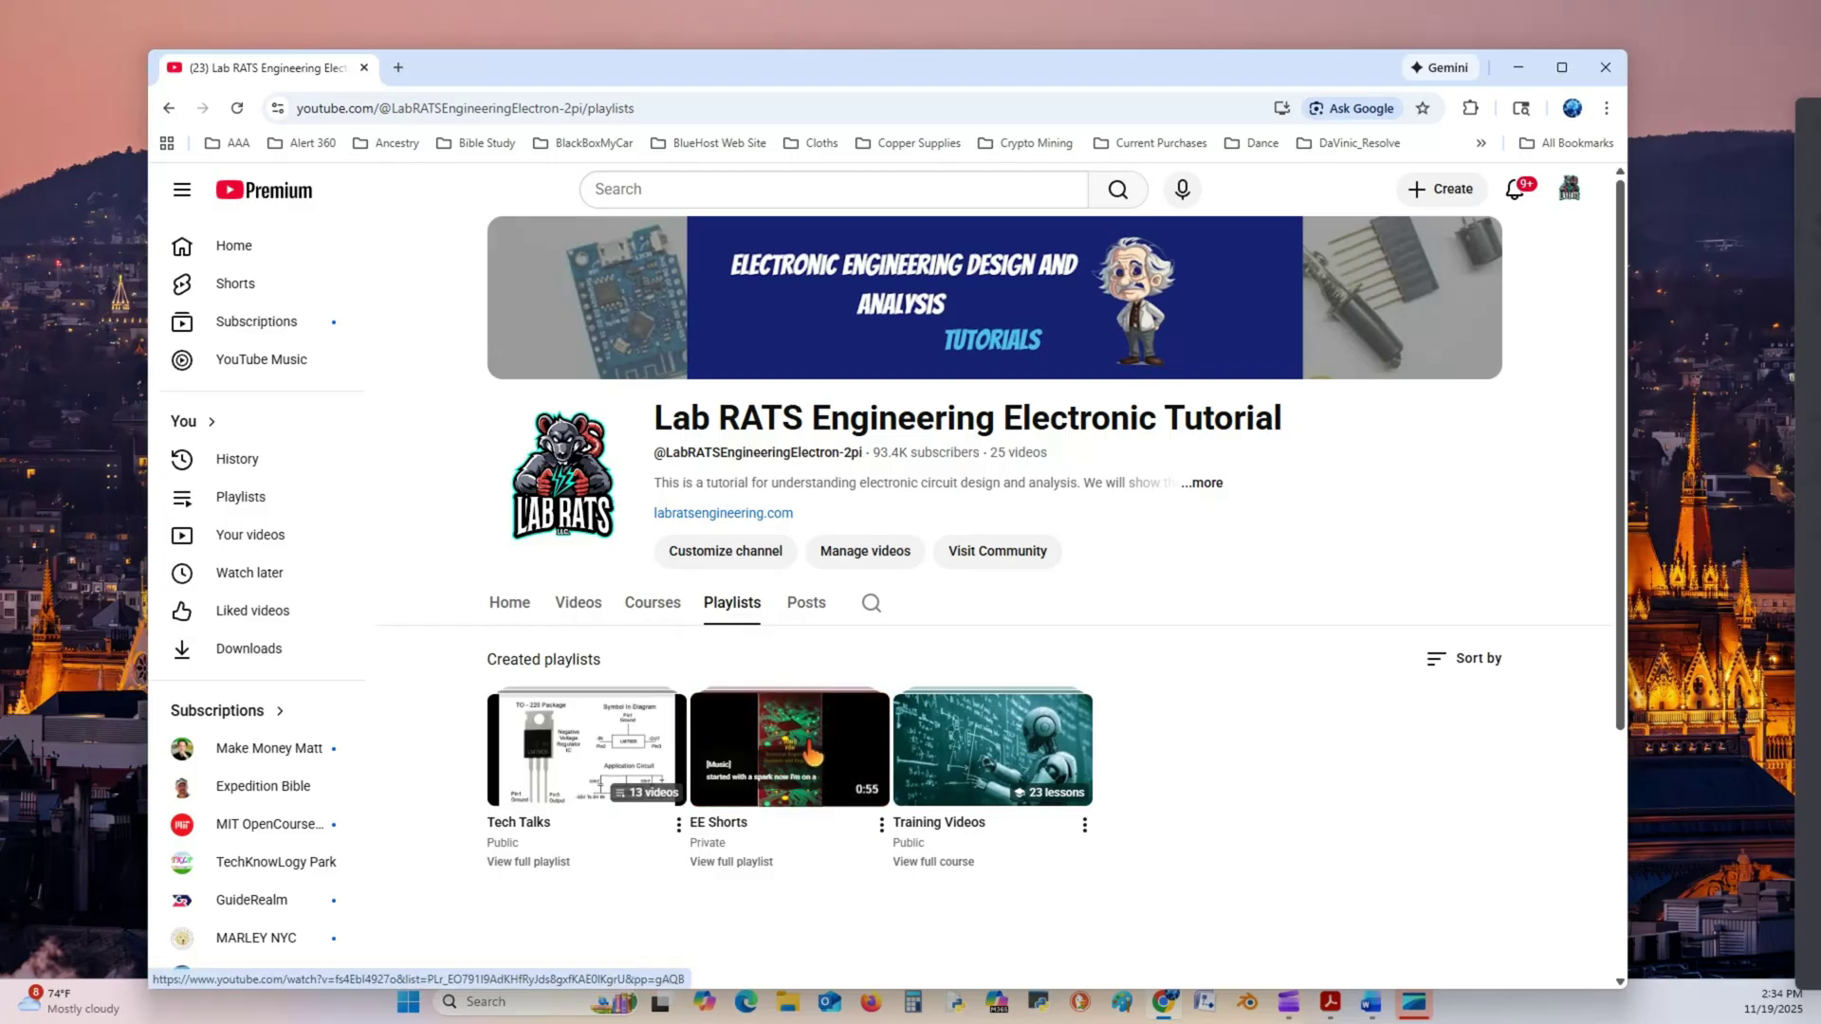
left_click(816, 616)
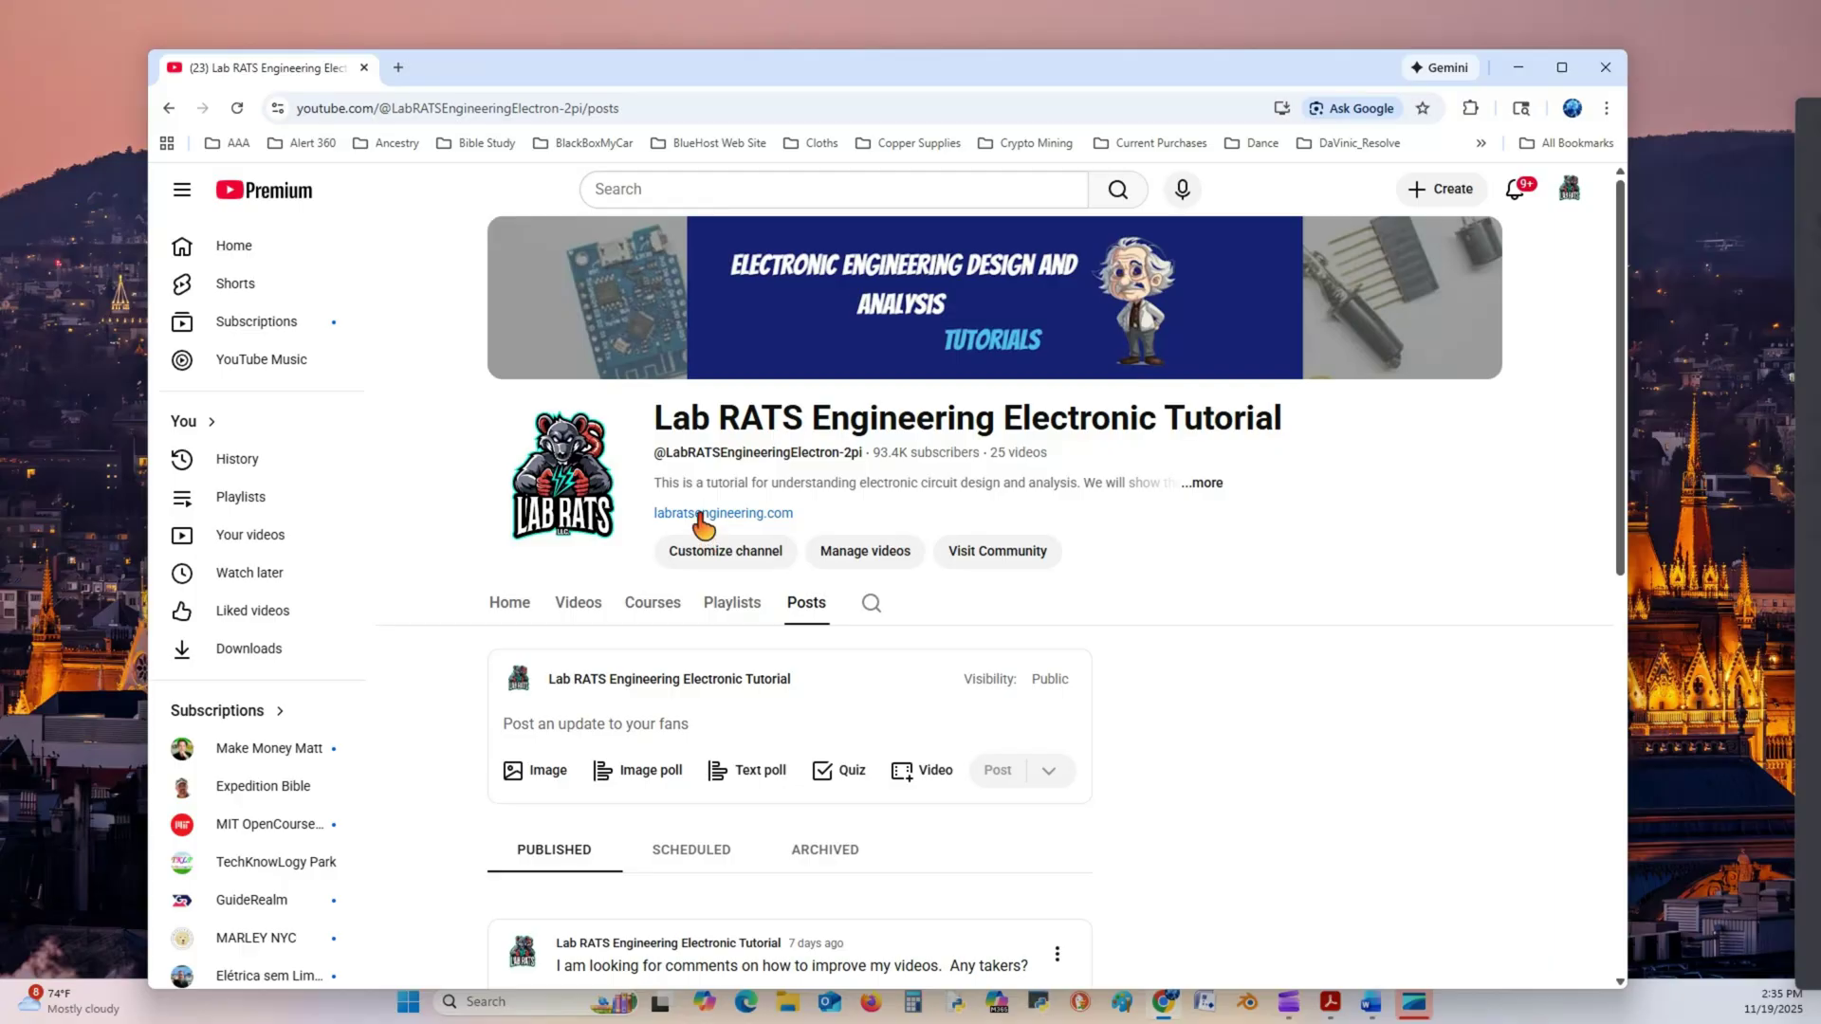
- Go from labratsengineering.com's Lab Components page to the QUCS Simulator project site
left_click(701, 517)
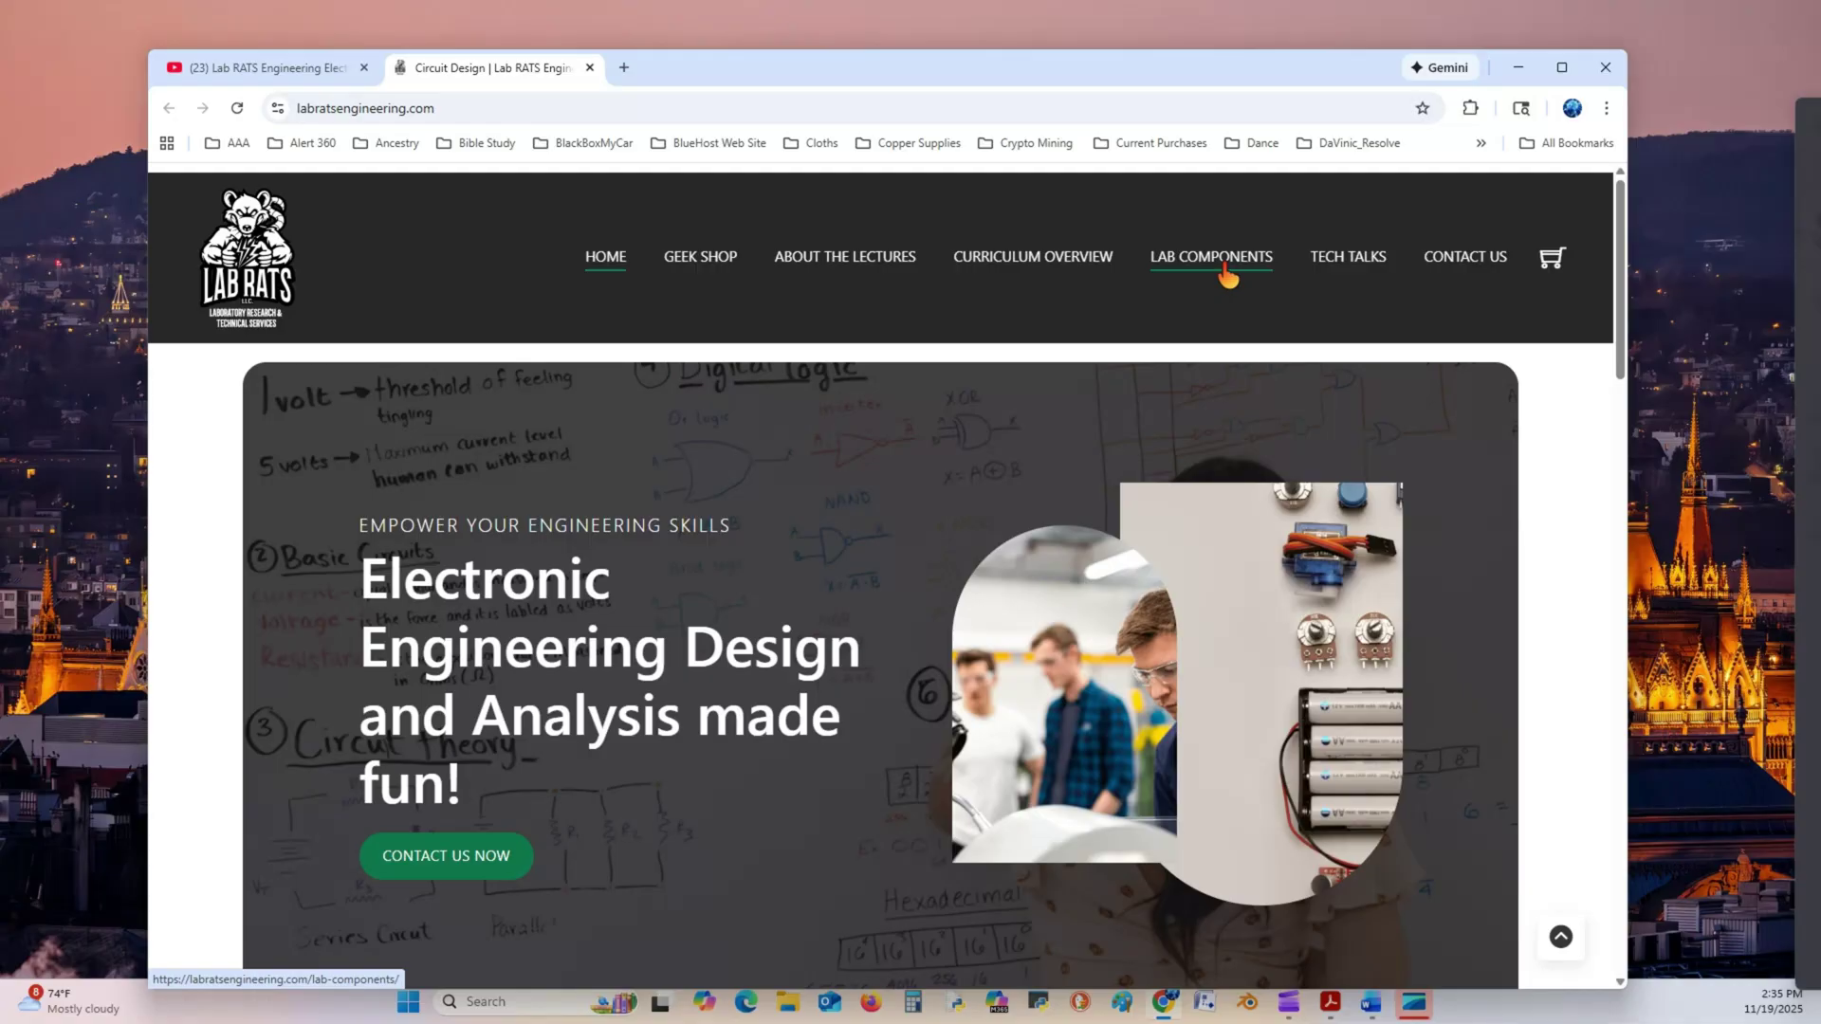
left_click(1226, 270)
scroll(1000, 622, "down", 5)
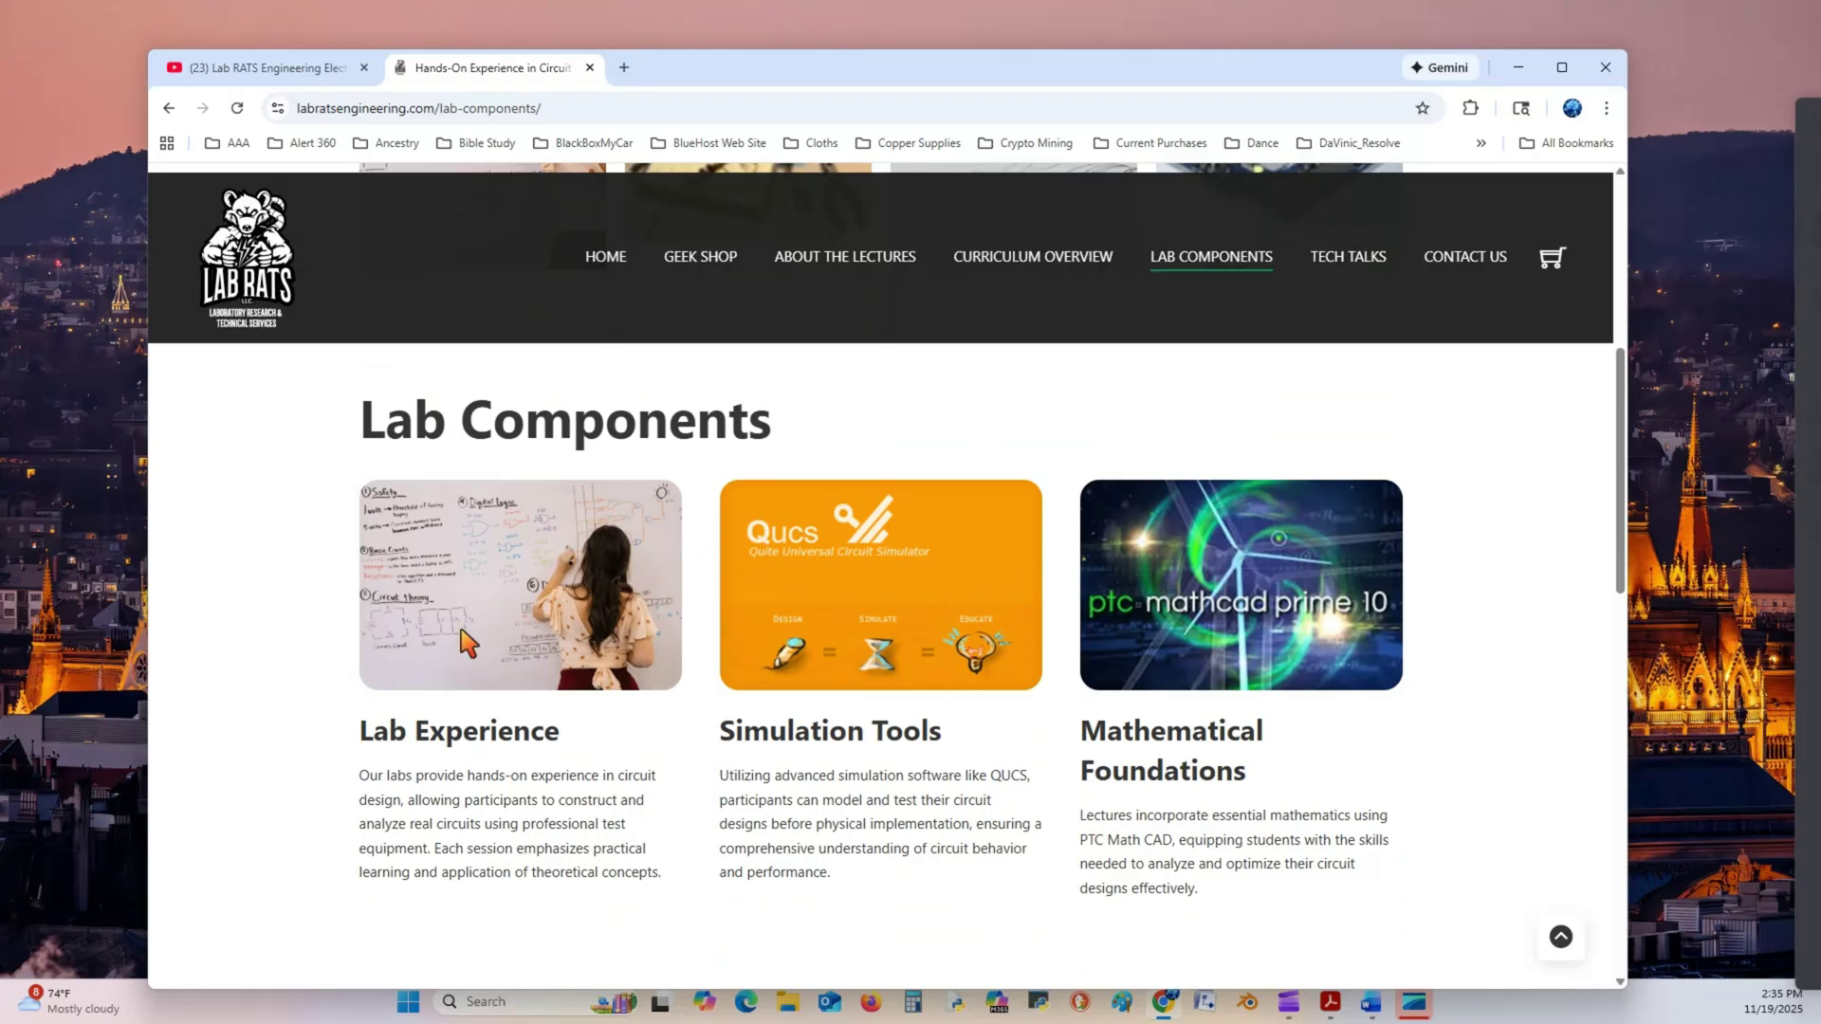
scroll(895, 787, "down", 4)
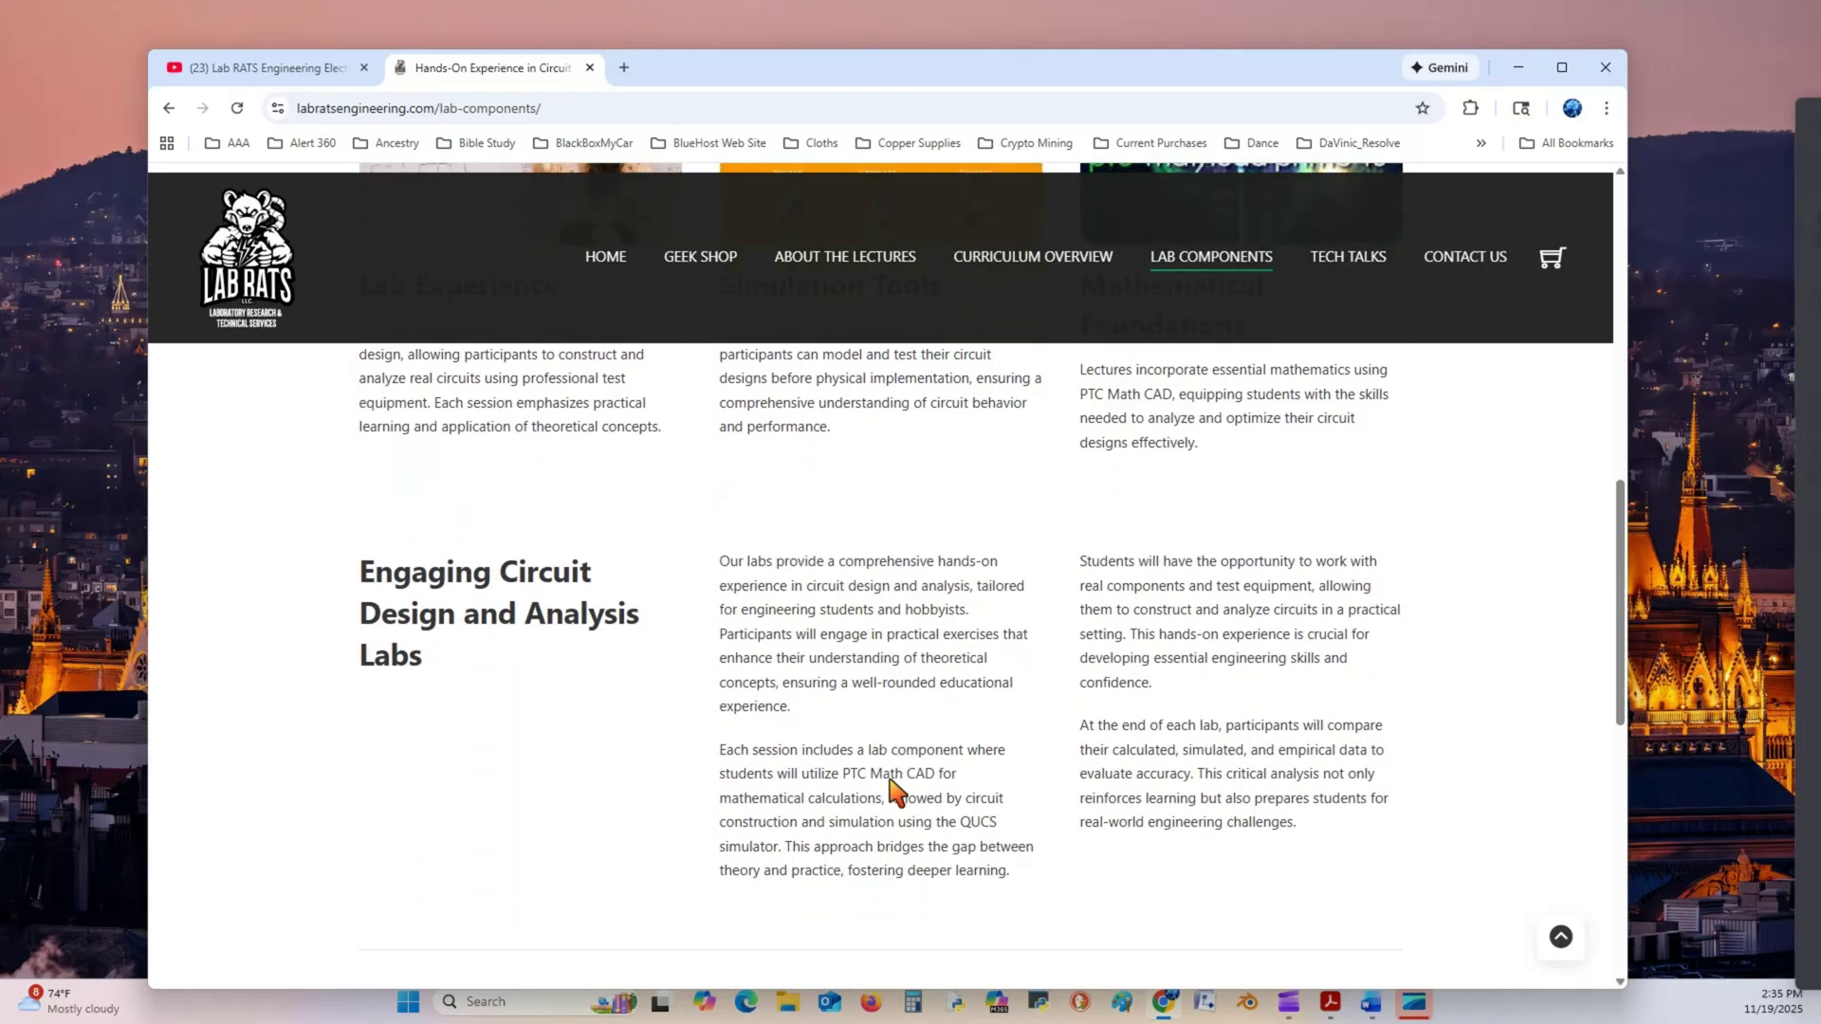
scroll(895, 787, "down", 3)
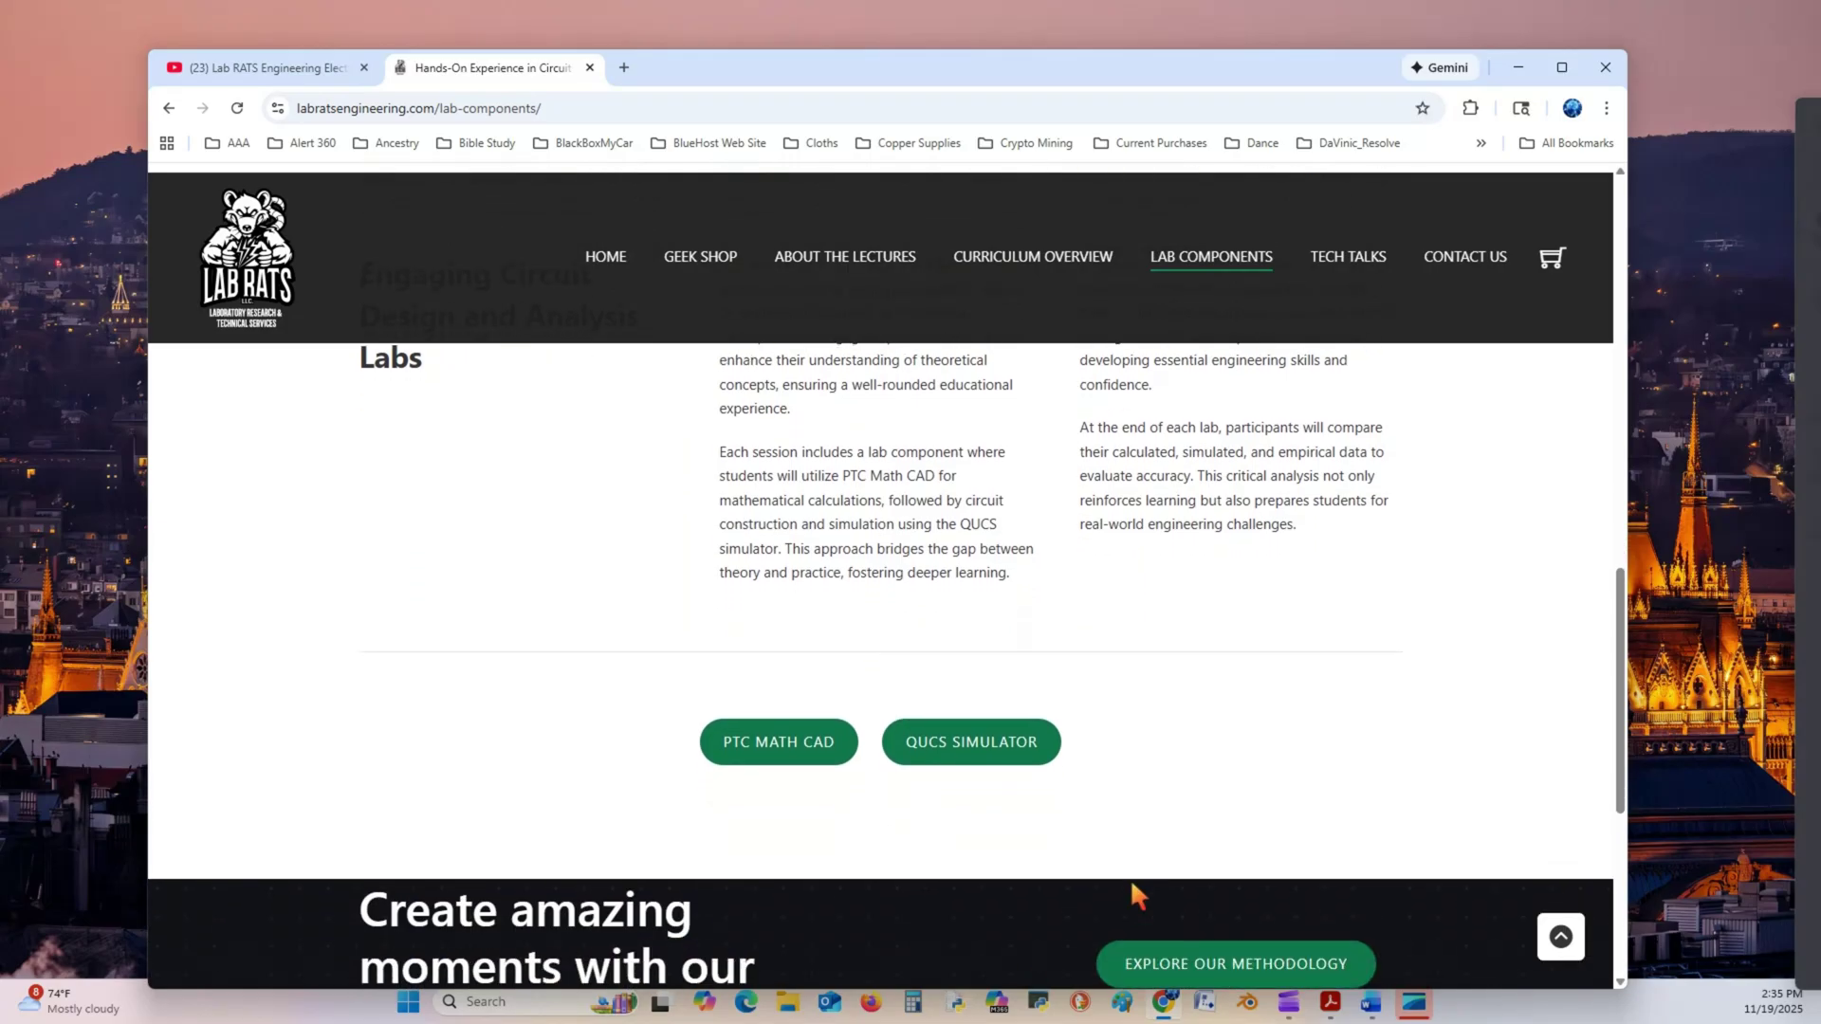
left_click(994, 749)
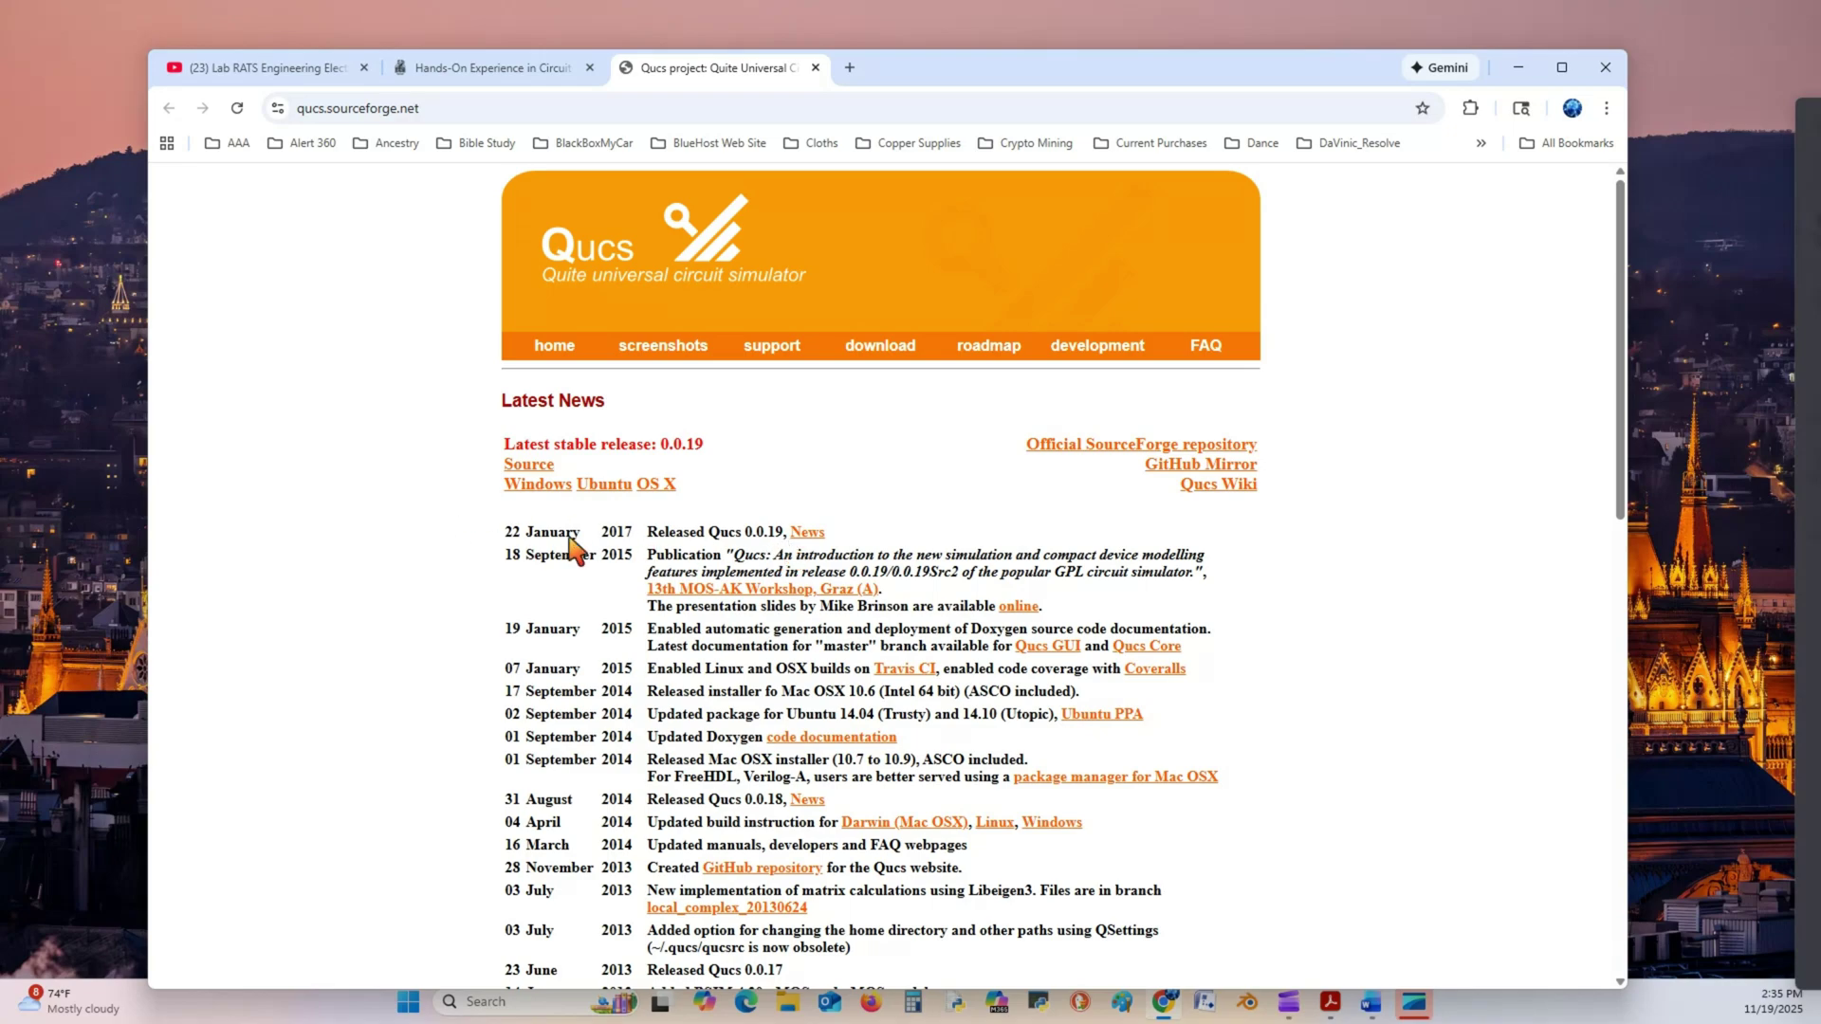
- Scroll through the Qucs home page's news and description, then back to the top
scroll(929, 668, "down", 7)
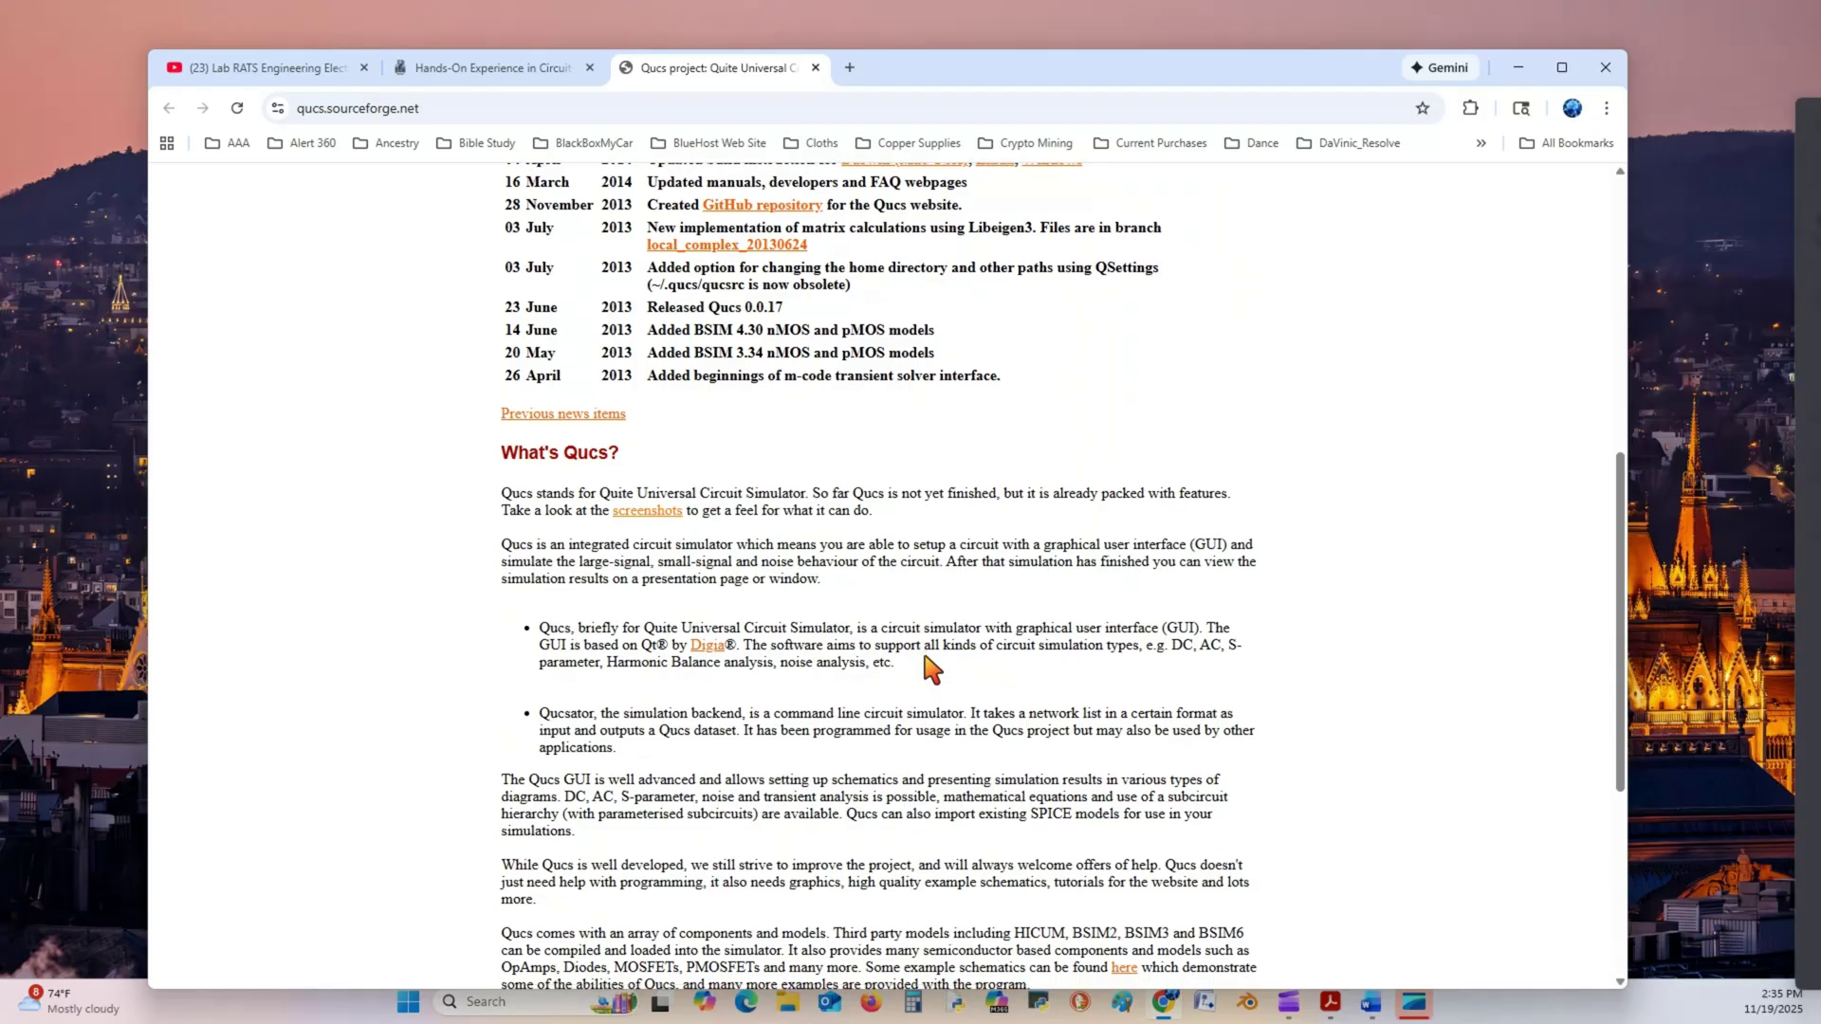
scroll(930, 669, "down", 2)
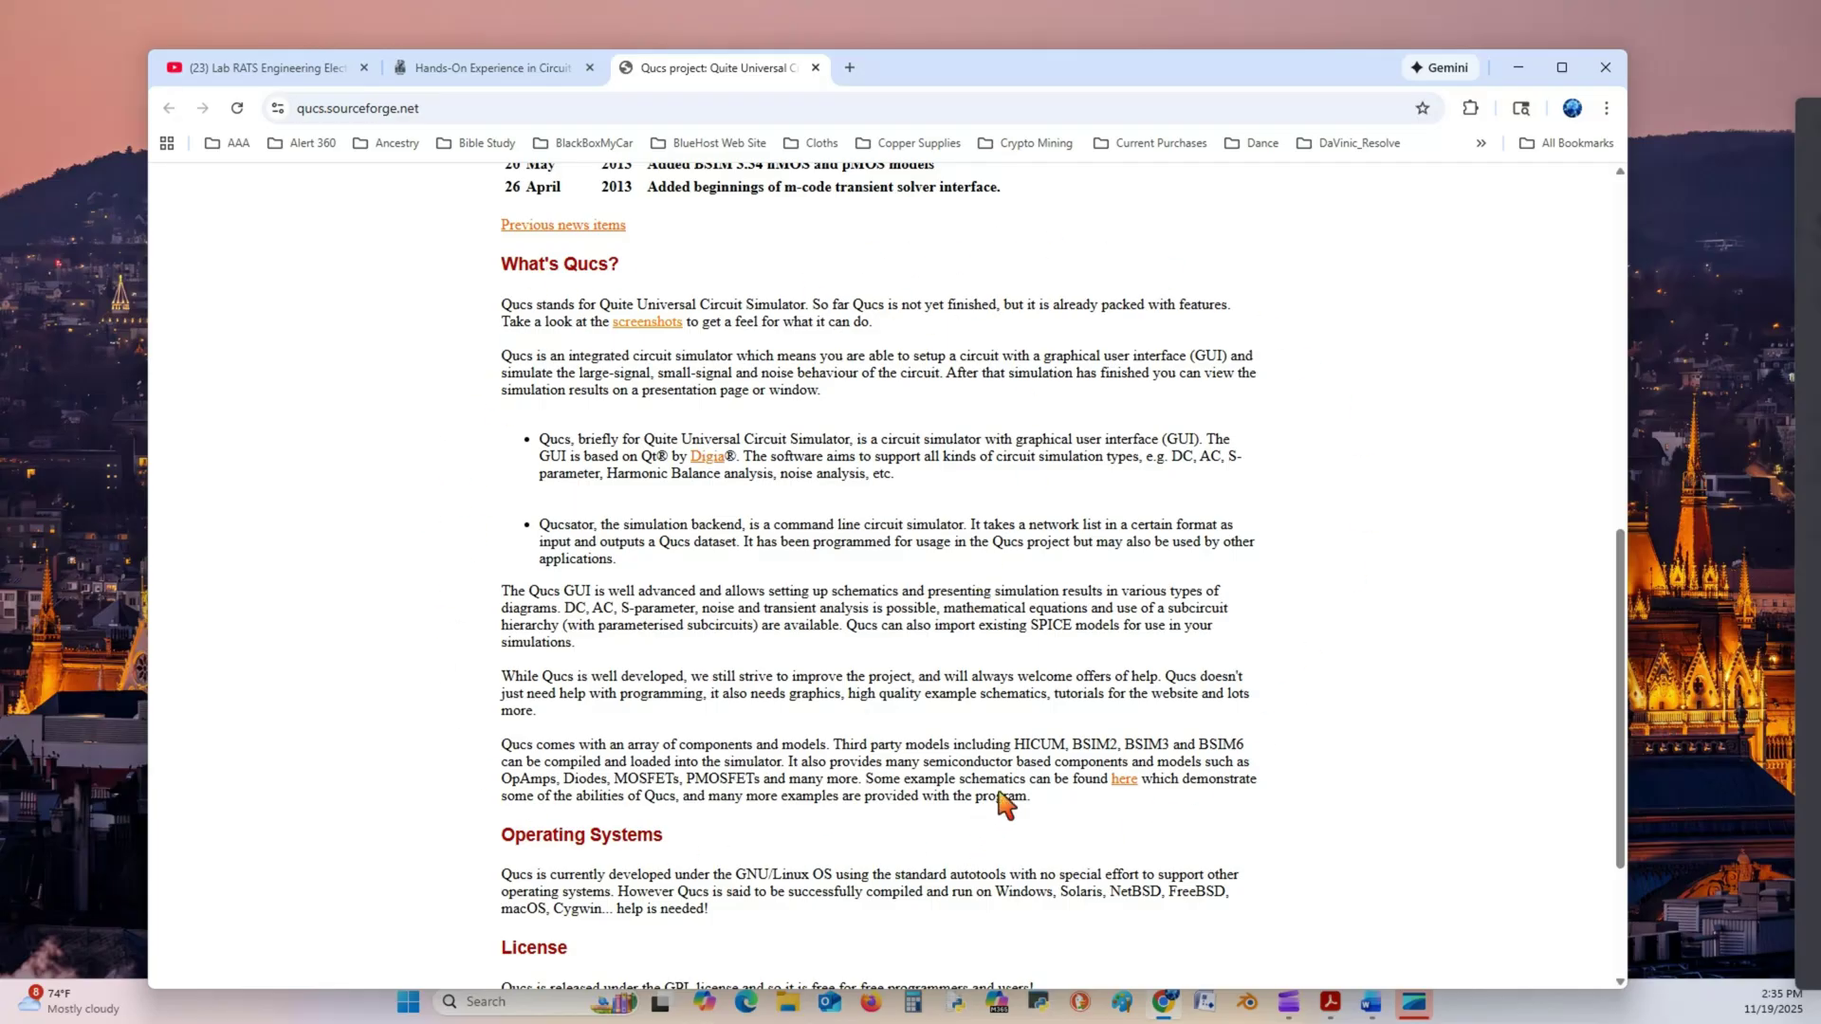
scroll(1007, 804, "down", 3)
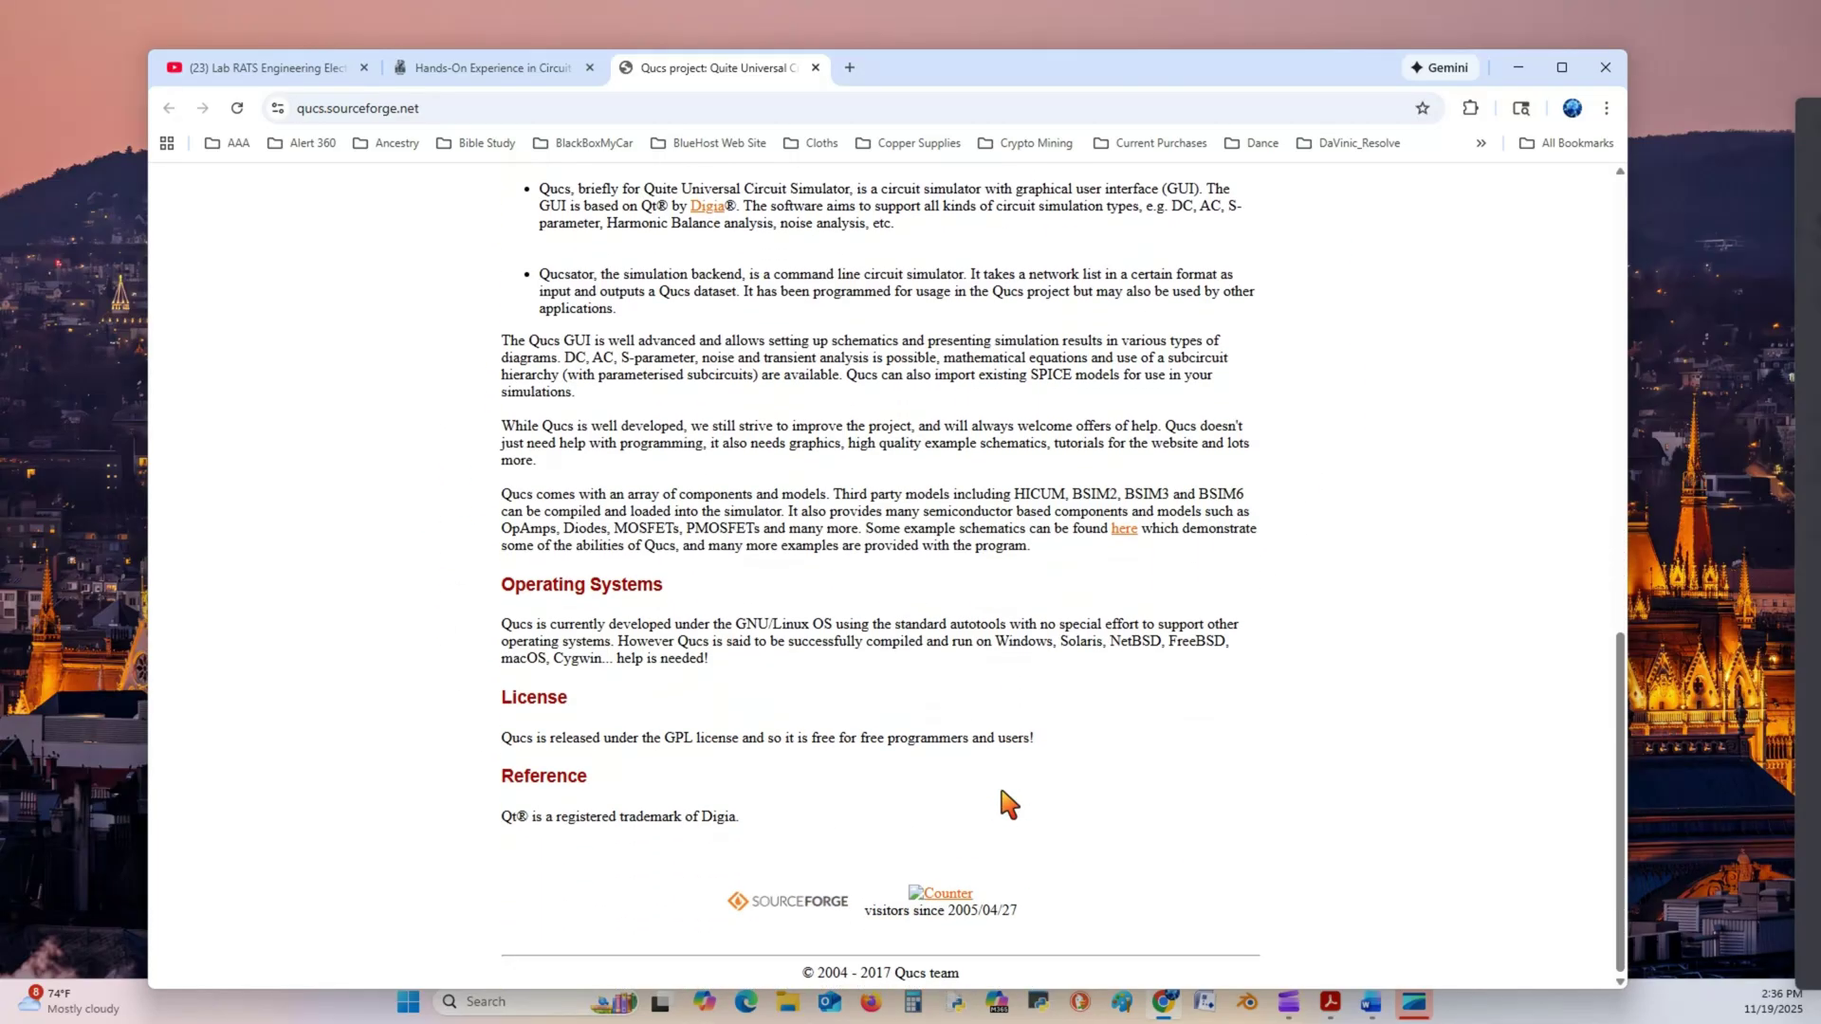
scroll(1005, 801, "up", 3)
scroll(1007, 796, "up", 8)
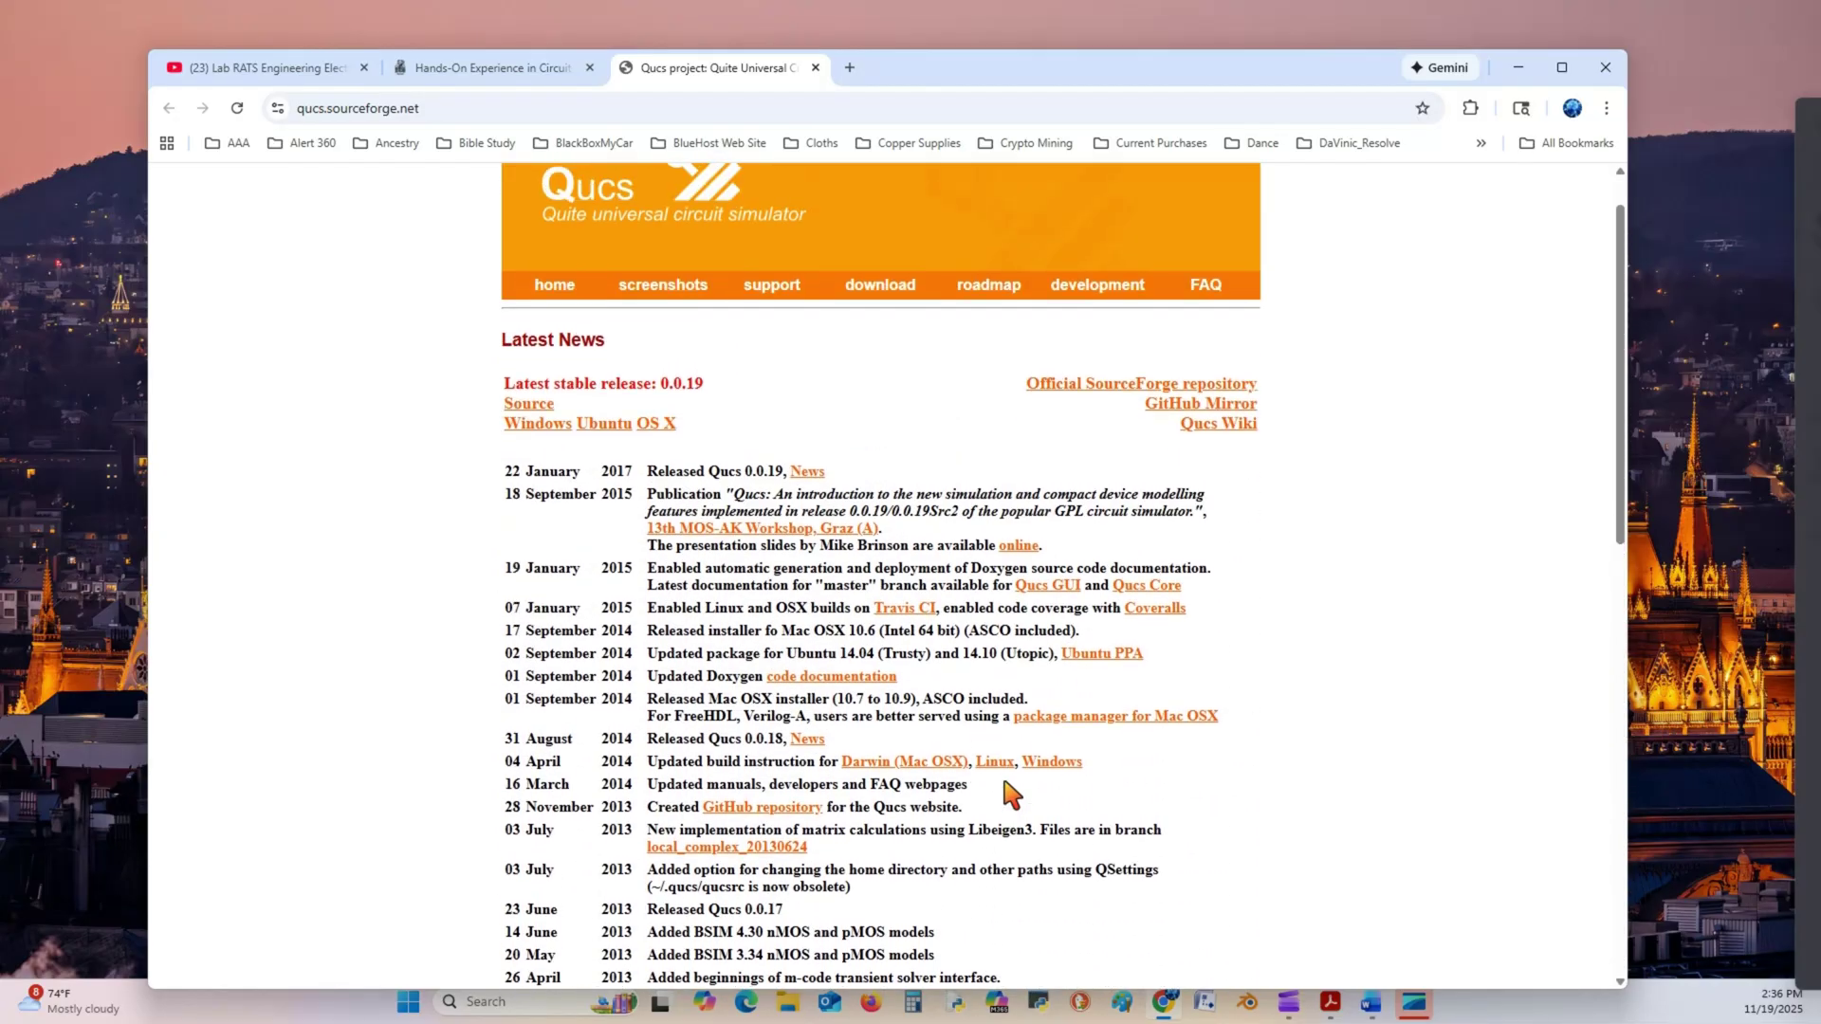
left_click(664, 286)
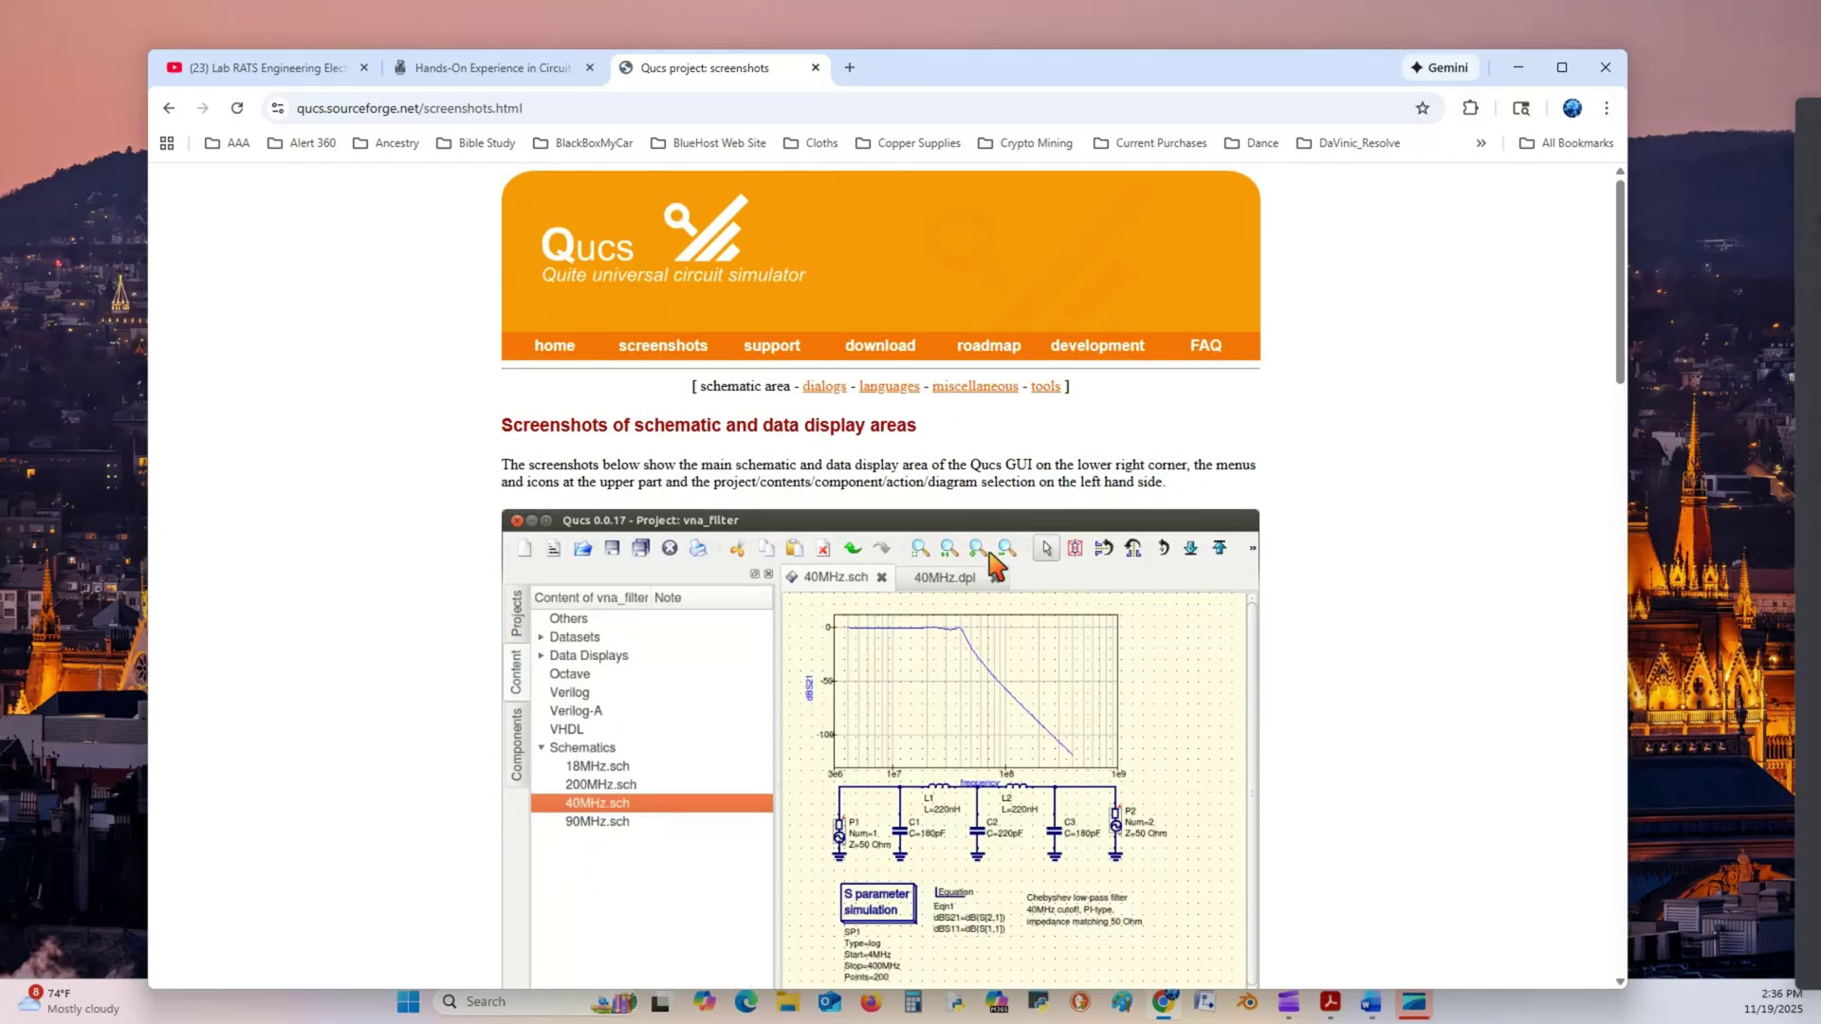
scroll(1051, 659, "down", 2)
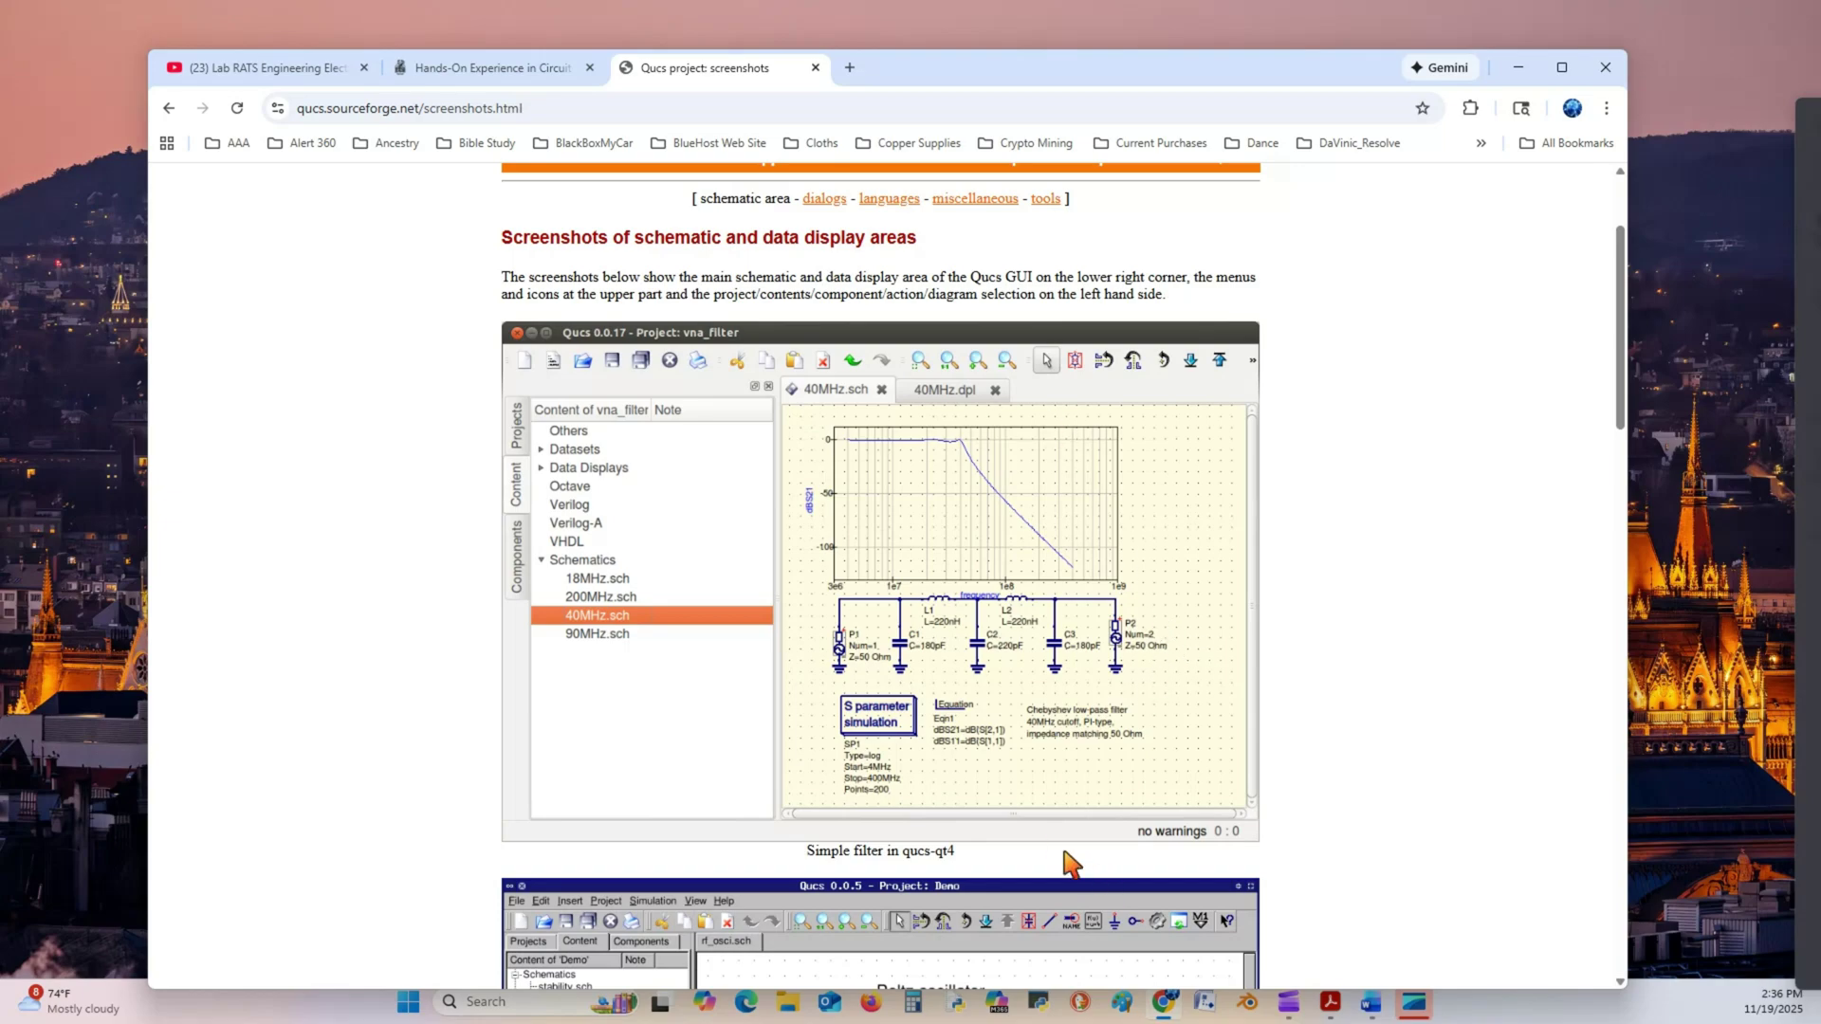
scroll(1065, 858, "down", 4)
scroll(961, 788, "down", 2)
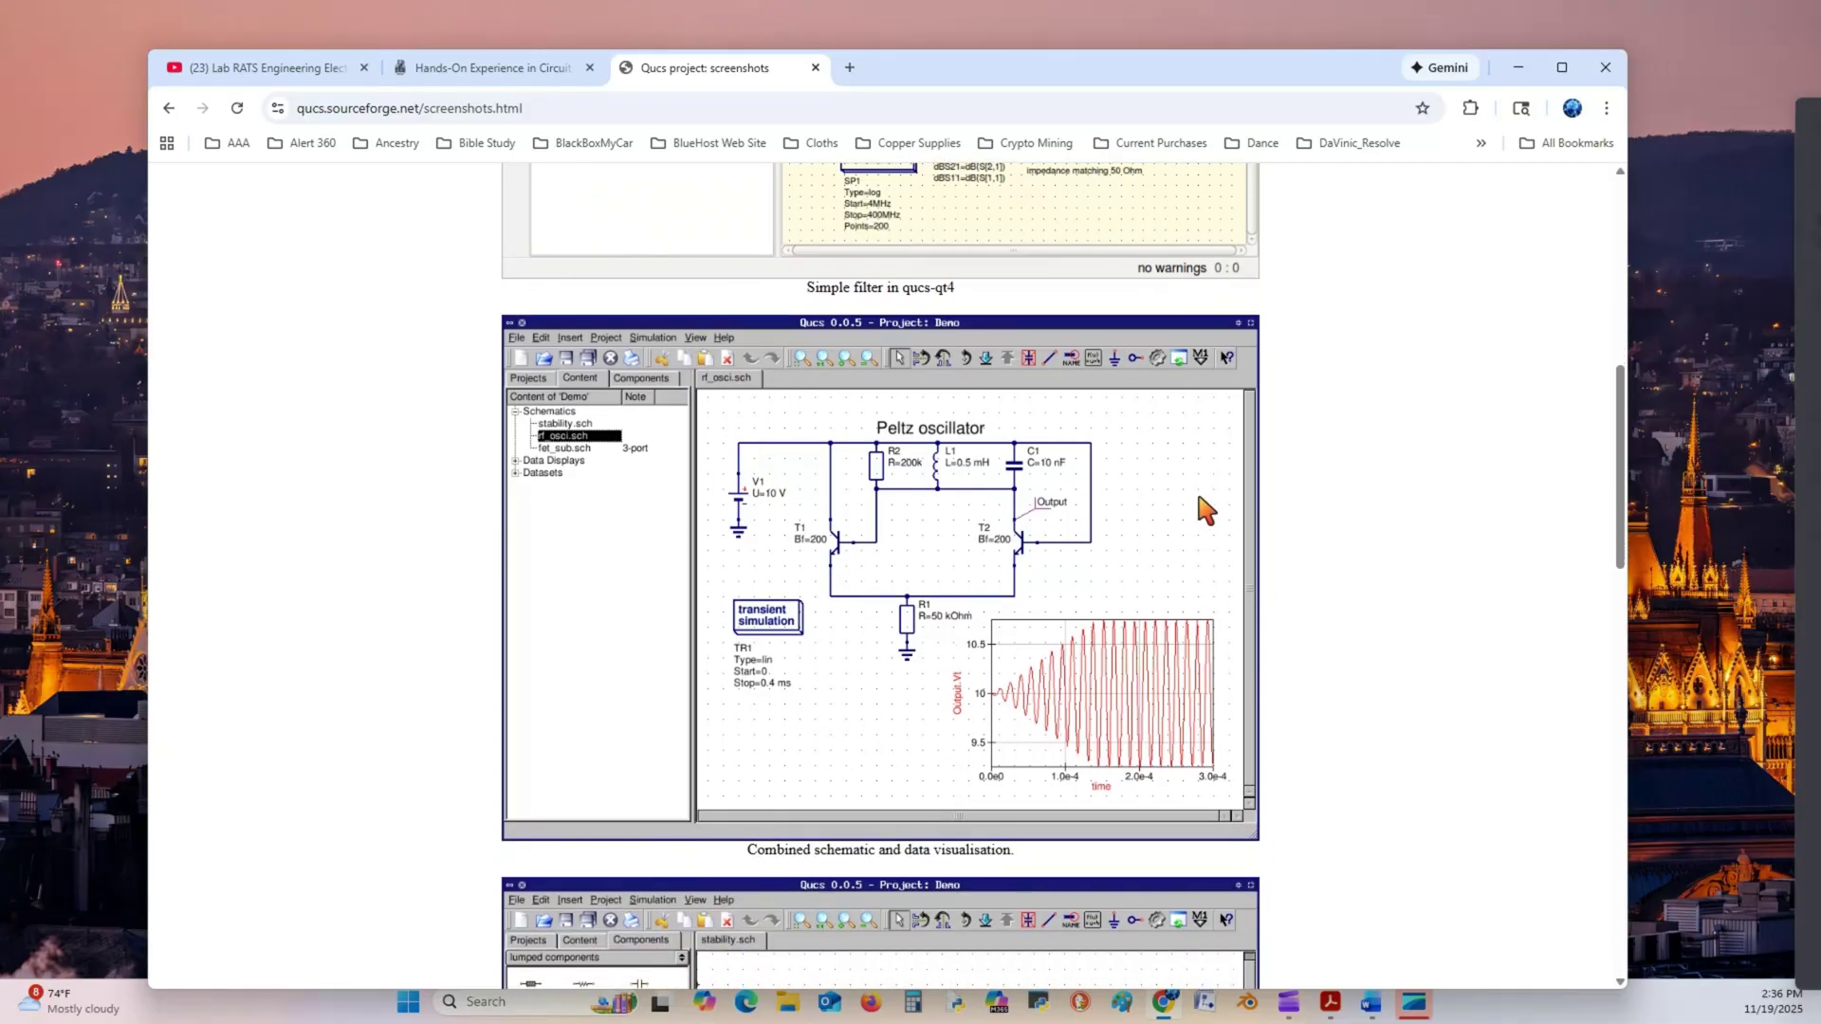
scroll(1206, 512, "down", 5)
scroll(1206, 512, "down", 5)
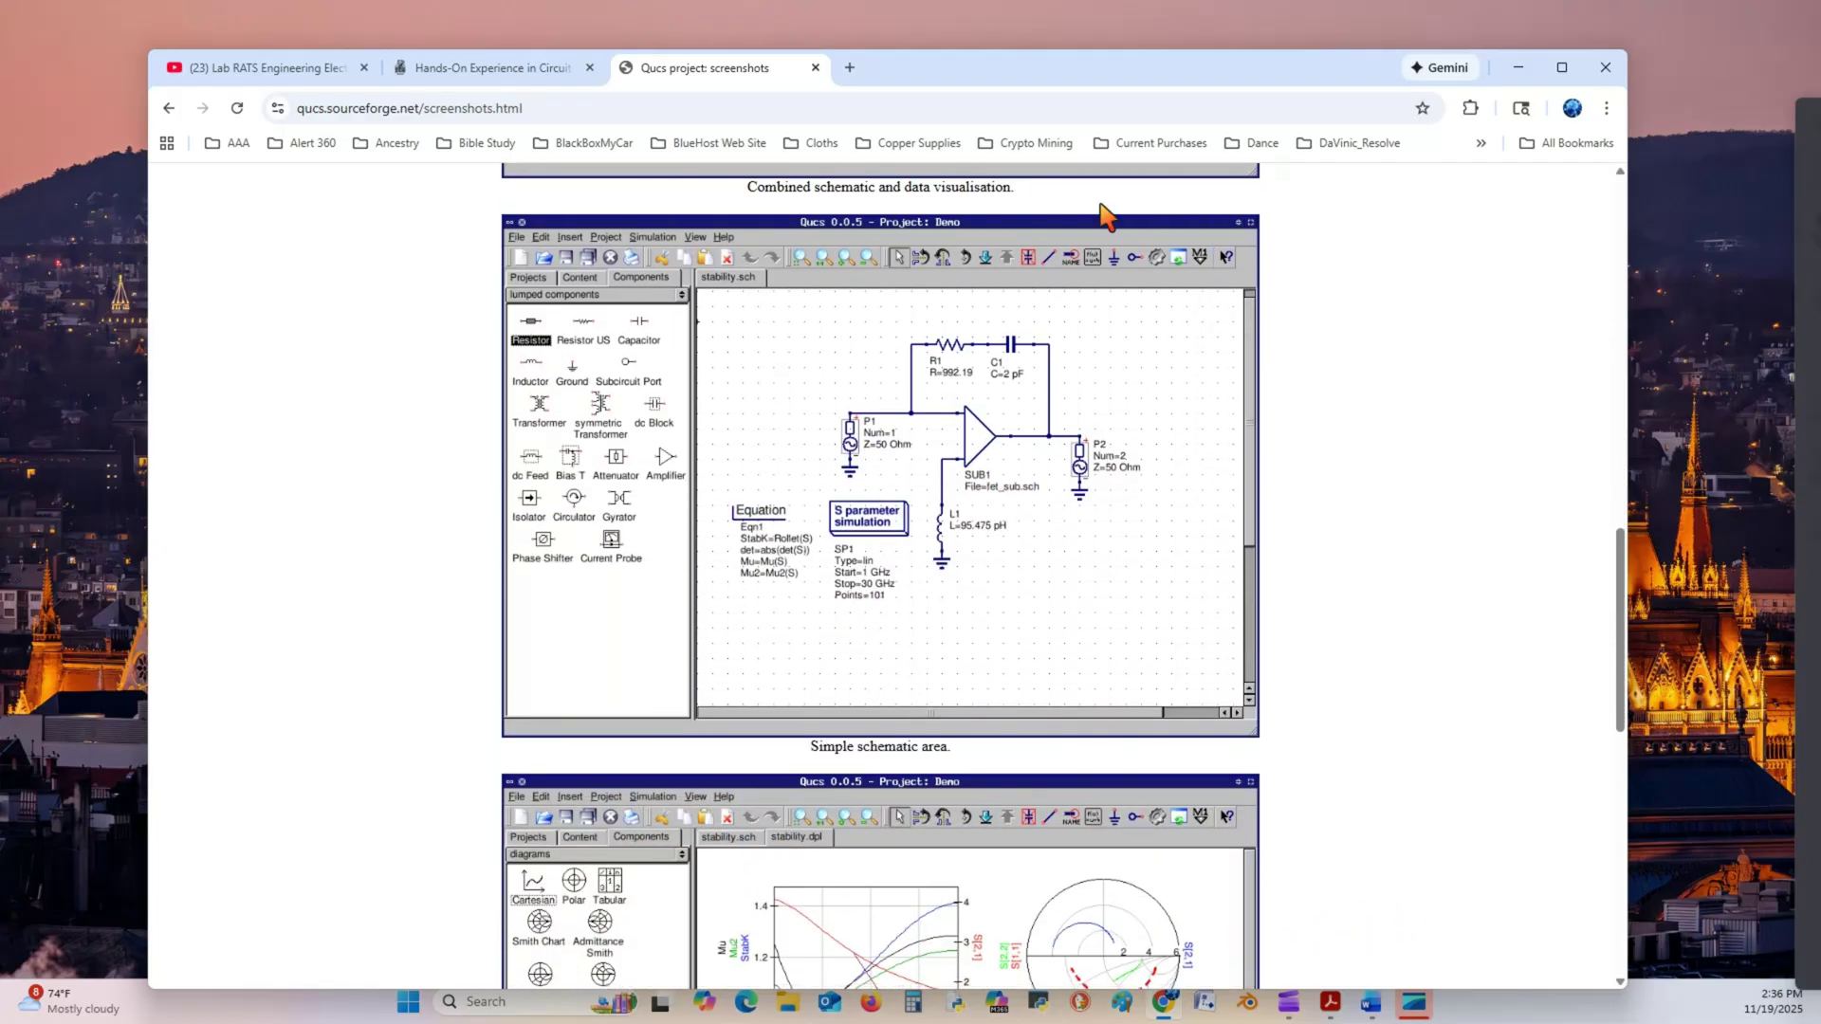
scroll(990, 655, "down", 2)
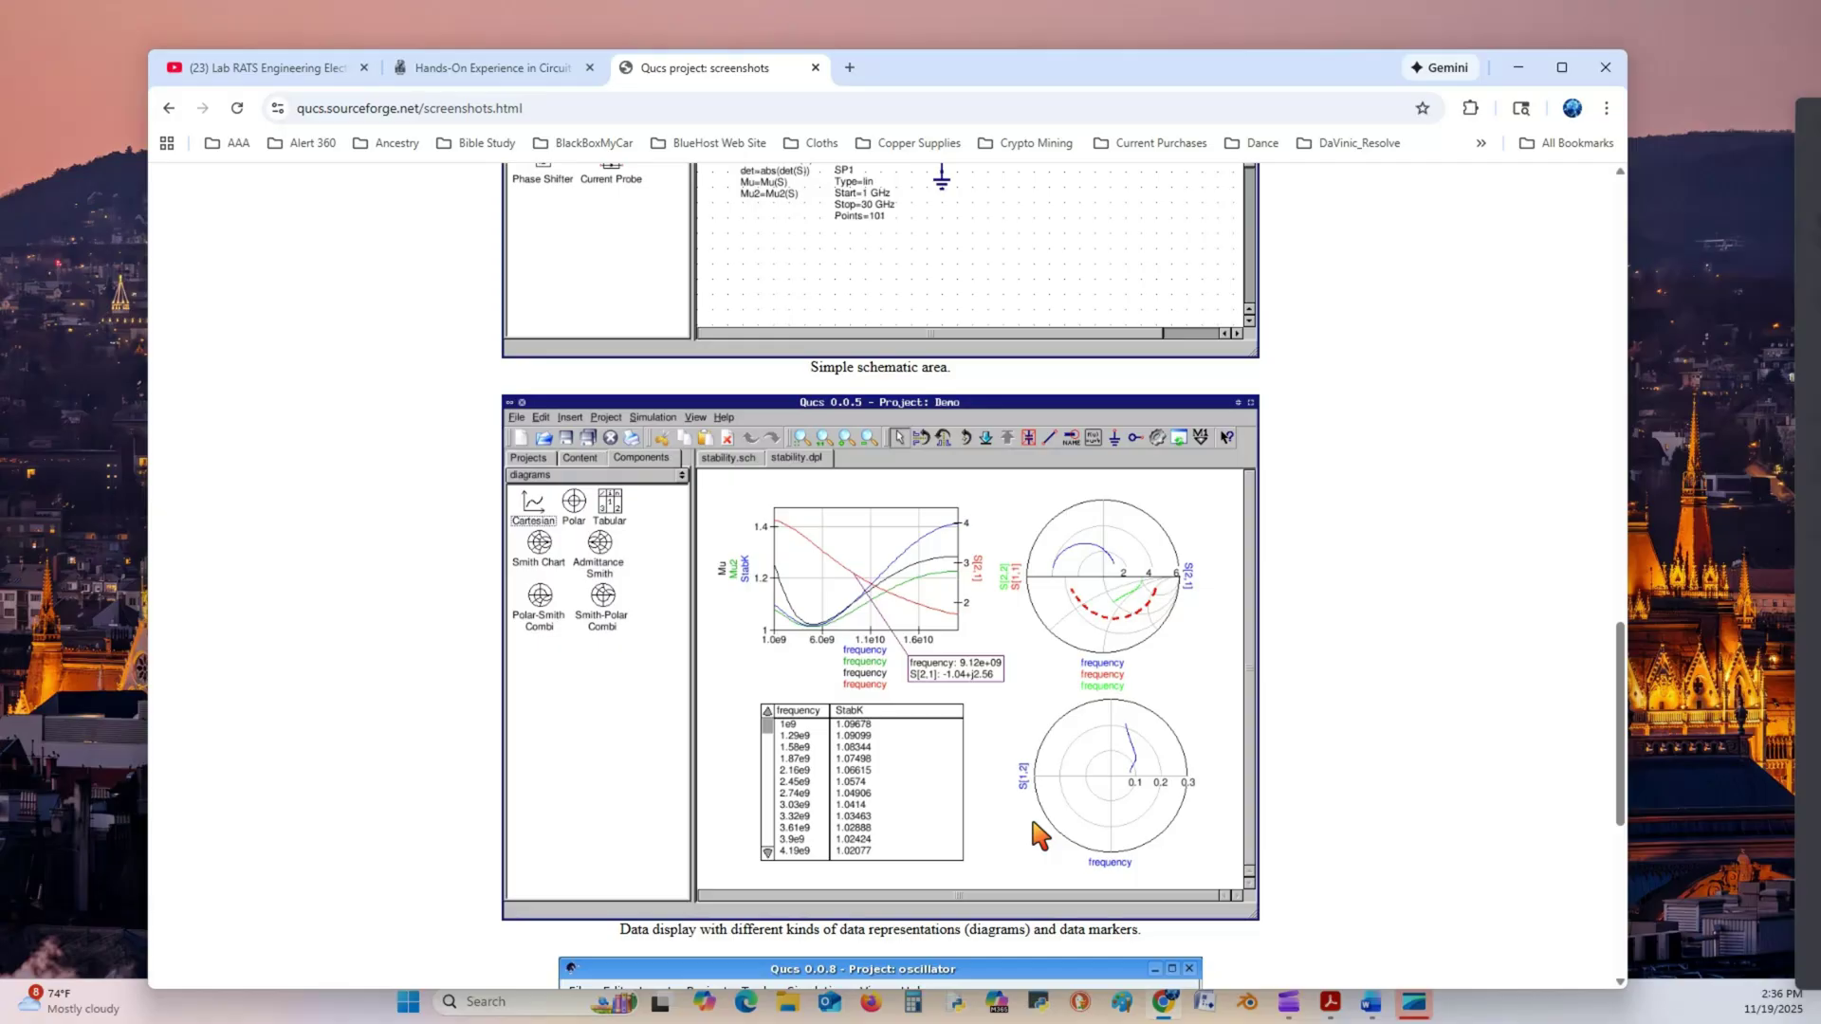
scroll(1142, 809, "up", 20)
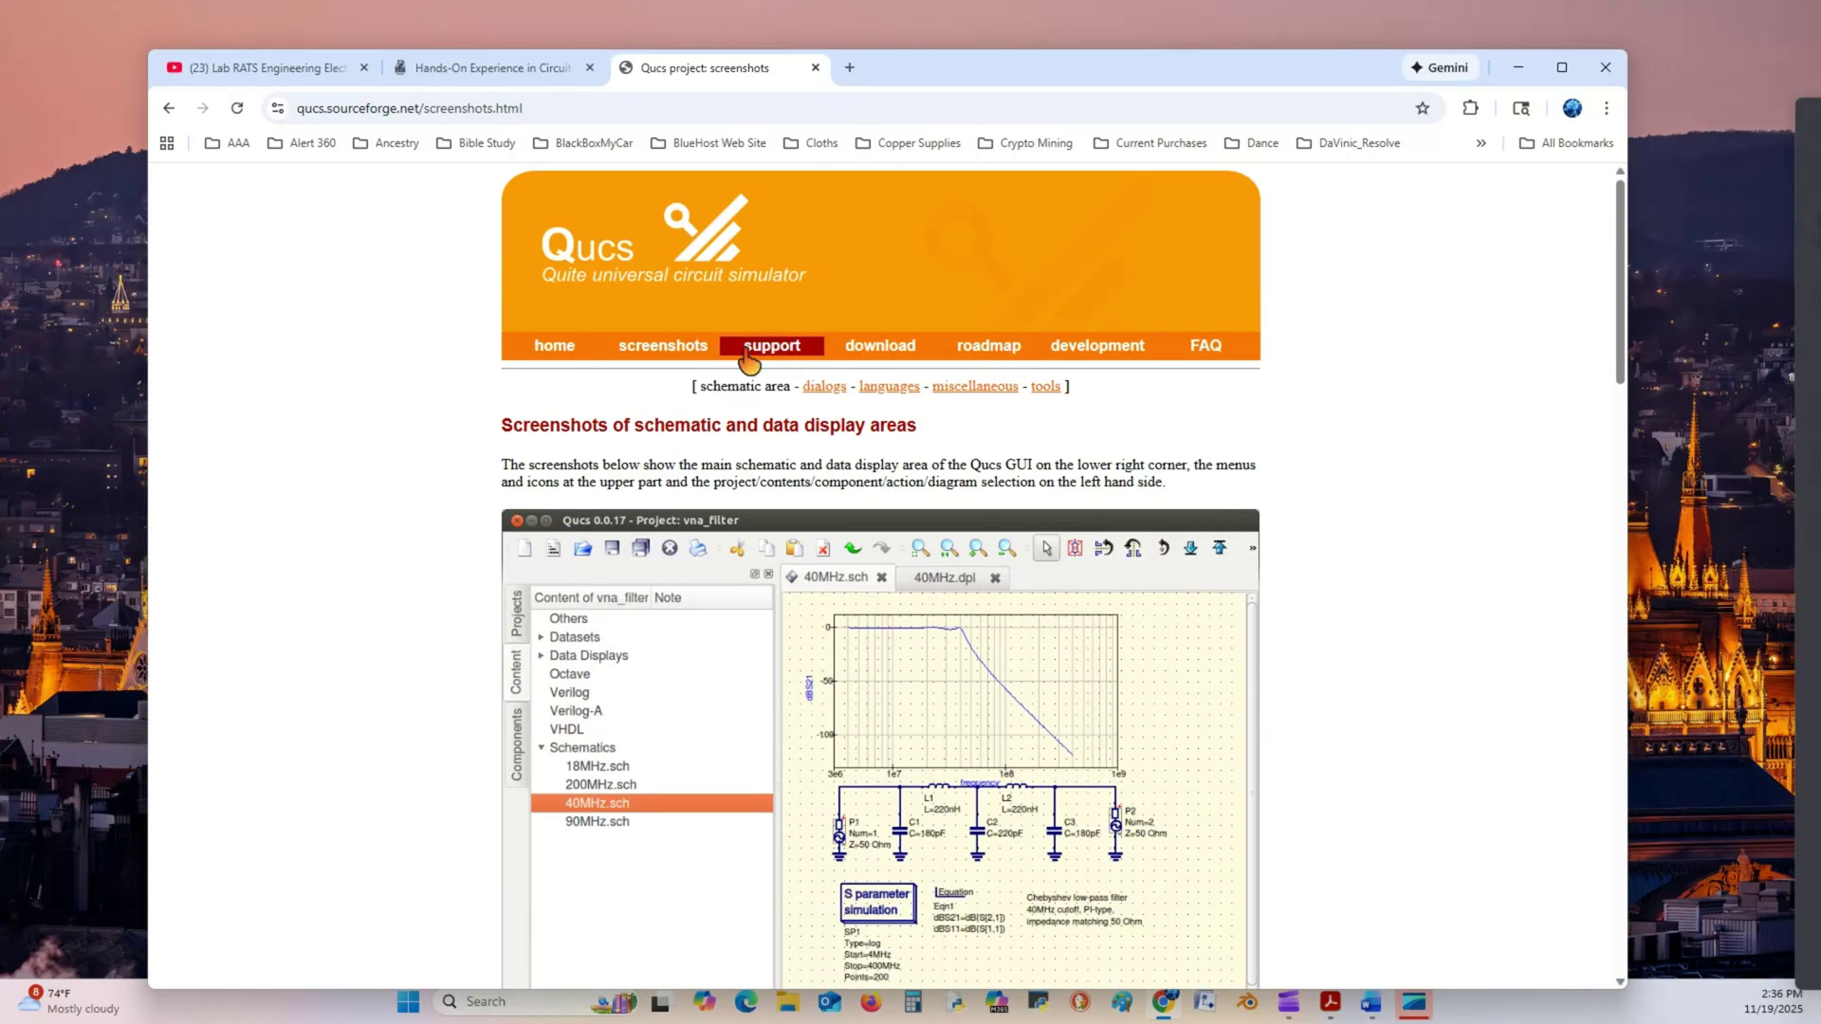
- Open the Qucs support documentation page and scroll through its contents
left_click(772, 345)
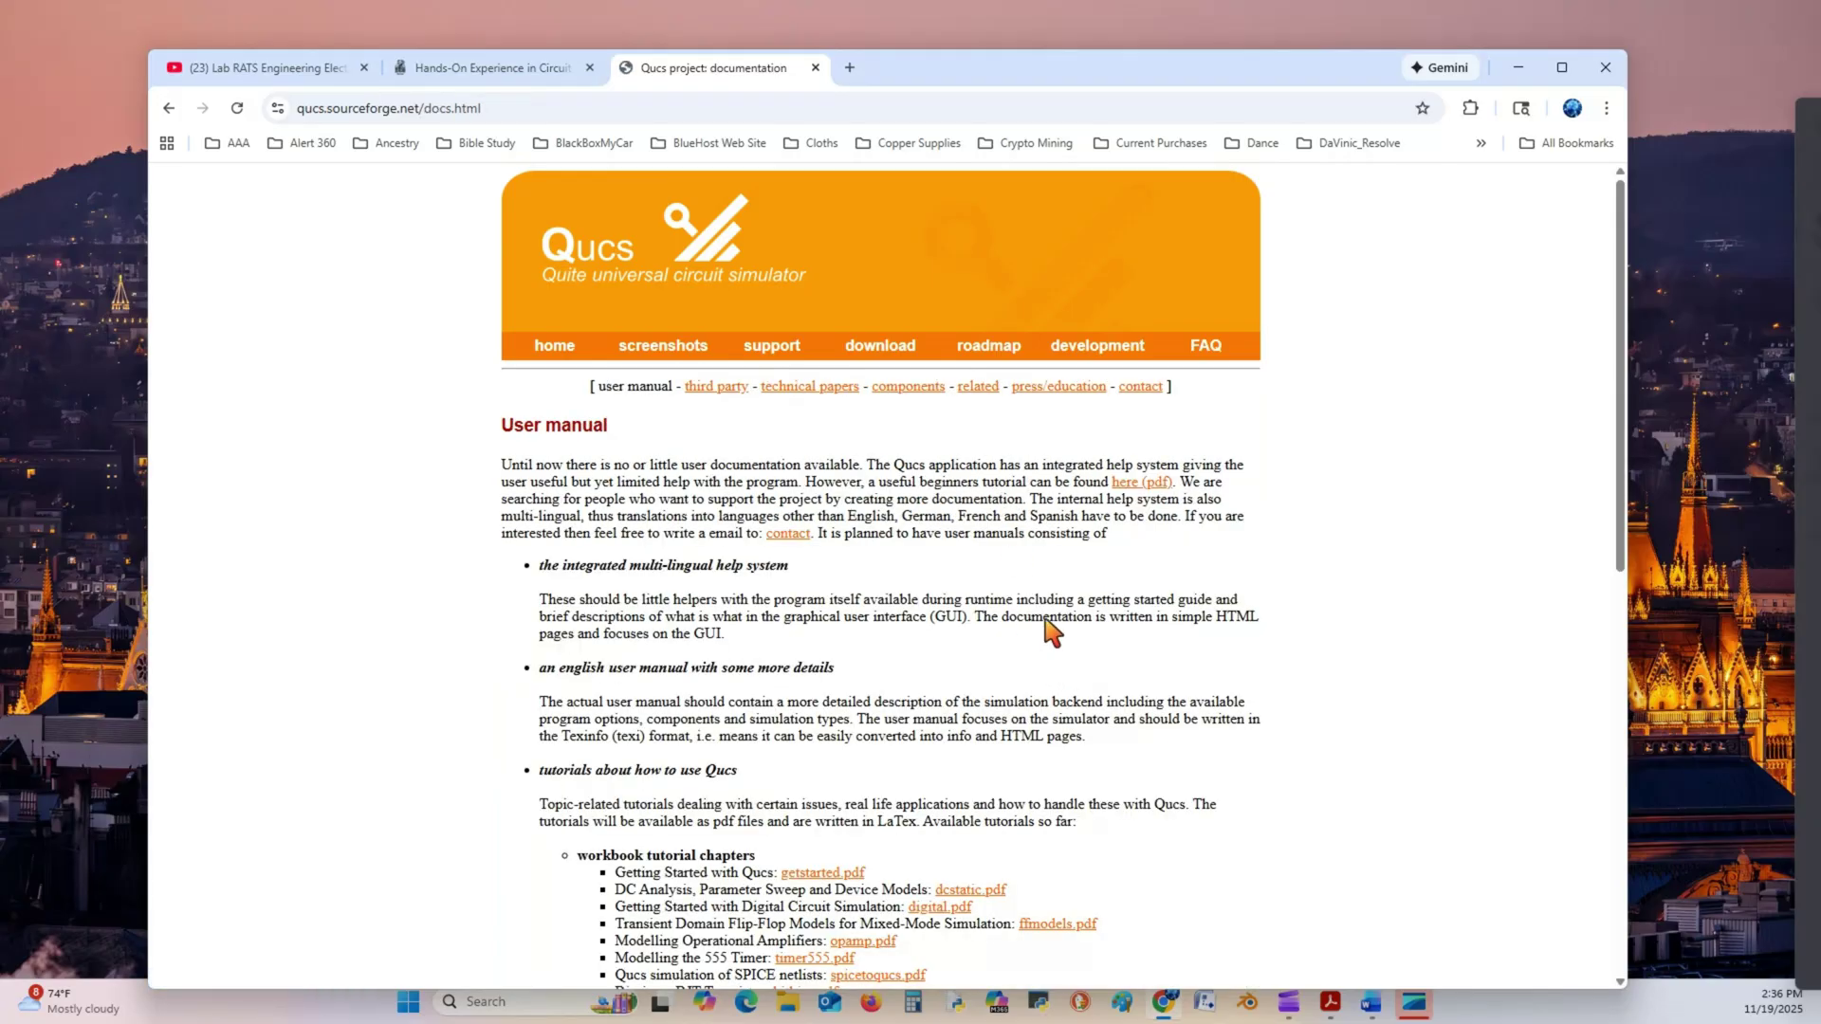
scroll(1049, 645, "down", 5)
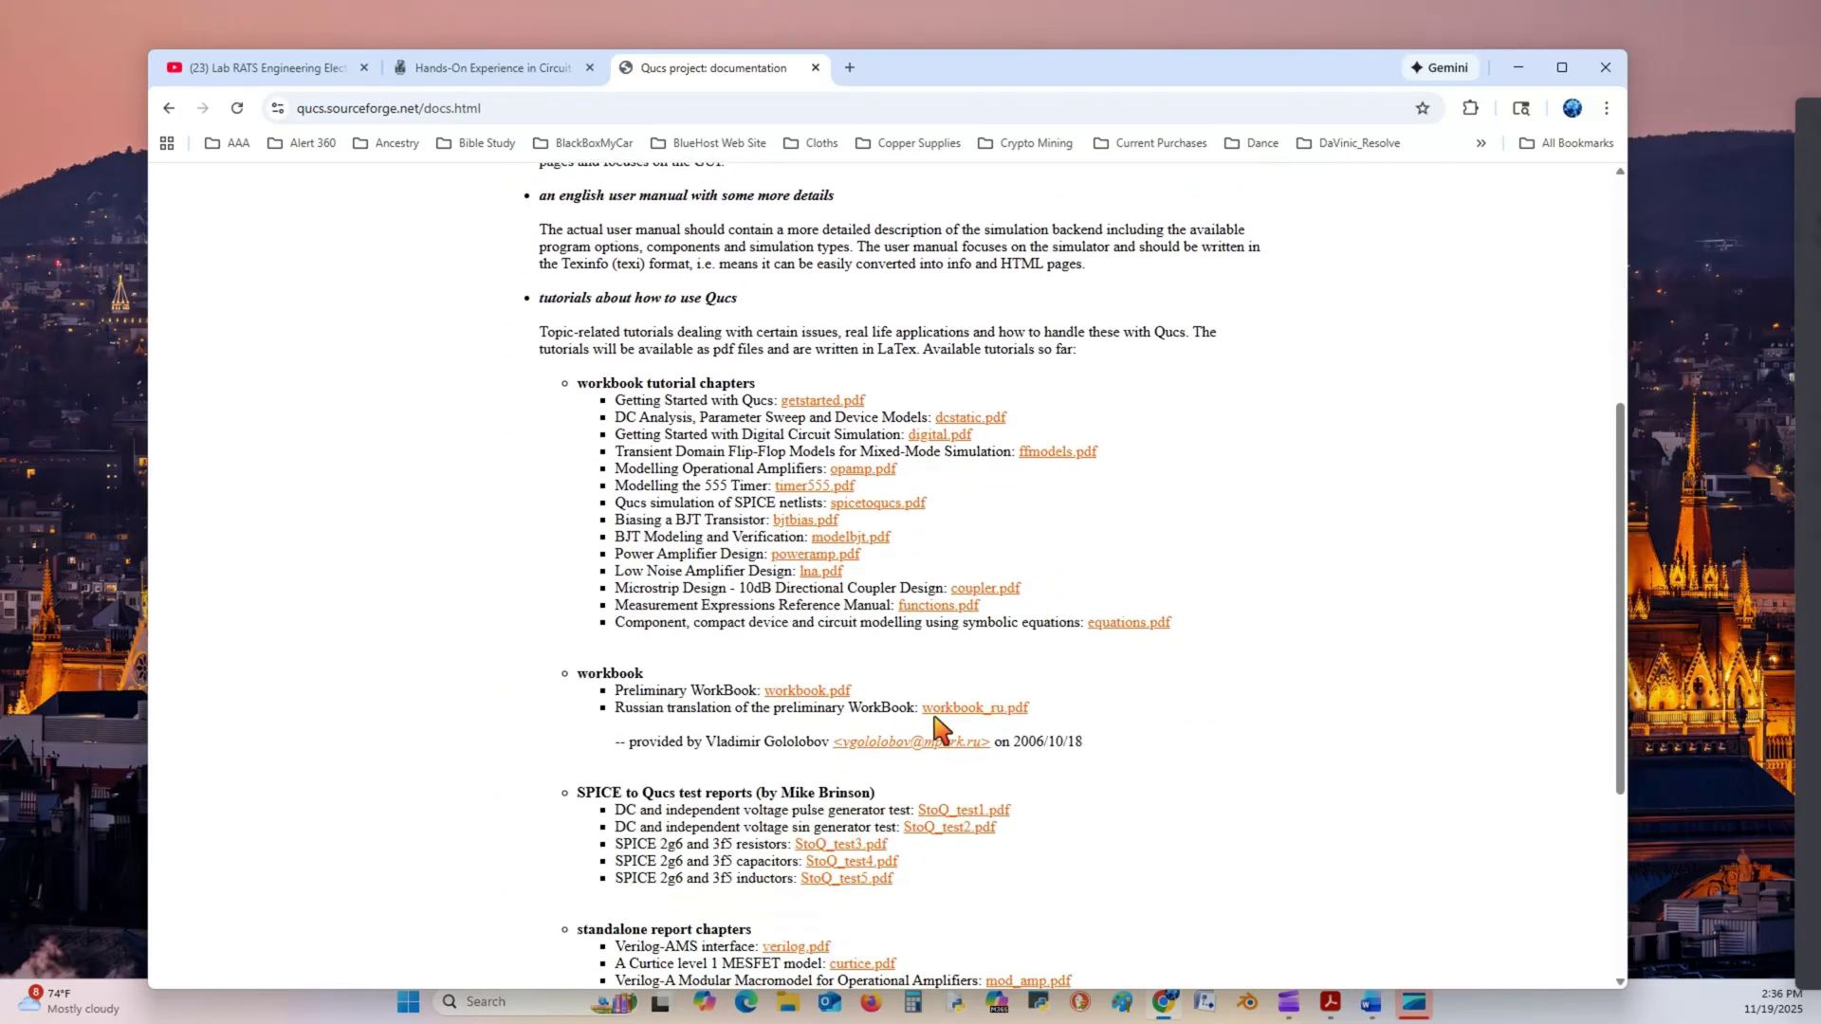
scroll(939, 730, "up", 5)
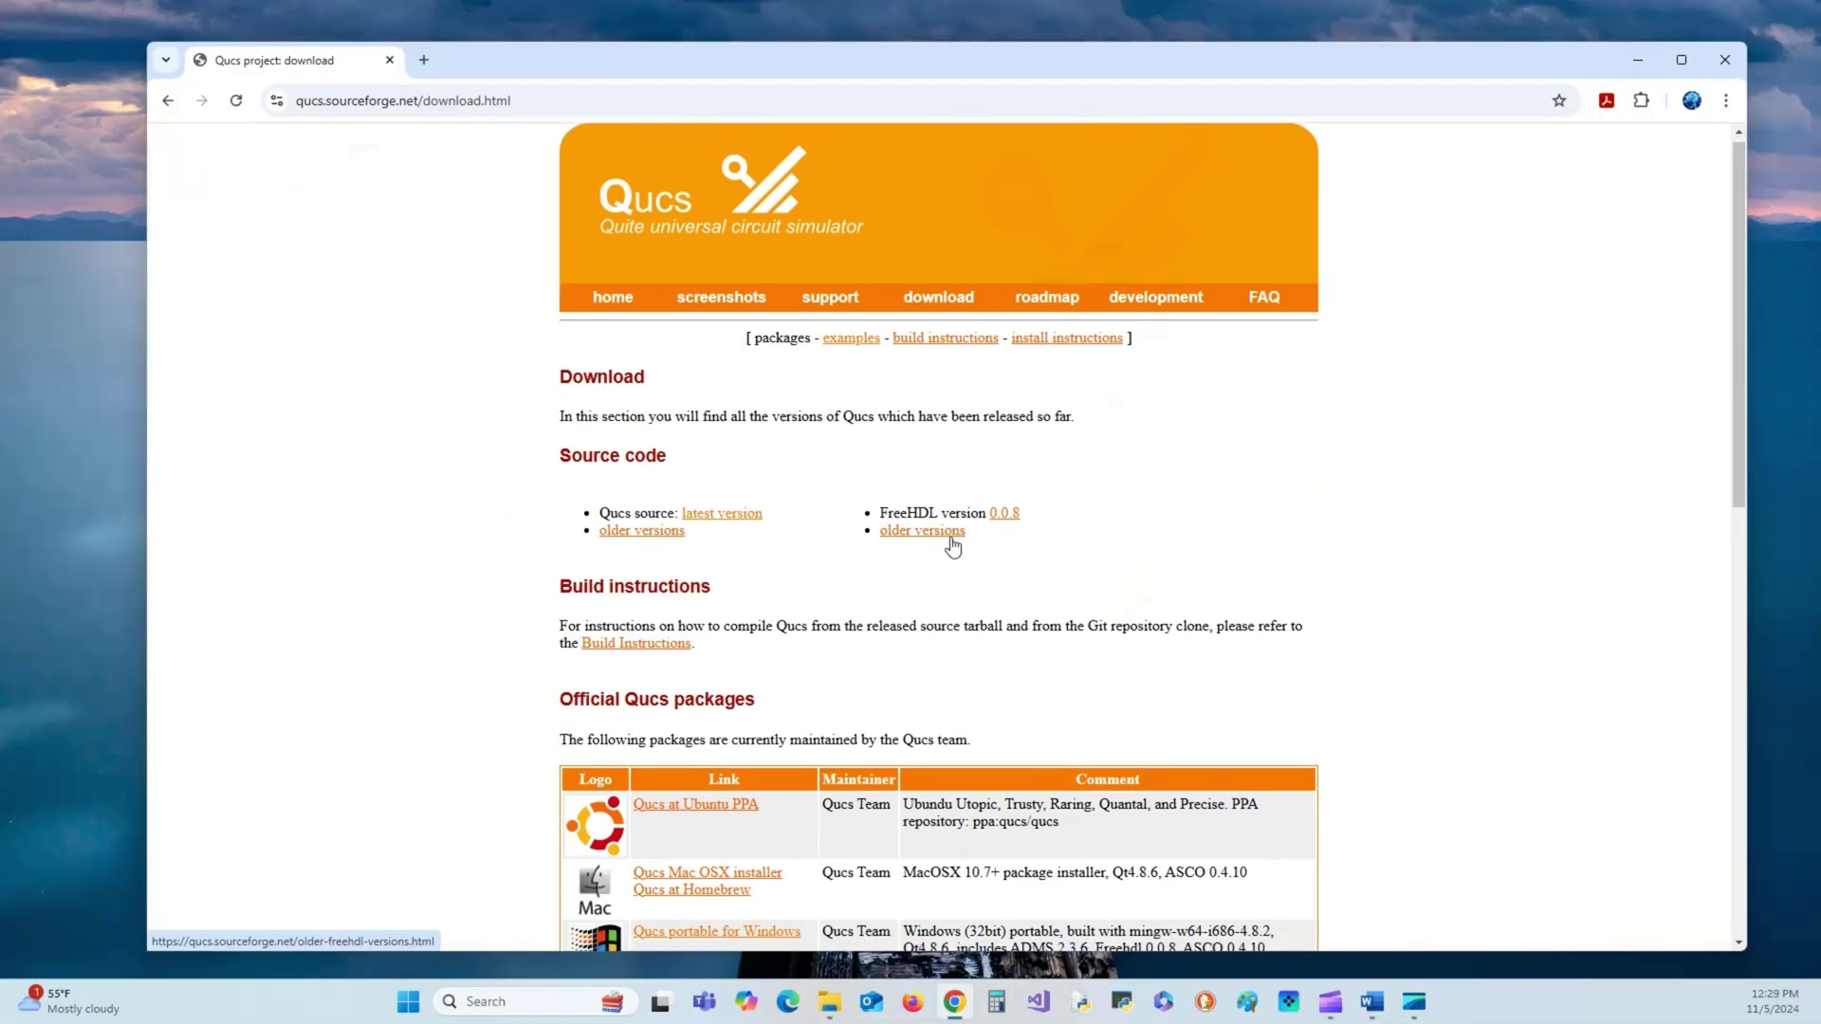
scroll(950, 538, "down", 3)
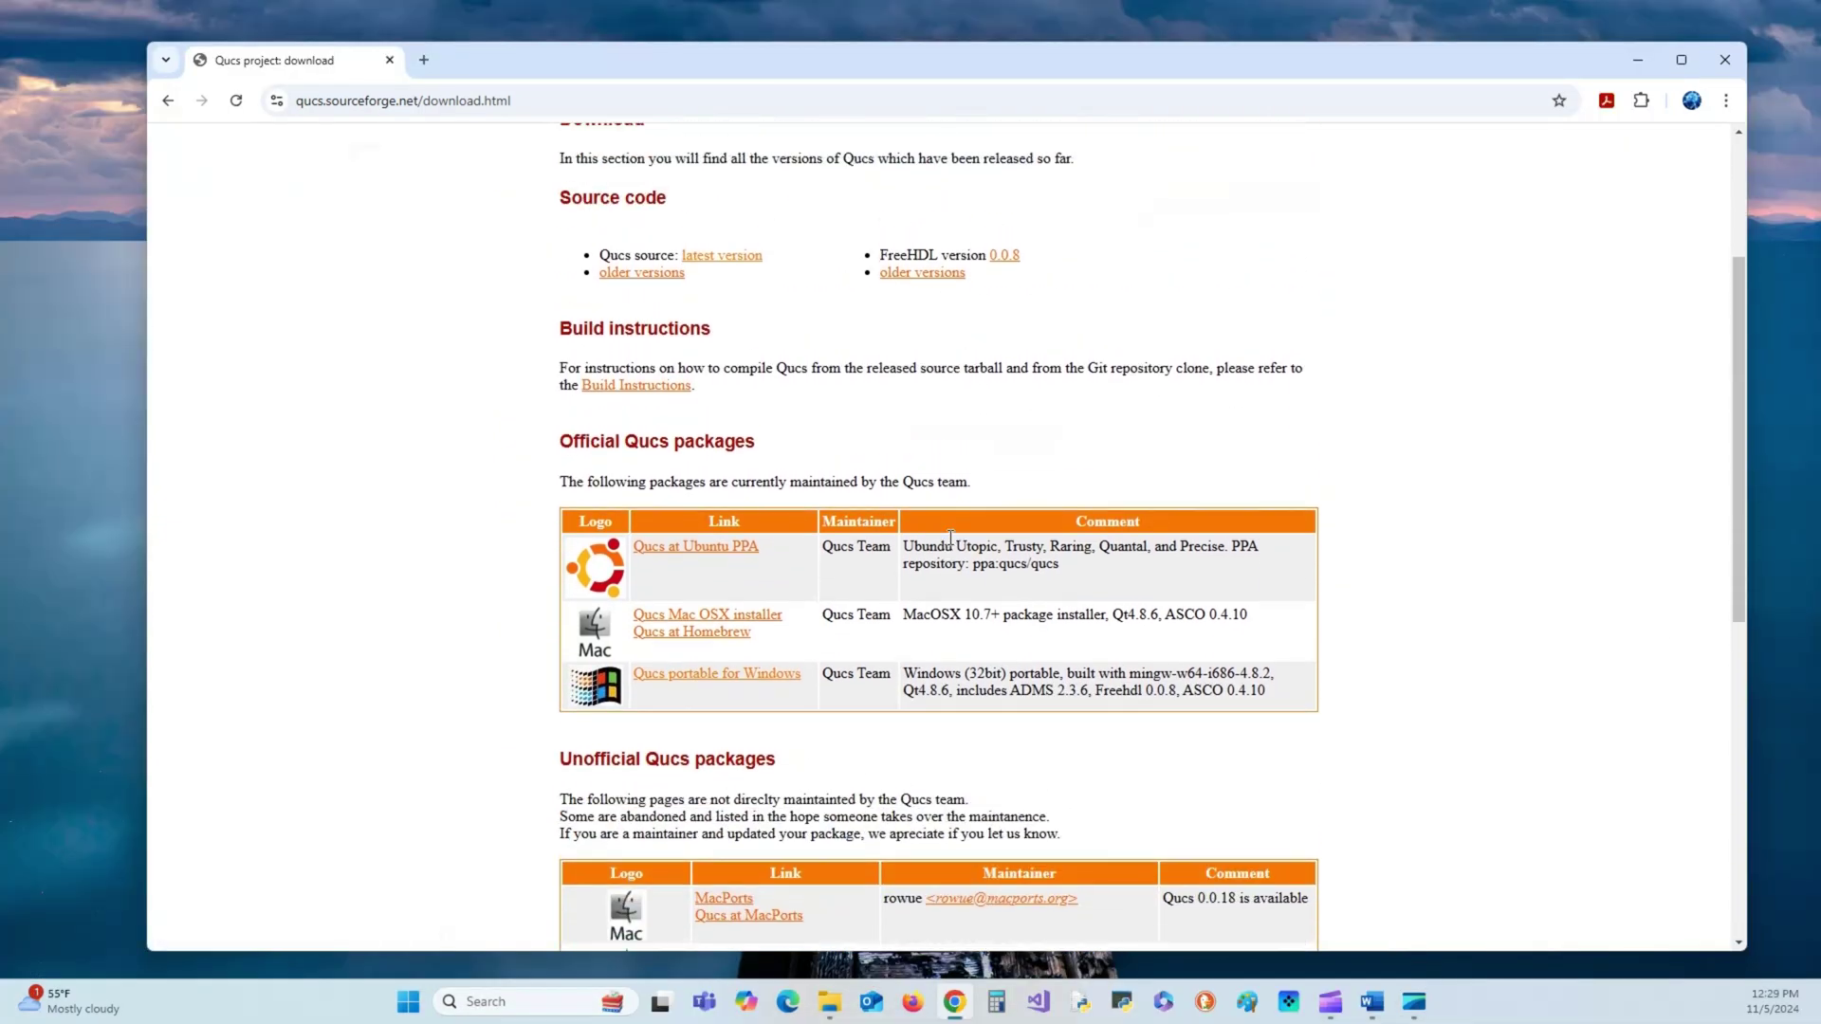
scroll(950, 538, "up", 3)
scroll(598, 697, "down", 2)
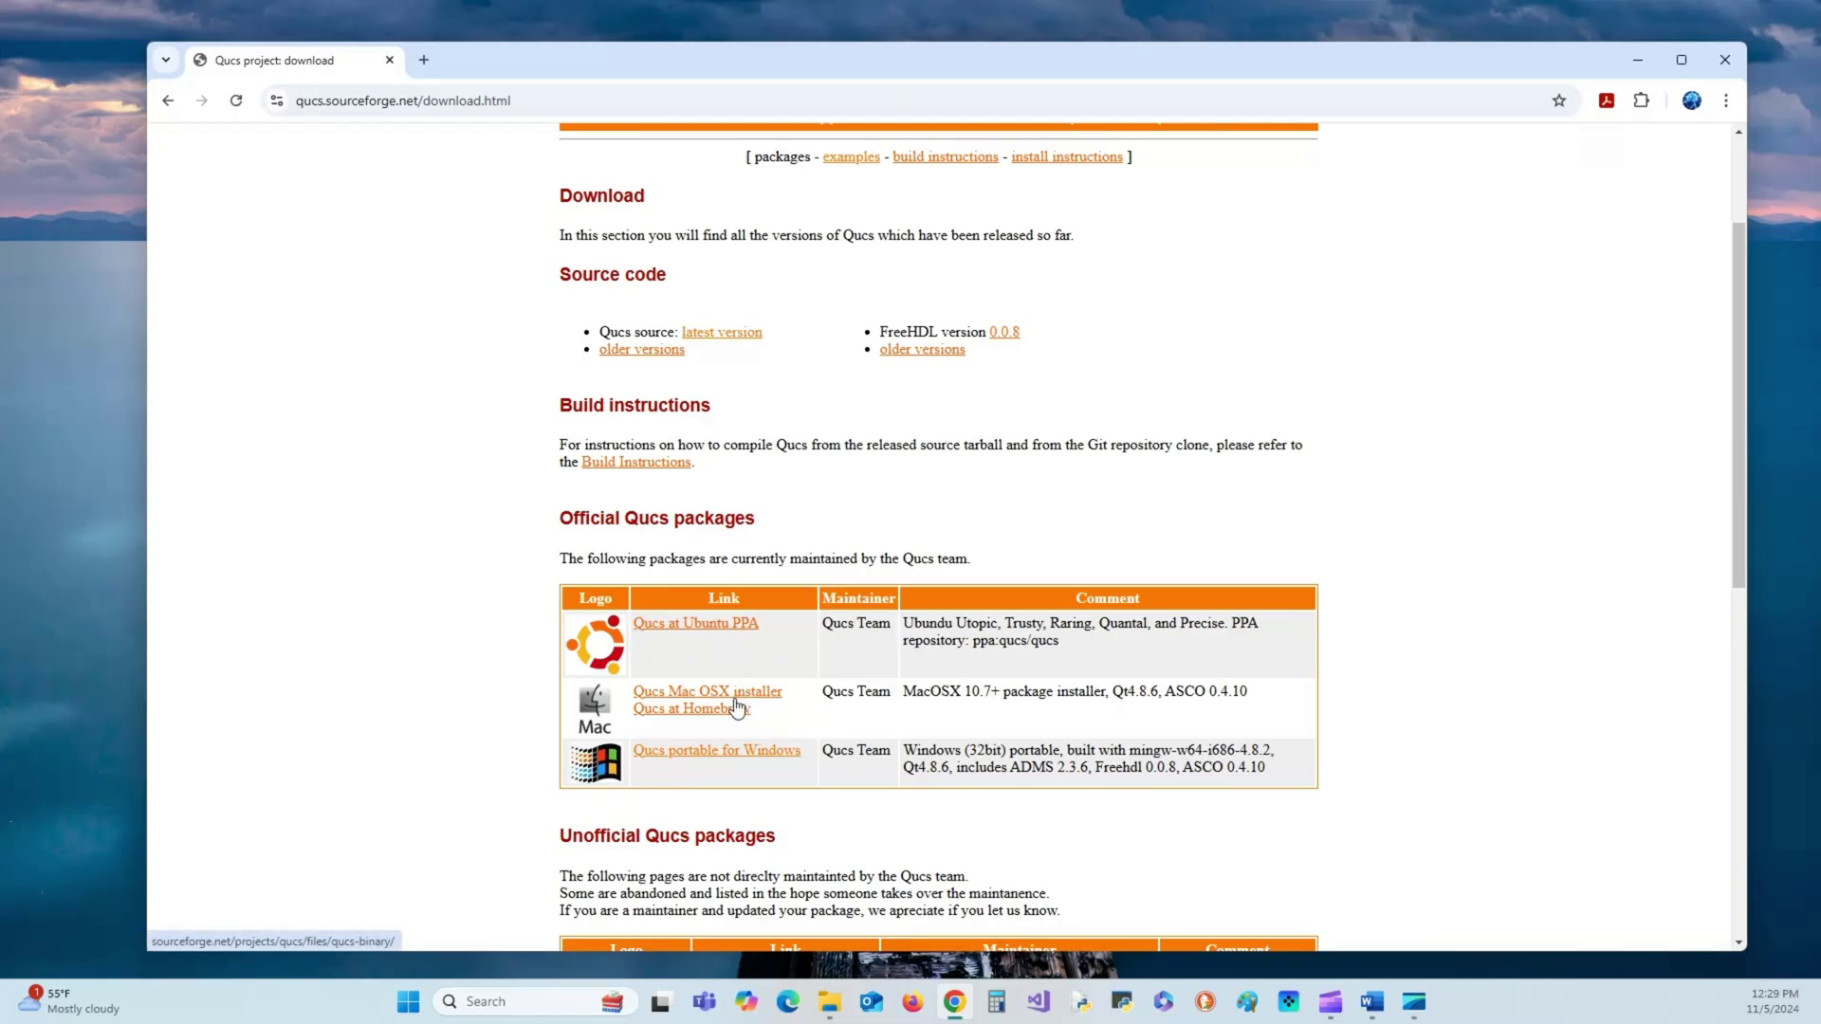
scroll(759, 597, "up", 2)
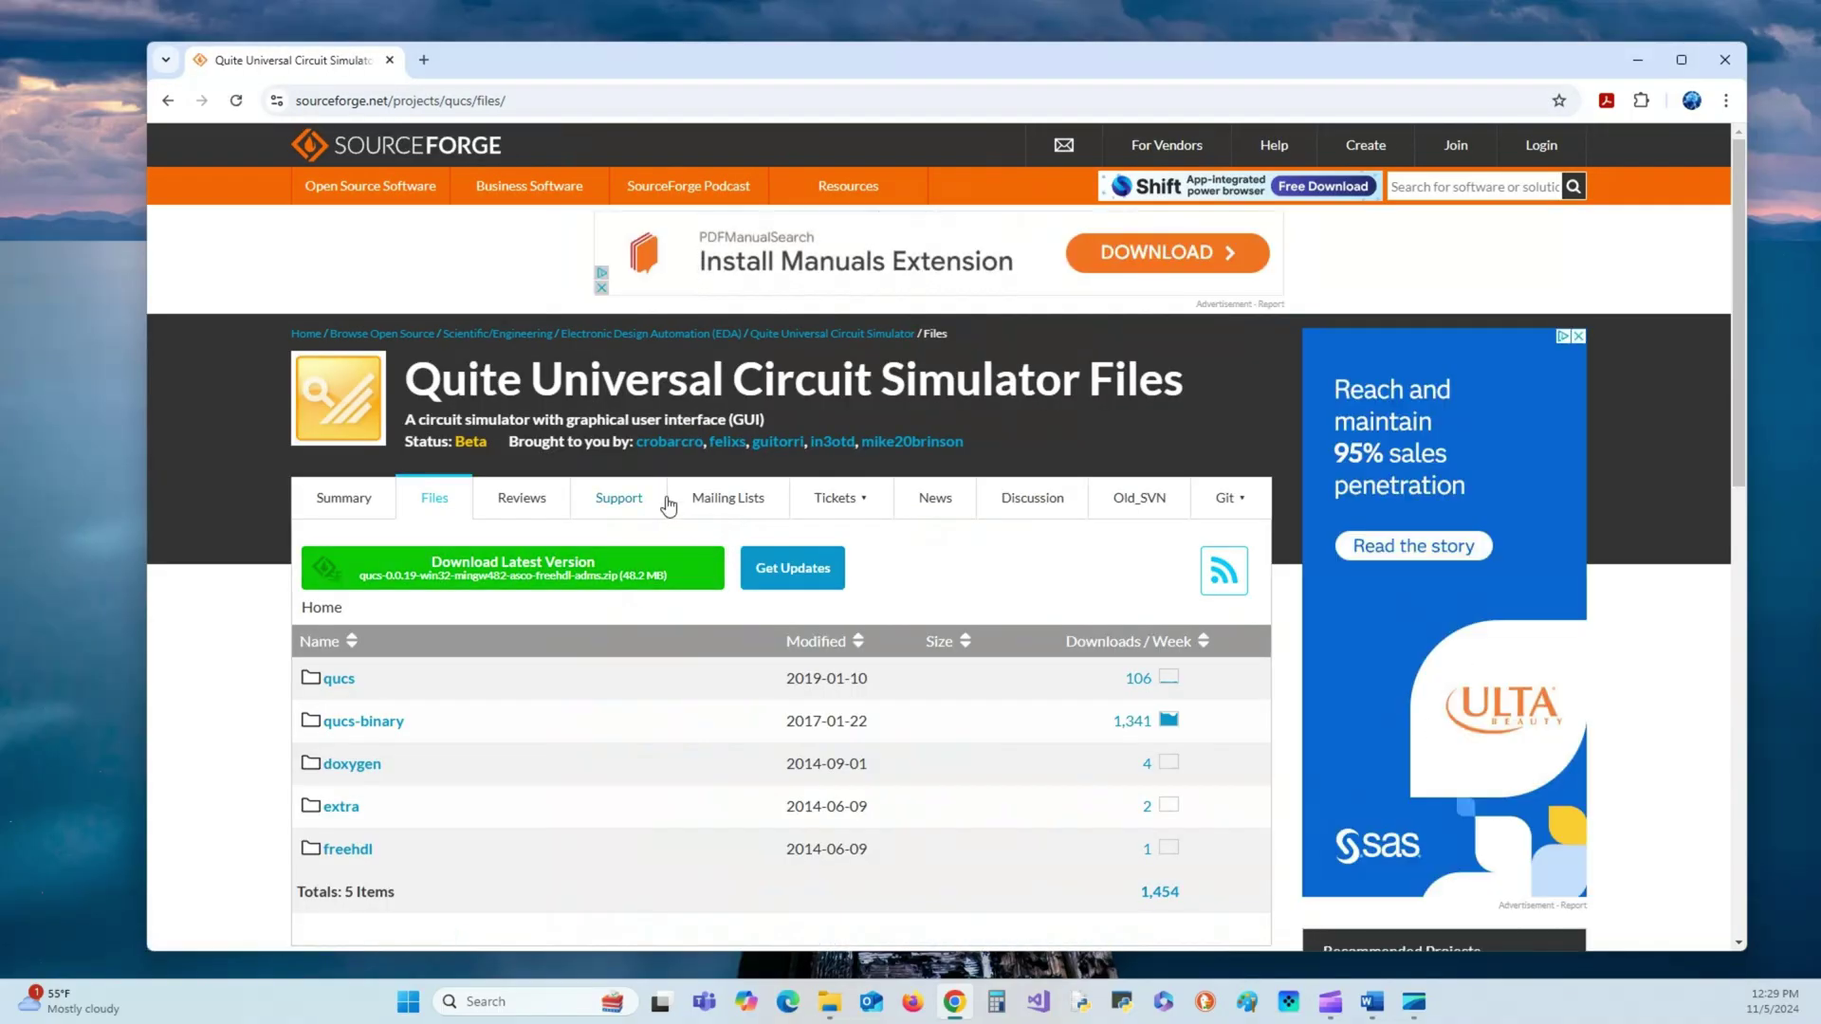
- Download the qucs-0.0.19-win32 zip package (45.9 MB) from SourceForge
left_click(522, 577)
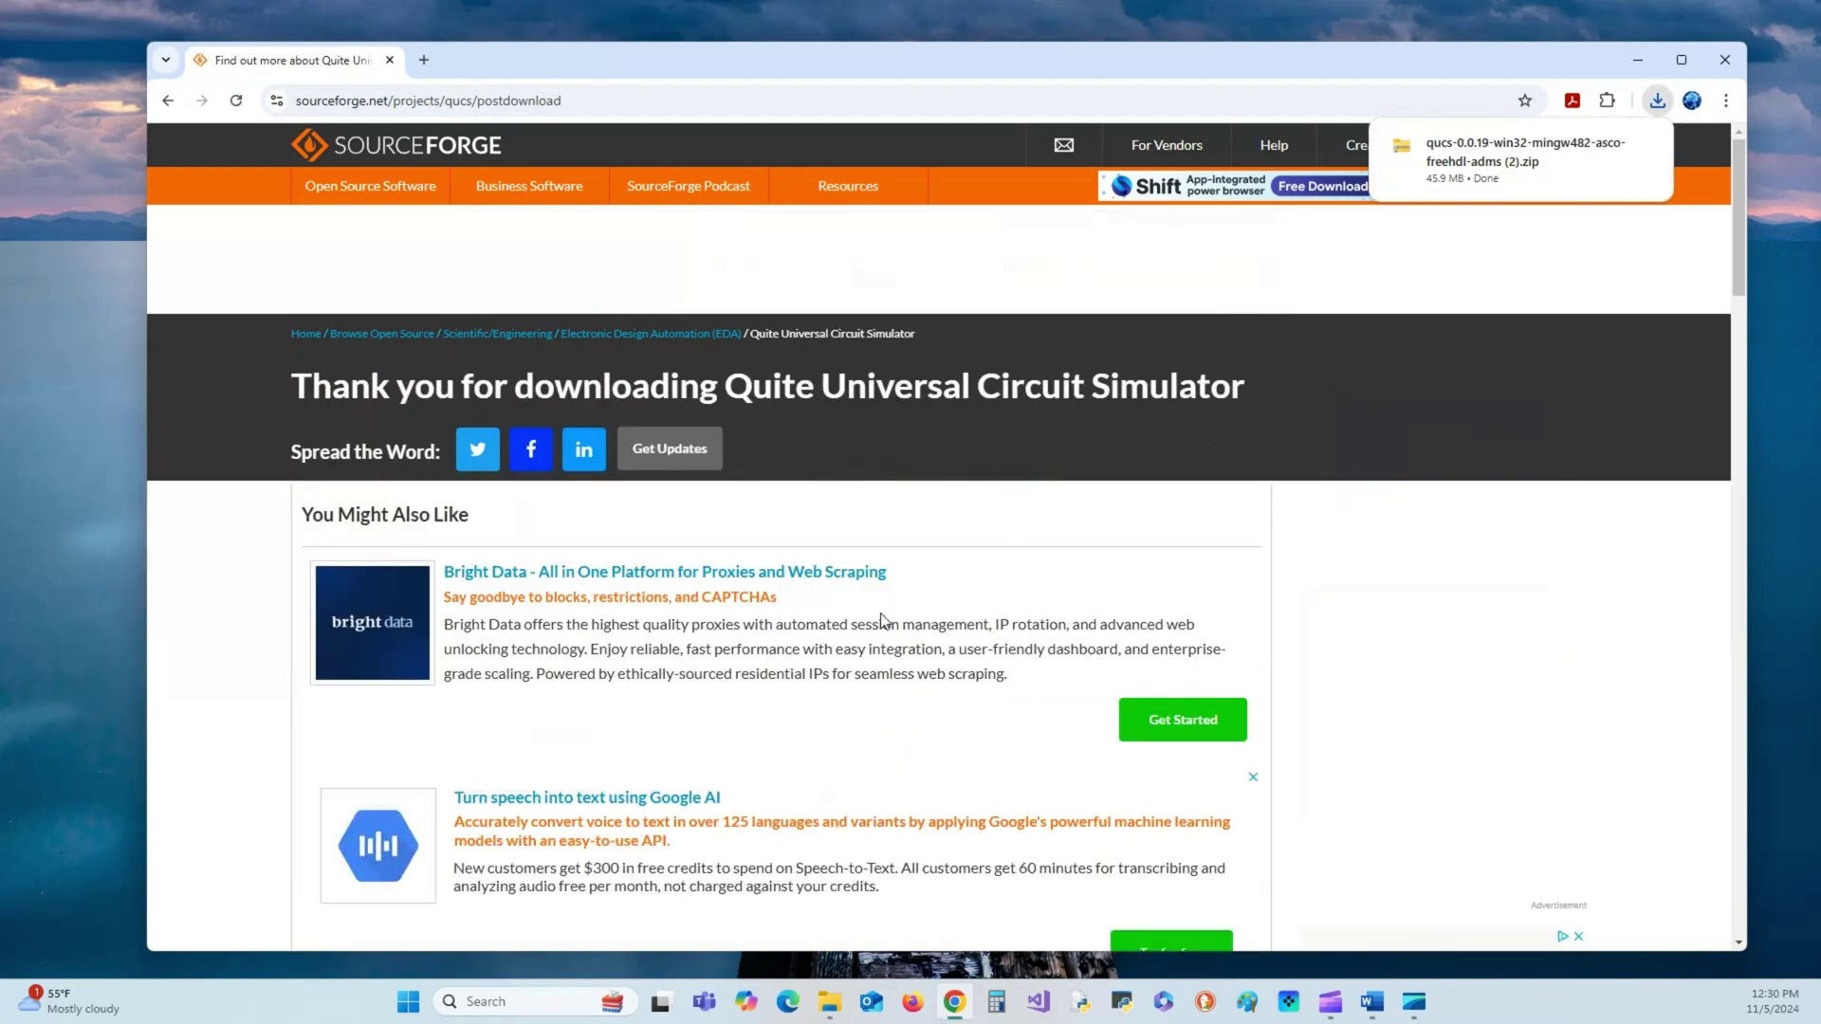
- Copy the qucs-0.0.19-win32 (2).zip from the Downloads folder
mouse_move(832, 1011)
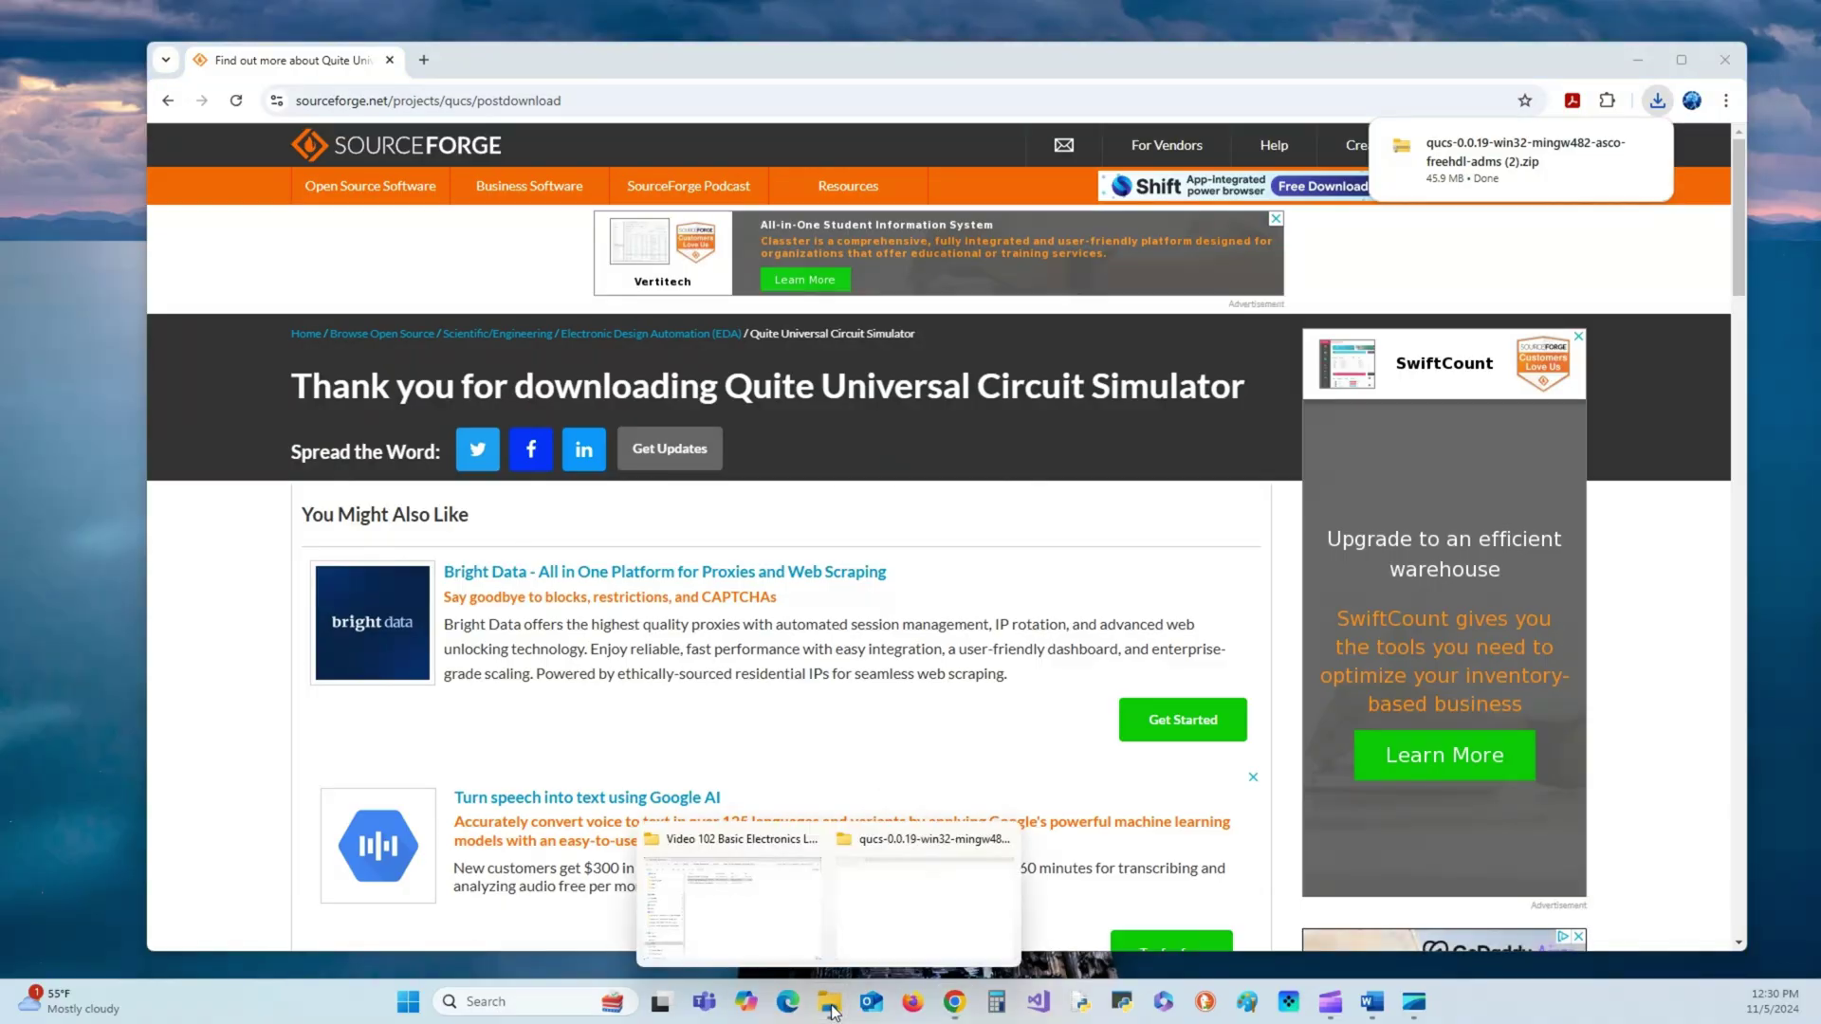
left_click(786, 887)
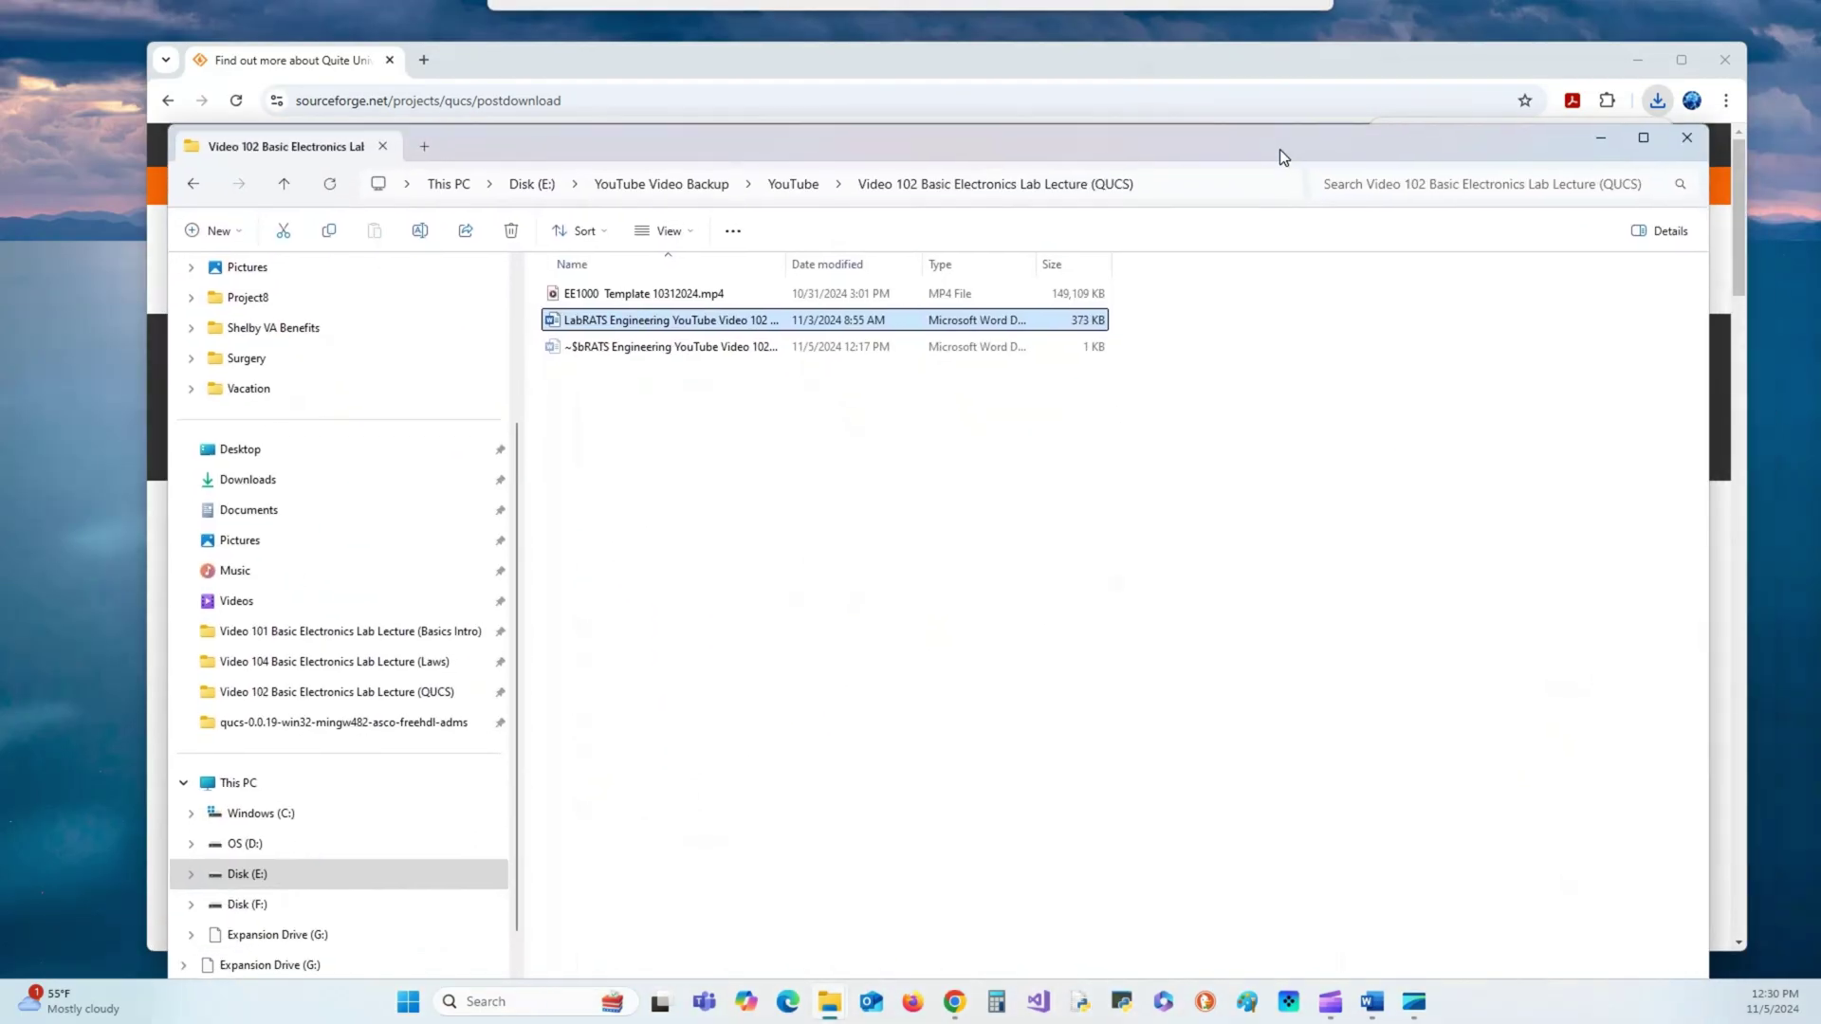
scroll(261, 588, "up", 1)
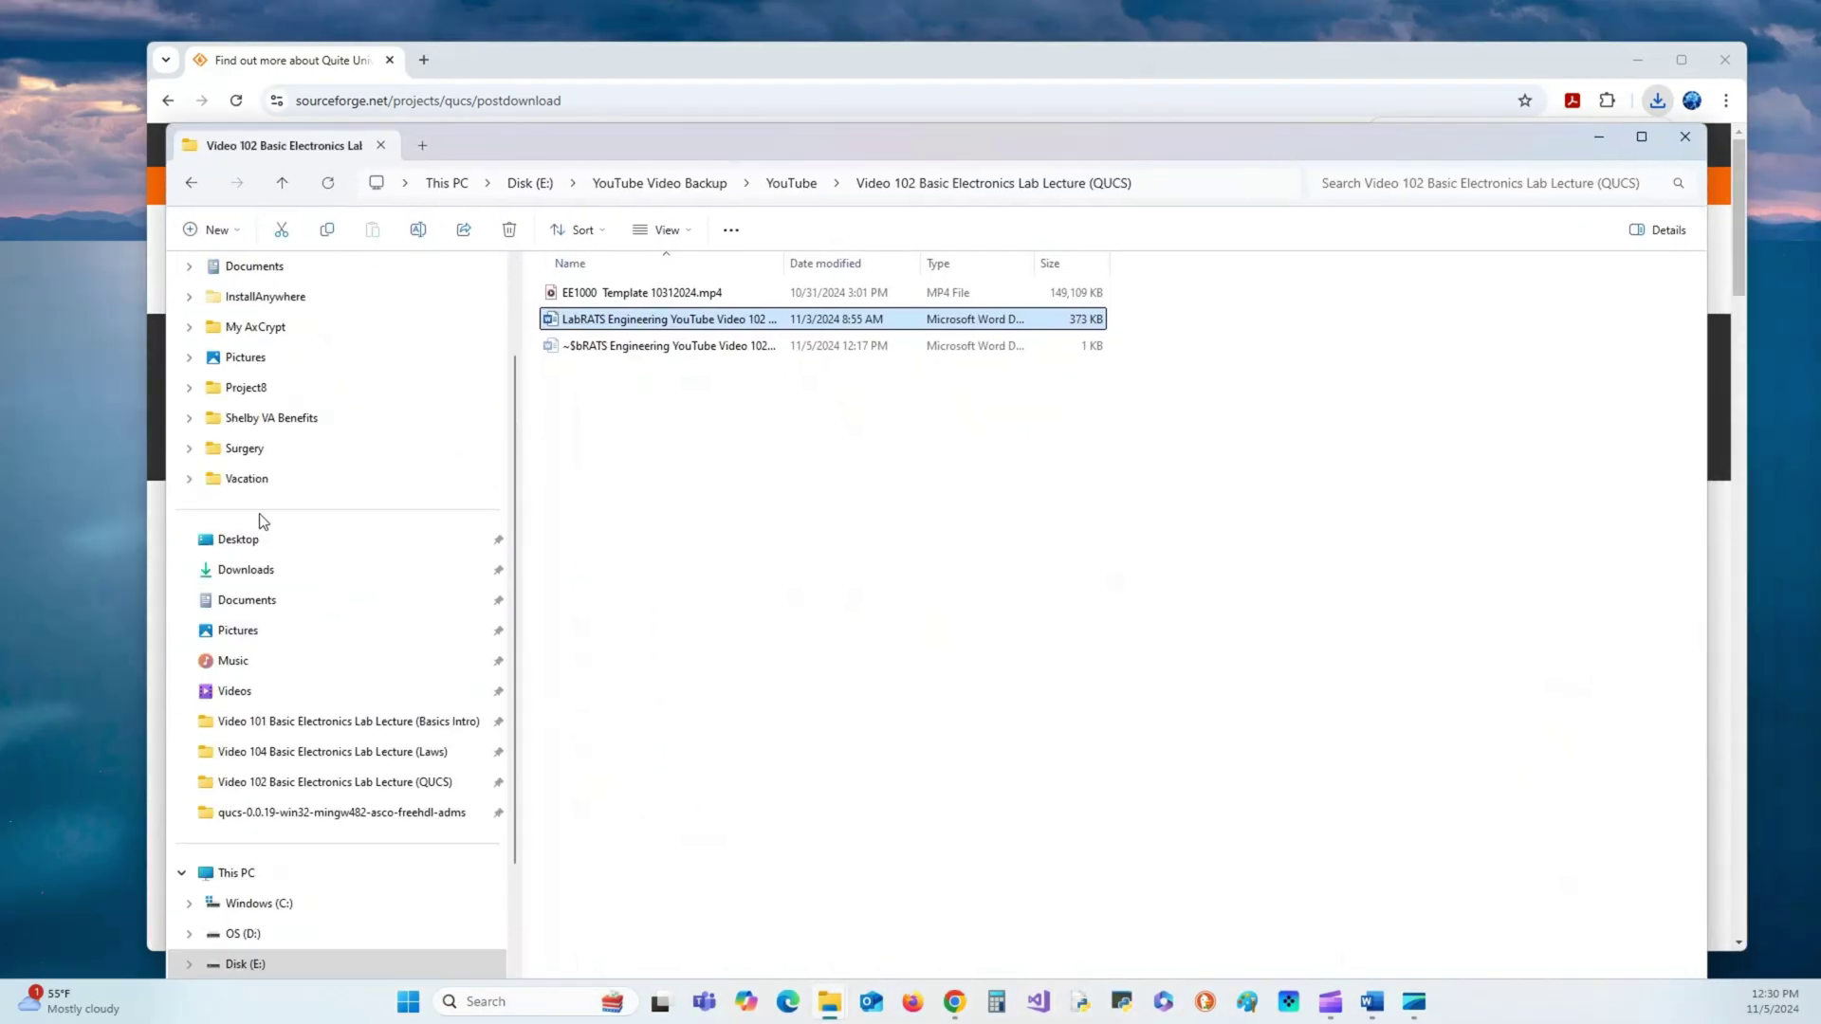
left_click(249, 572)
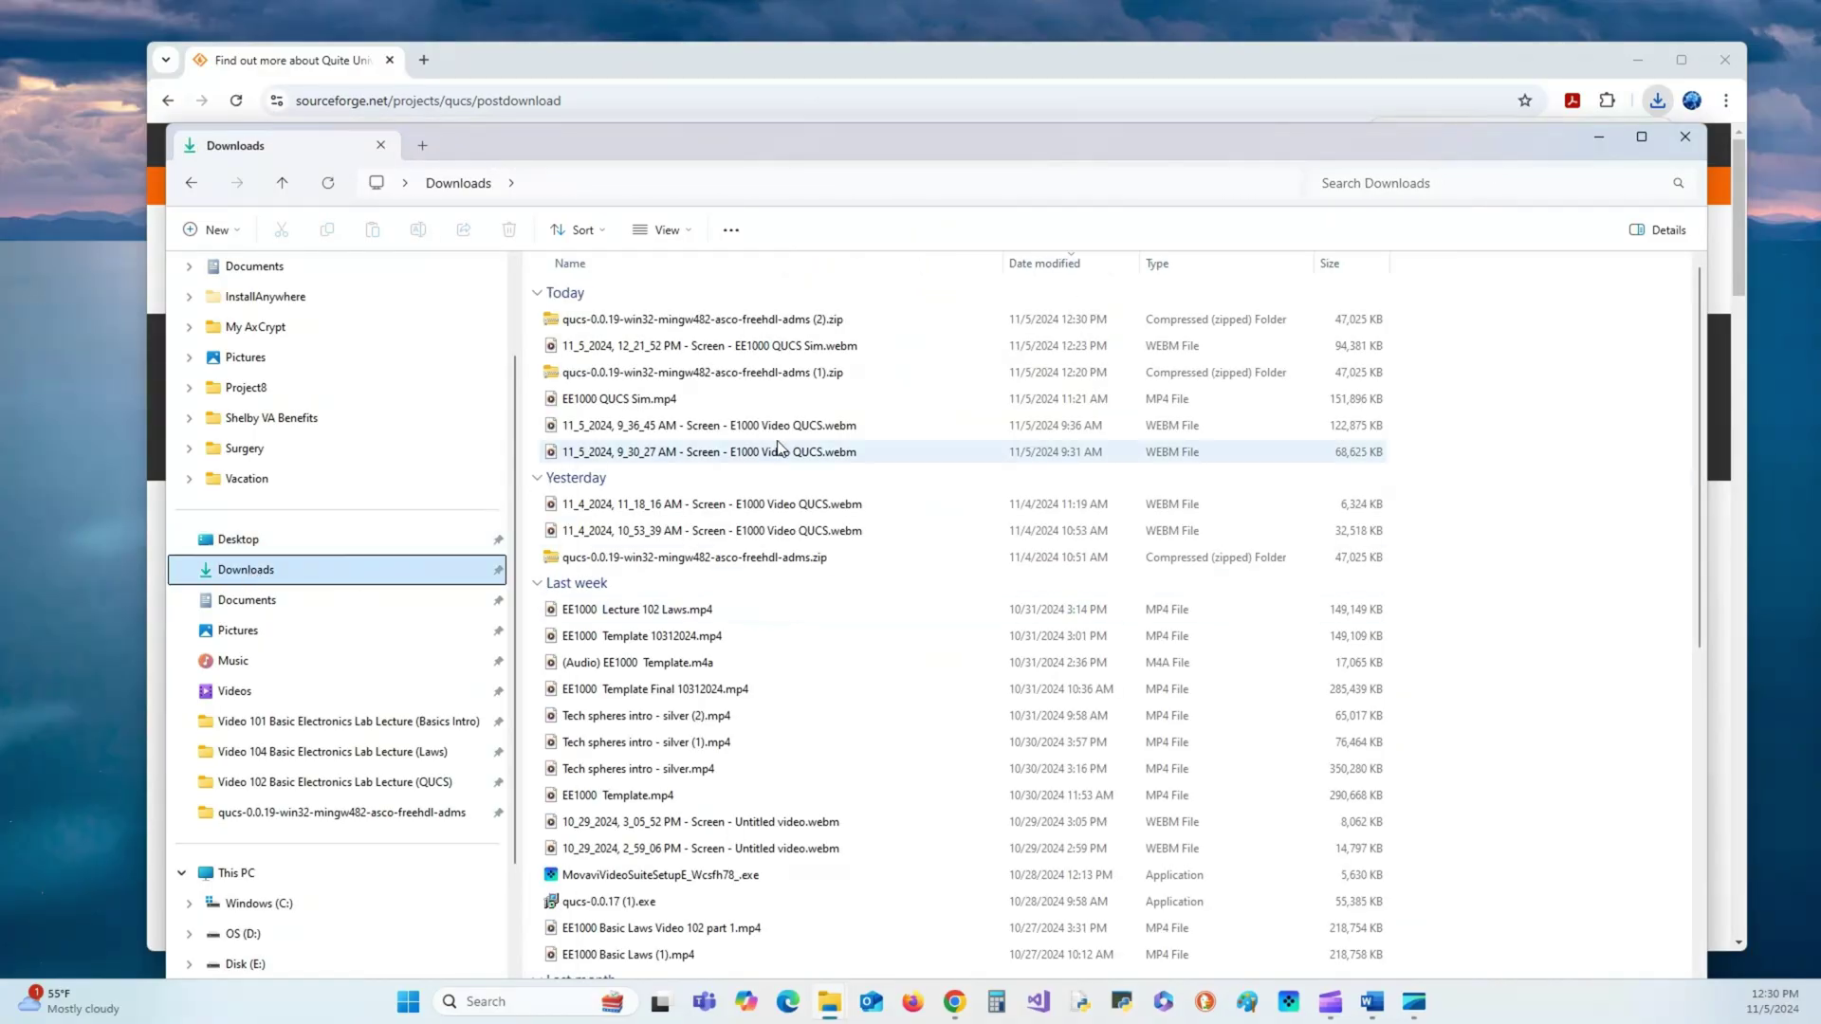
left_click(728, 323)
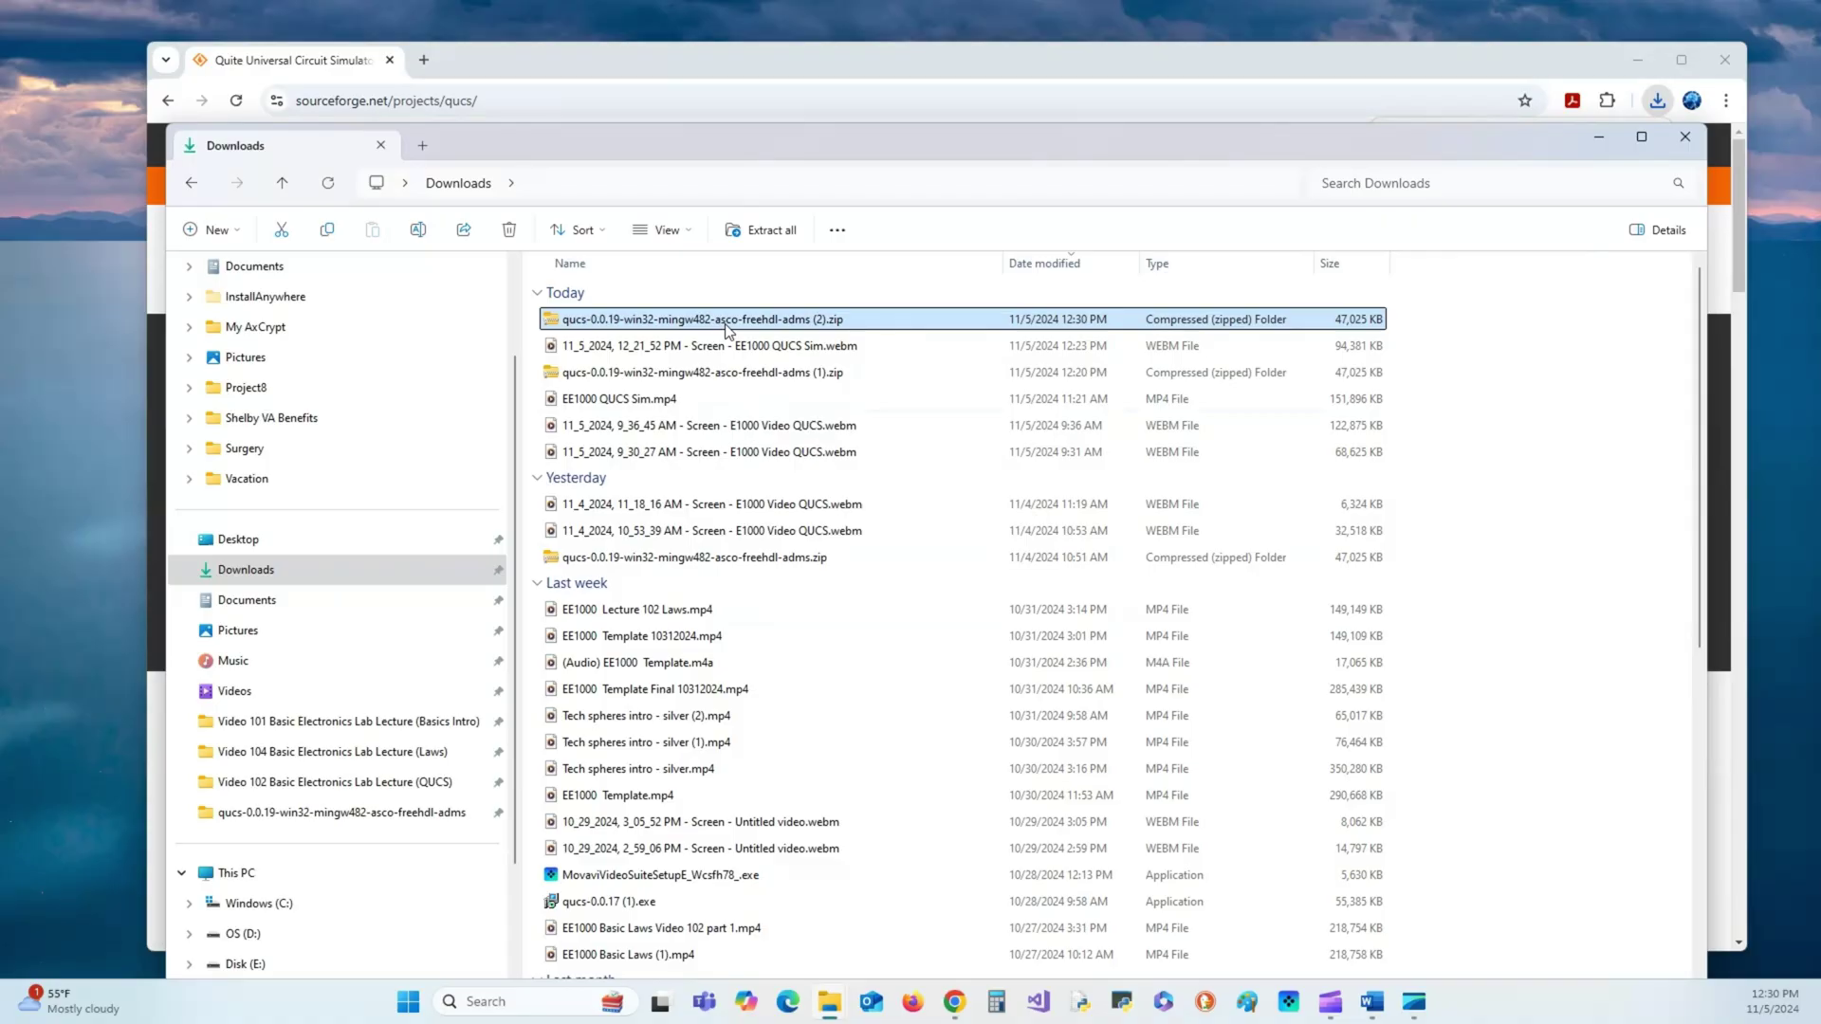
right_click(727, 329)
left_click(839, 824)
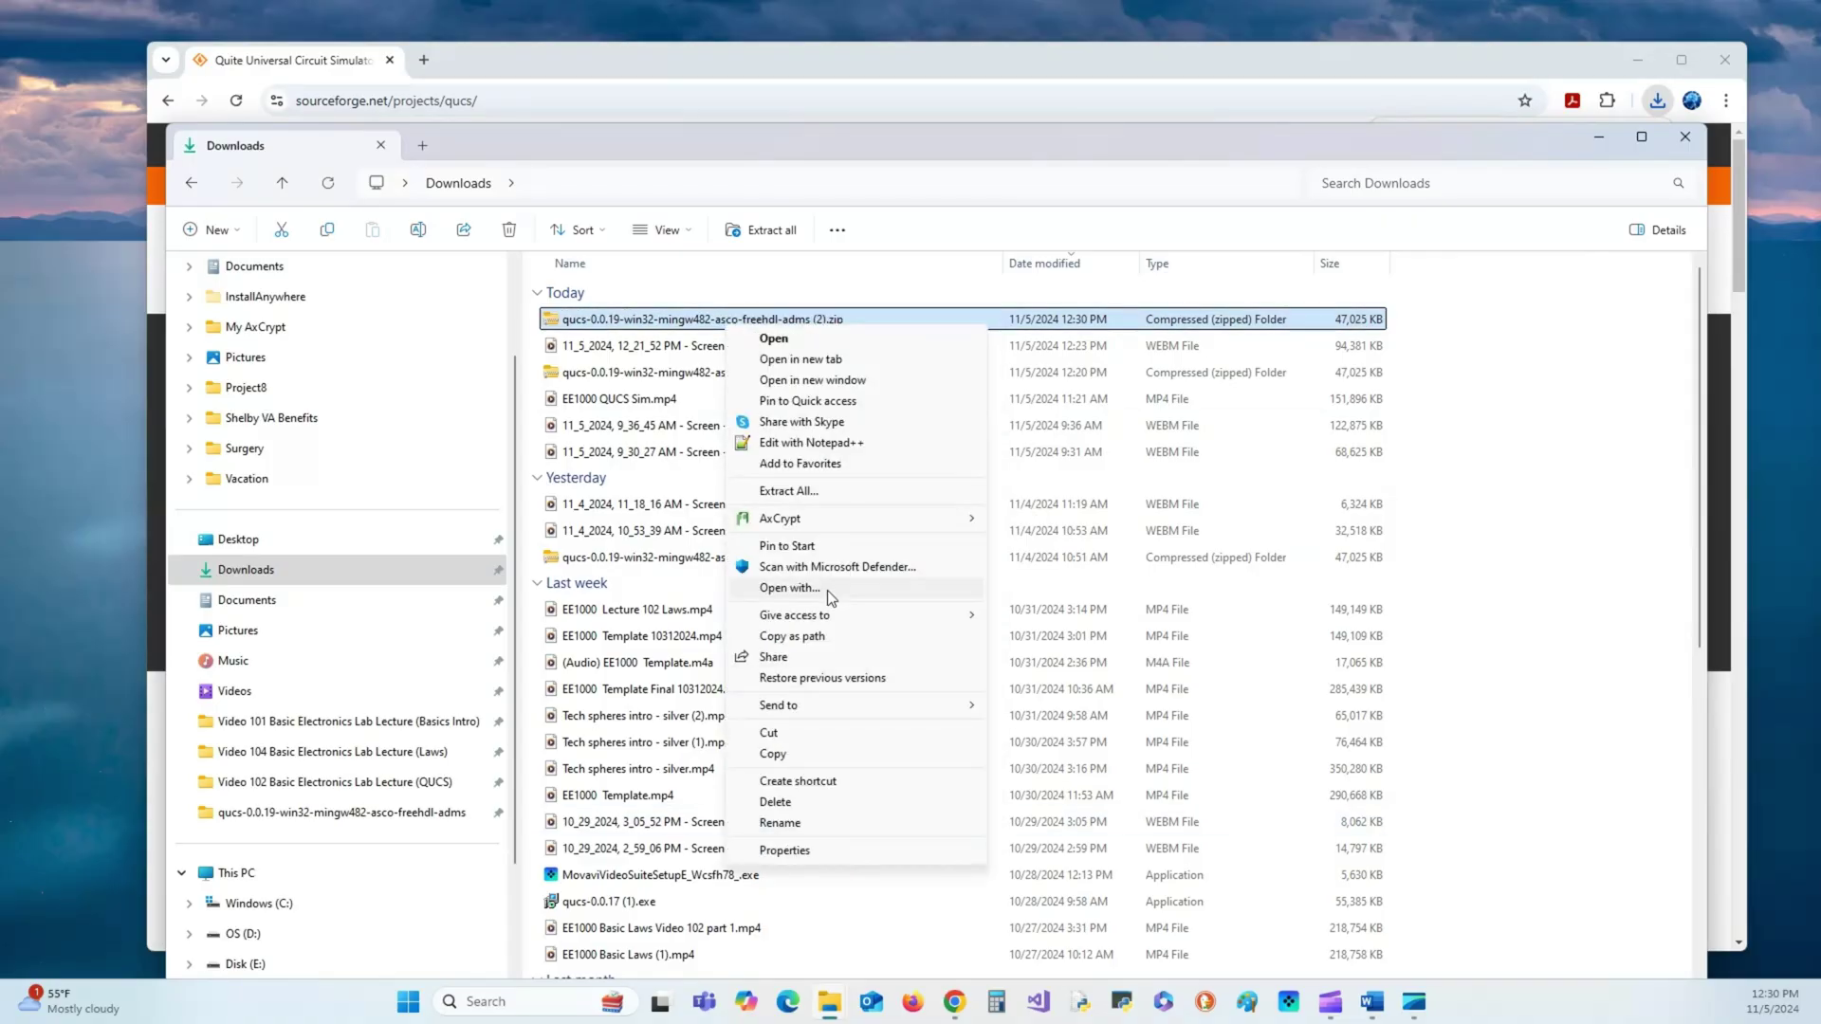
left_click(773, 754)
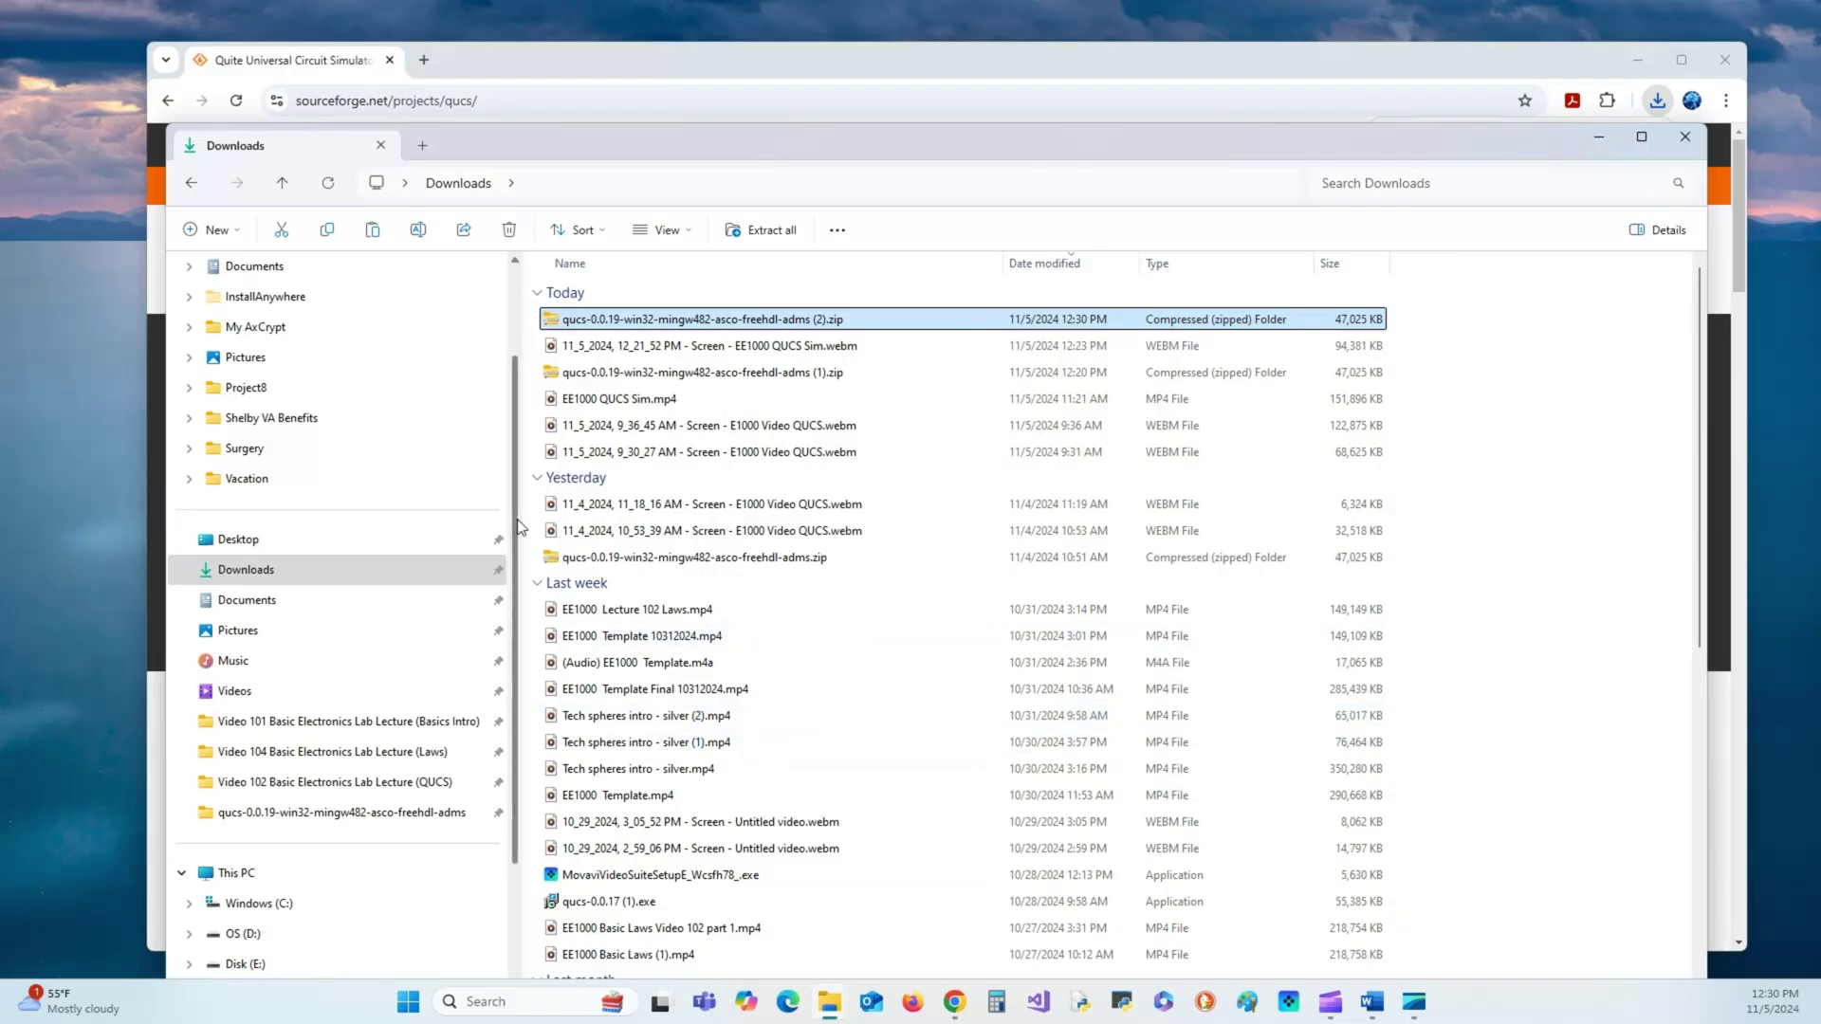
- Paste the zip into QUCSpice on Disk (E:) and sort the files by name, descending
scroll(514, 518, "down", 2)
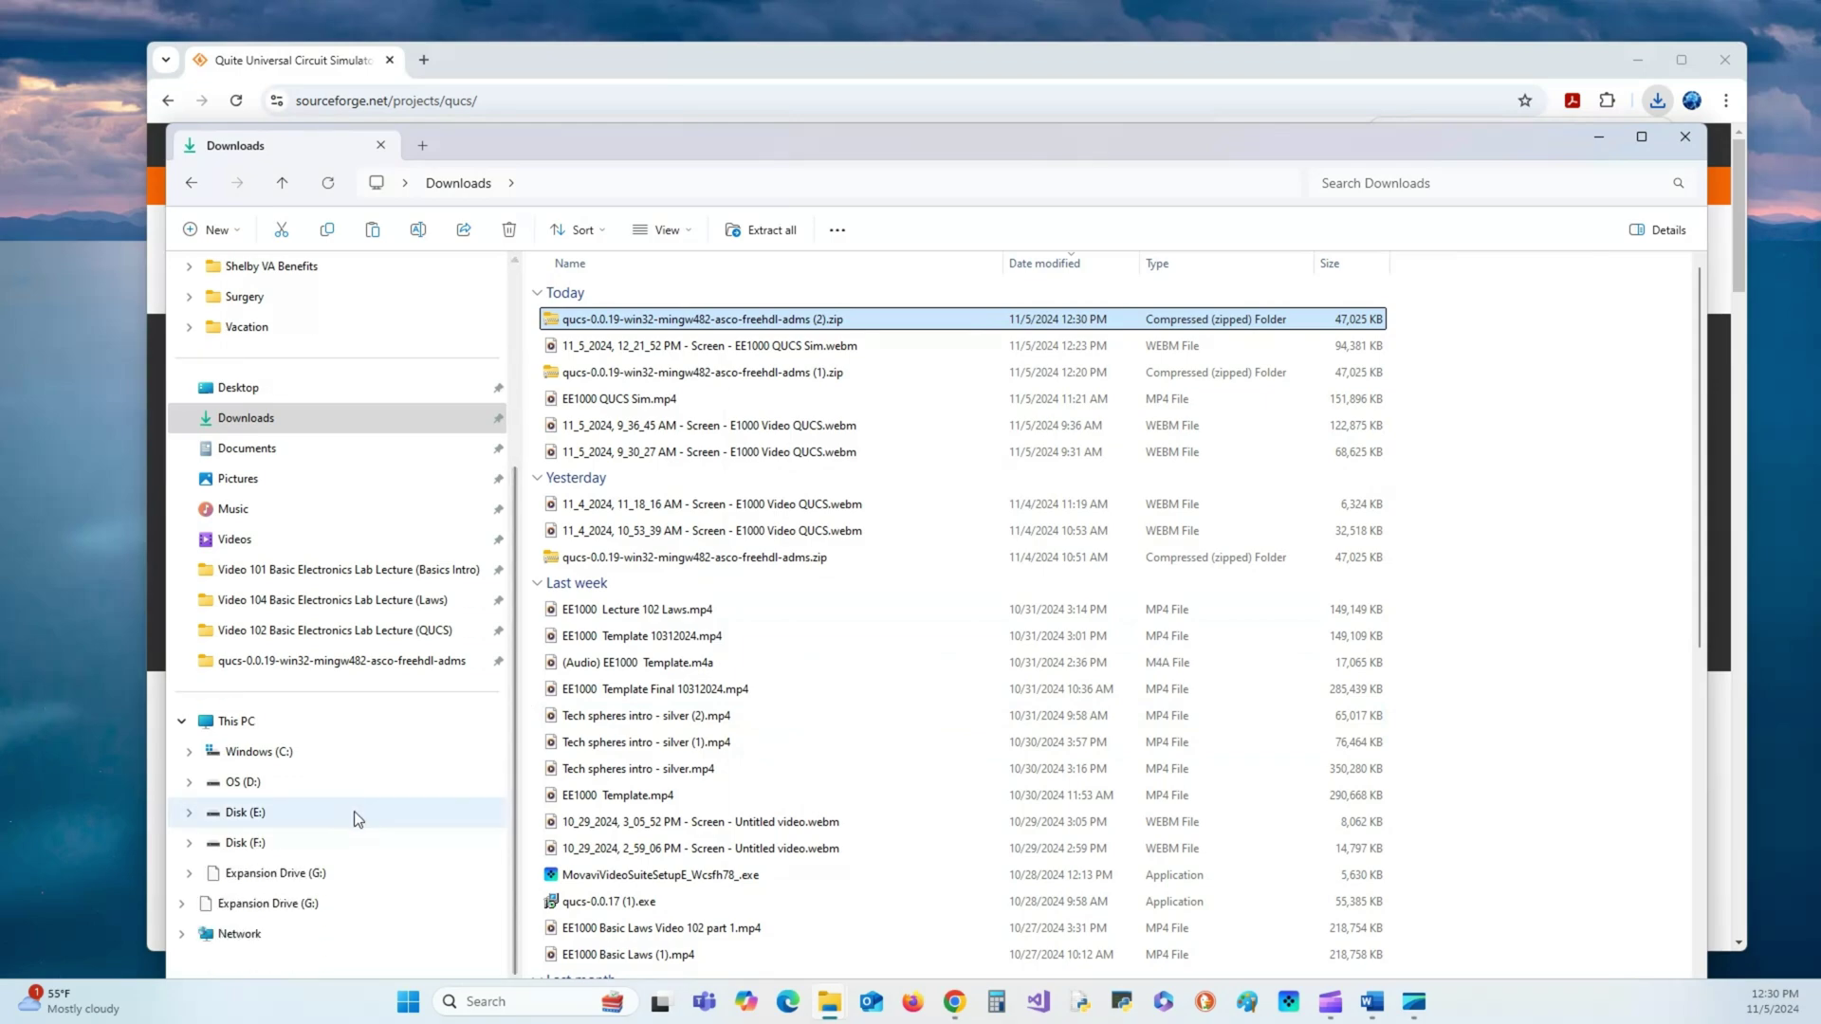
left_click(244, 818)
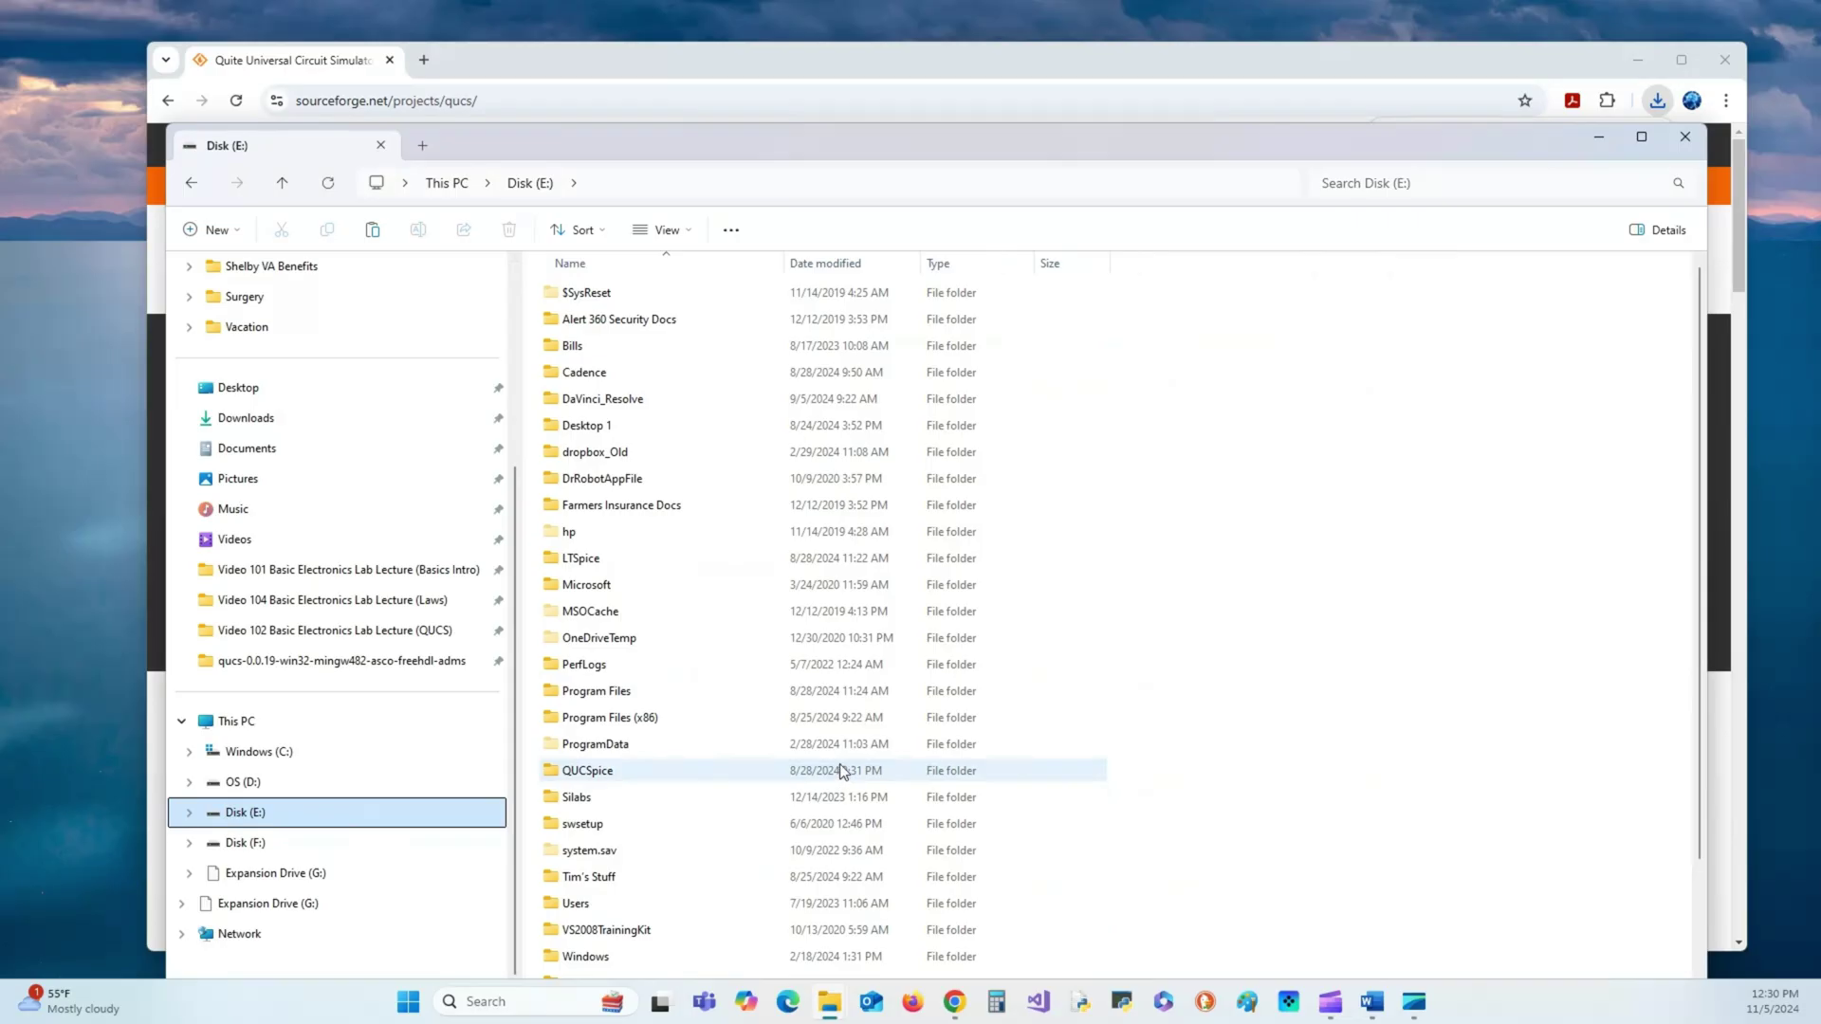
scroll(730, 675, "down", 1)
scroll(669, 728, "down", 1)
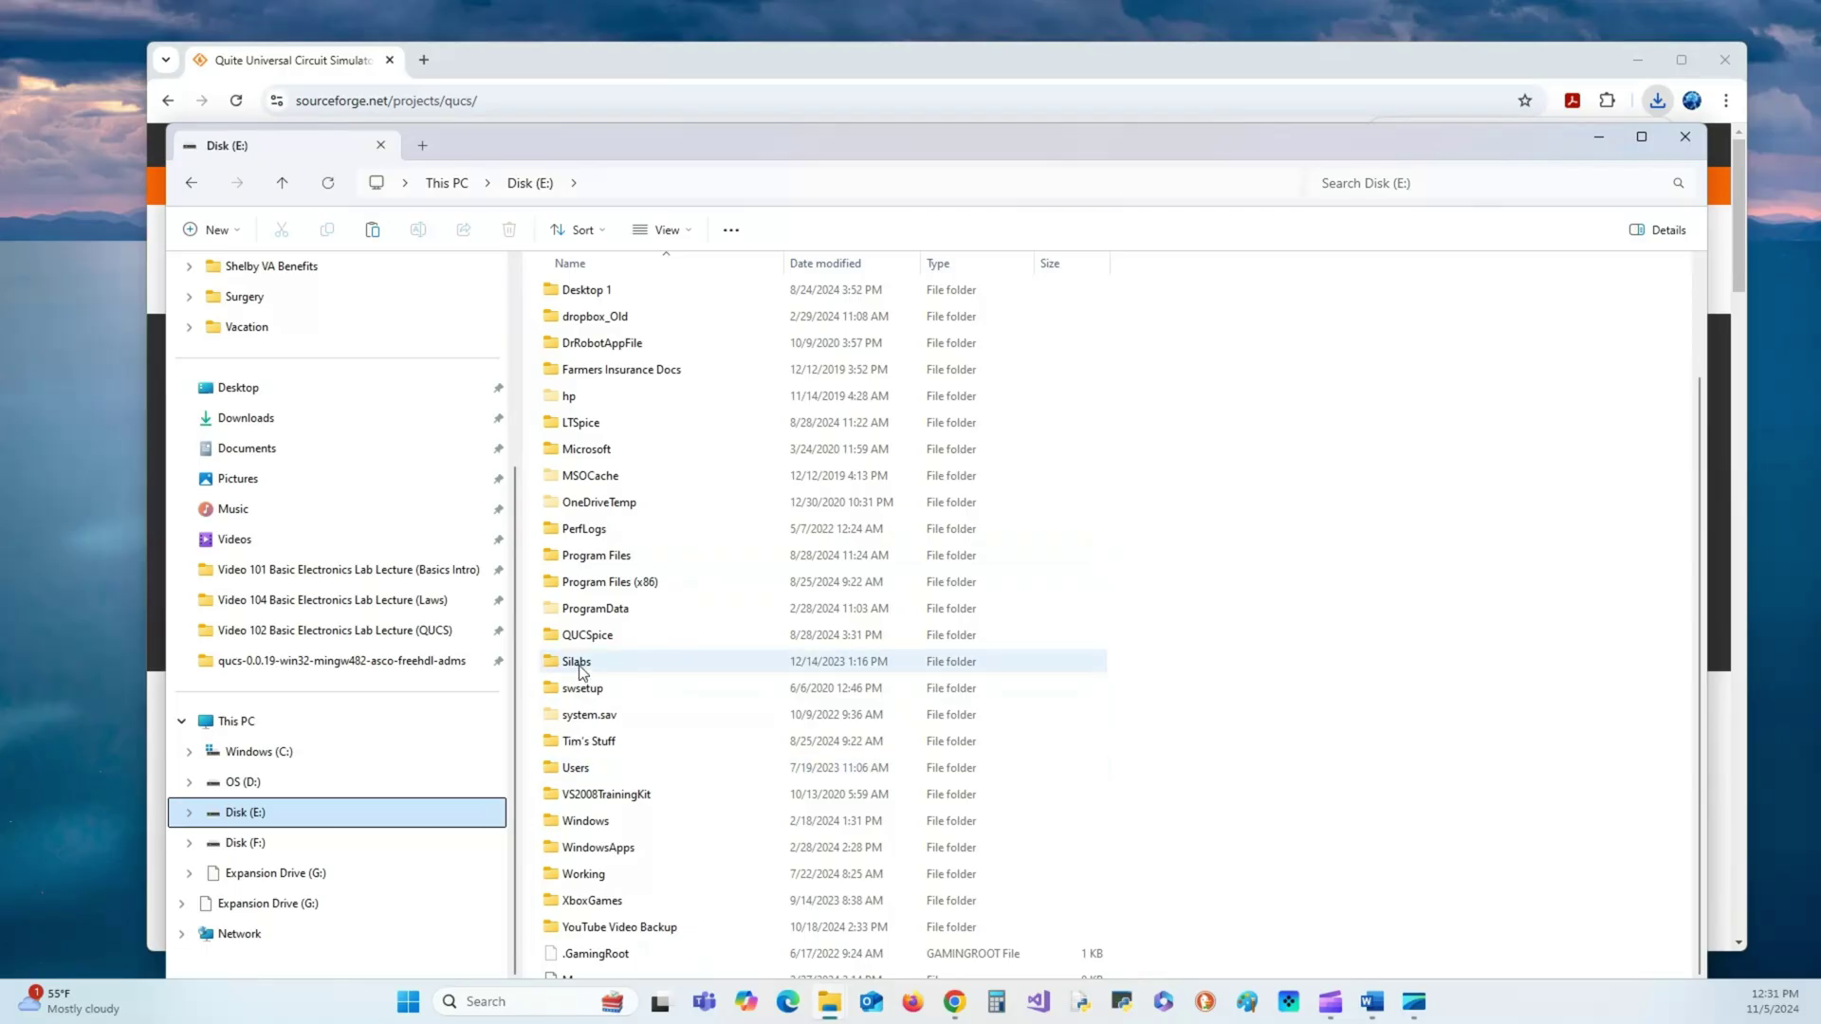
double_click(586, 635)
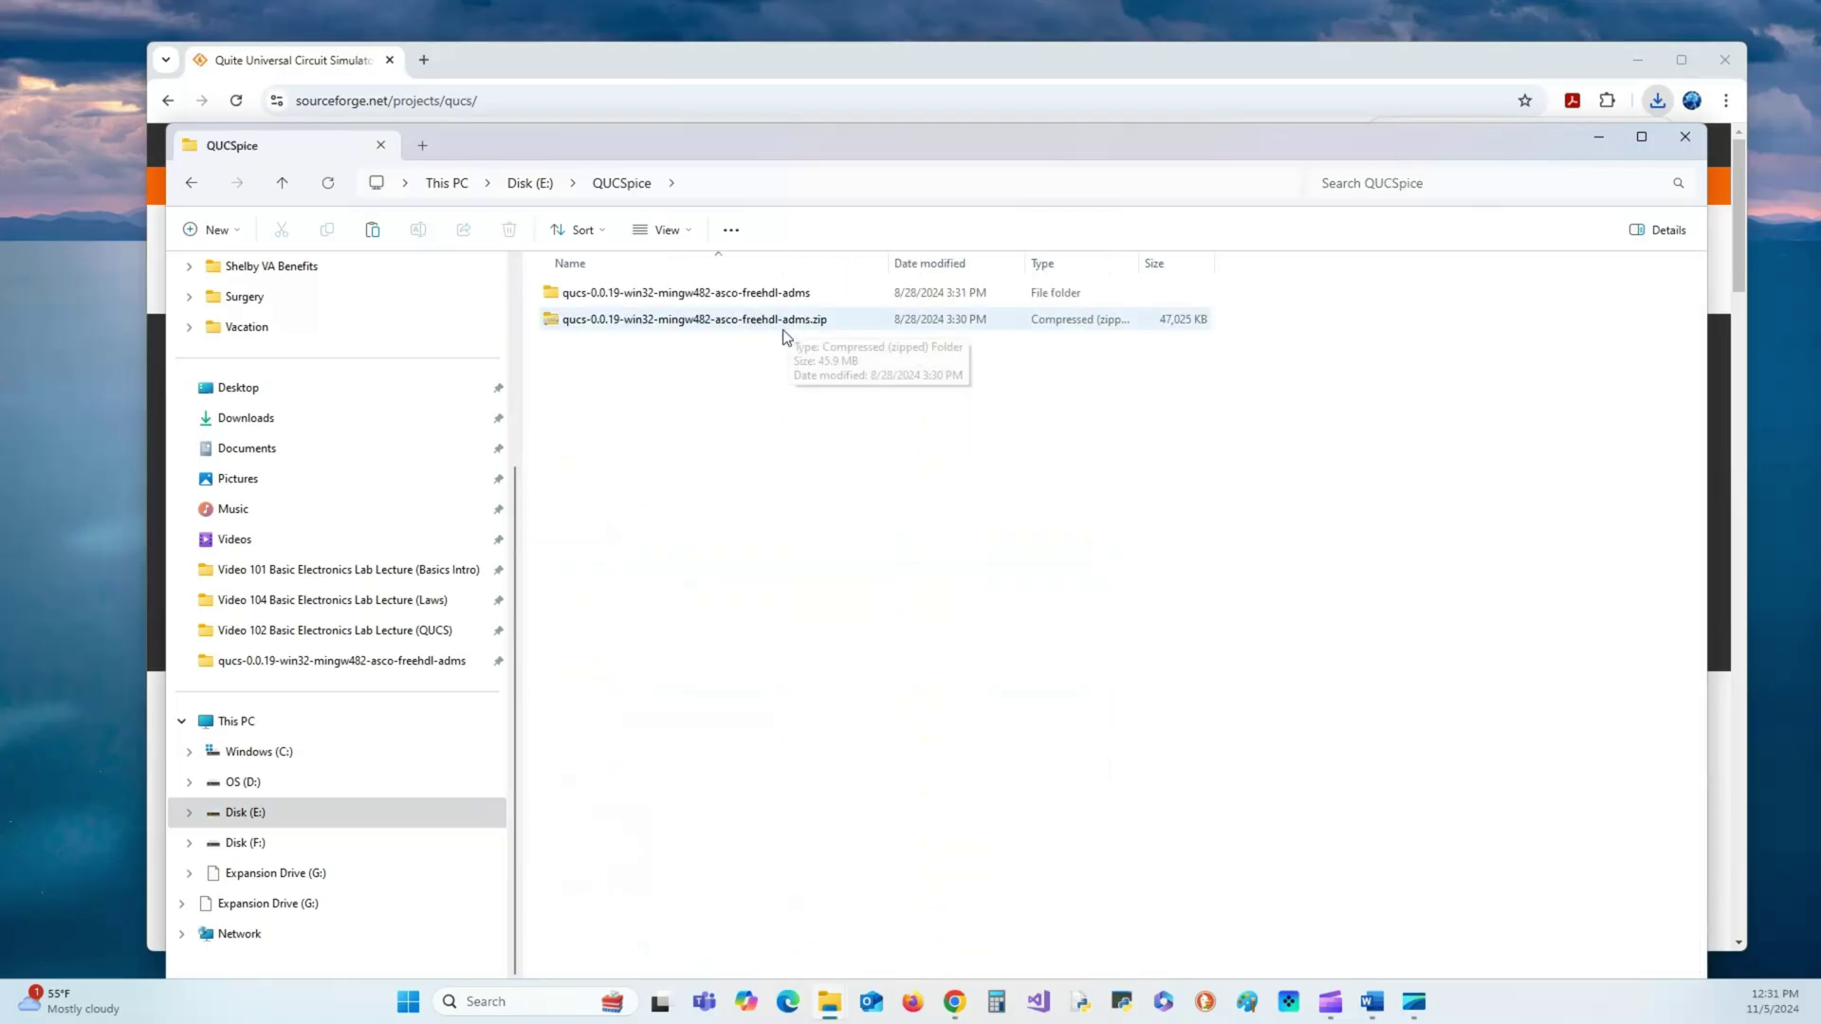
right_click(740, 367)
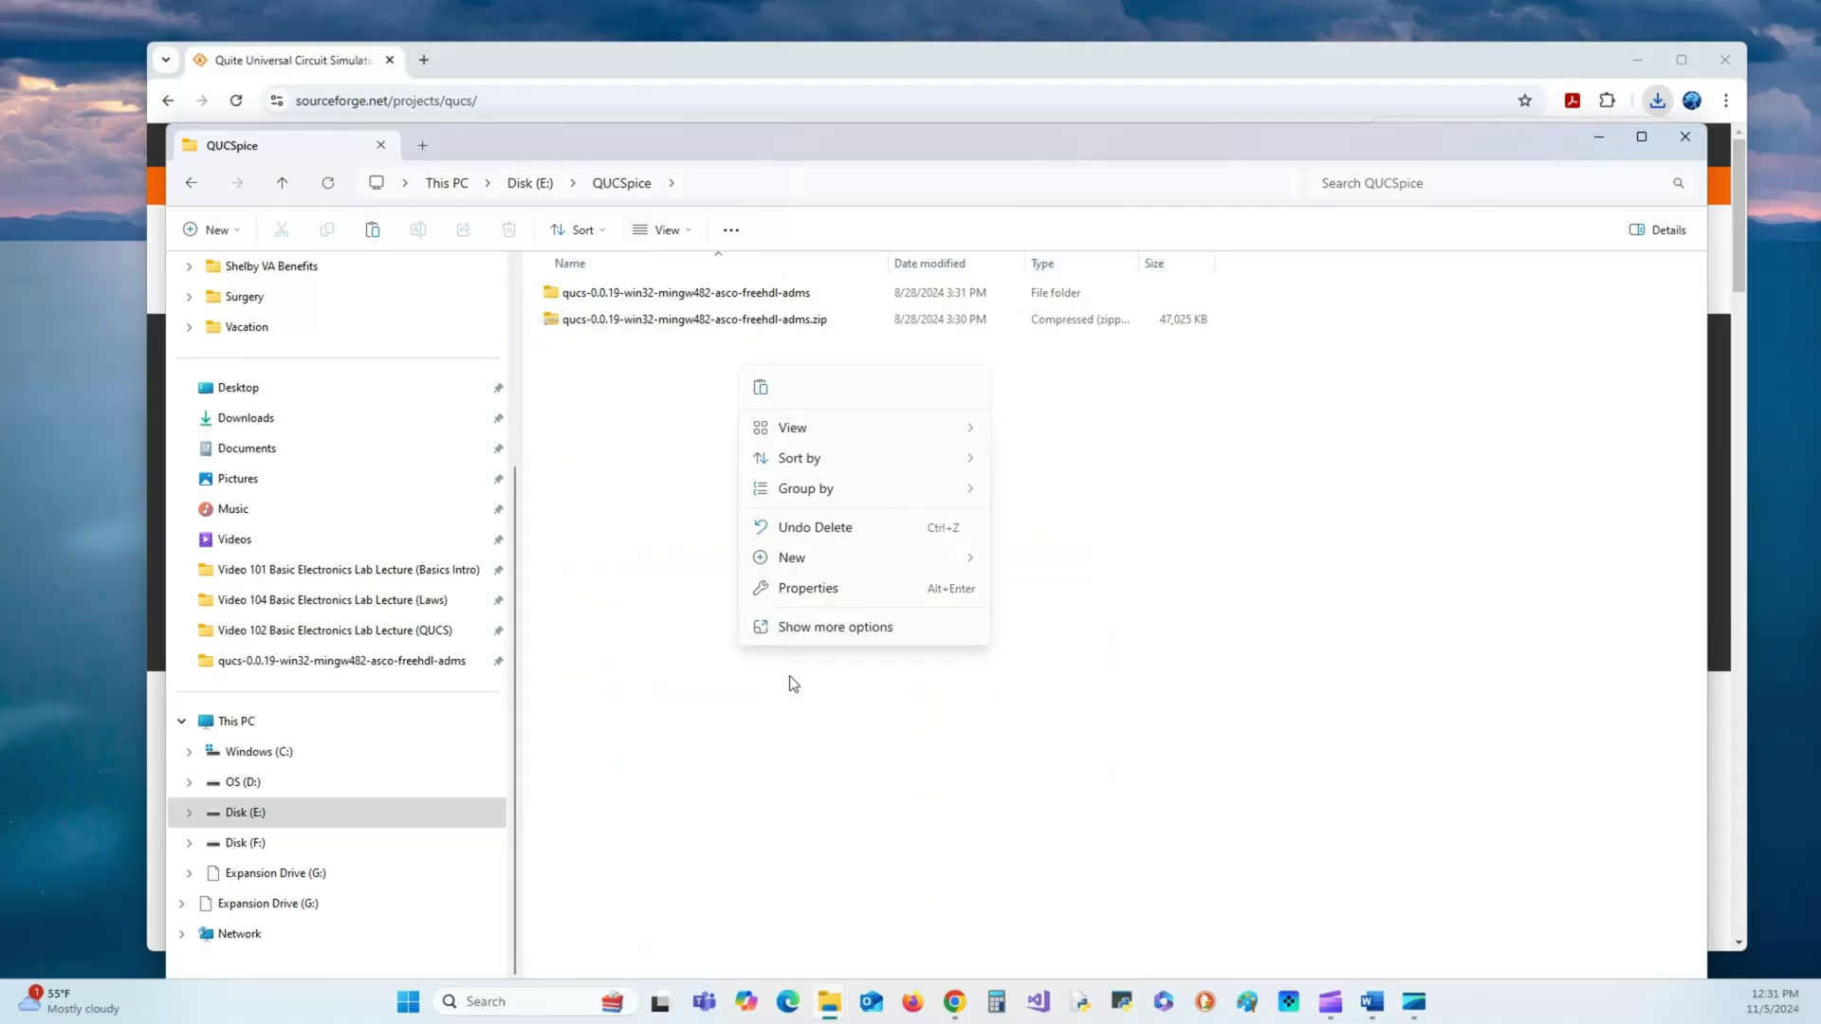
left_click(816, 627)
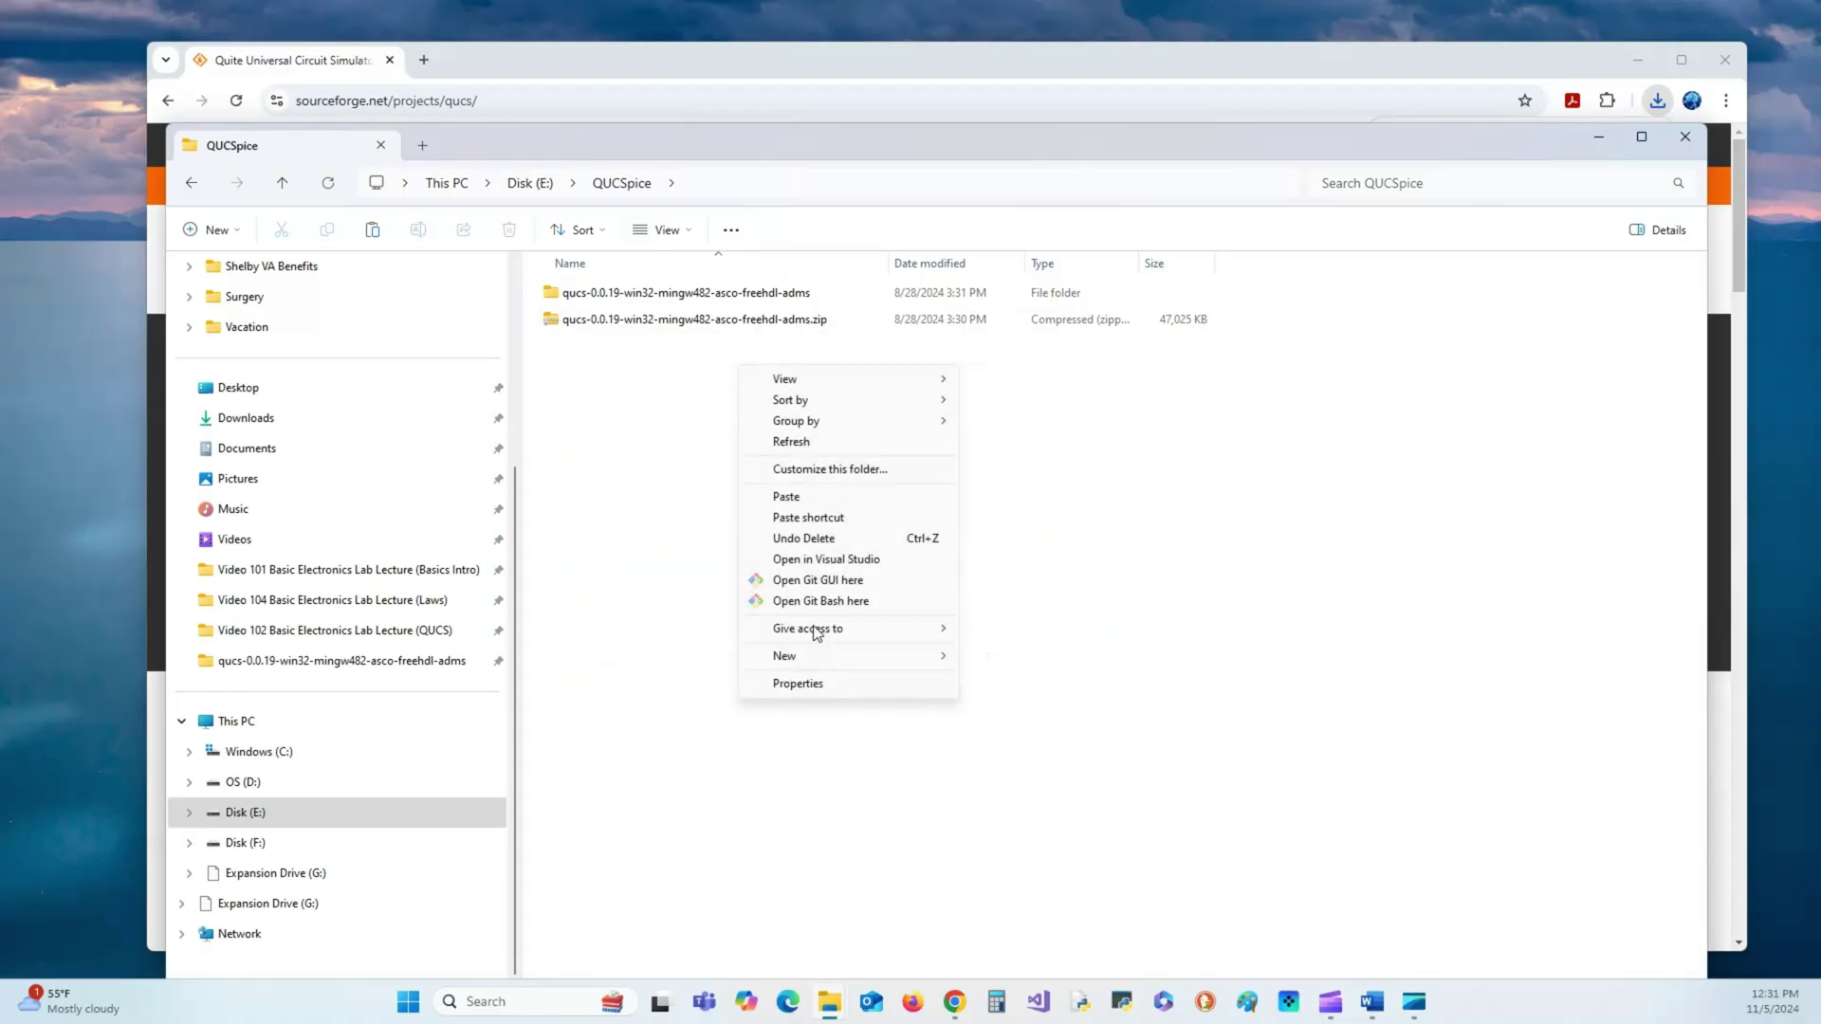
left_click(788, 496)
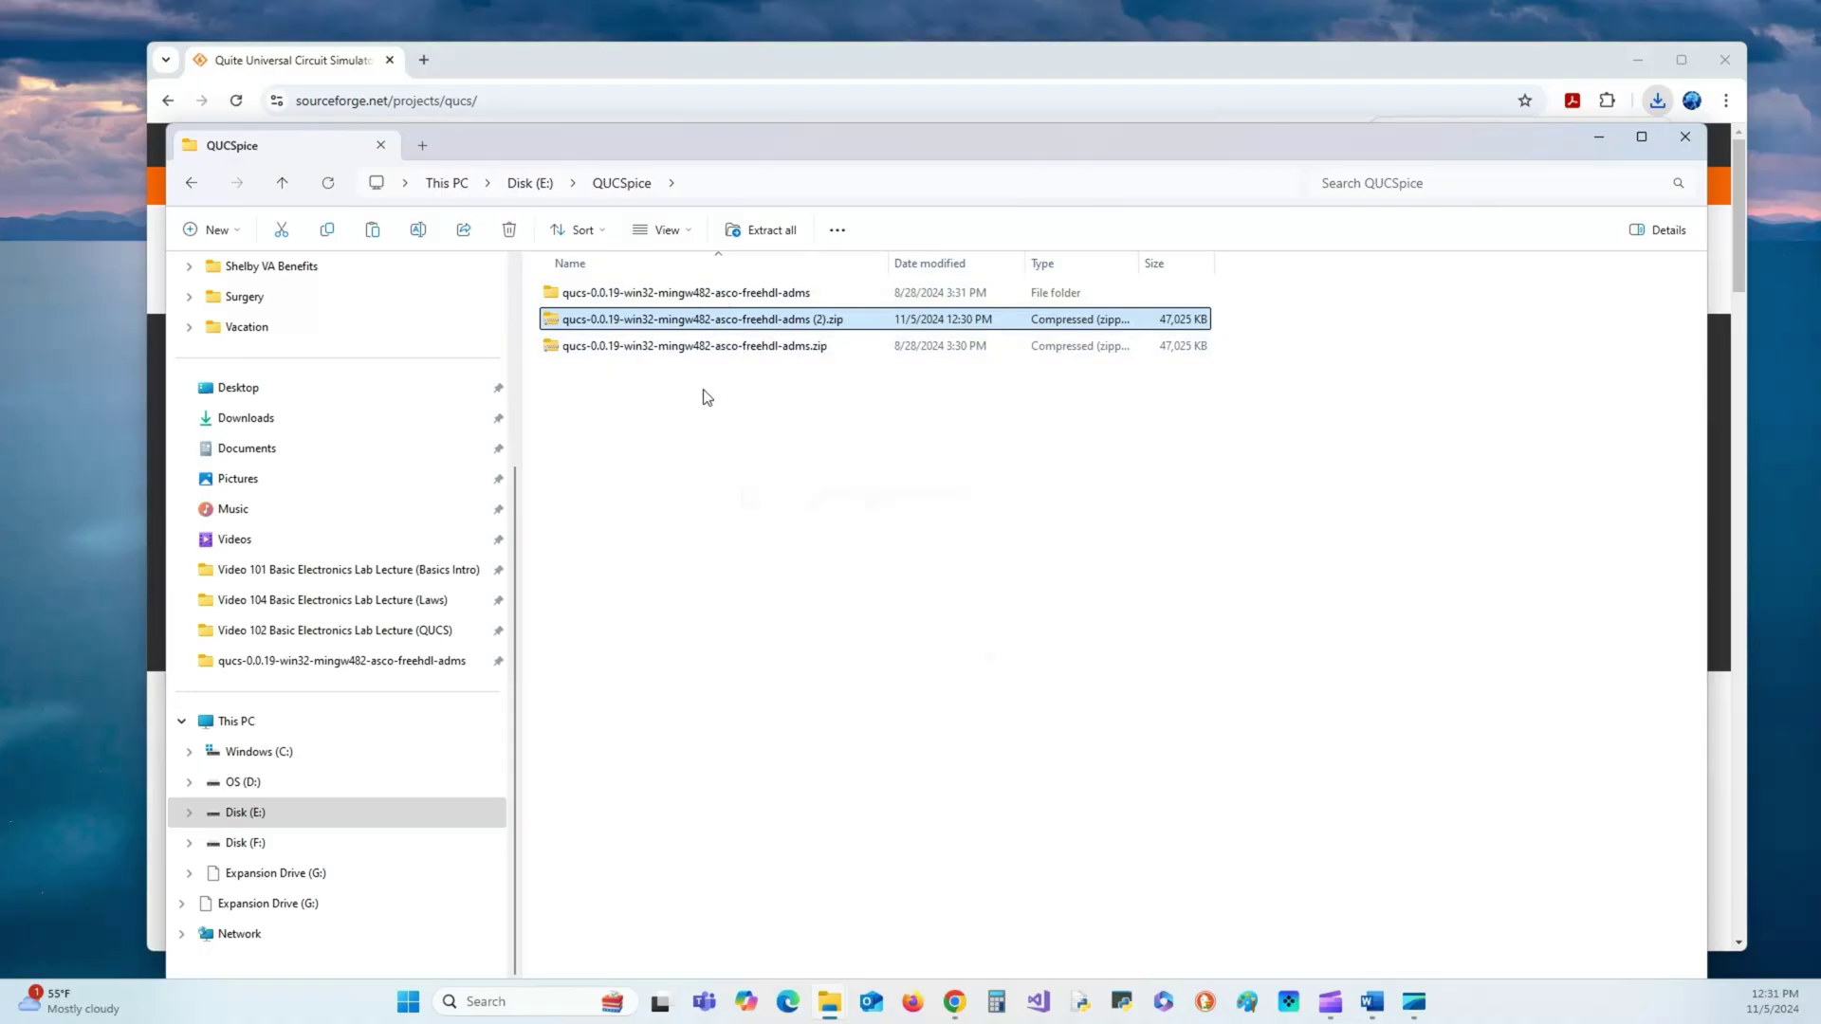
left_click(713, 322)
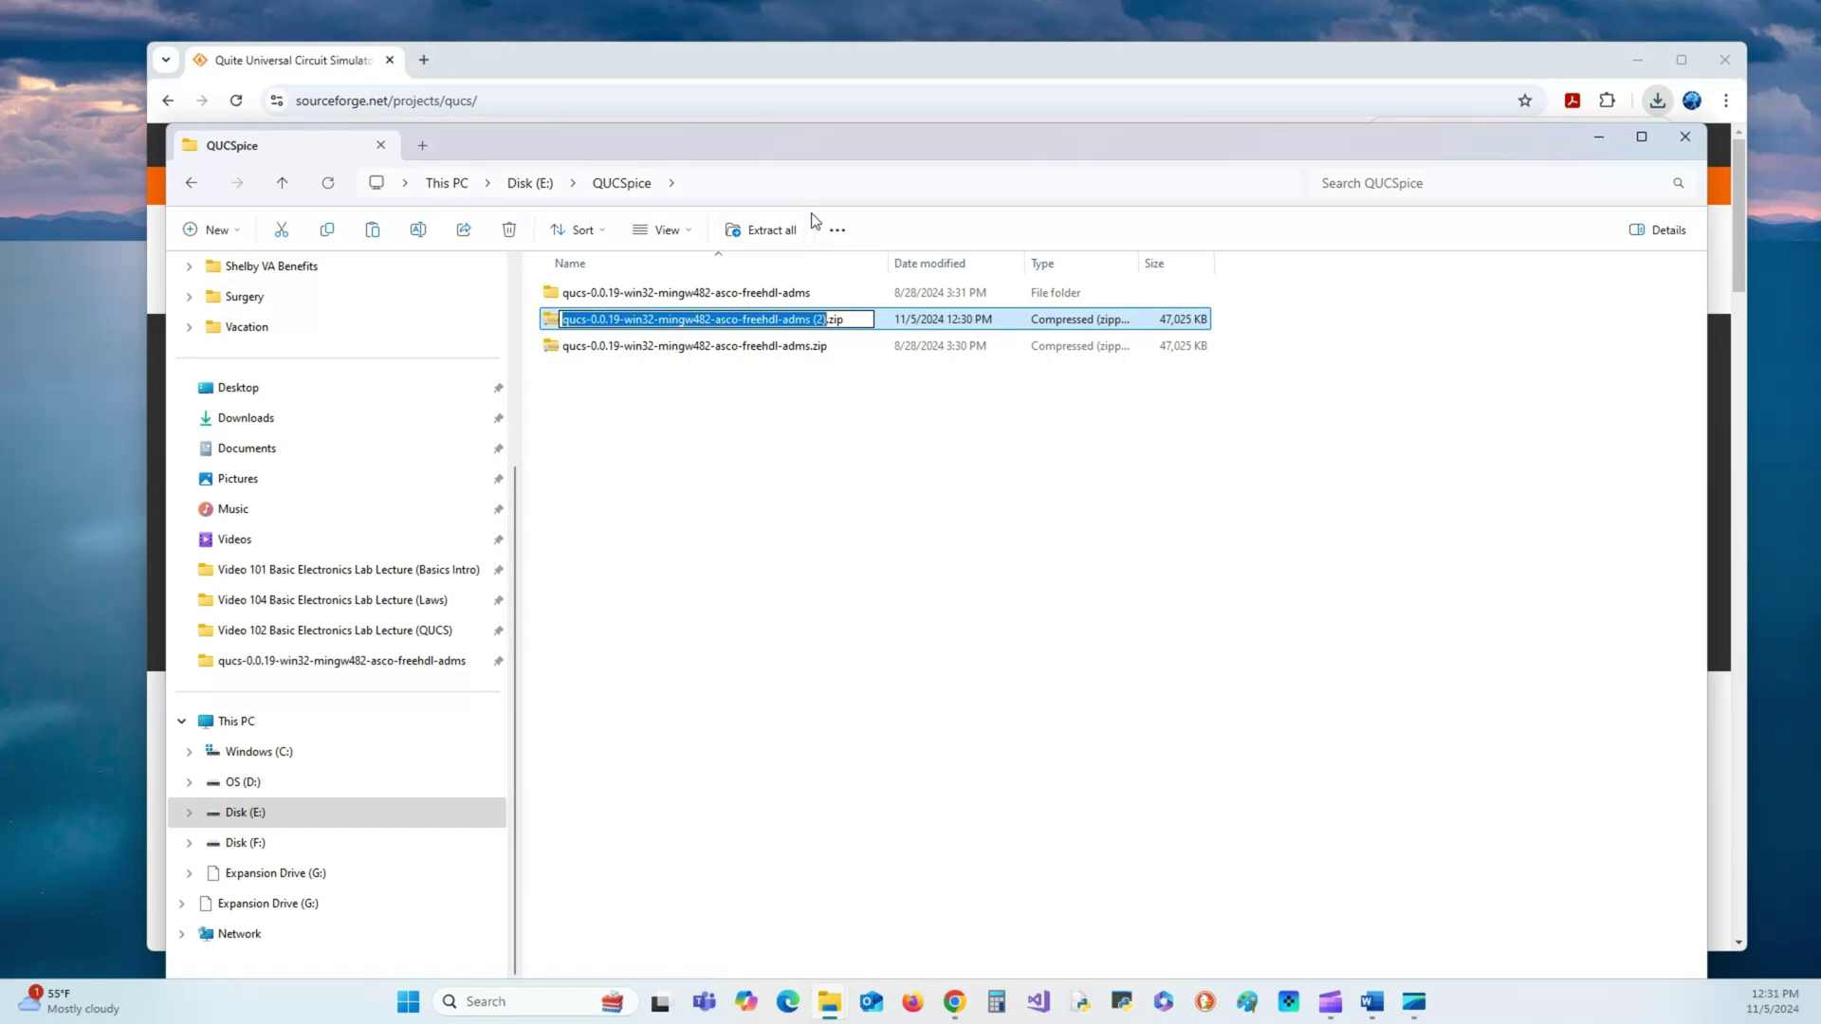
left_click(683, 264)
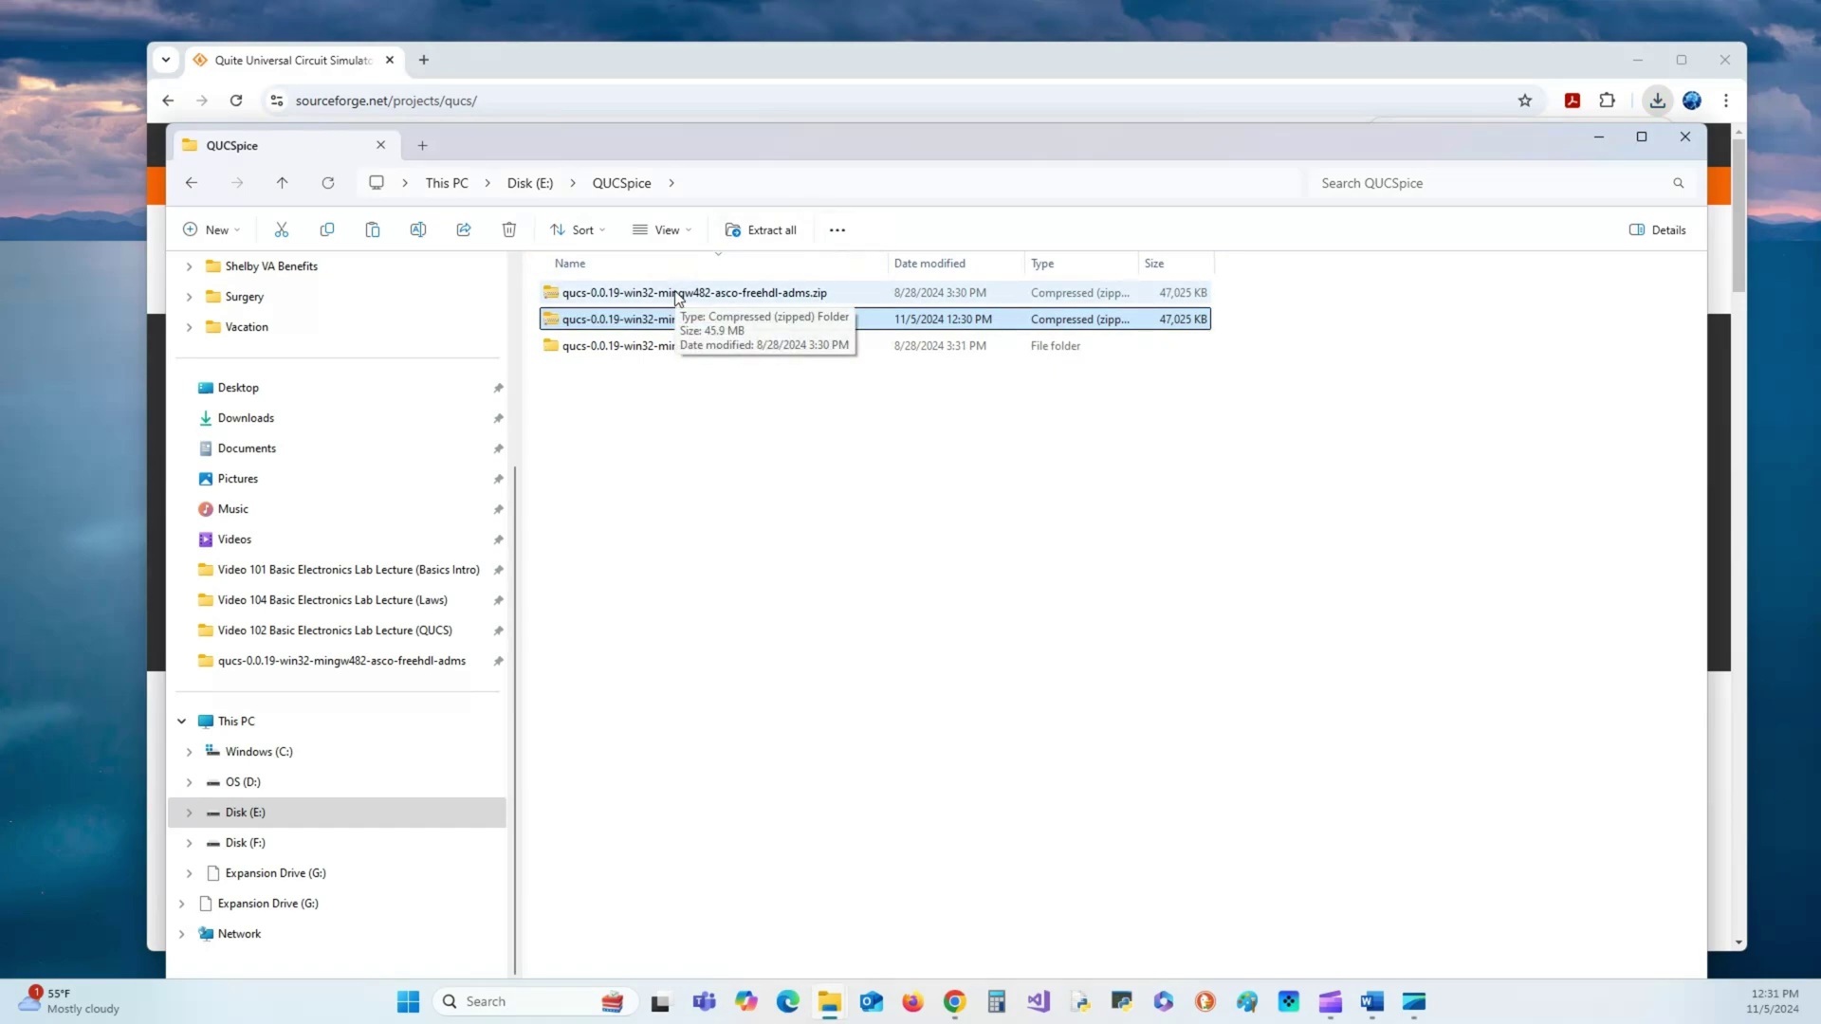
- Open the inner qucs folder and review the qucs.bat script in Notepad++
double_click(652, 347)
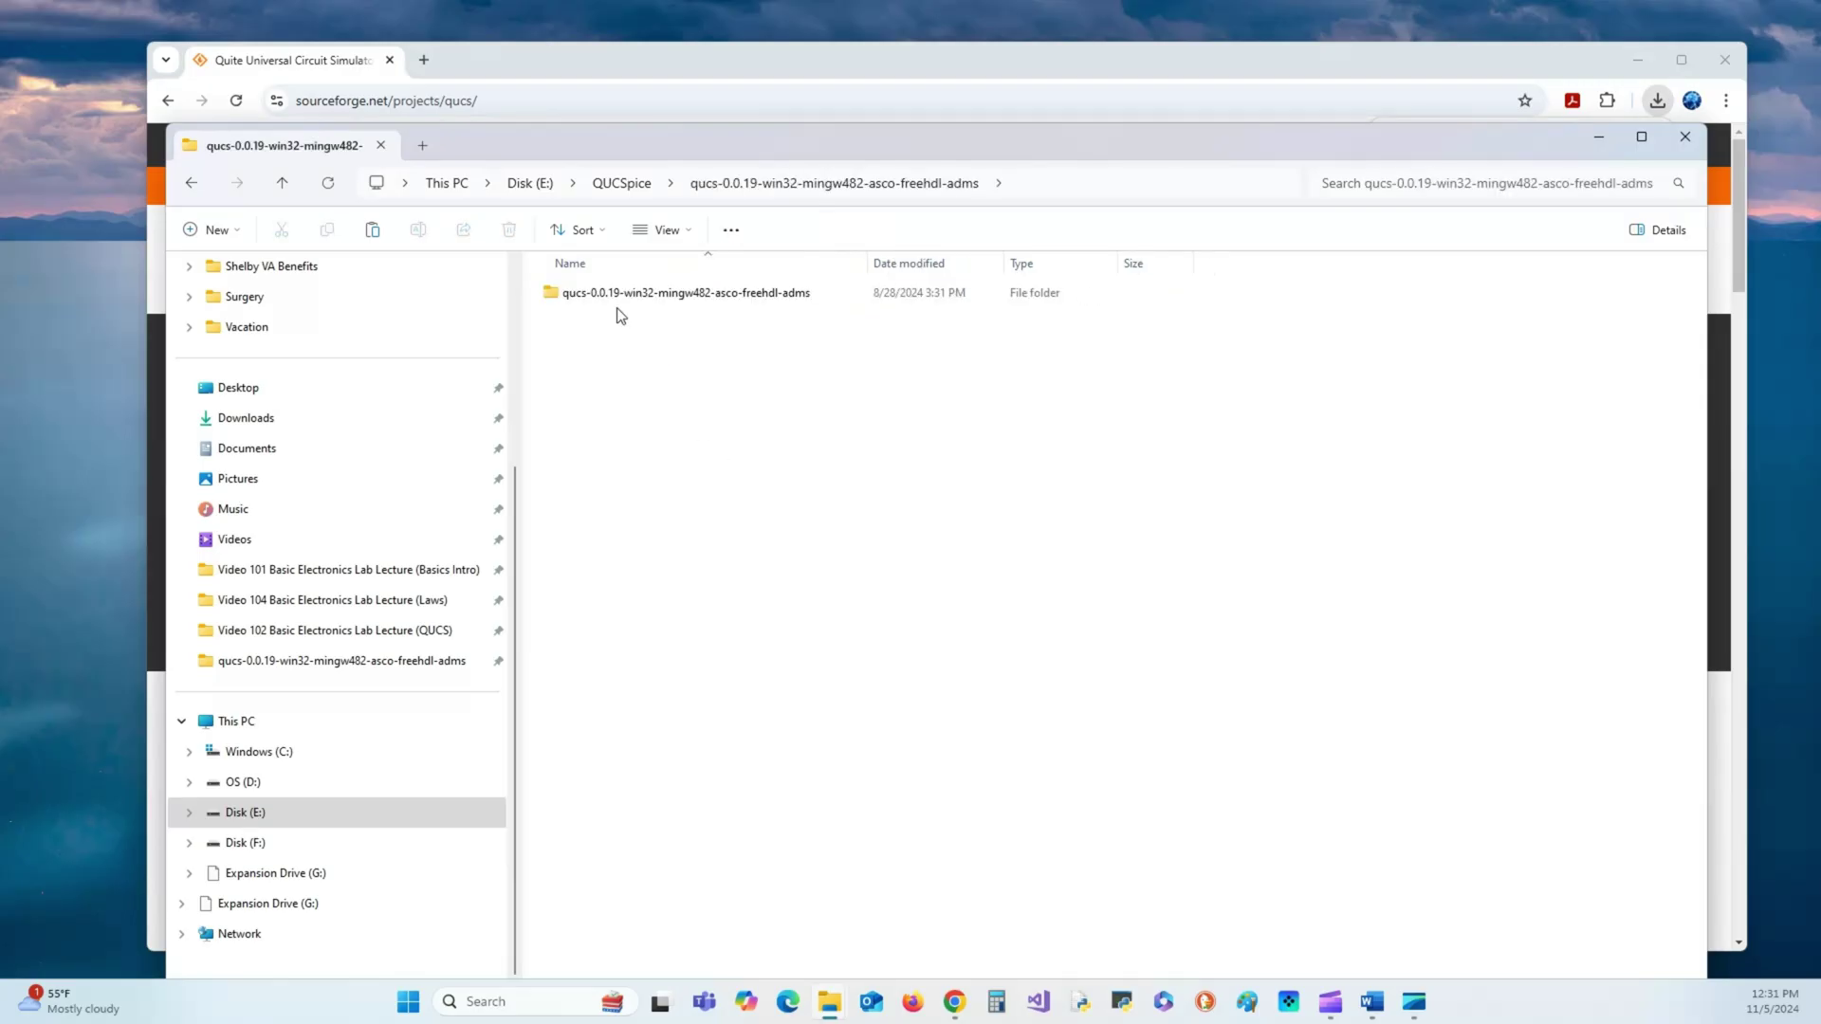
mouse_move(619, 300)
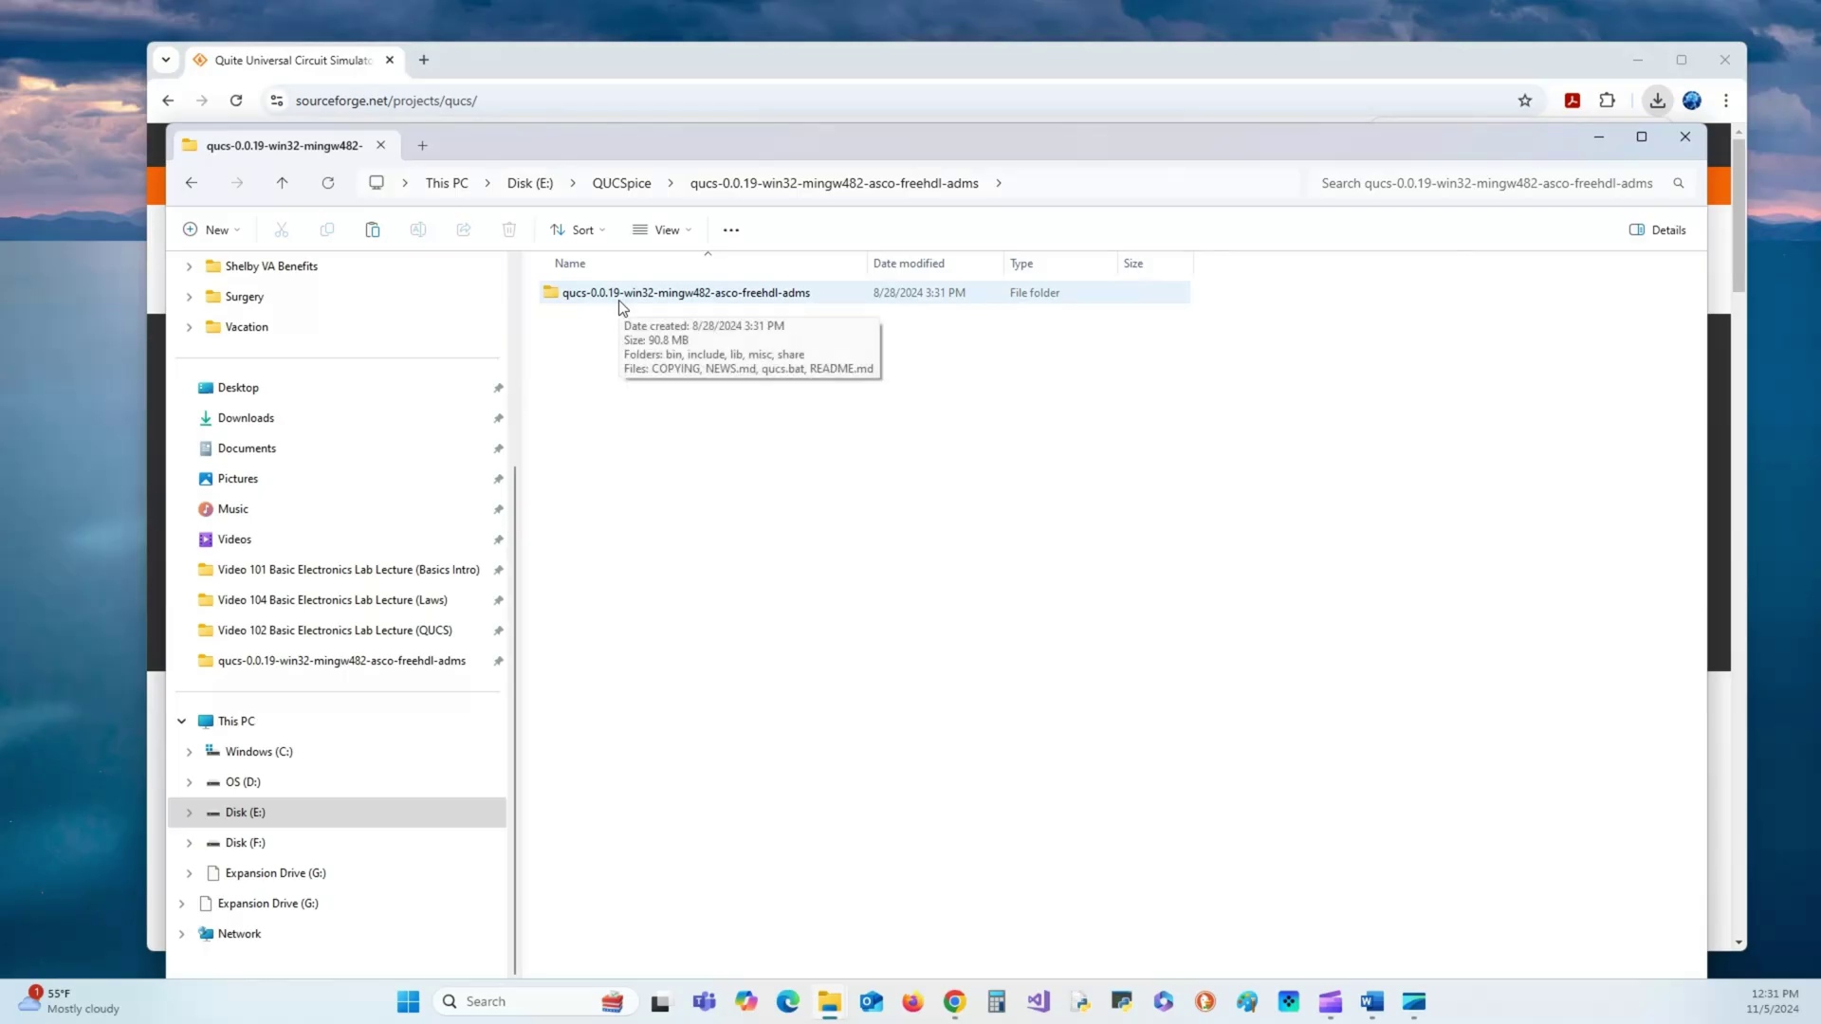
left_click(618, 300)
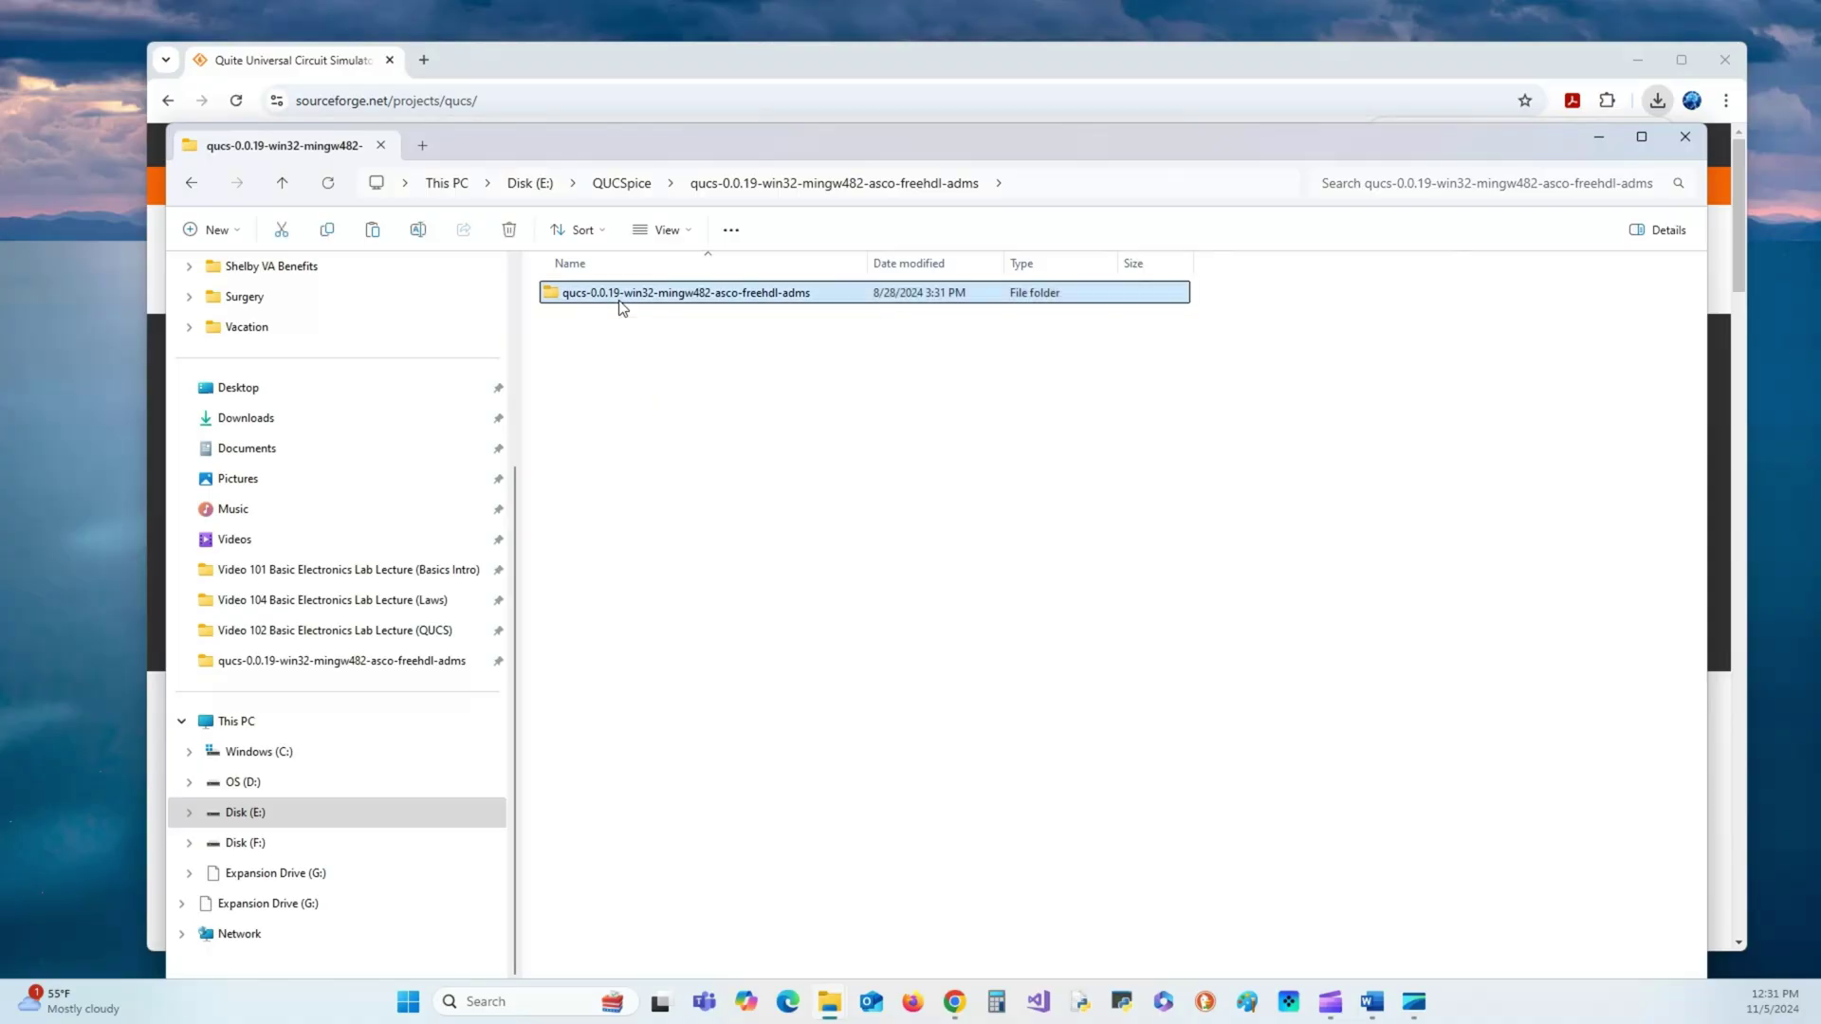
double_click(622, 302)
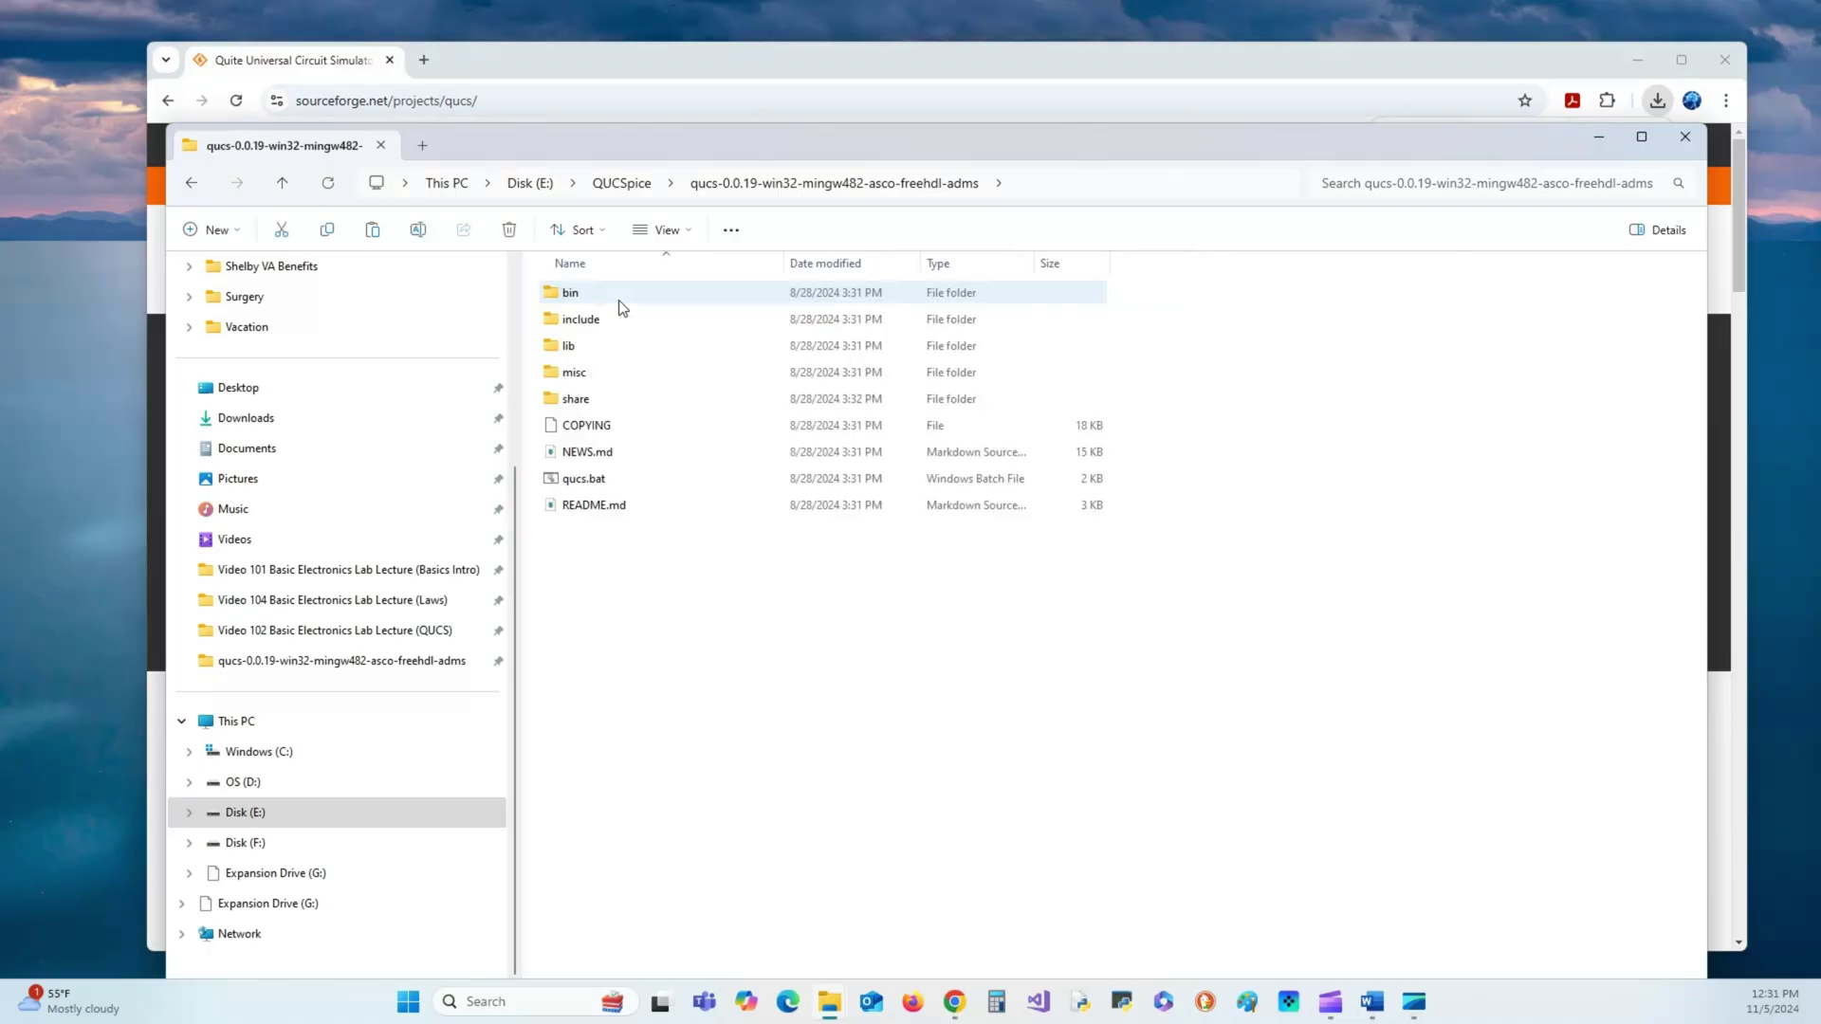
right_click(589, 485)
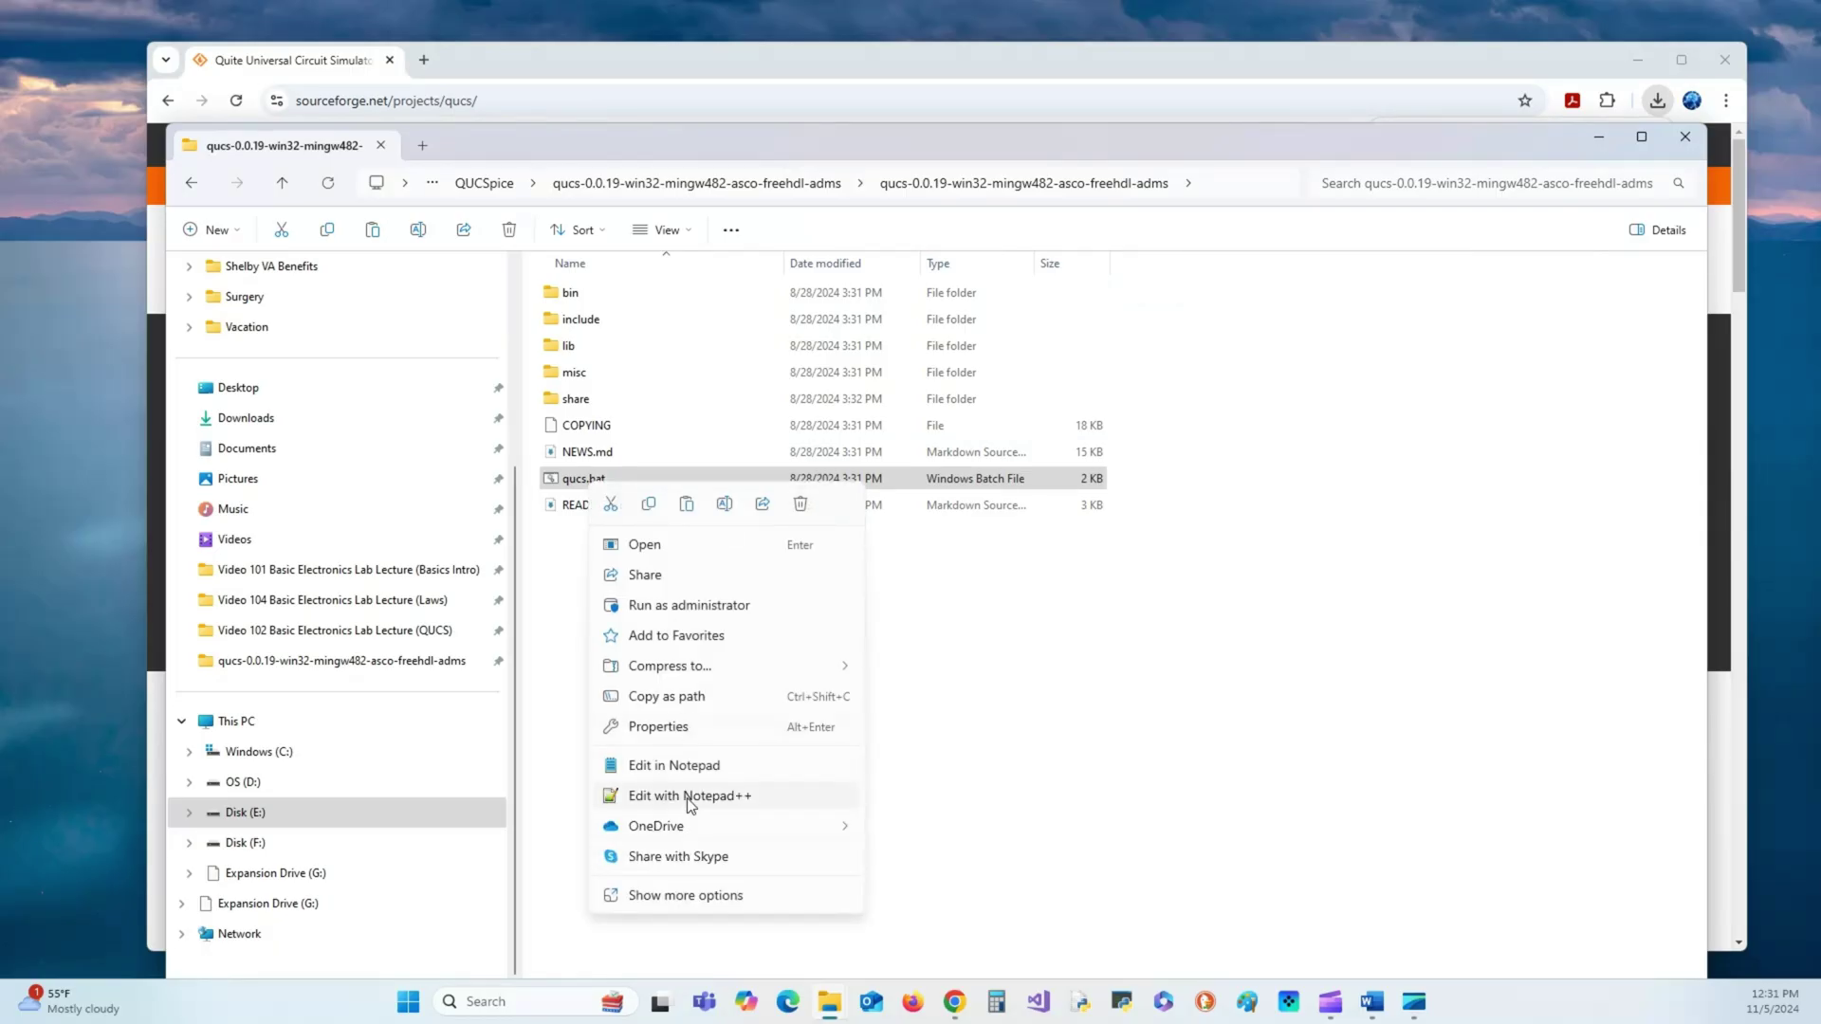
left_click(689, 796)
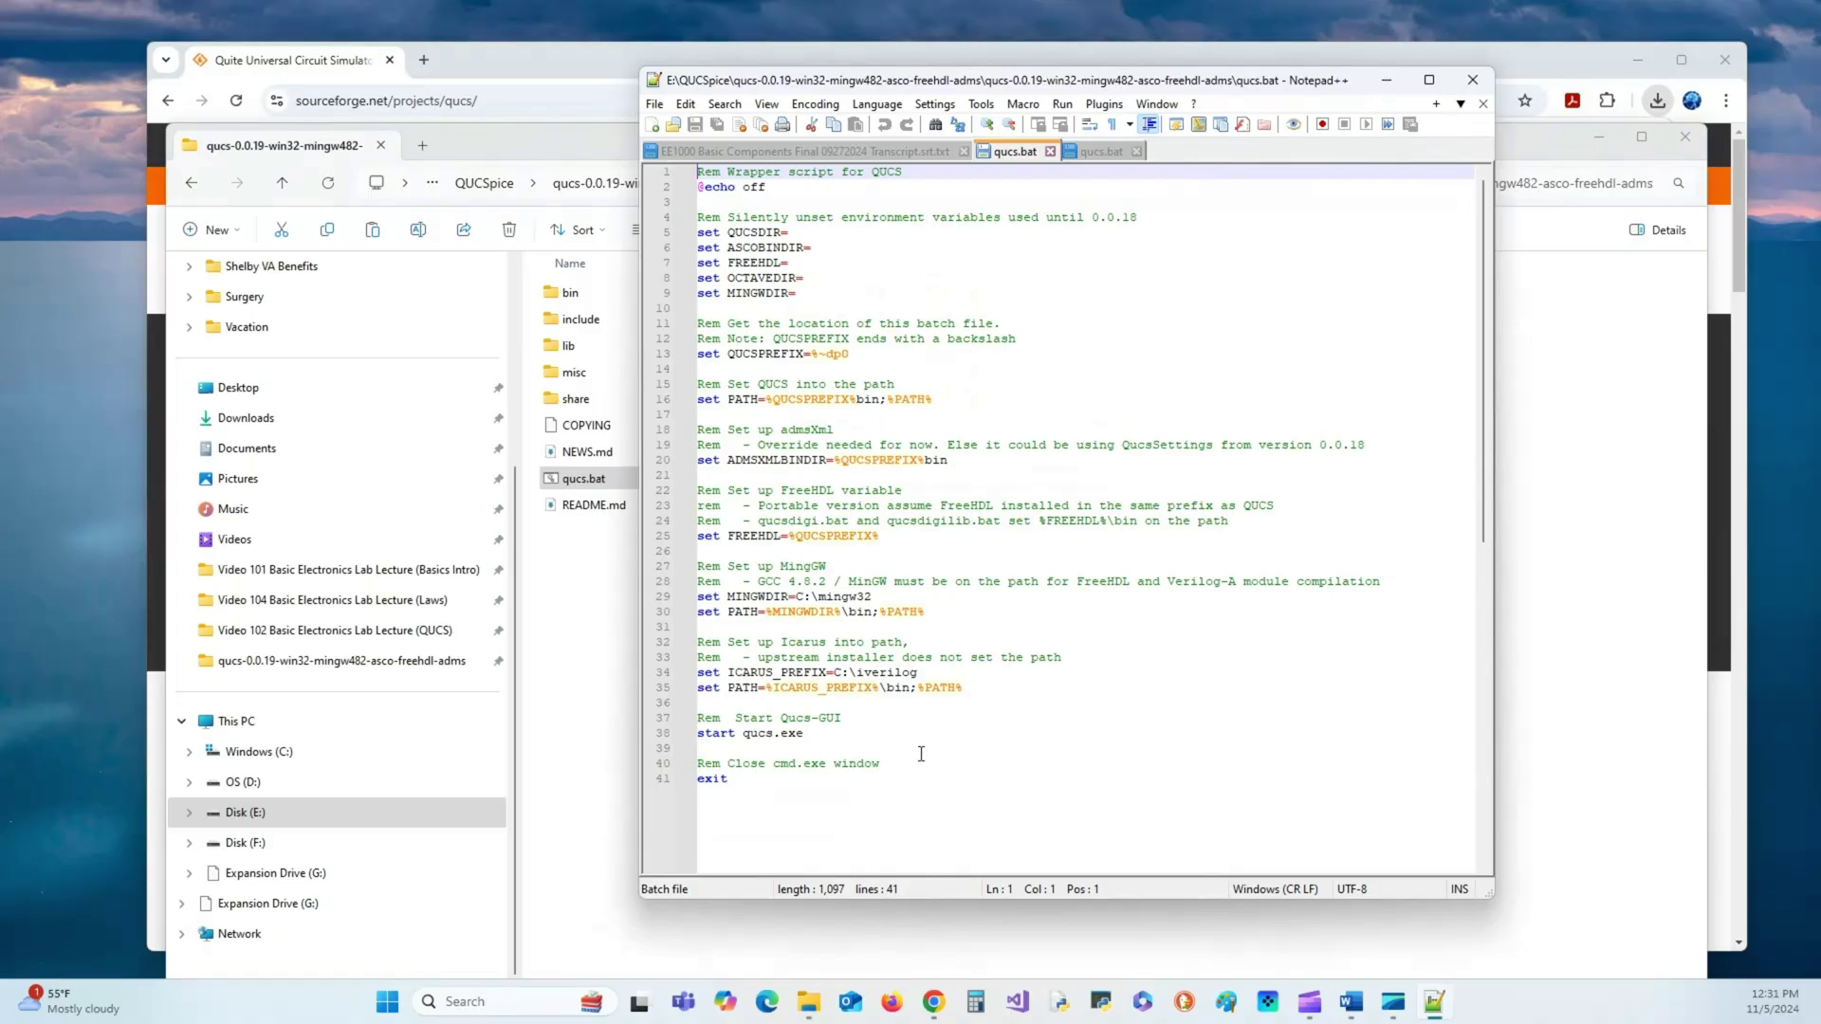
left_click(1474, 76)
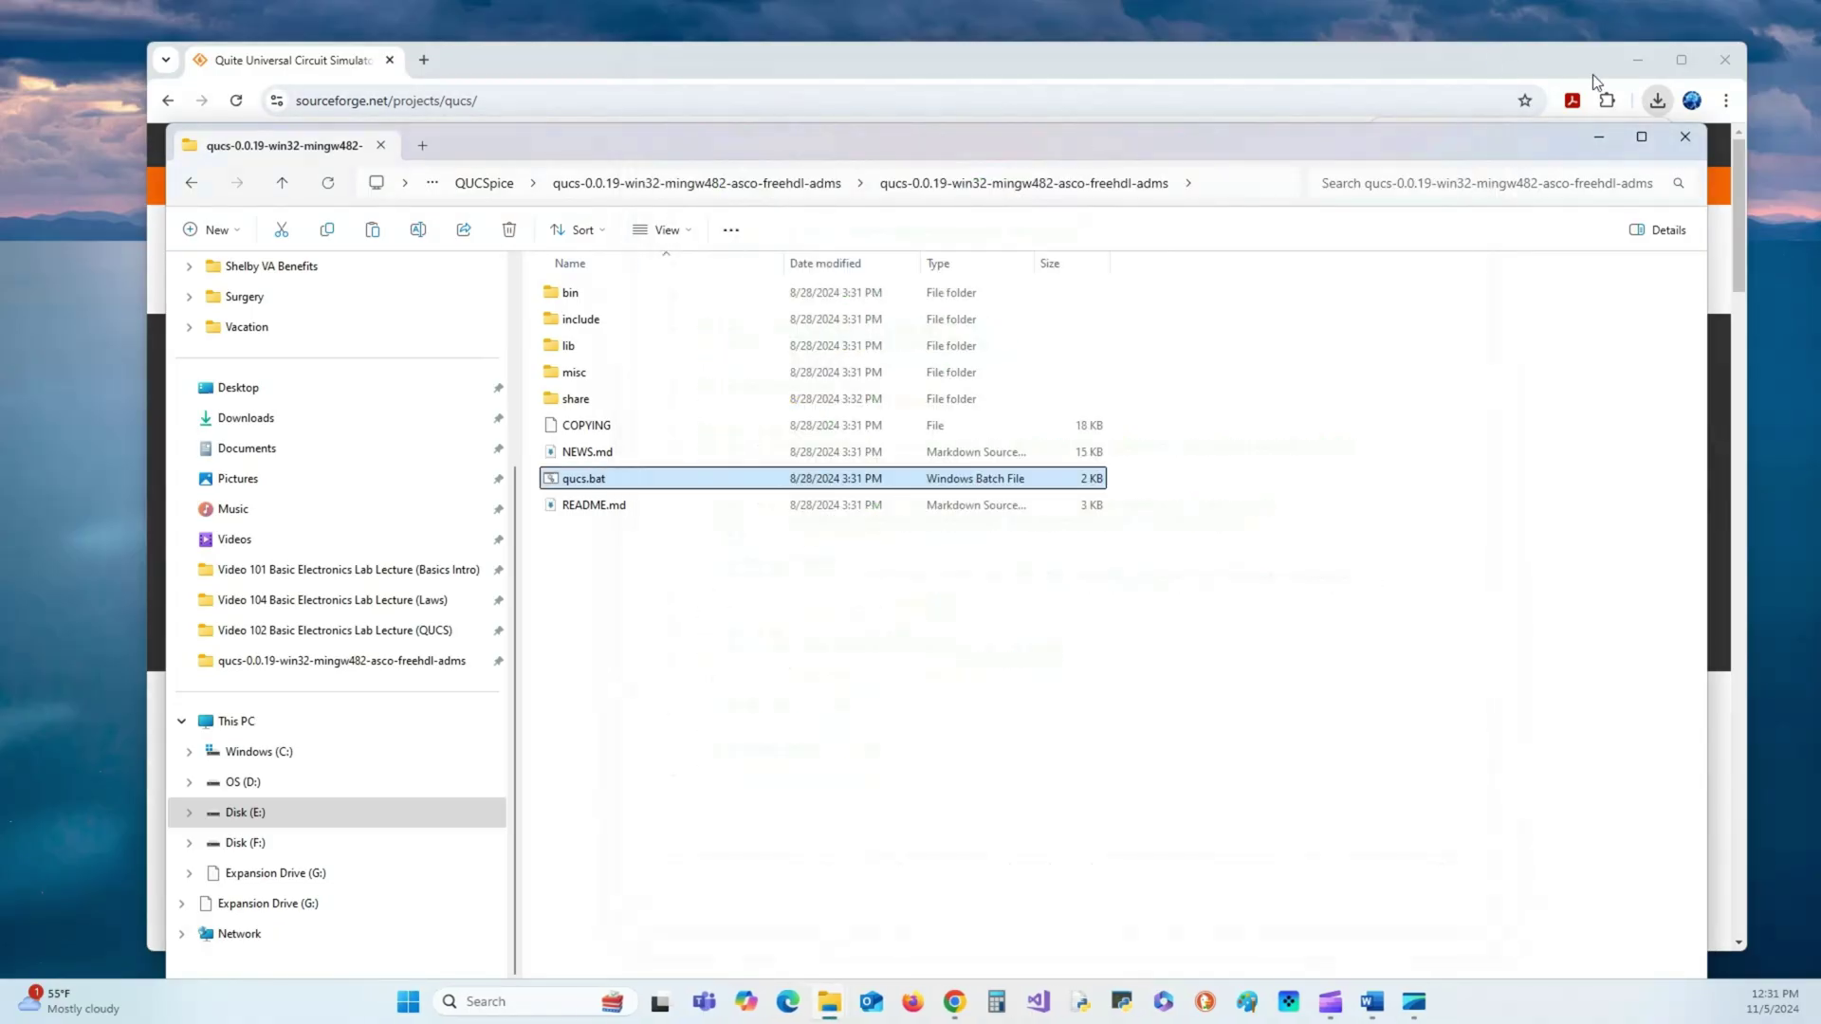
- Close File Explorer, minimize the browser, and start a new desktop shortcut
left_click(1685, 136)
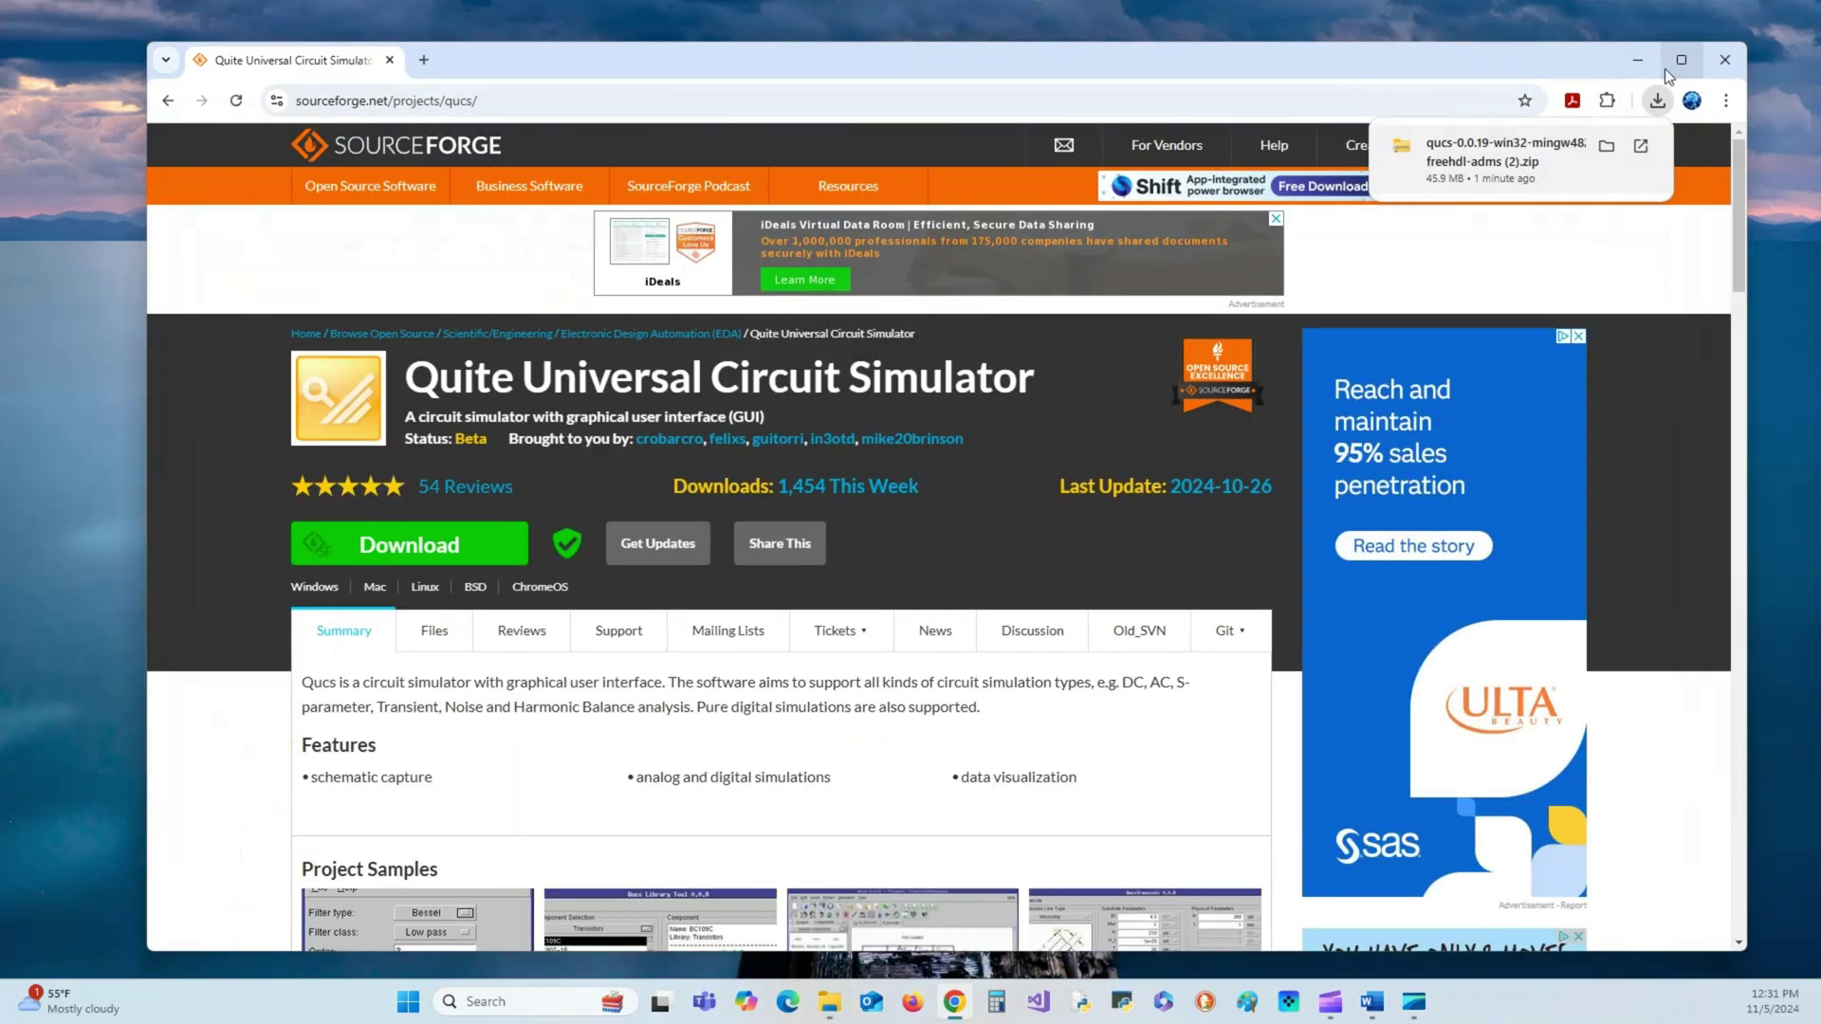
left_click(1632, 60)
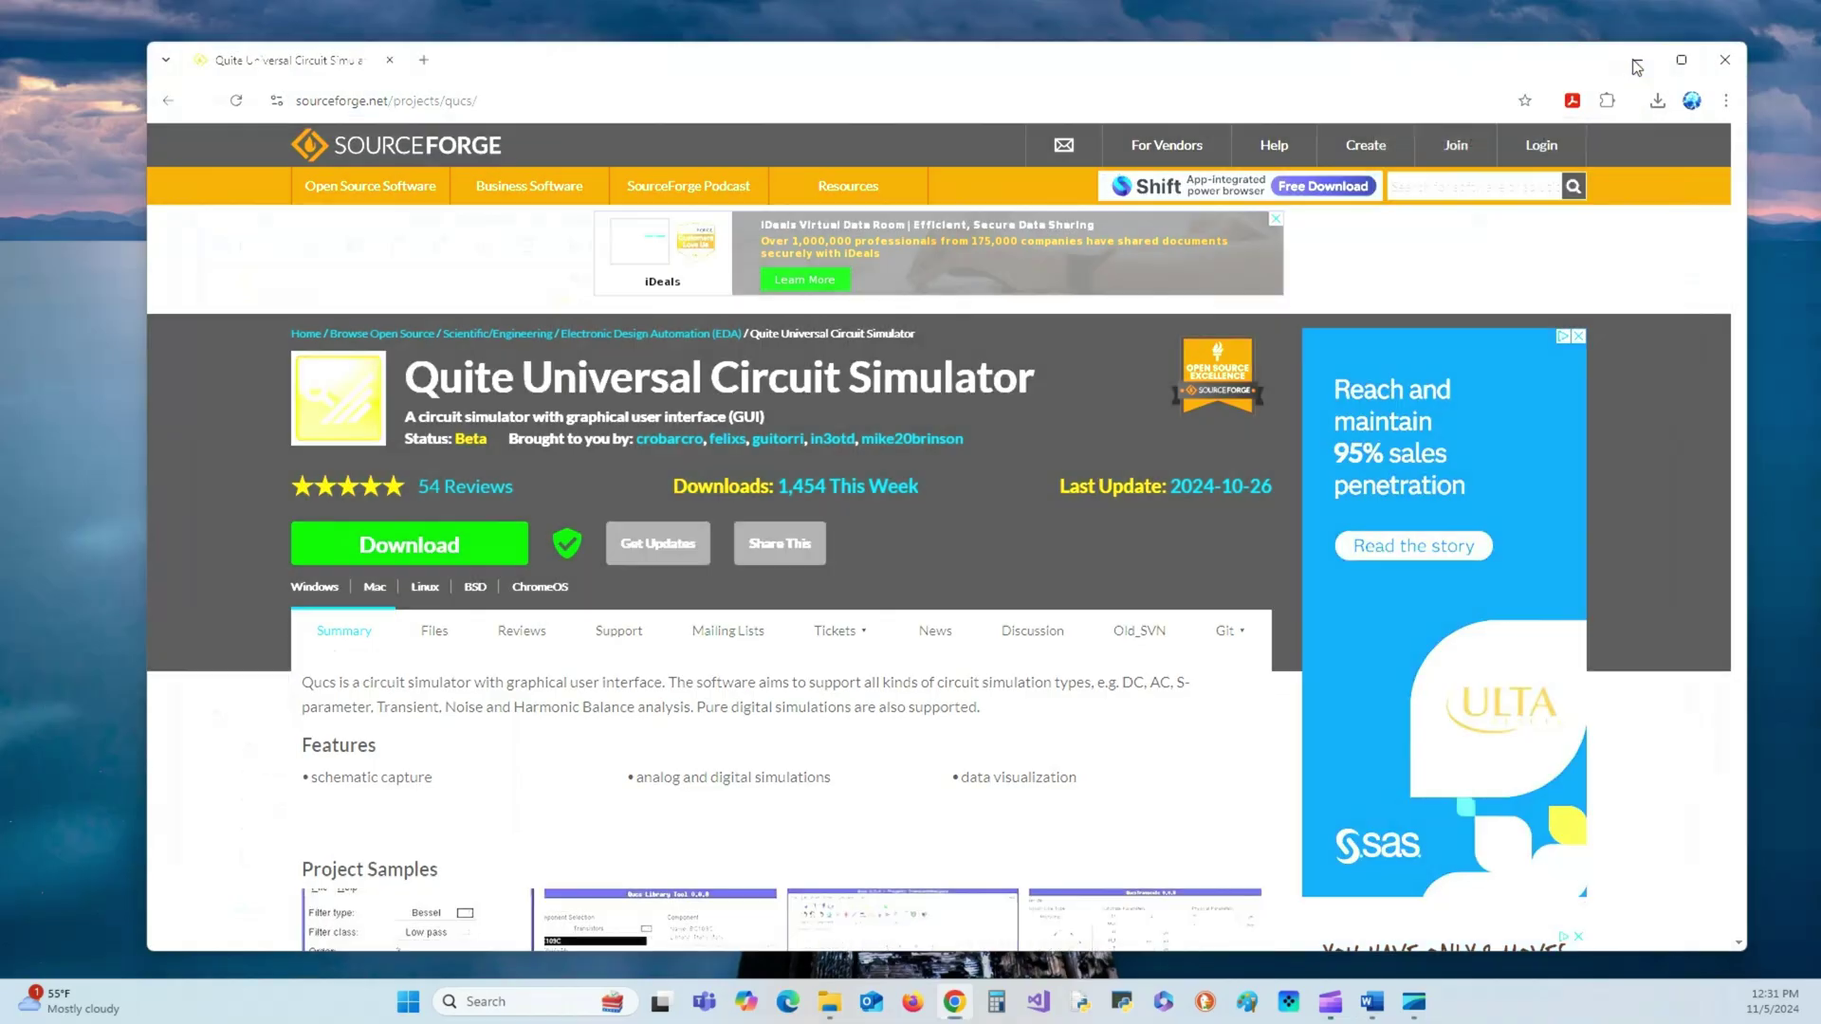
right_click(859, 231)
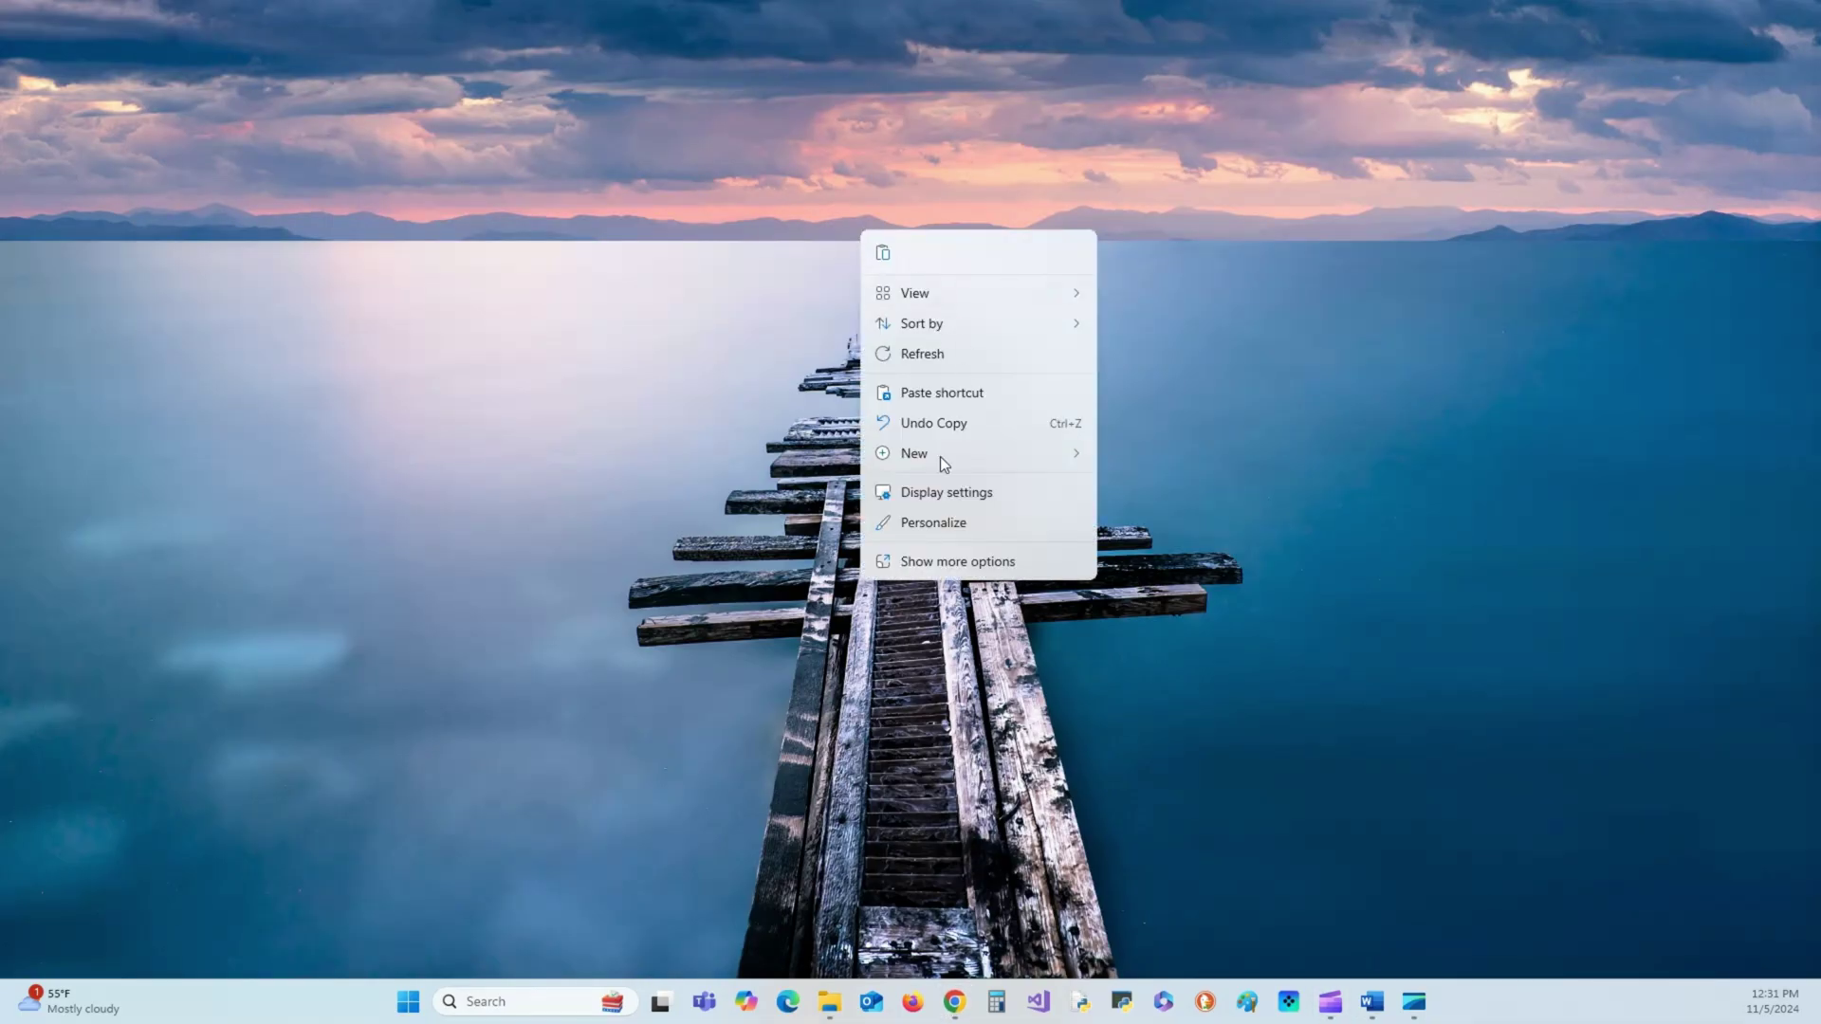
mouse_move(958, 459)
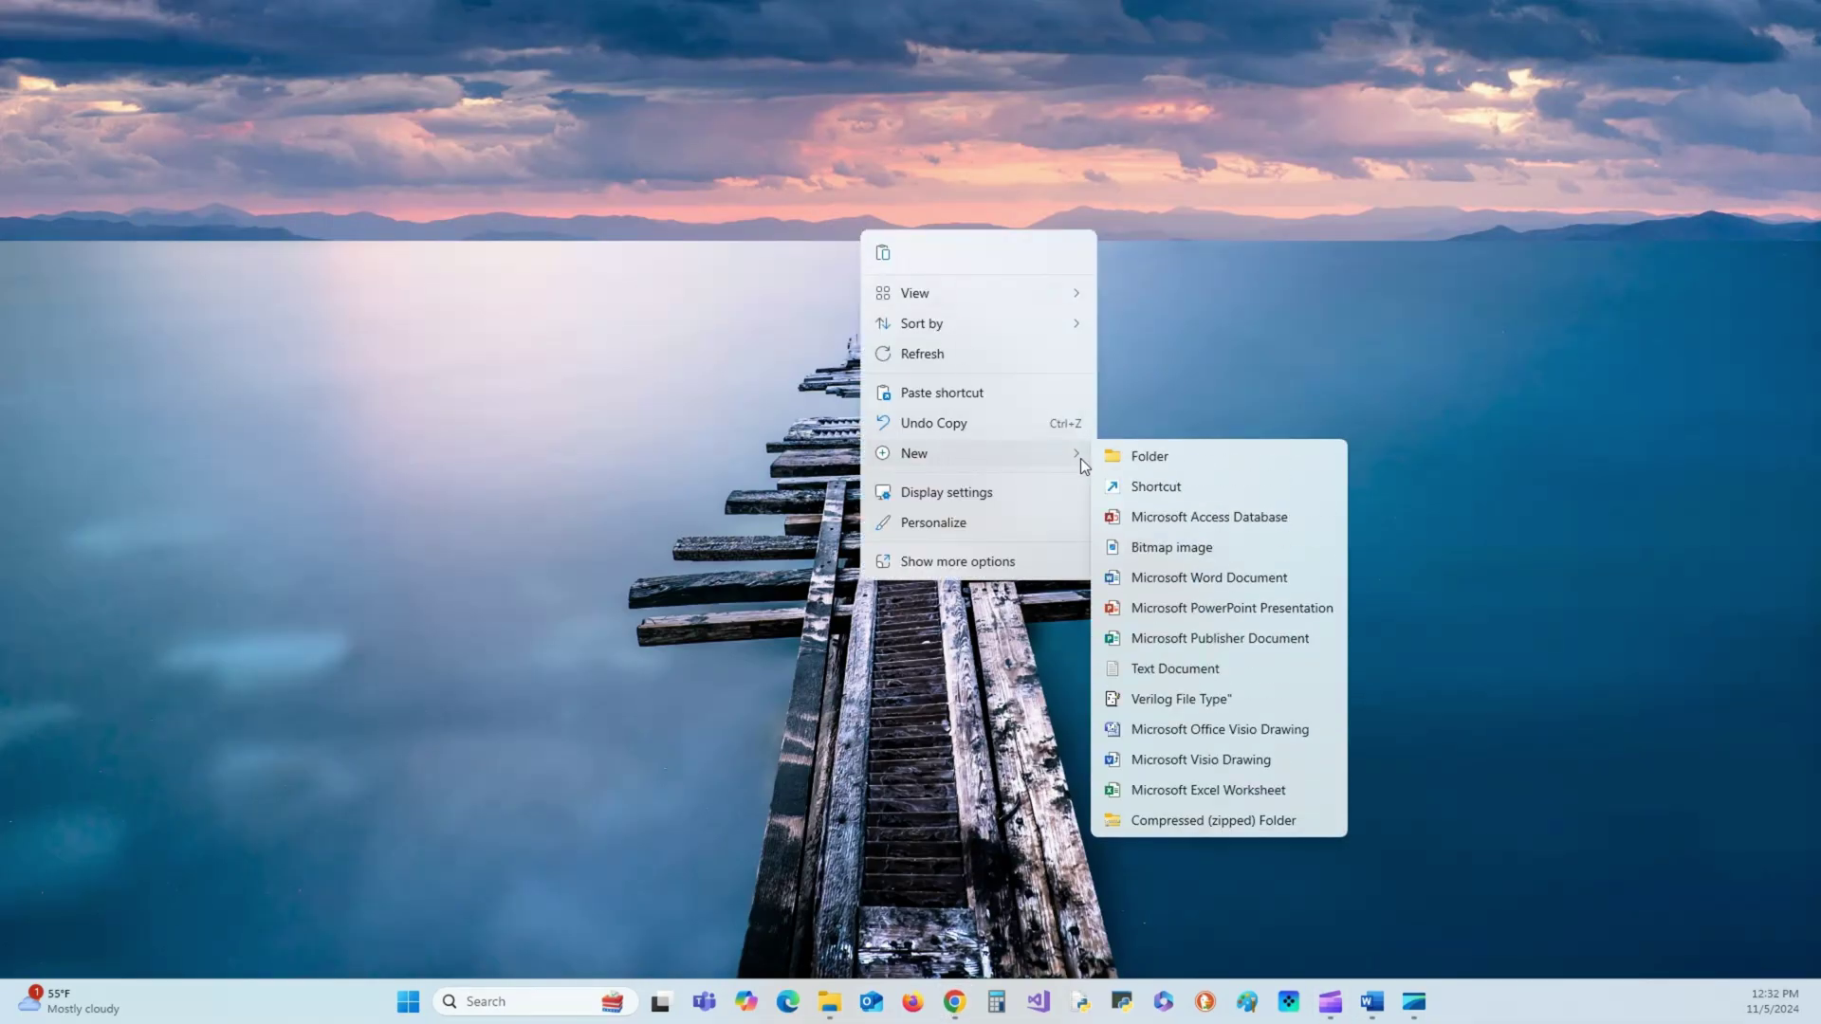
left_click(1170, 487)
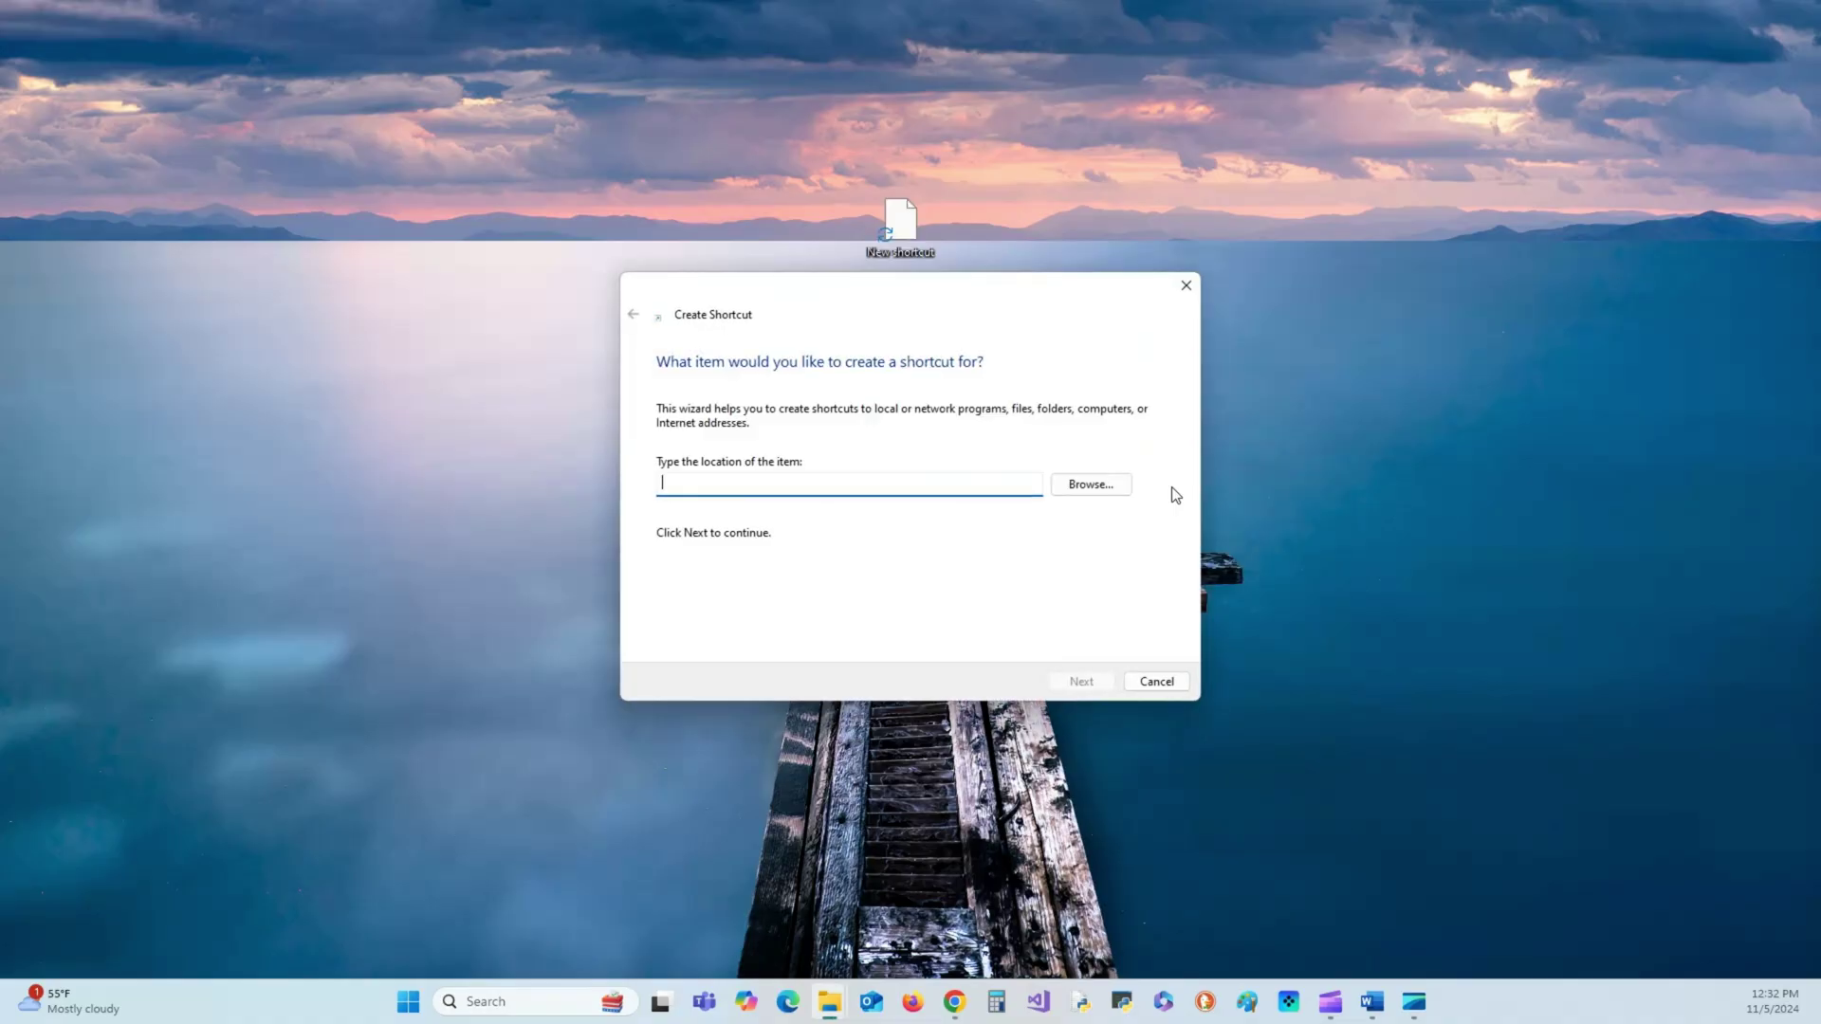
- Browse the drives to the QUCSpice folder for the shortcut target
left_click(1090, 485)
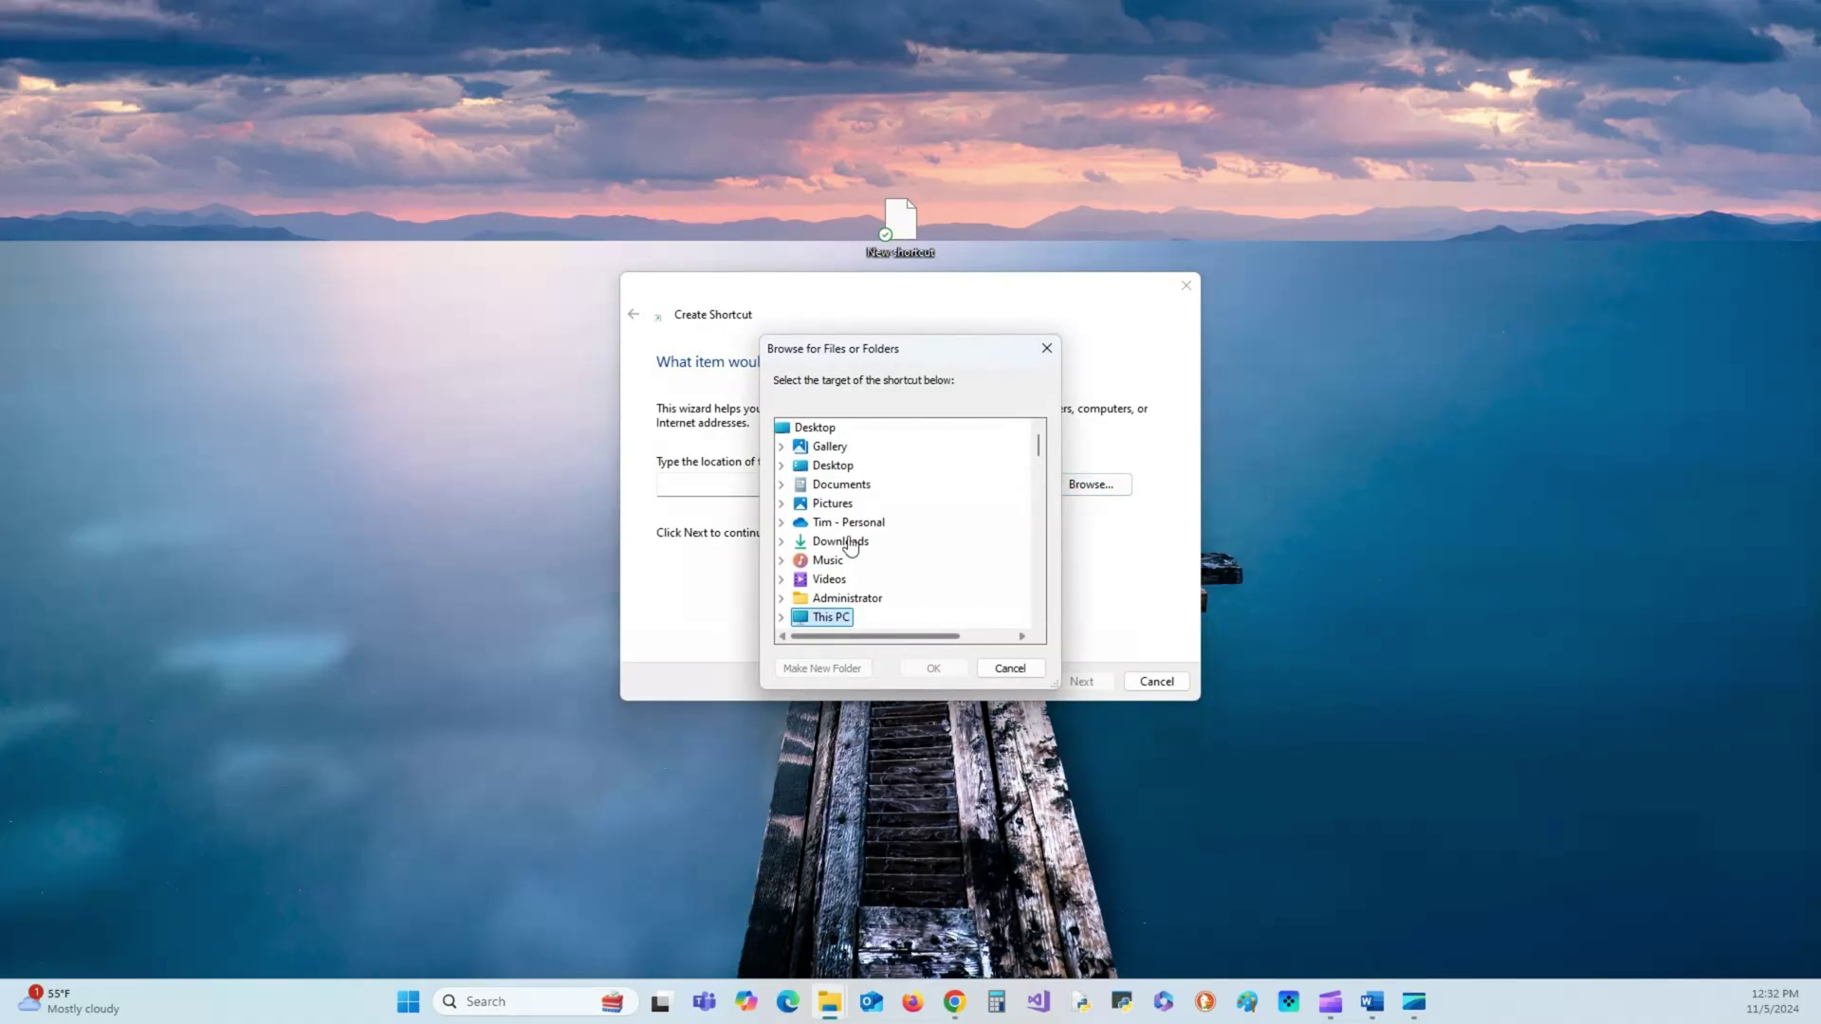
scroll(915, 602, "down", 1)
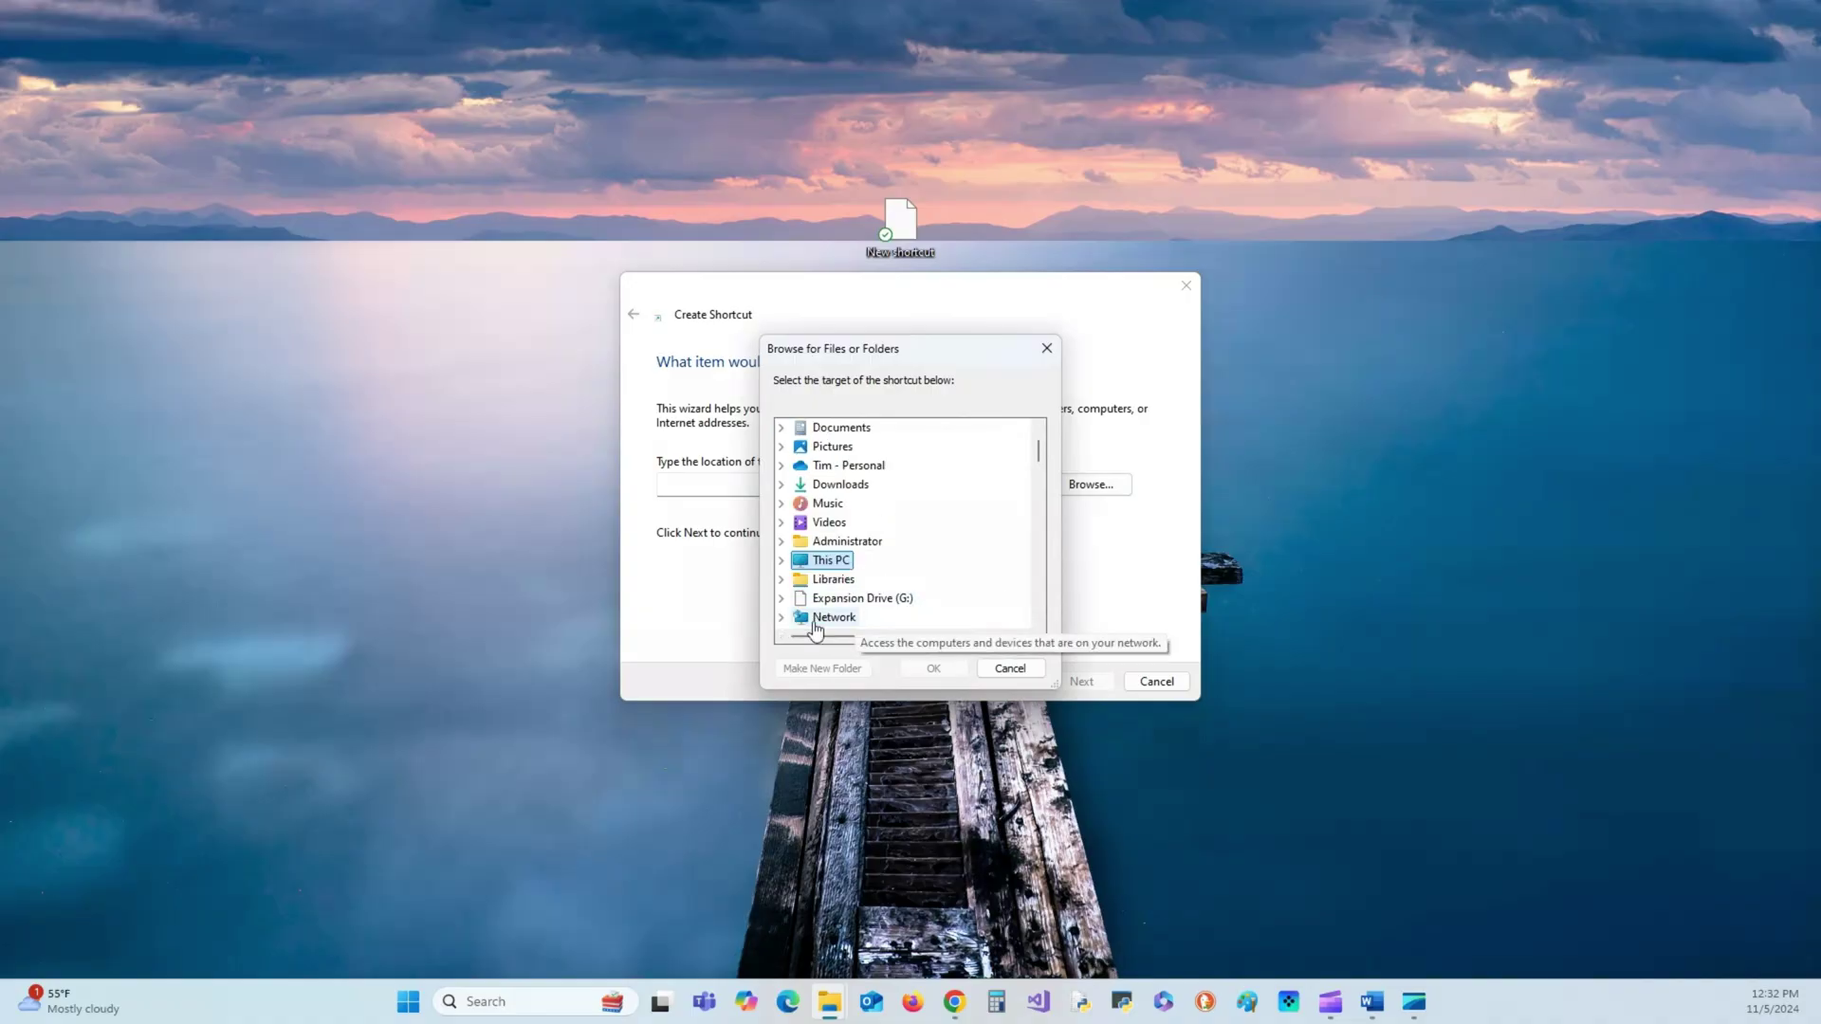
left_click(780, 559)
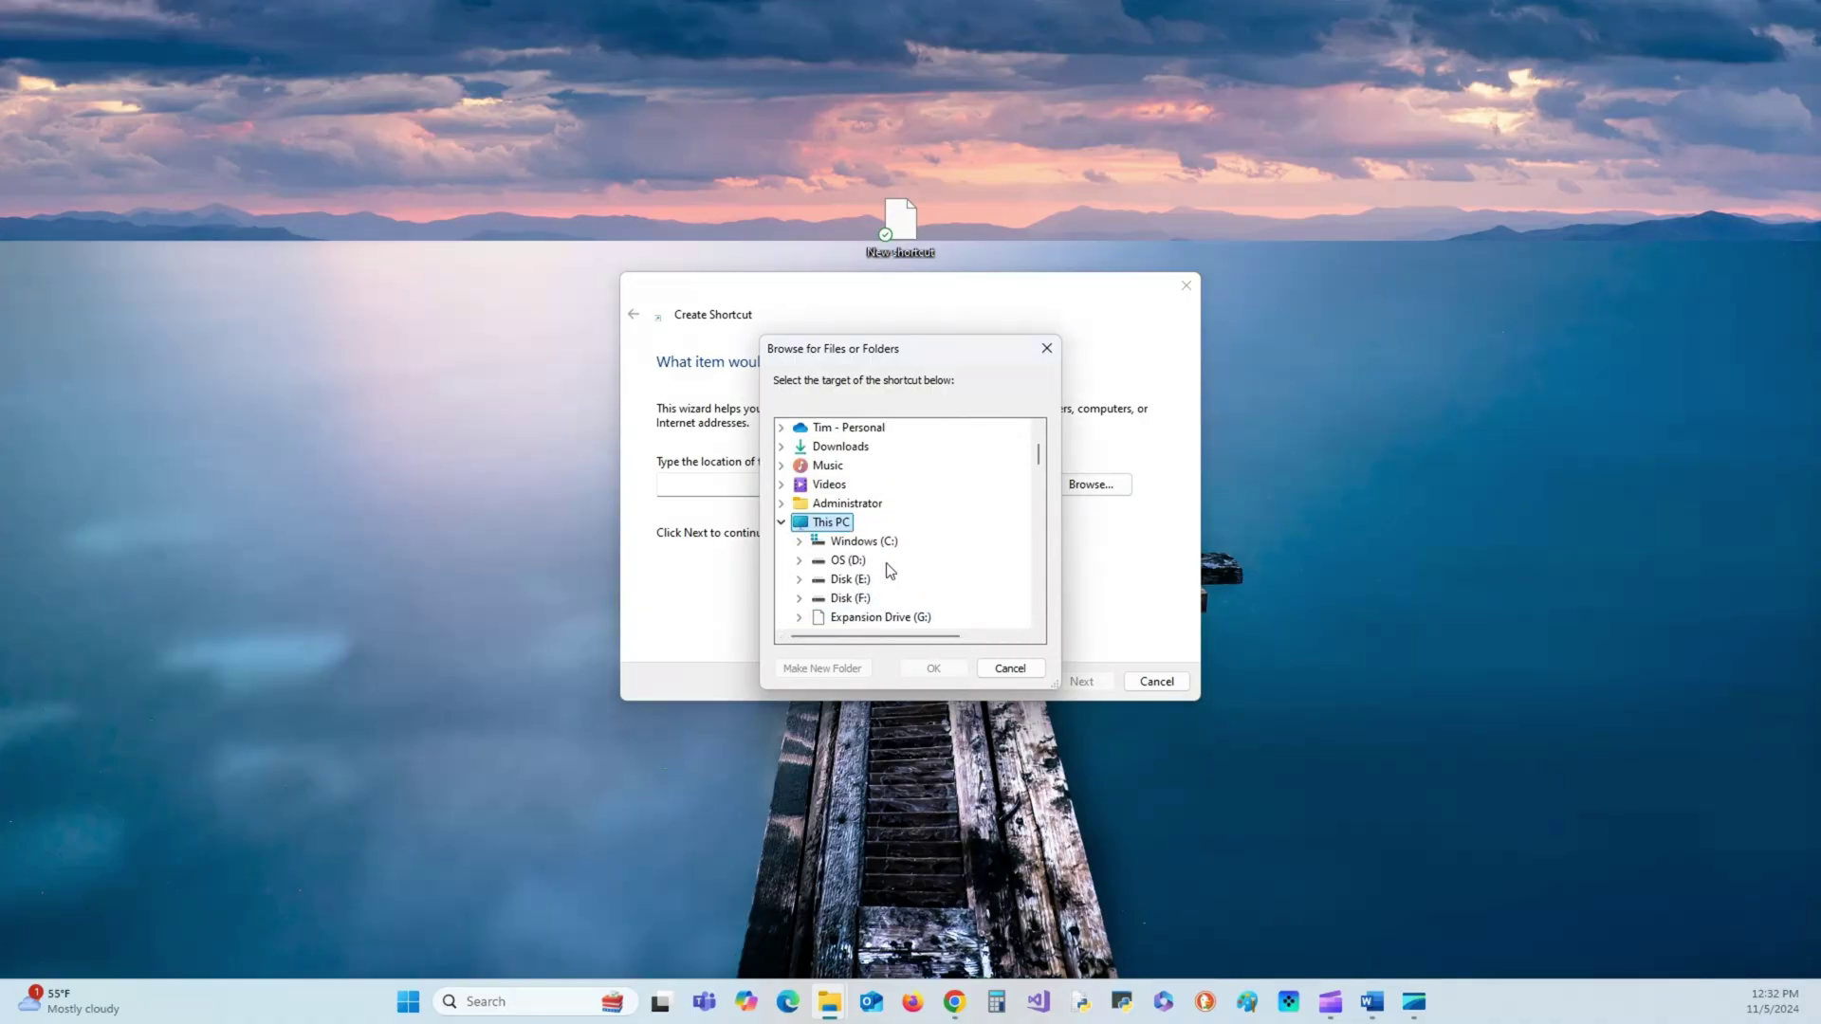
double_click(858, 541)
scroll(886, 569, "down", 3)
scroll(887, 567, "down", 1)
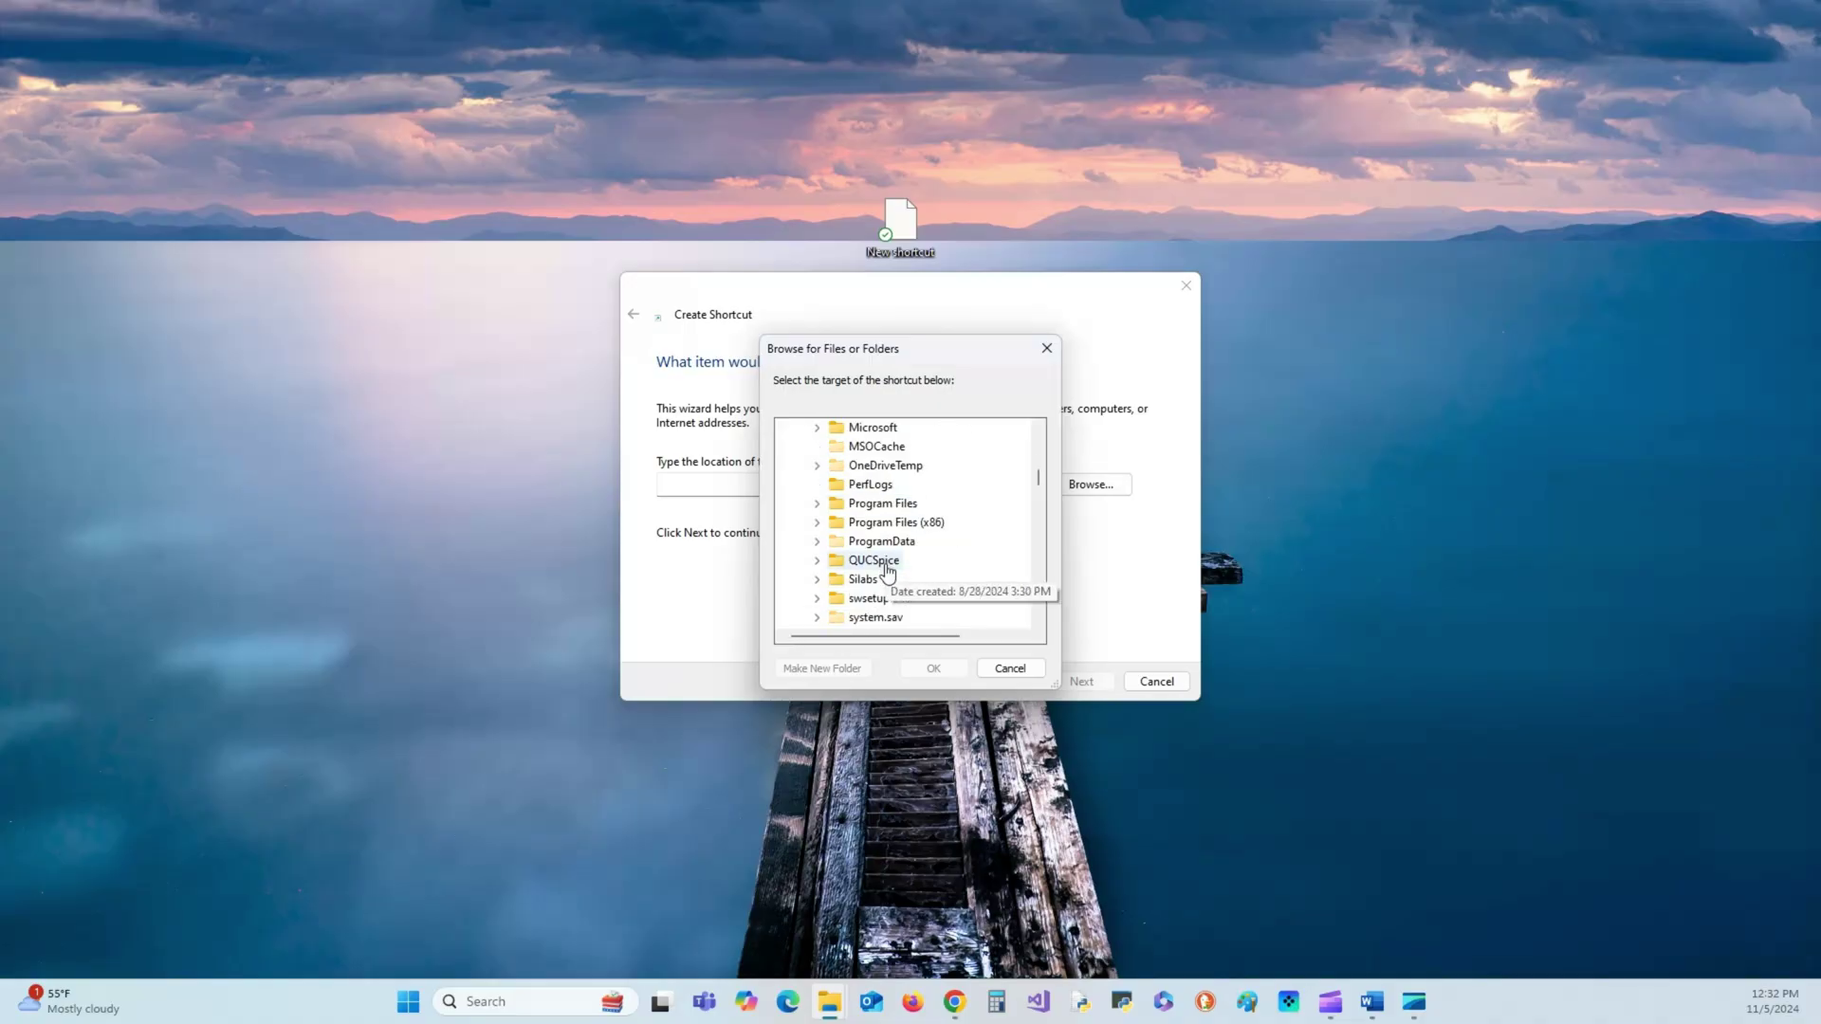
left_click(818, 561)
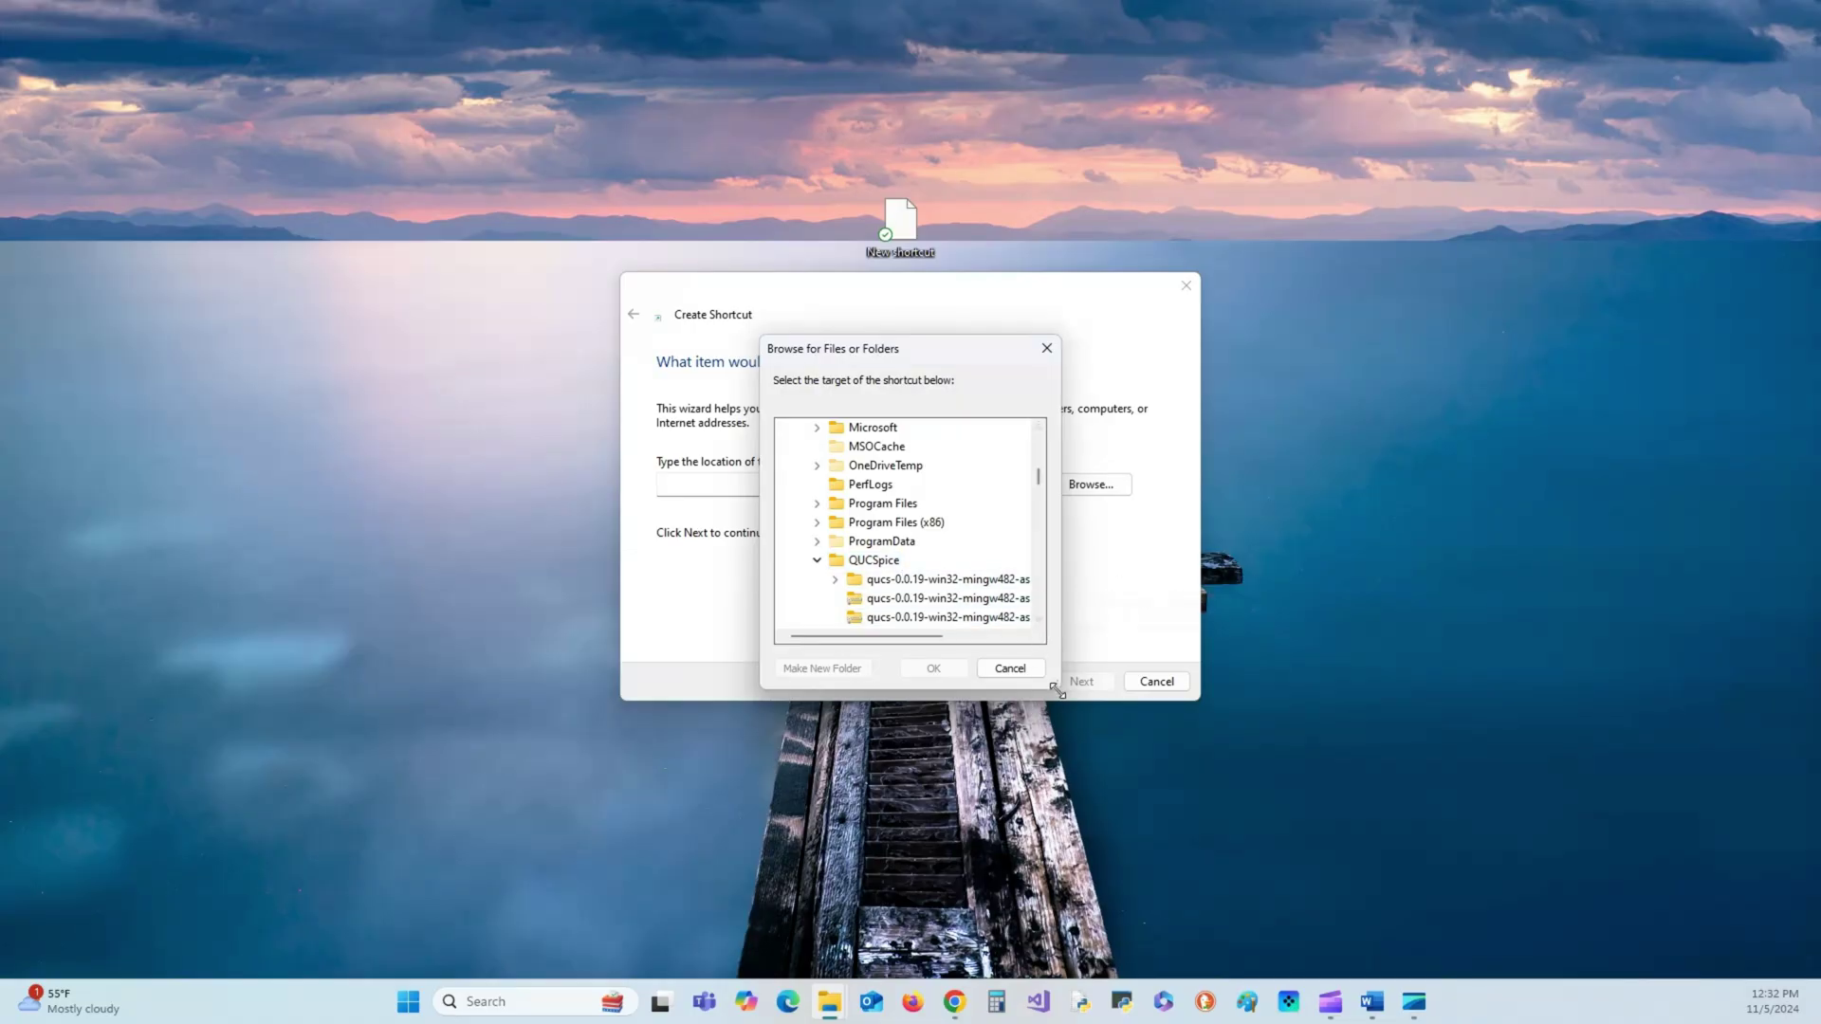
- Pick qucs.bat in the qucs-0.0.19 folder as target and finish the qucs.bat shortcut
left_click_drag(1057, 684, 1253, 746)
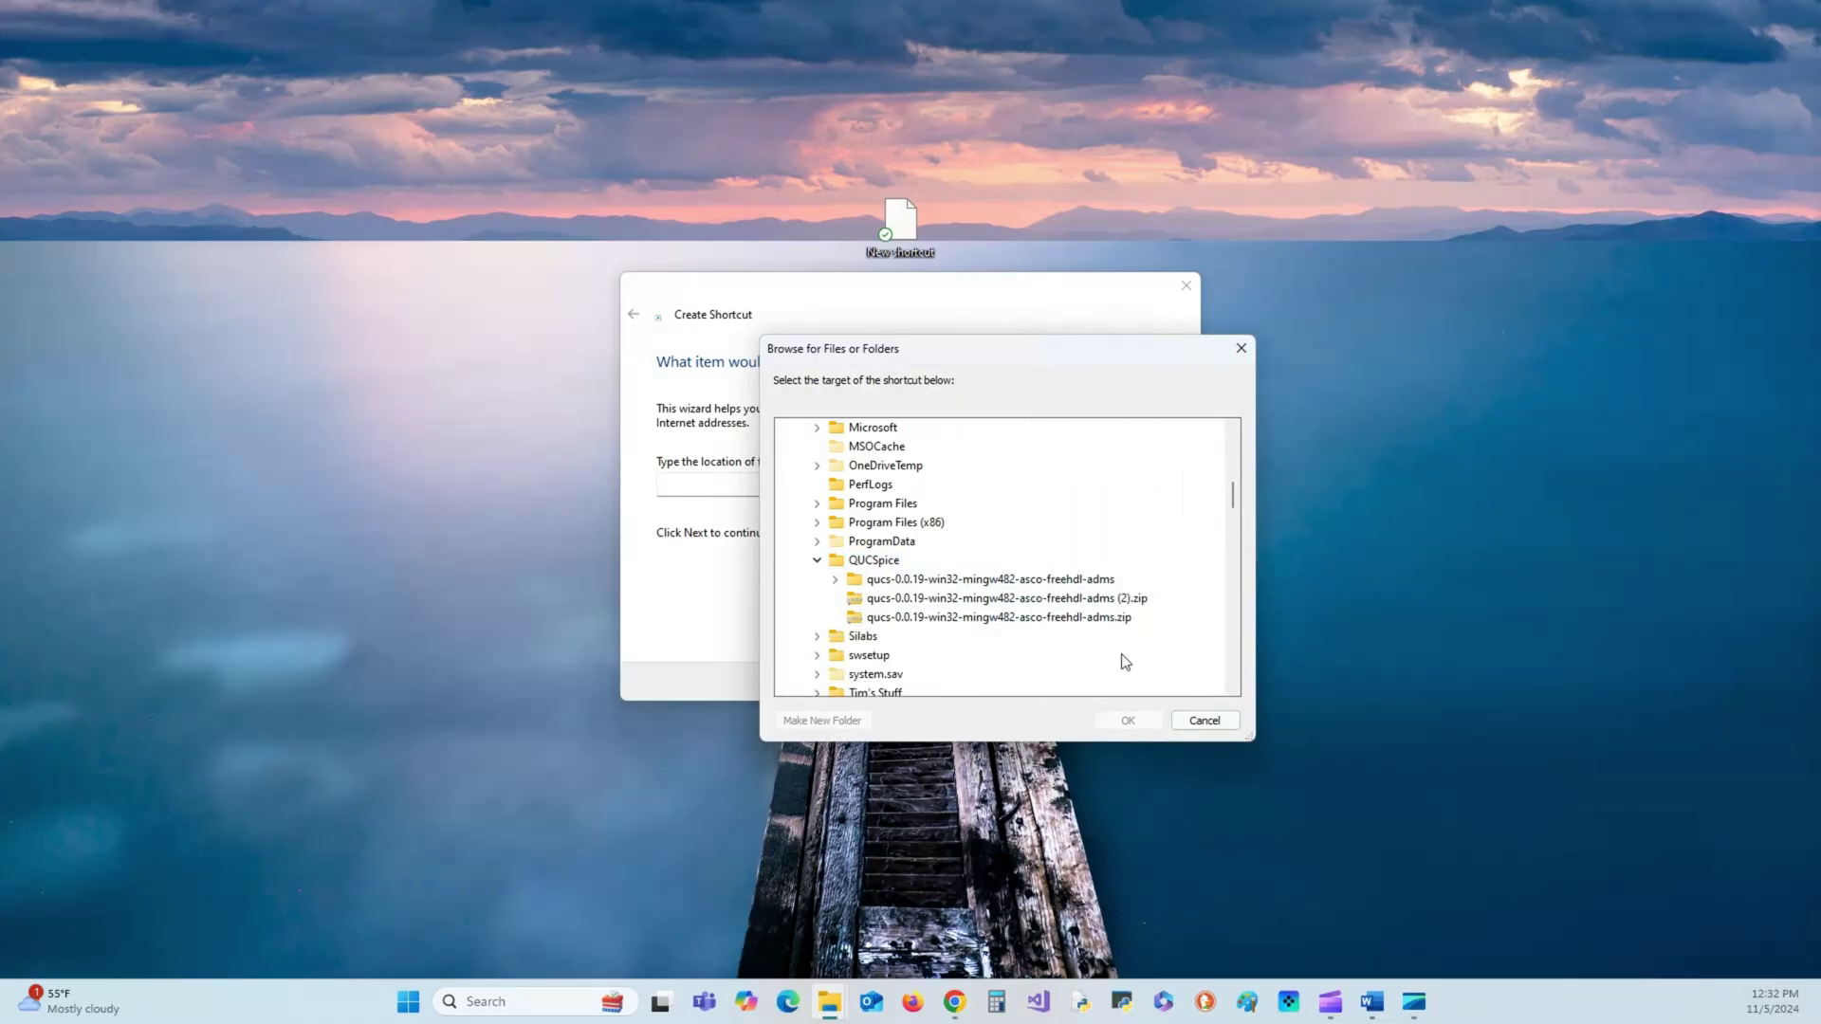
double_click(988, 590)
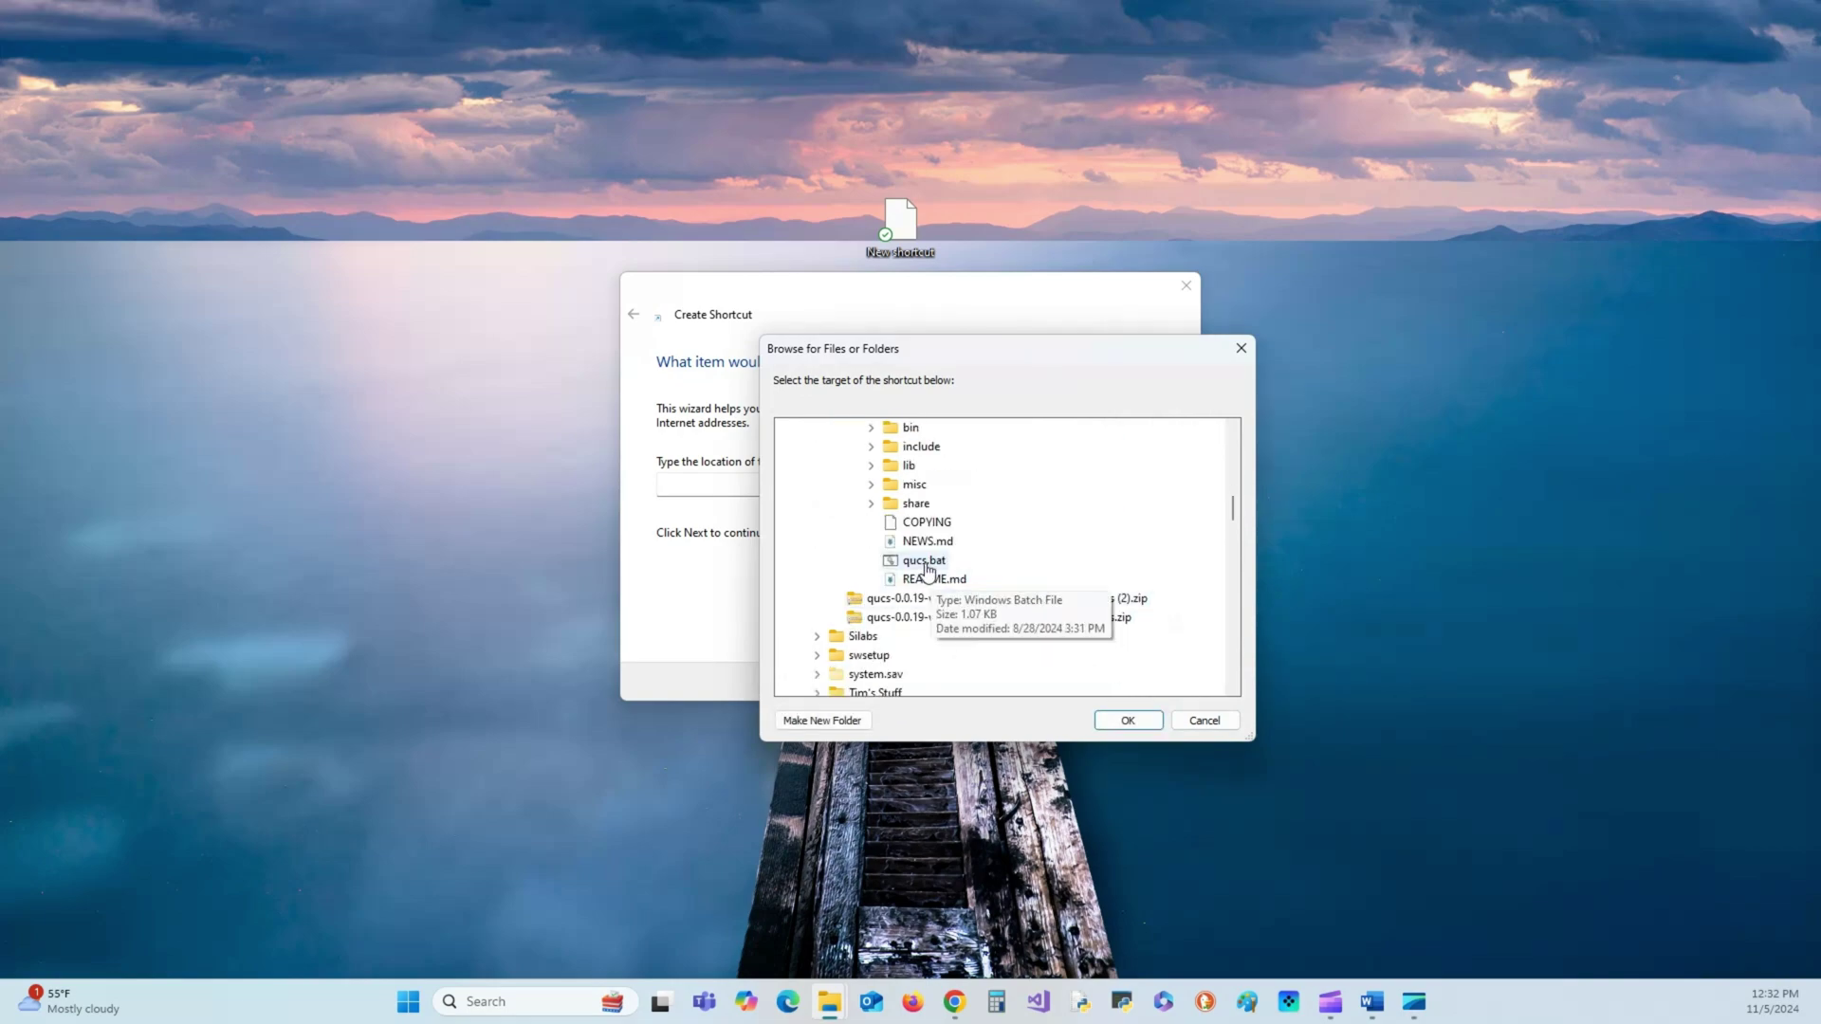
left_click(925, 562)
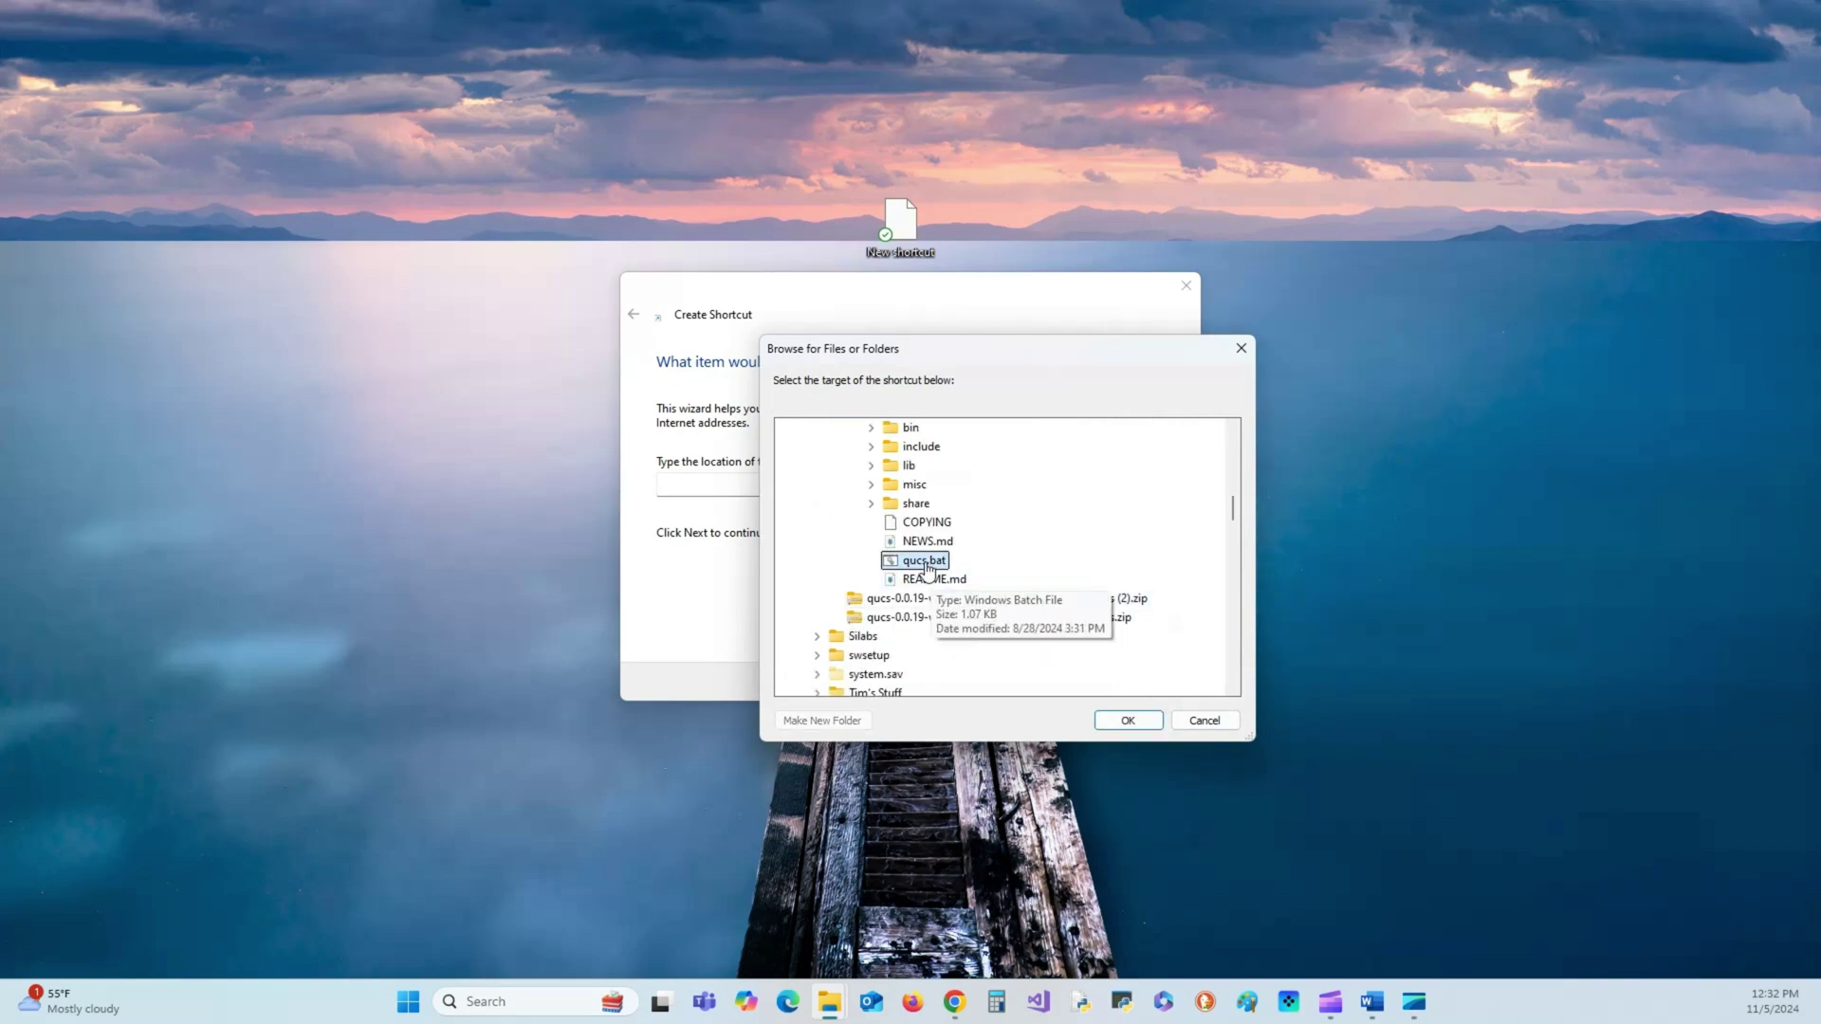
left_click(1128, 720)
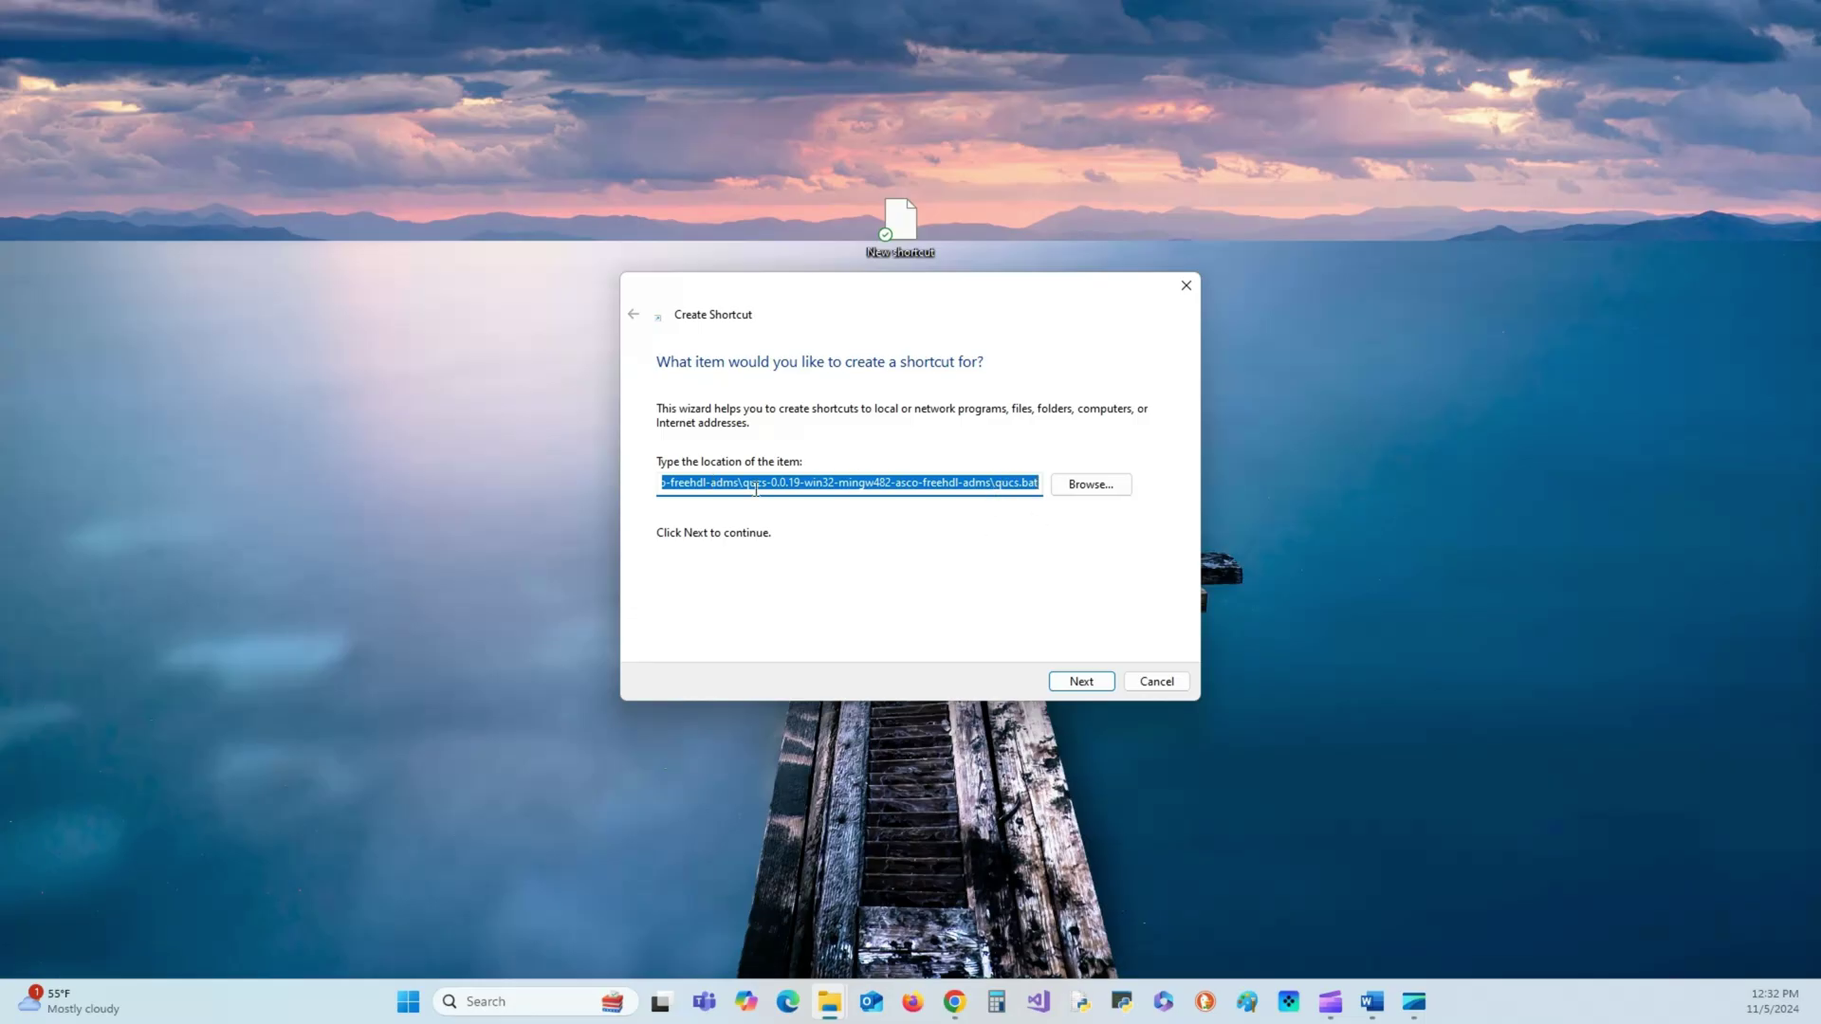
left_click(1082, 683)
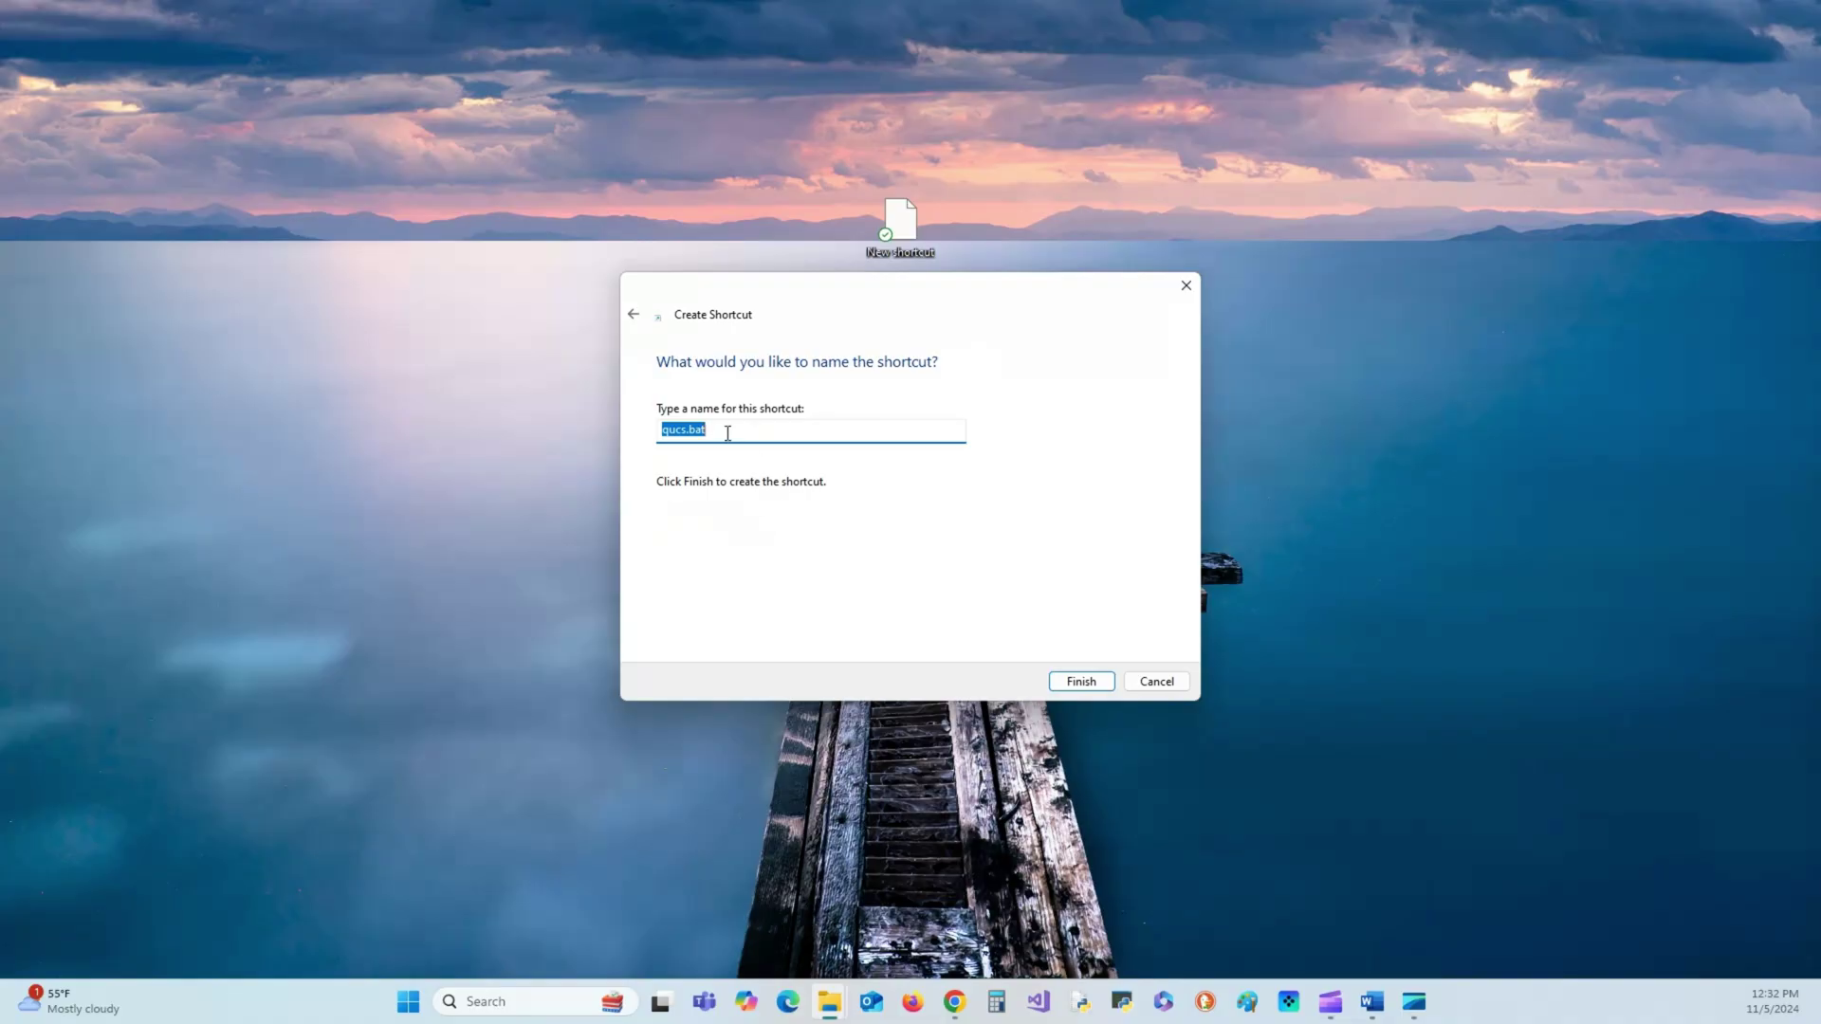
left_click(1082, 681)
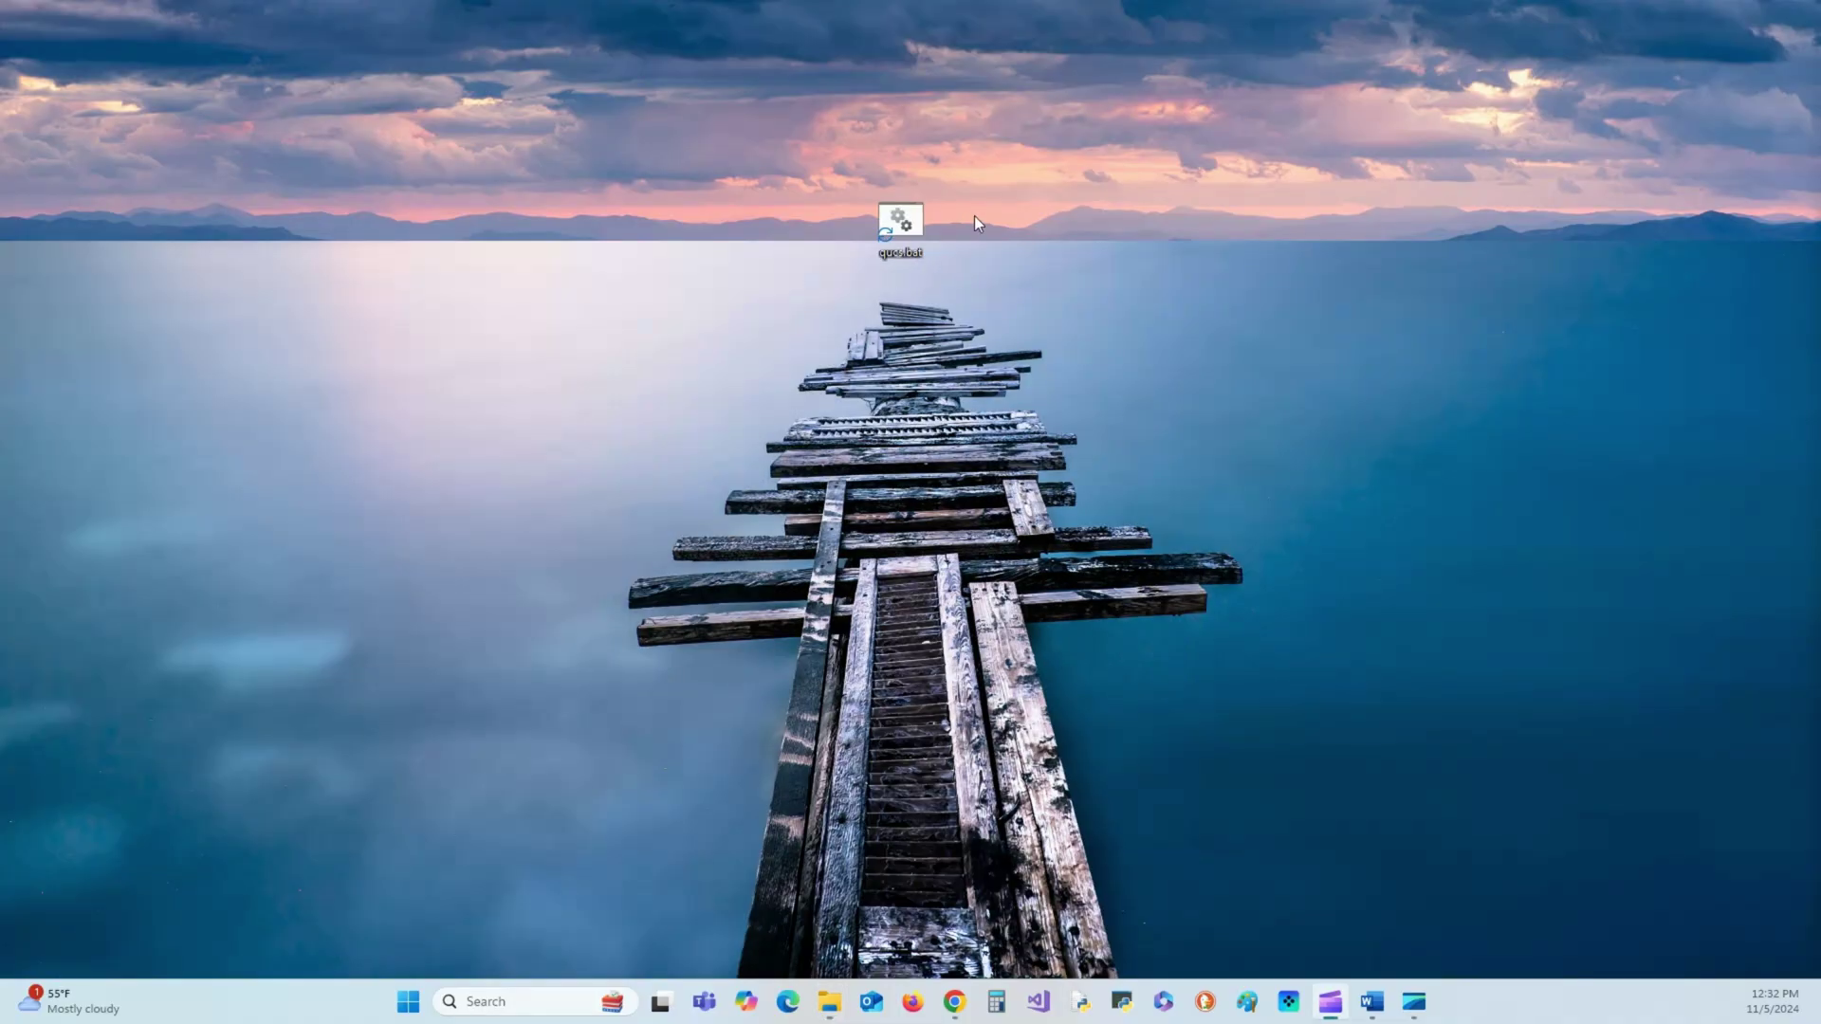
- Launch Qucs 0.0.19 from the qucs.bat desktop shortcut and drag its window fully on screen
left_click(898, 223)
double_click(897, 224)
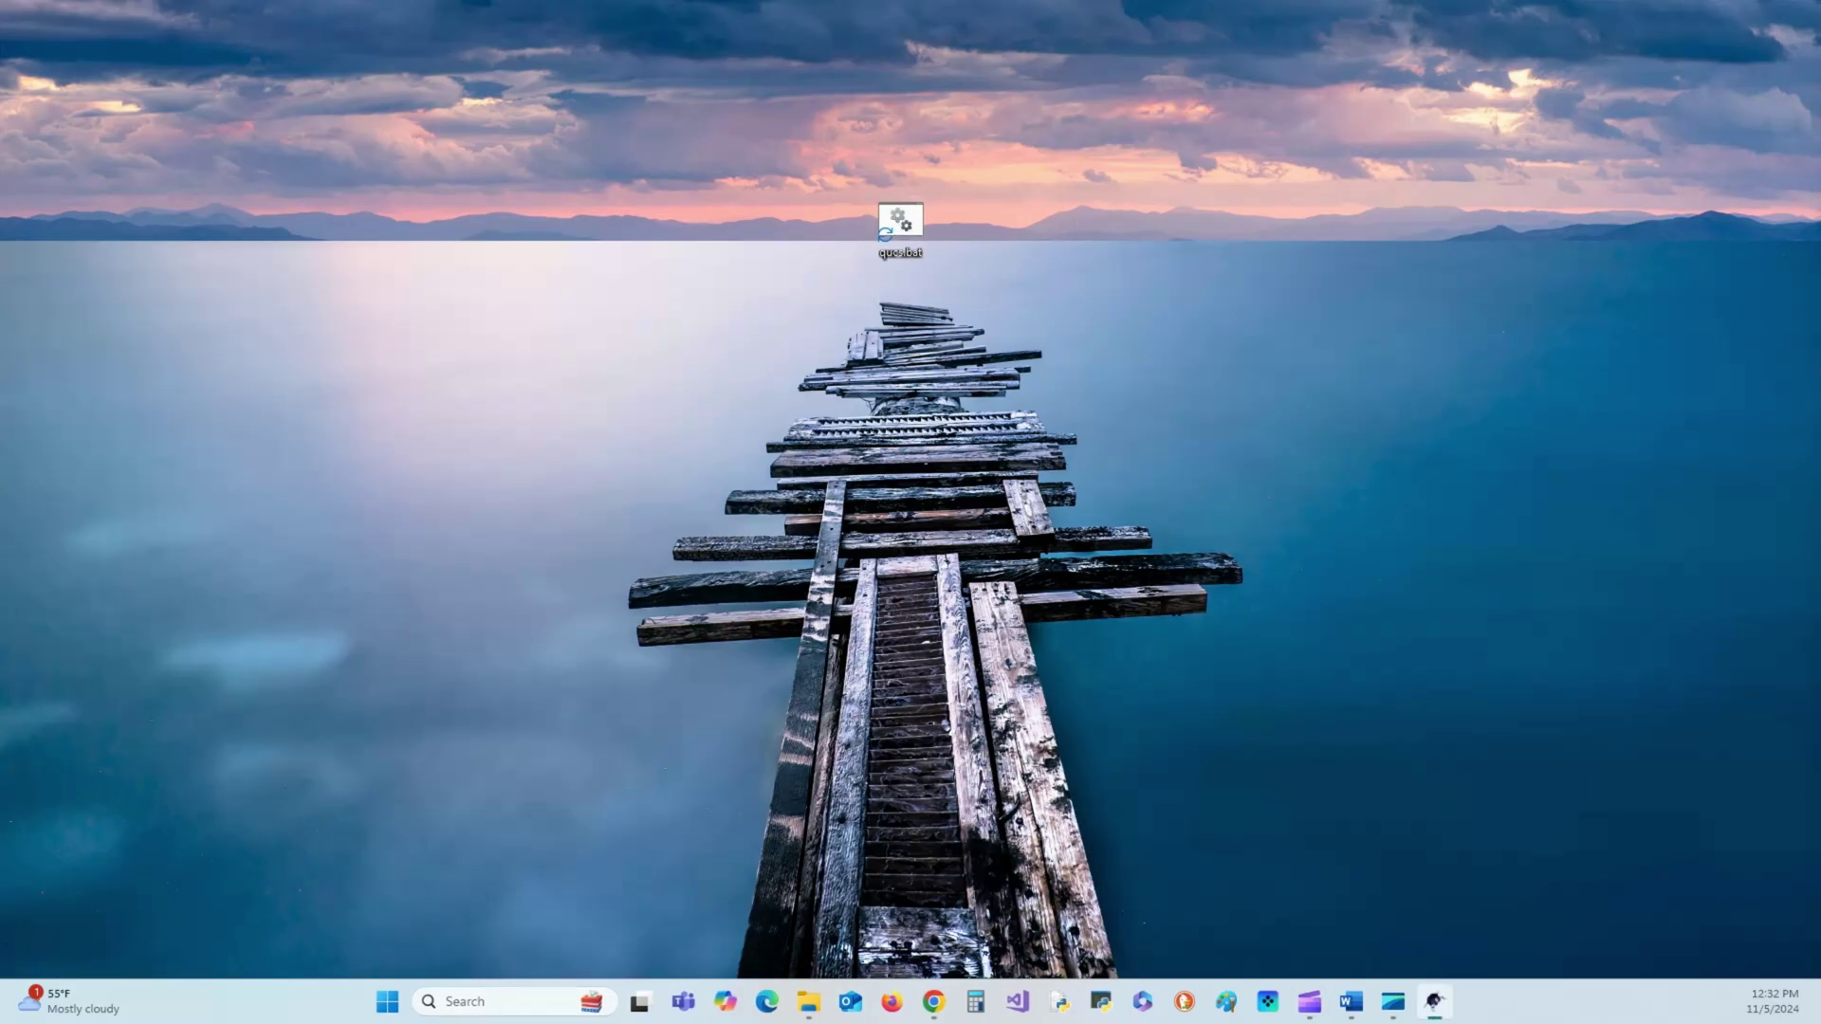
left_click_drag(1820, 110, 741, 92)
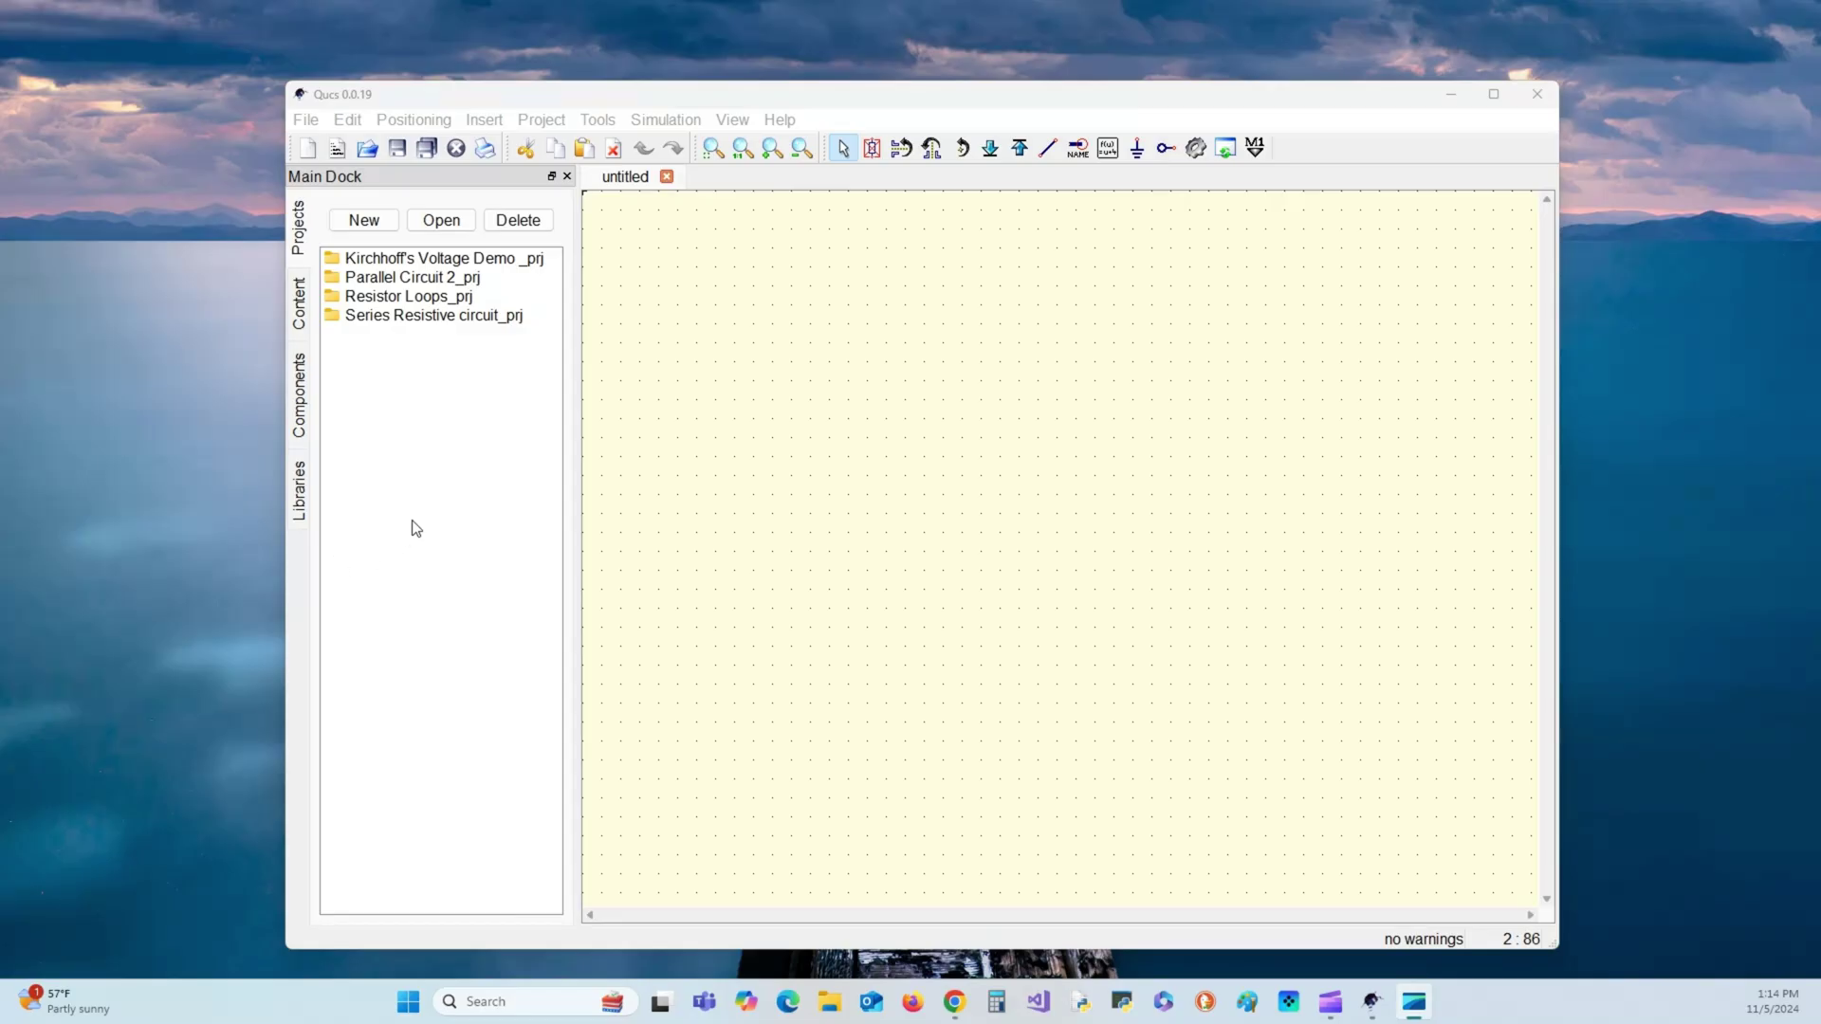
- In the Libraries tree, expand Transistors and select the 2N2222A for placement
left_click(300, 493)
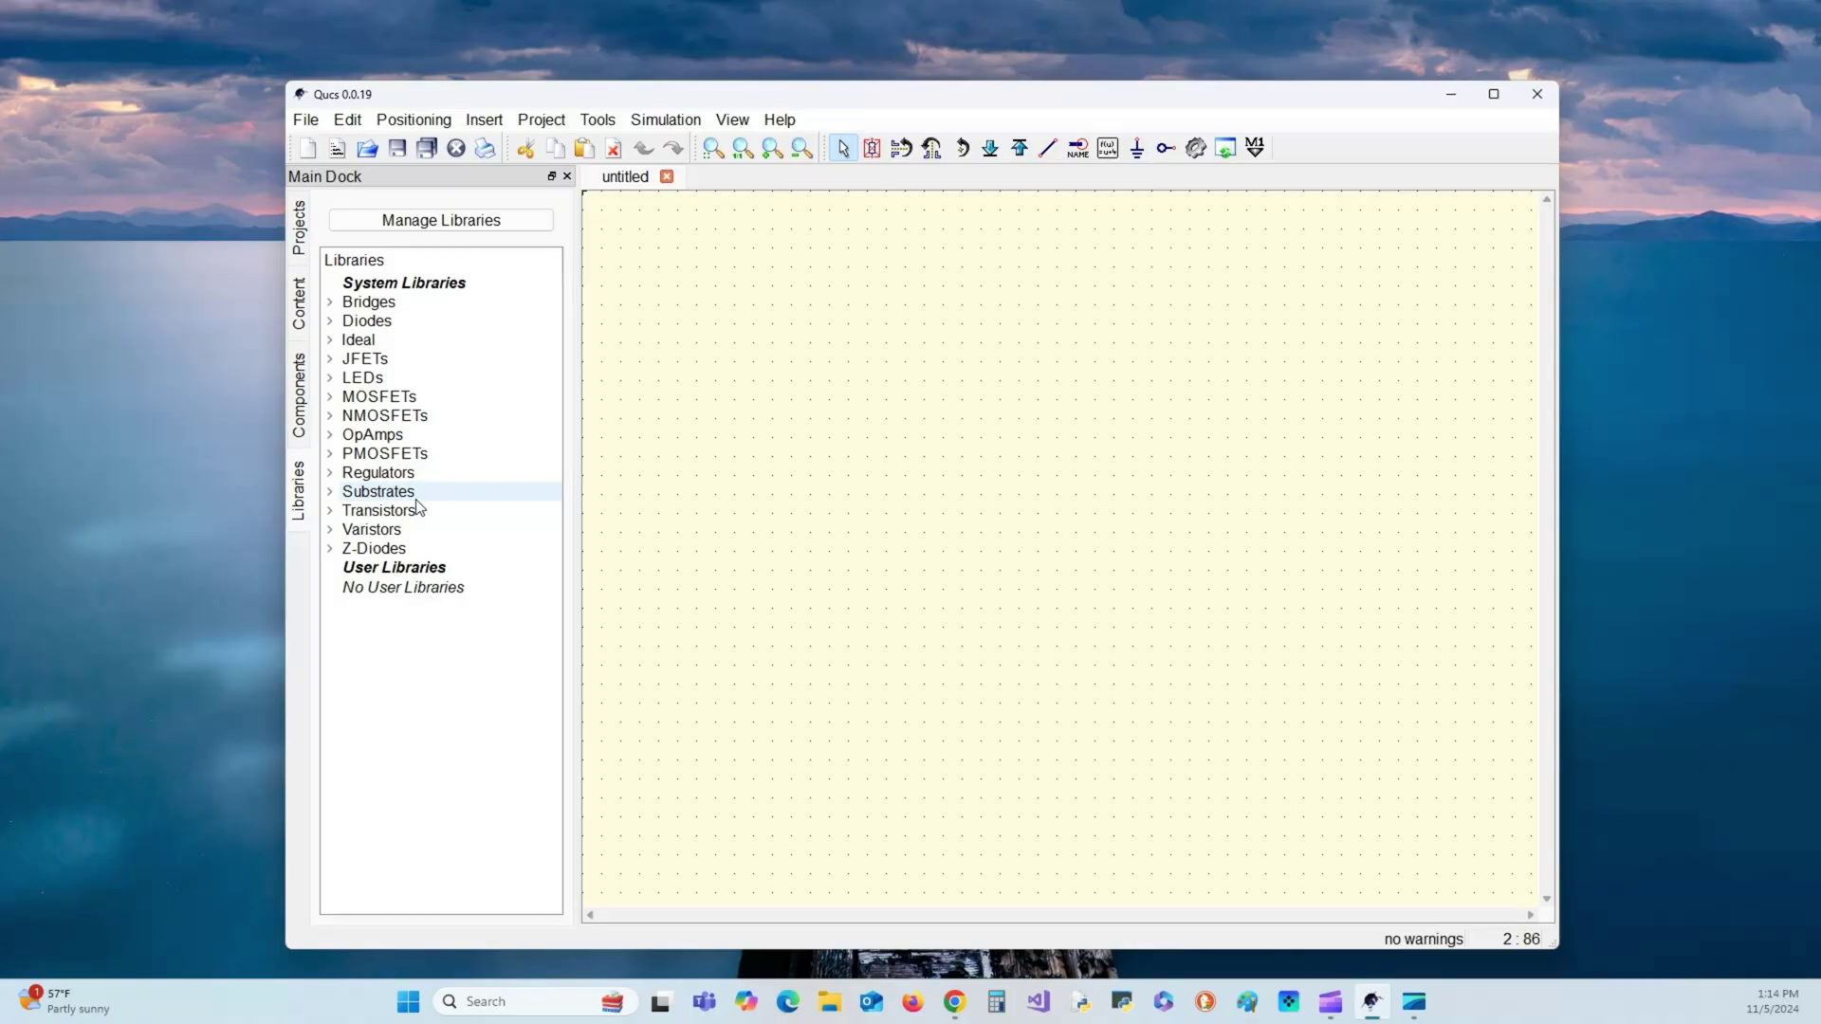
double_click(353, 512)
scroll(452, 563, "down", 2)
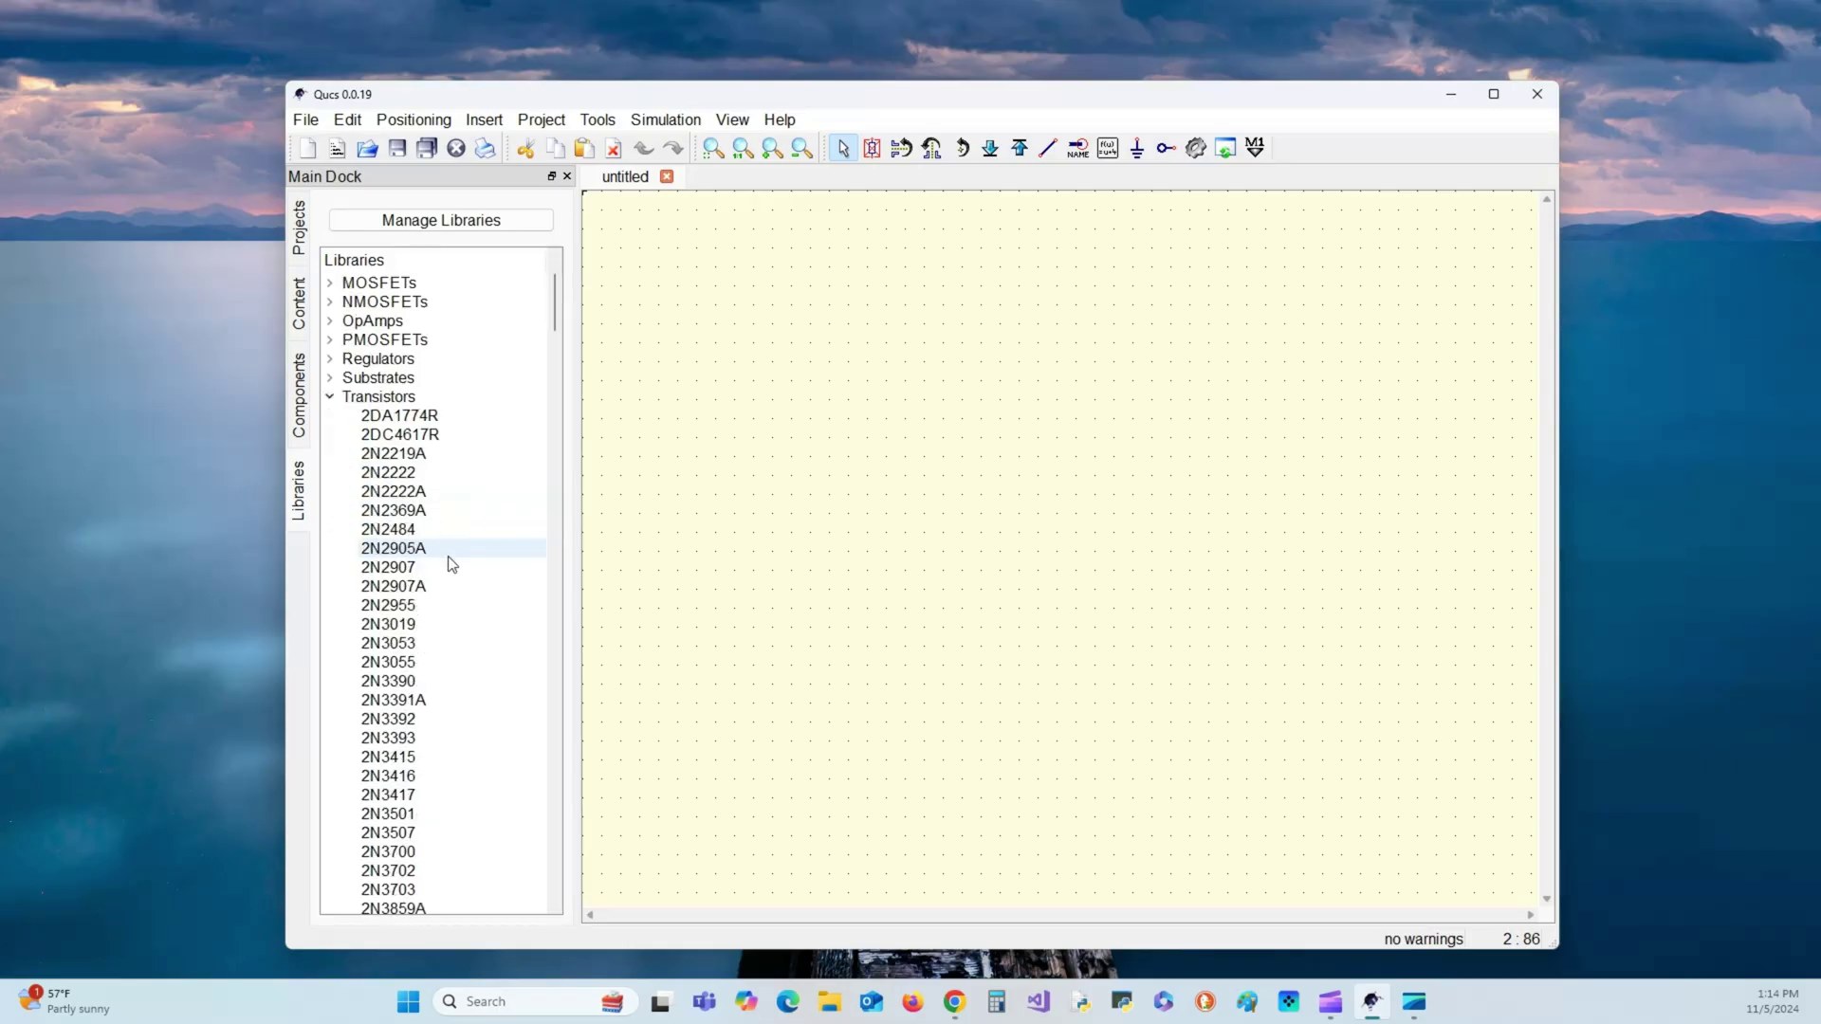
scroll(451, 564, "down", 1)
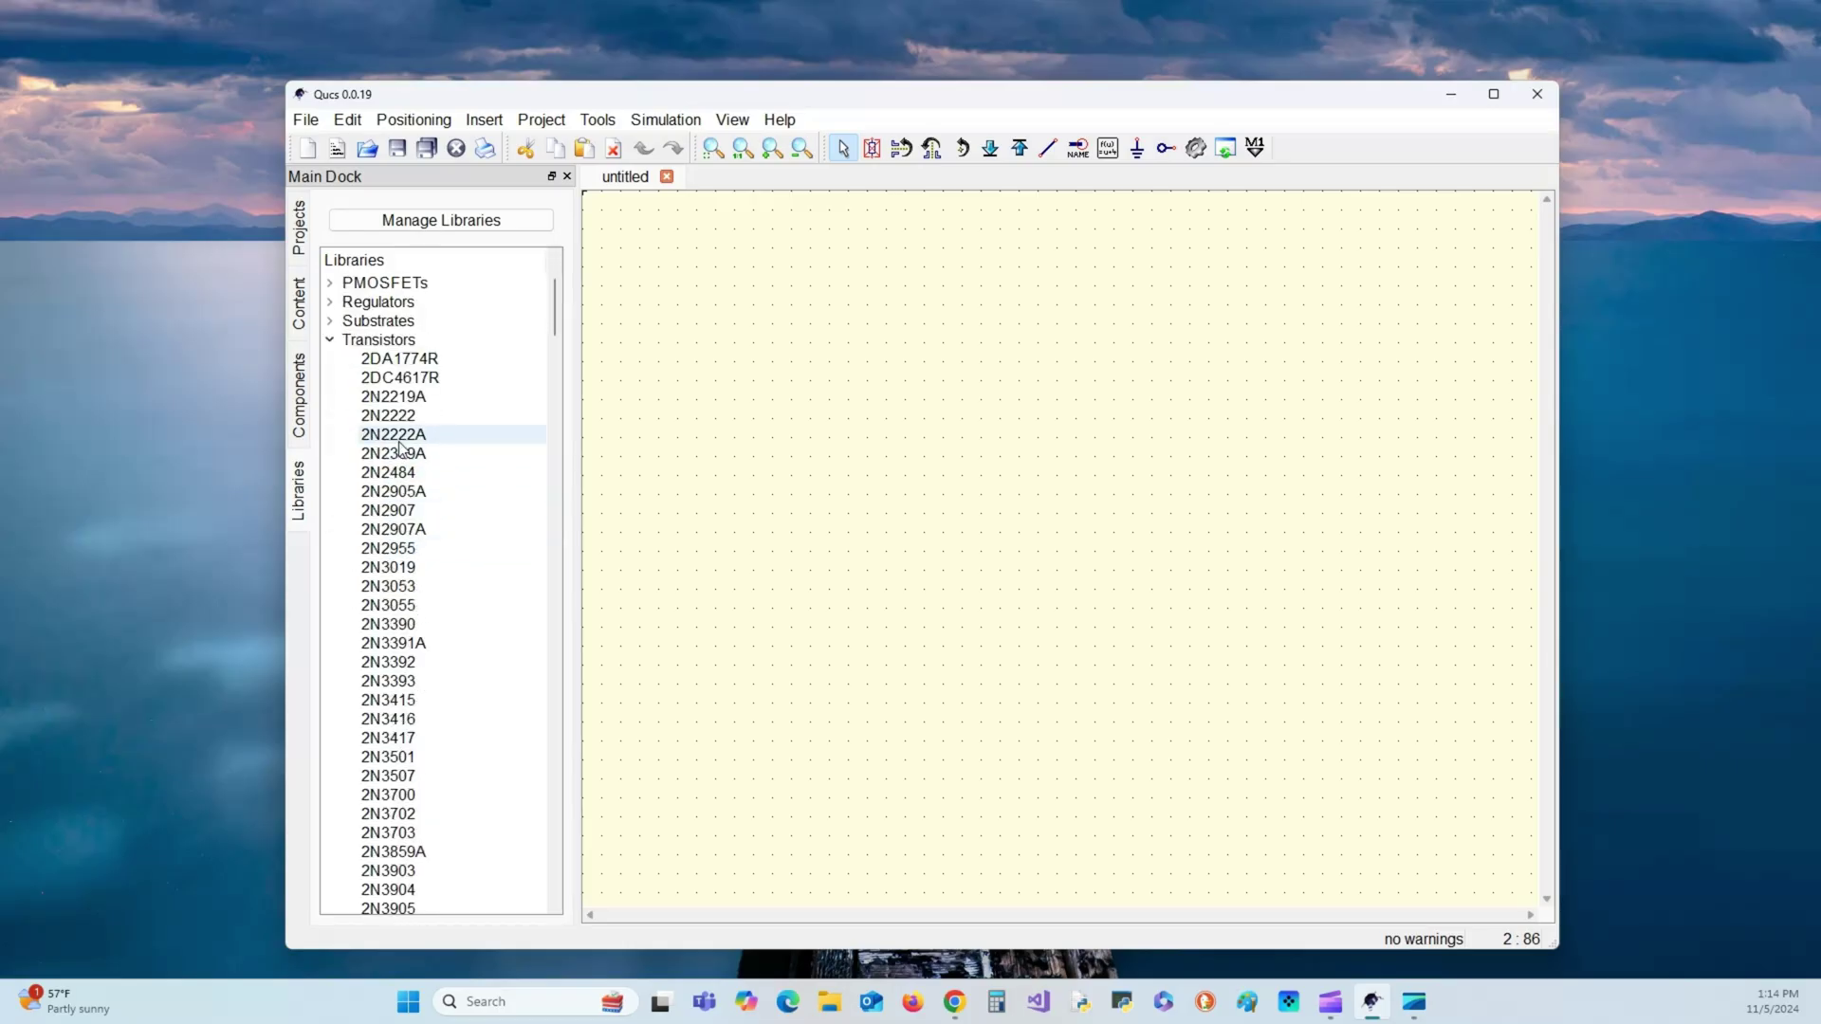
left_click(400, 443)
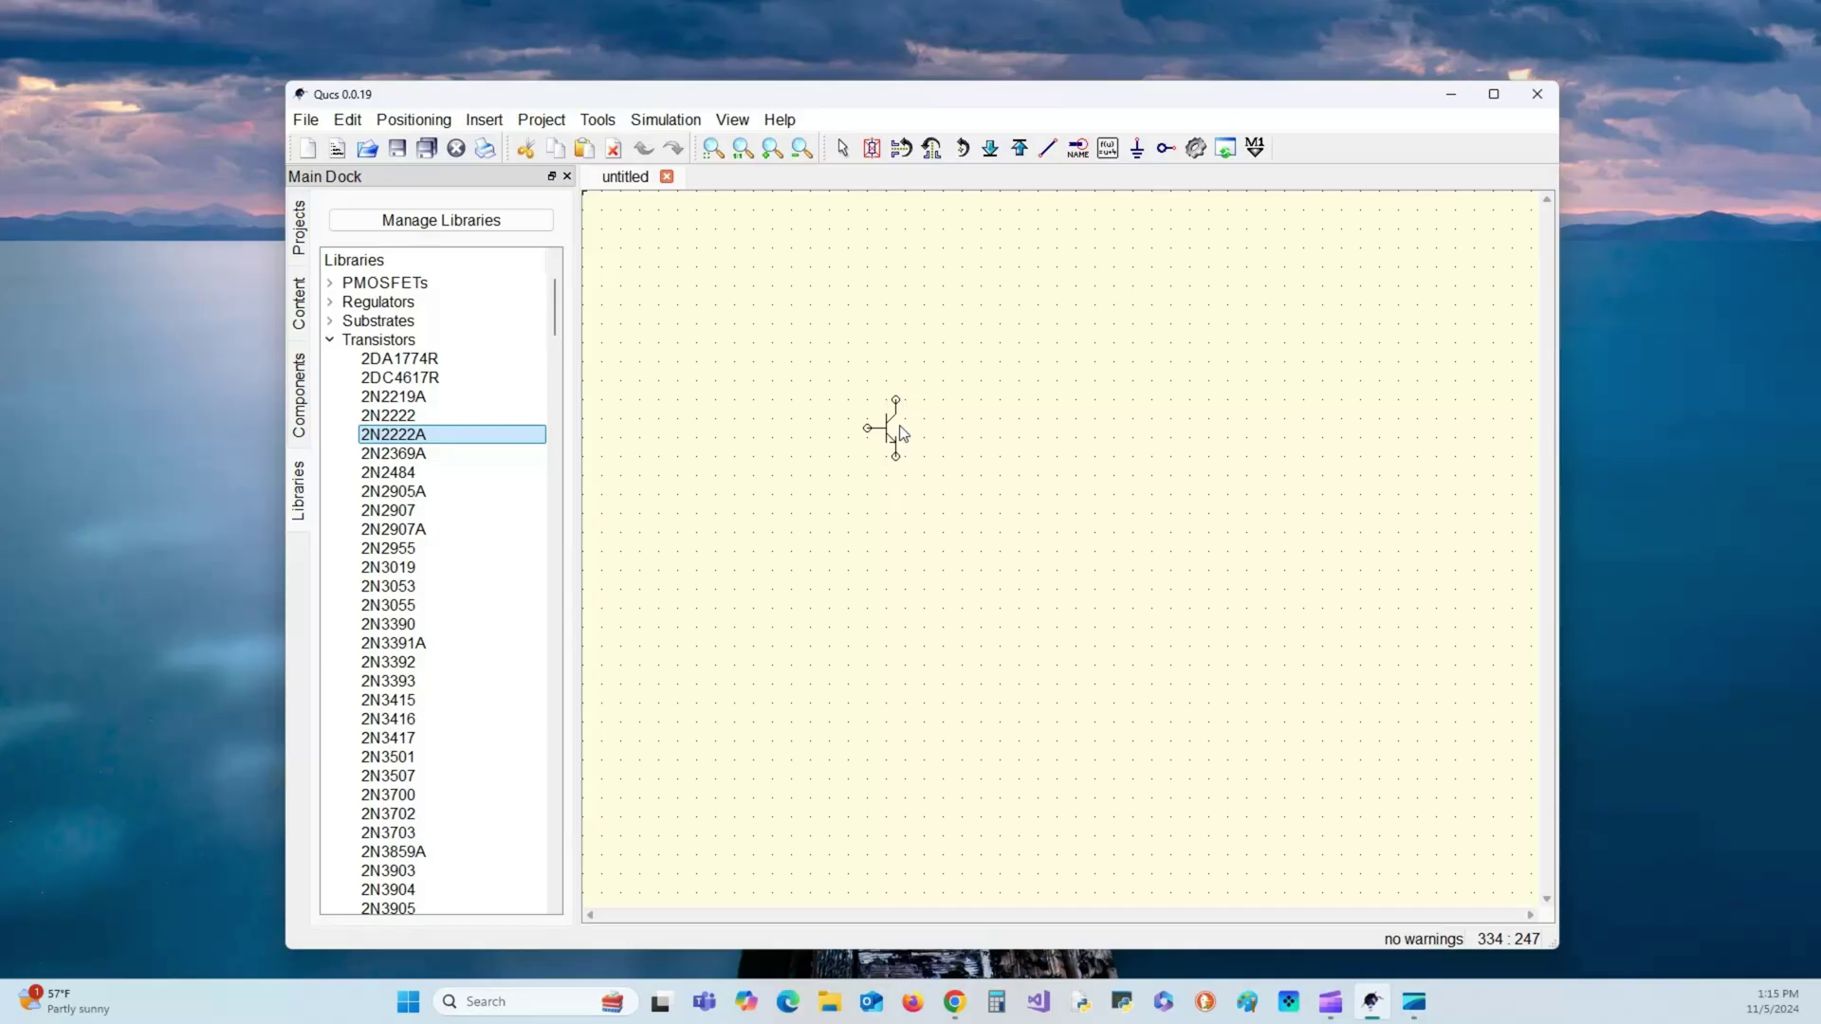
- Place Q2N2222A_1 on the canvas and review its npn model parameters, cancelling without changes
left_click(899, 425)
key("Escape")
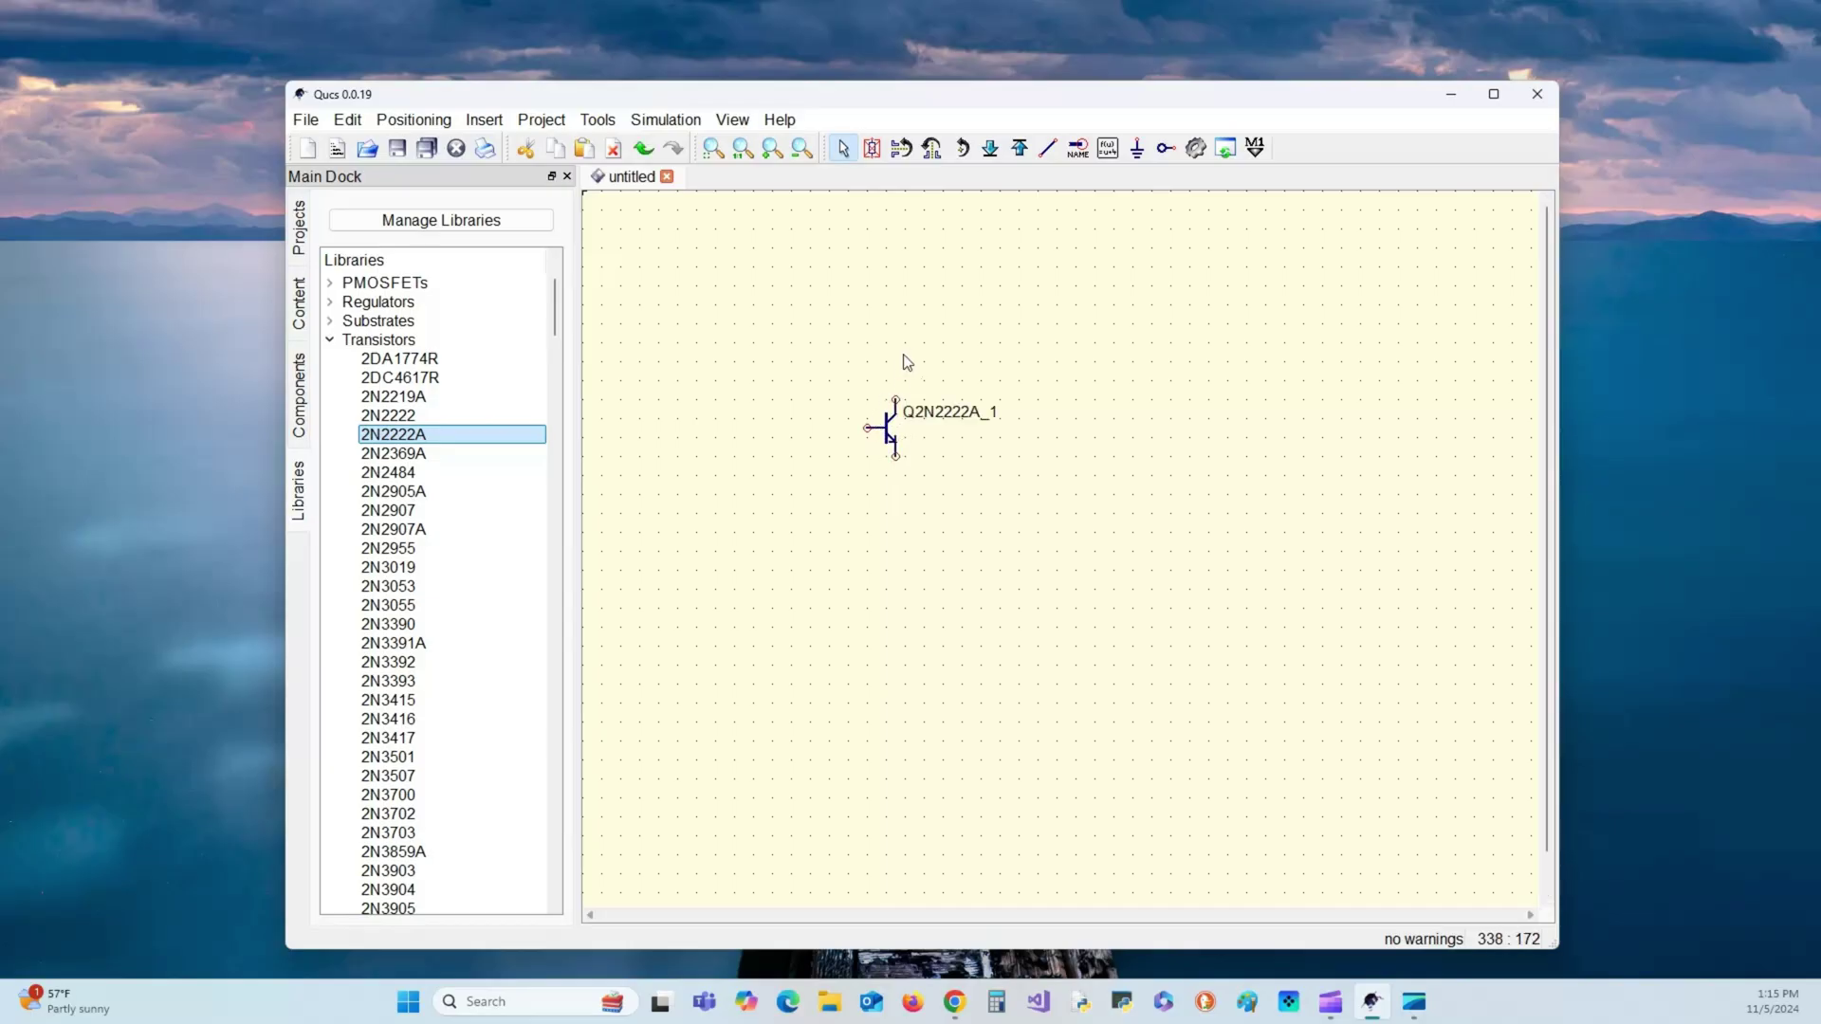
right_click(885, 430)
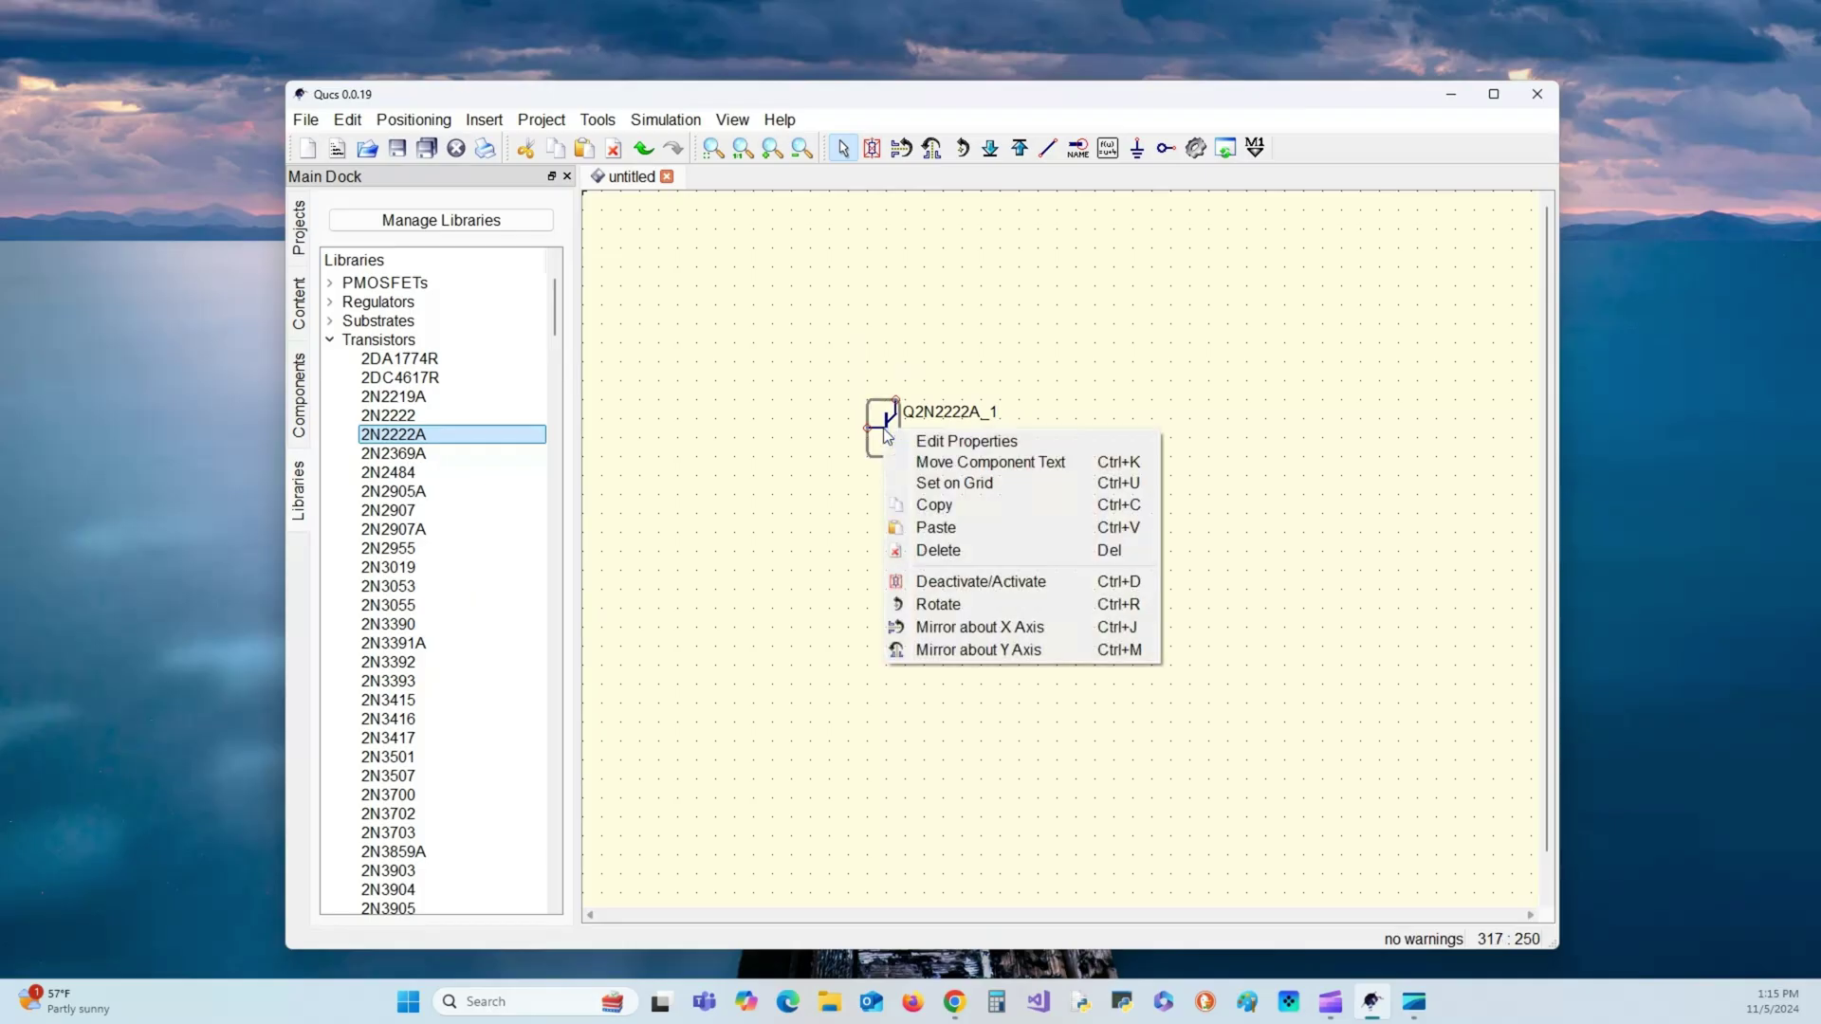
left_click(978, 439)
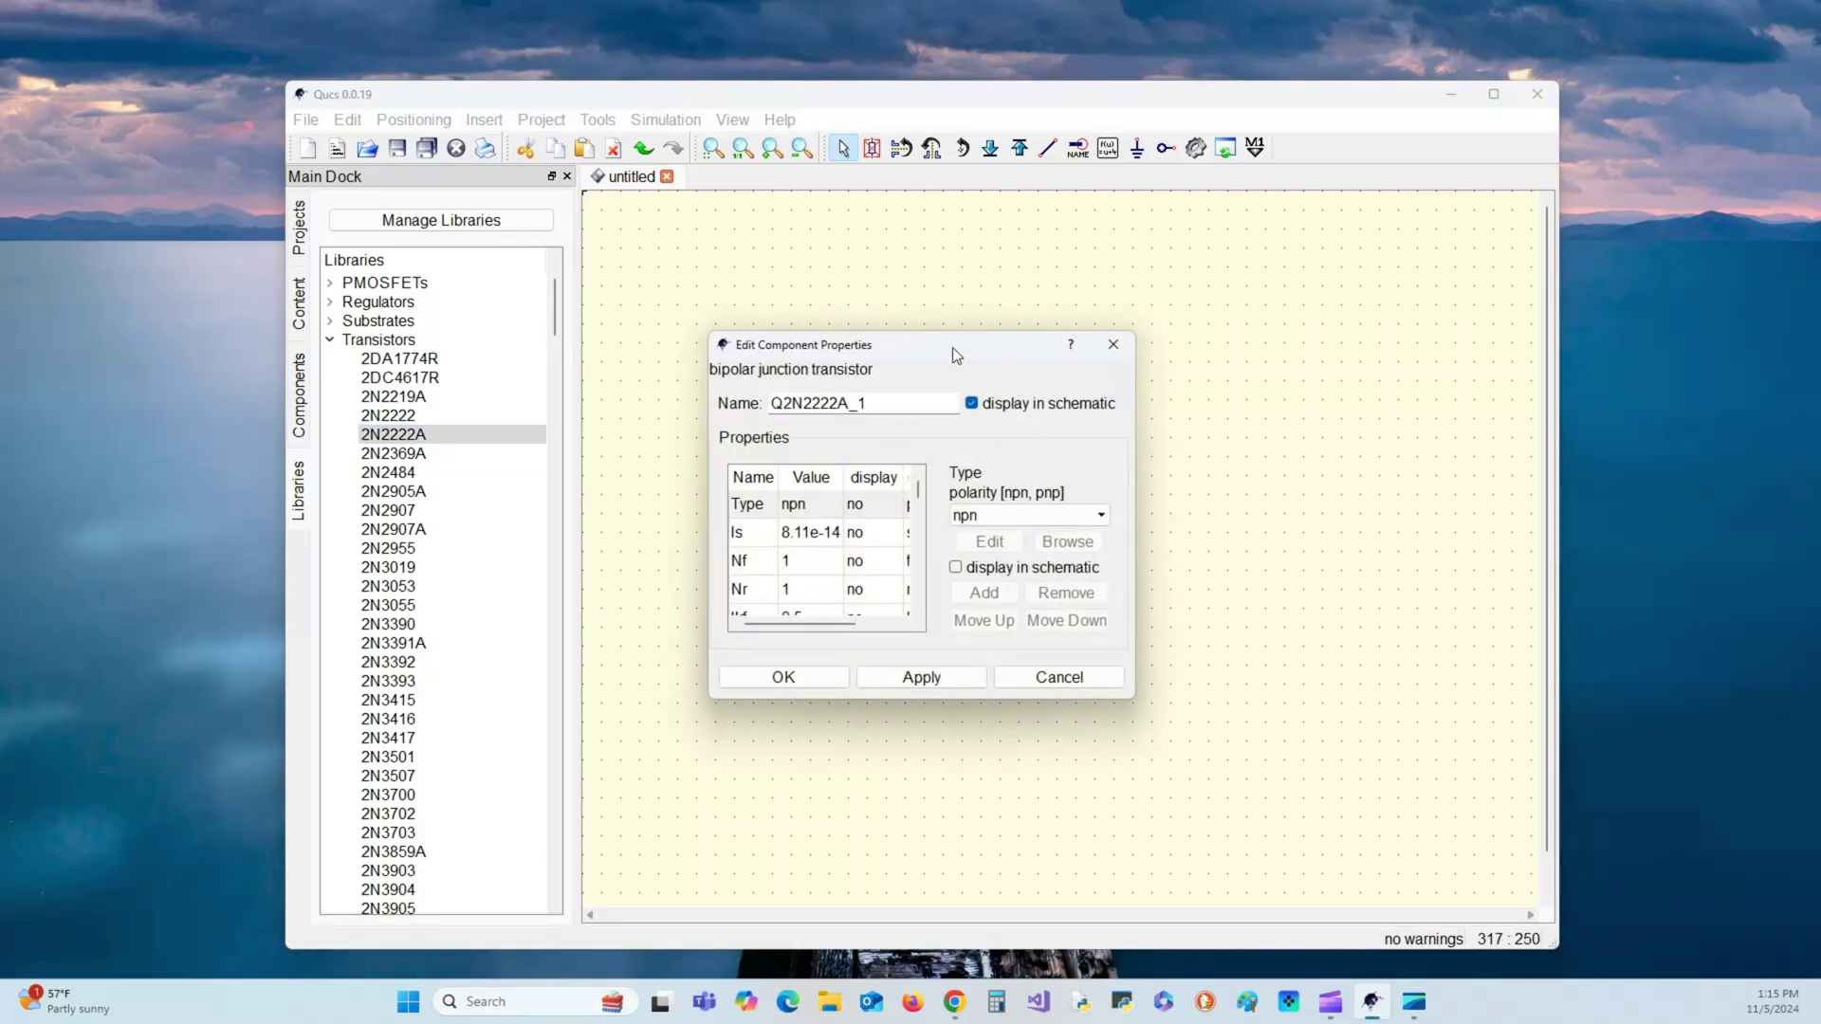
left_click_drag(954, 349, 1274, 264)
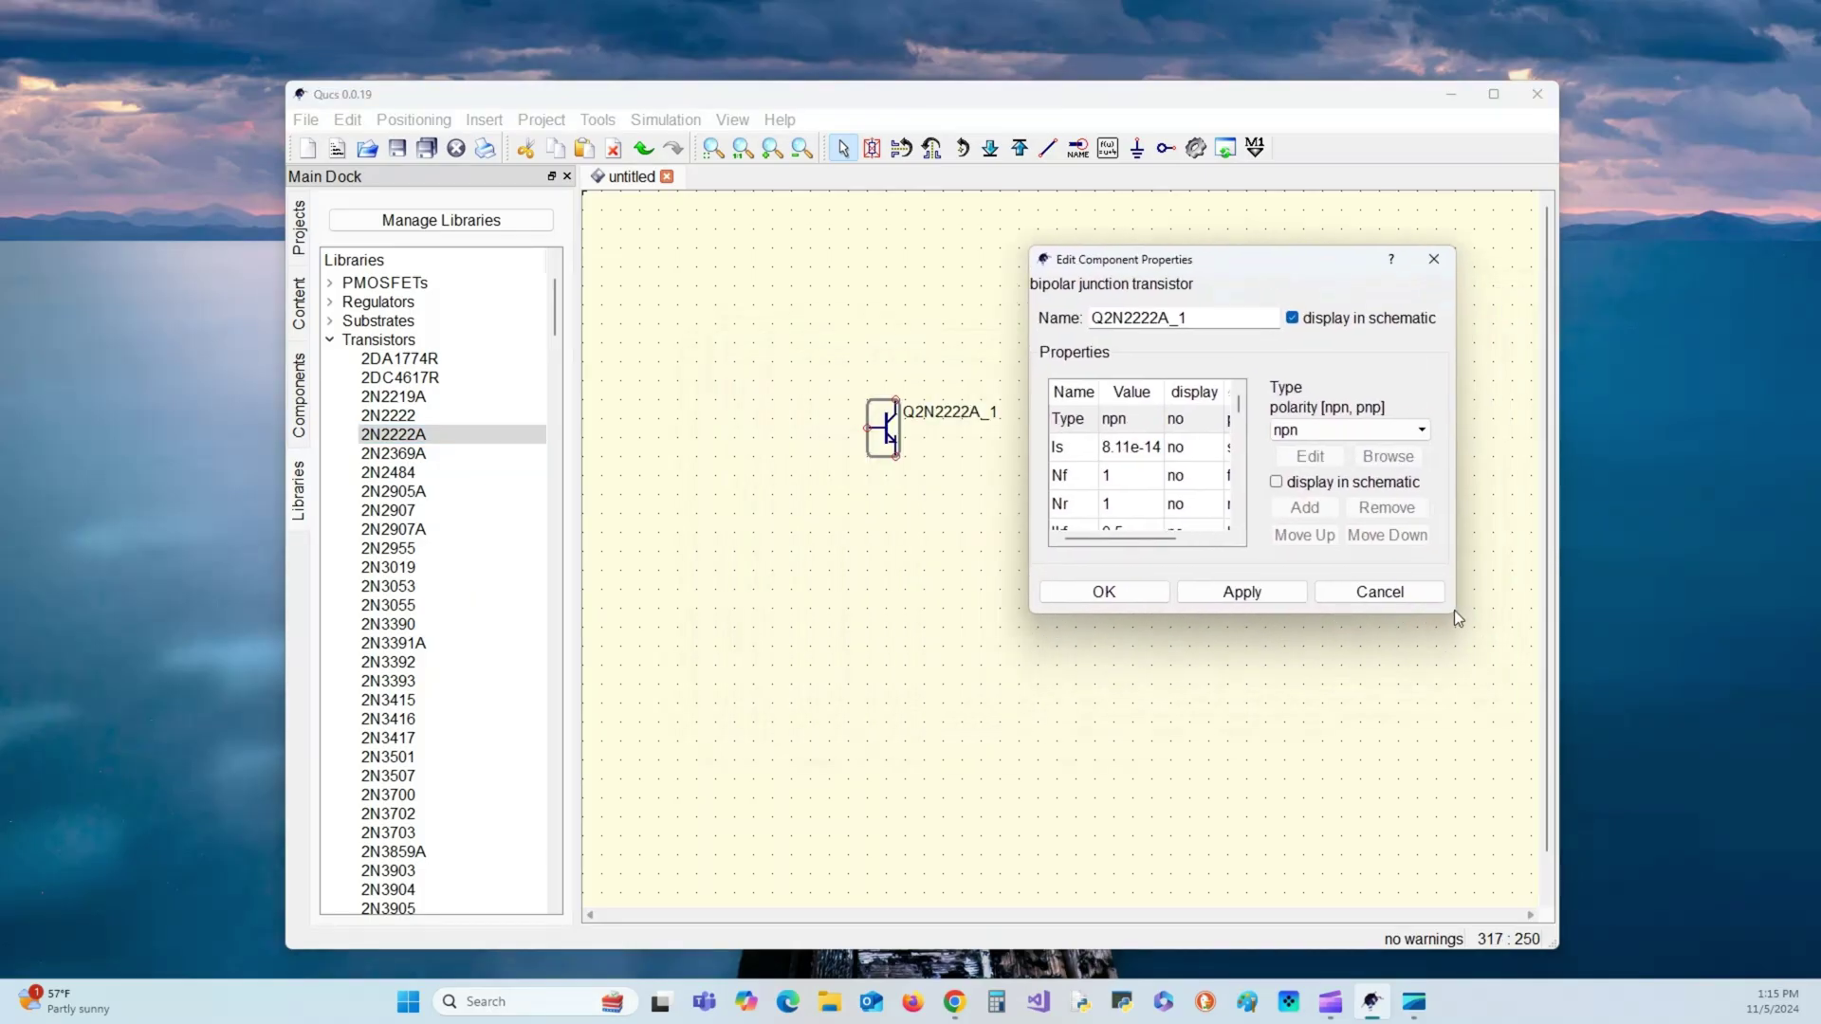
left_click_drag(1455, 612, 1671, 860)
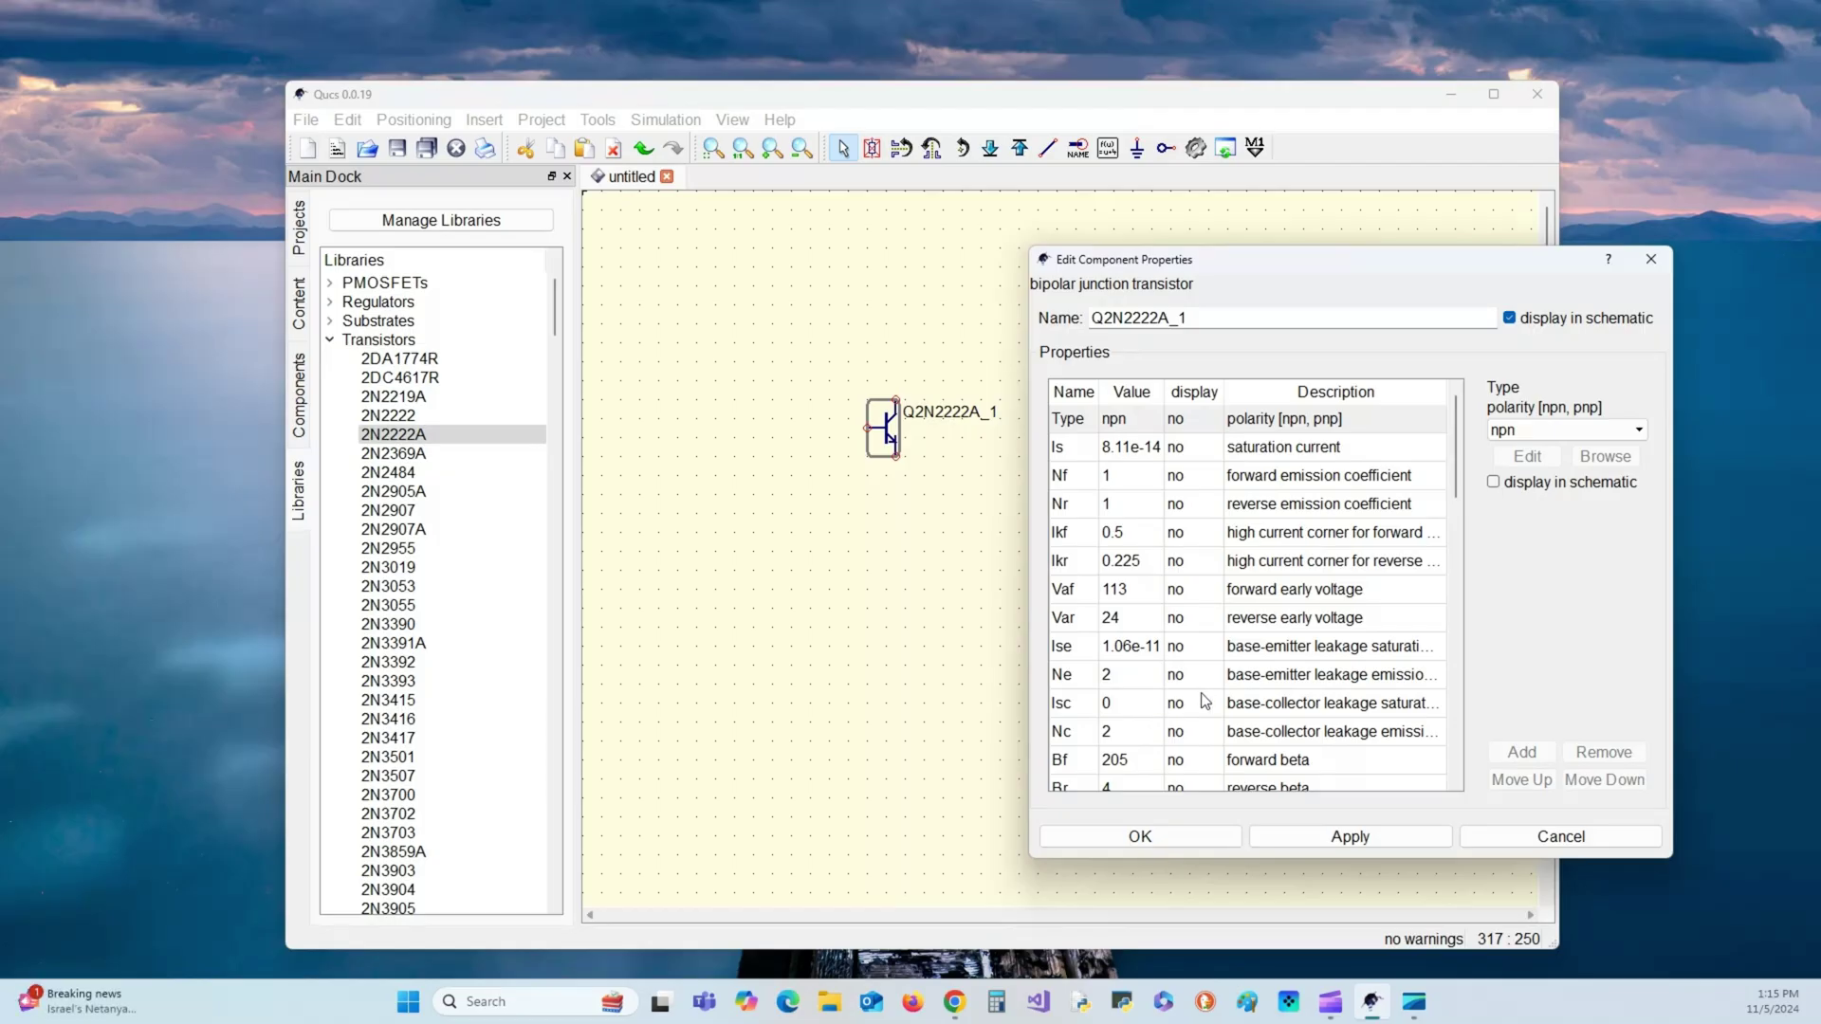
left_click(1590, 838)
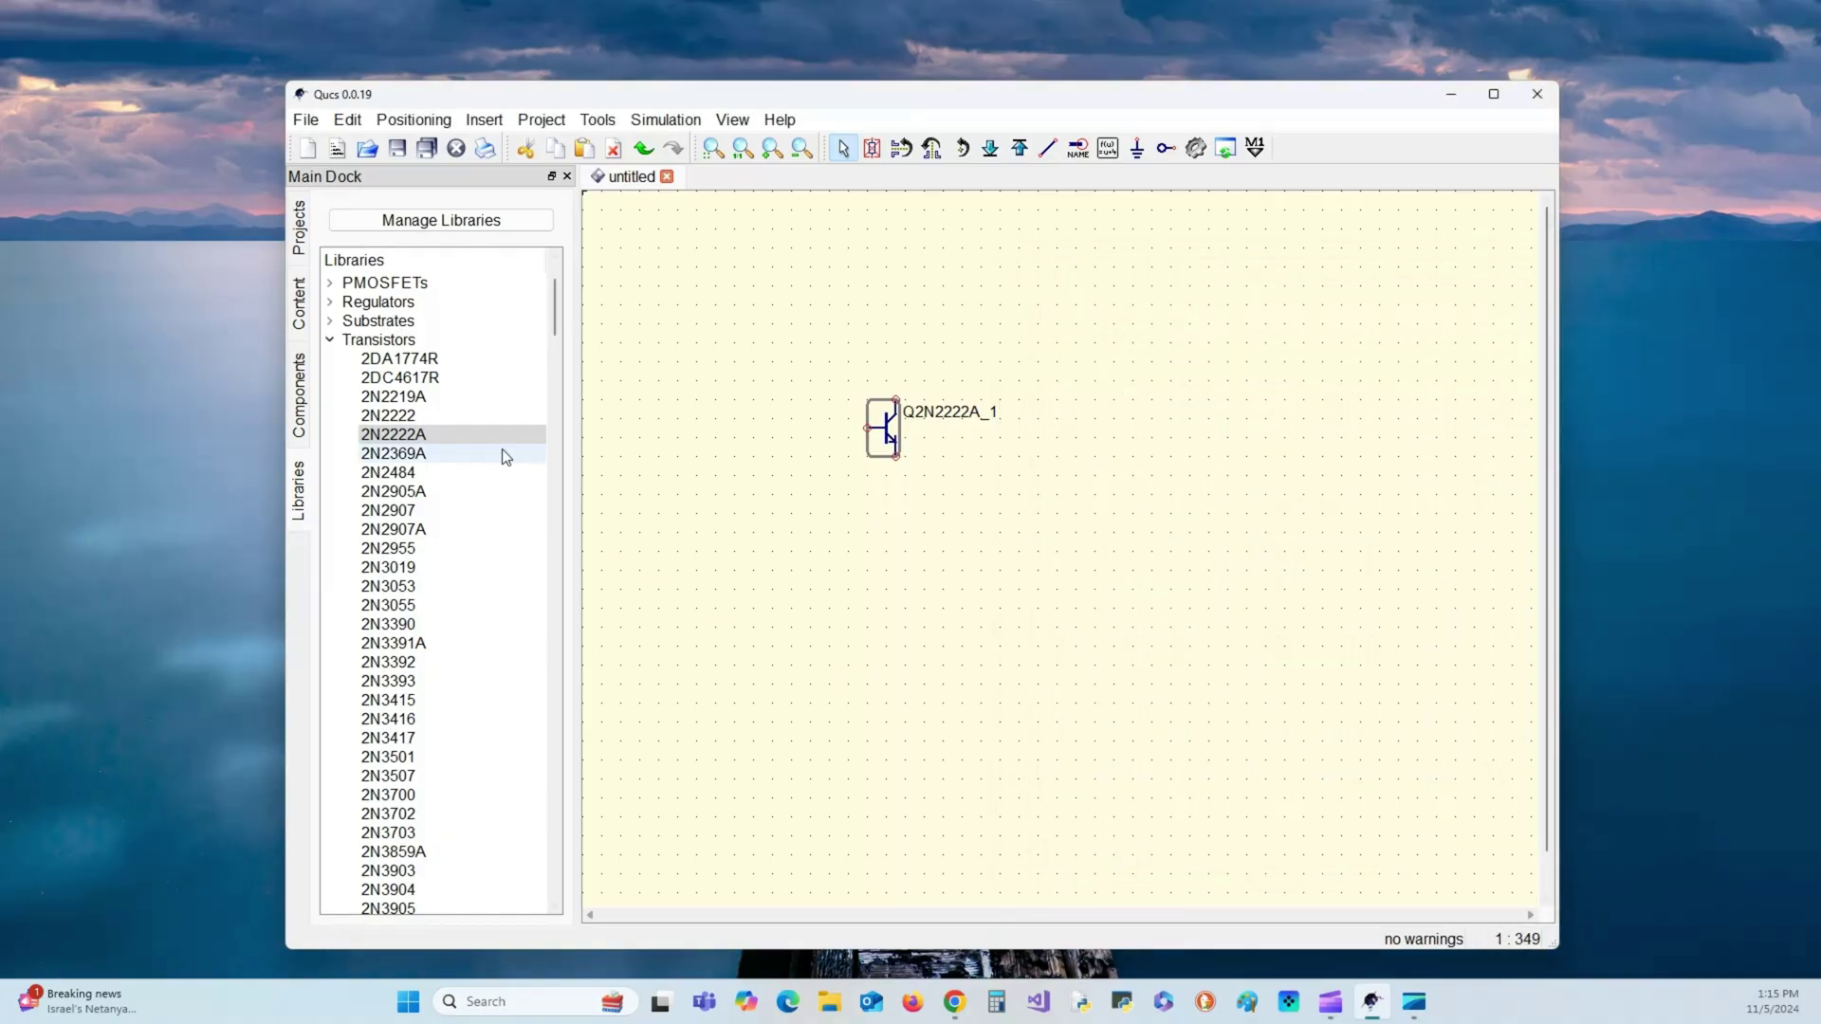
- Collapse Transistors and show the lumped components palette in the Components dock
left_click(330, 340)
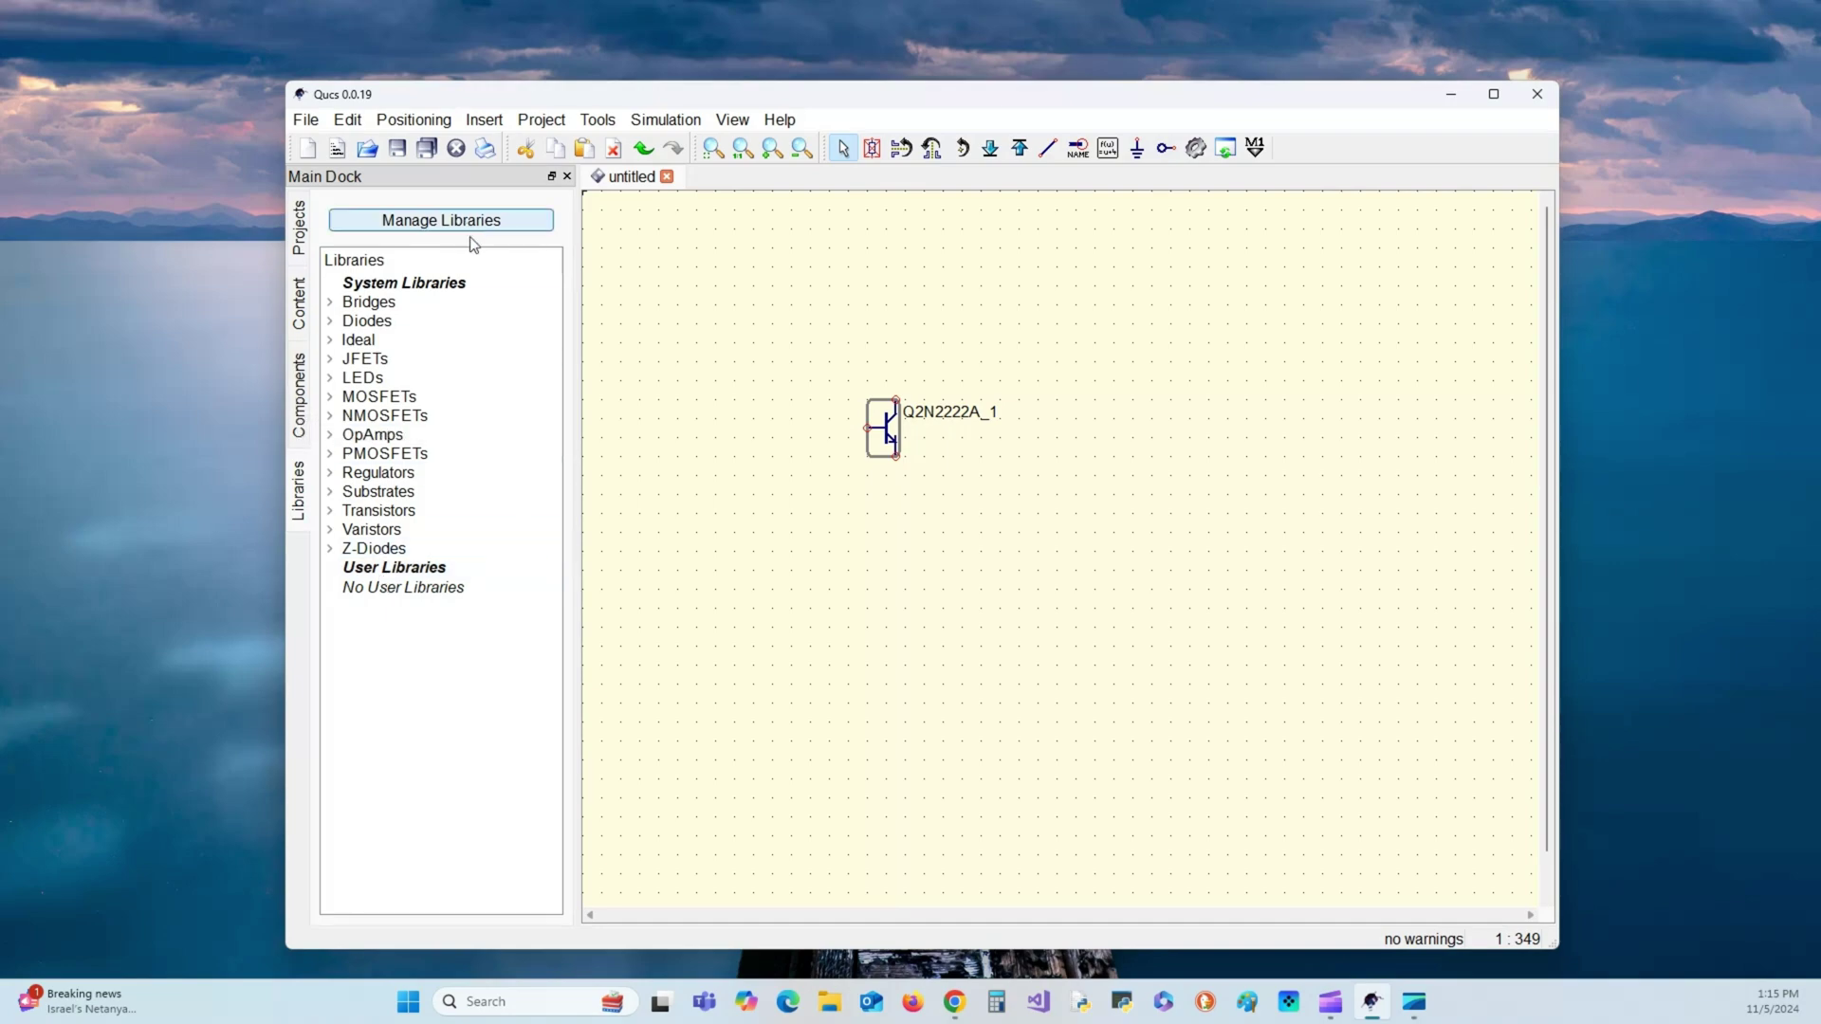
left_click(300, 408)
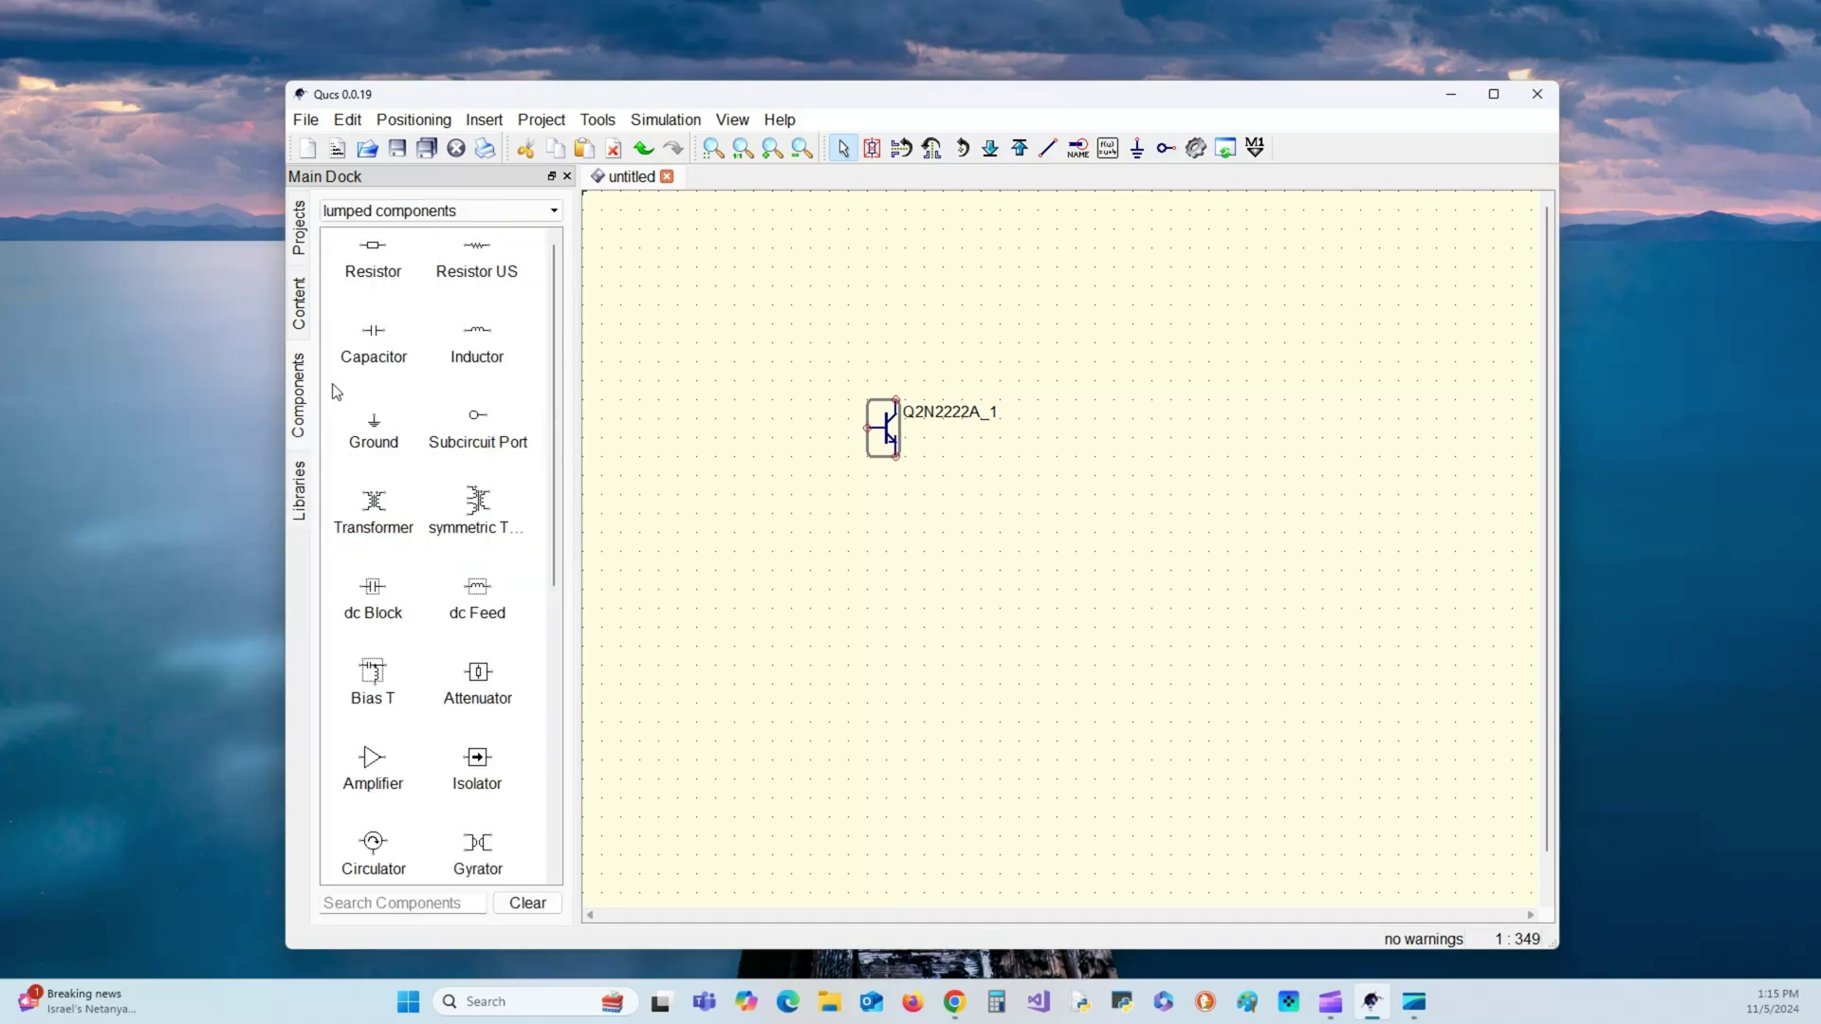
left_click(554, 212)
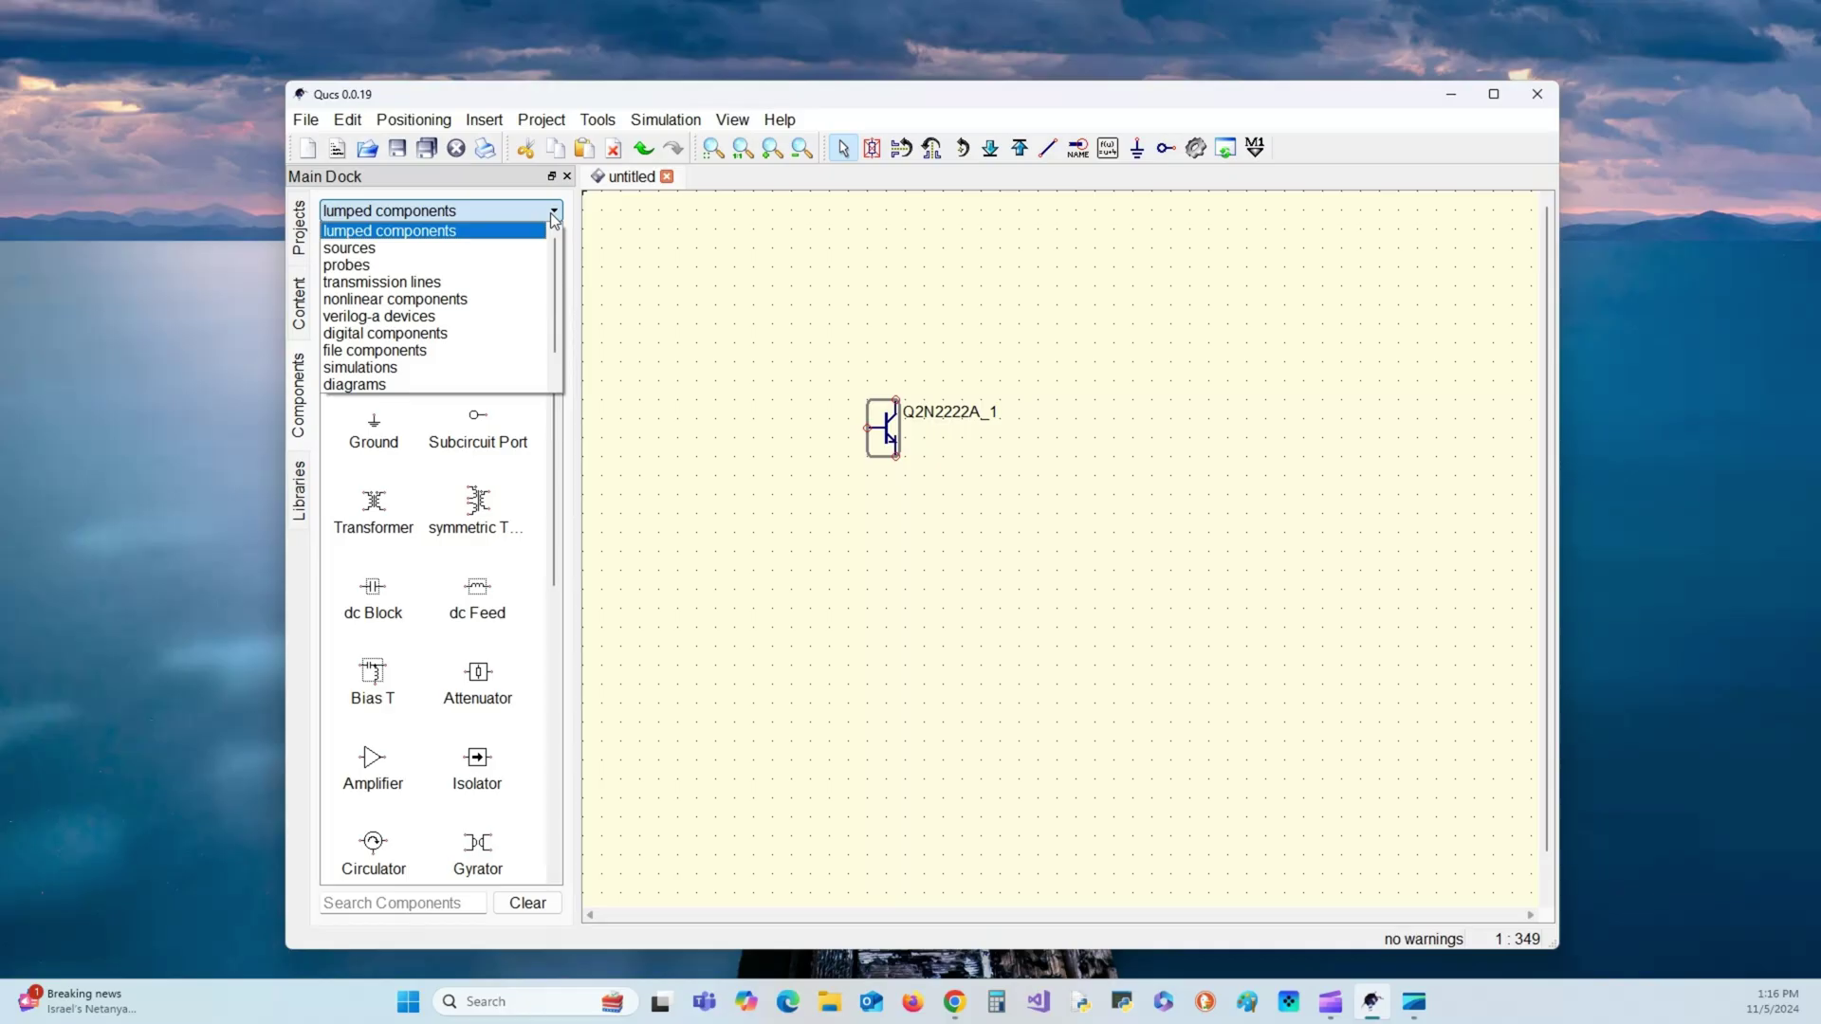
left_click(426, 231)
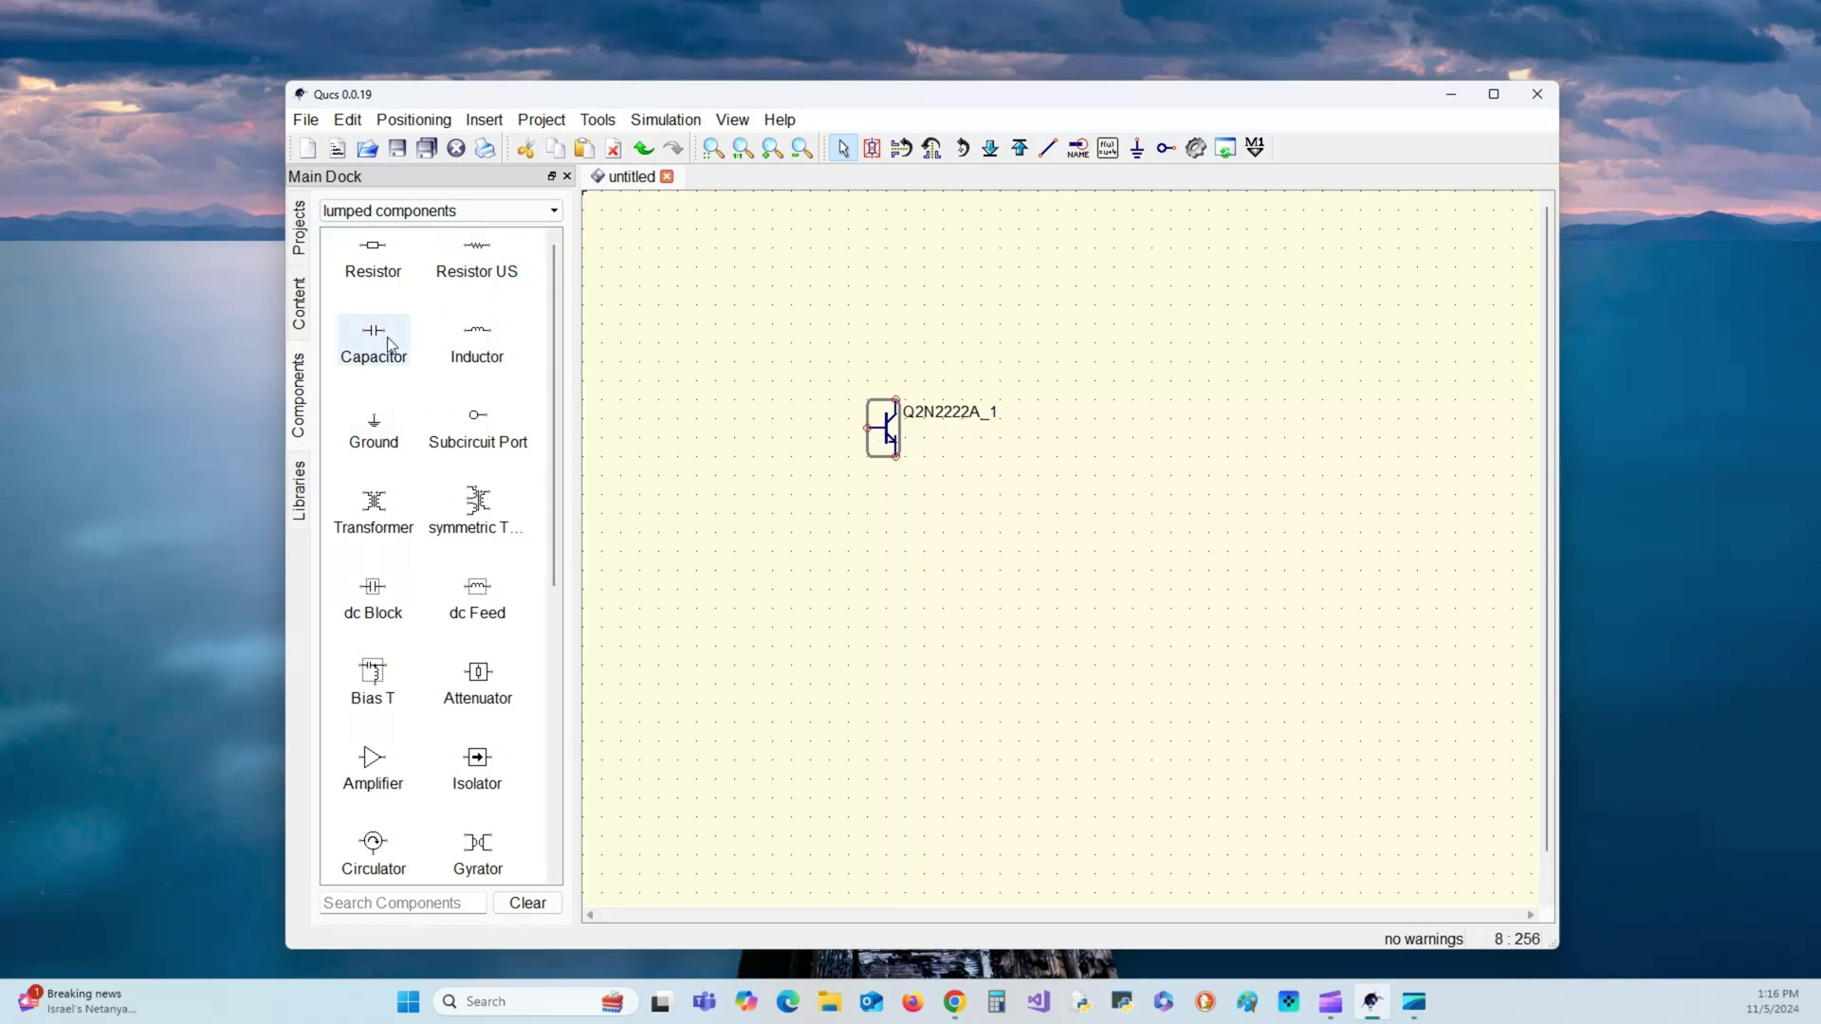
- Place a 50 Ohm resistor R1 below the transistor and open its properties dialog
left_click(346, 272)
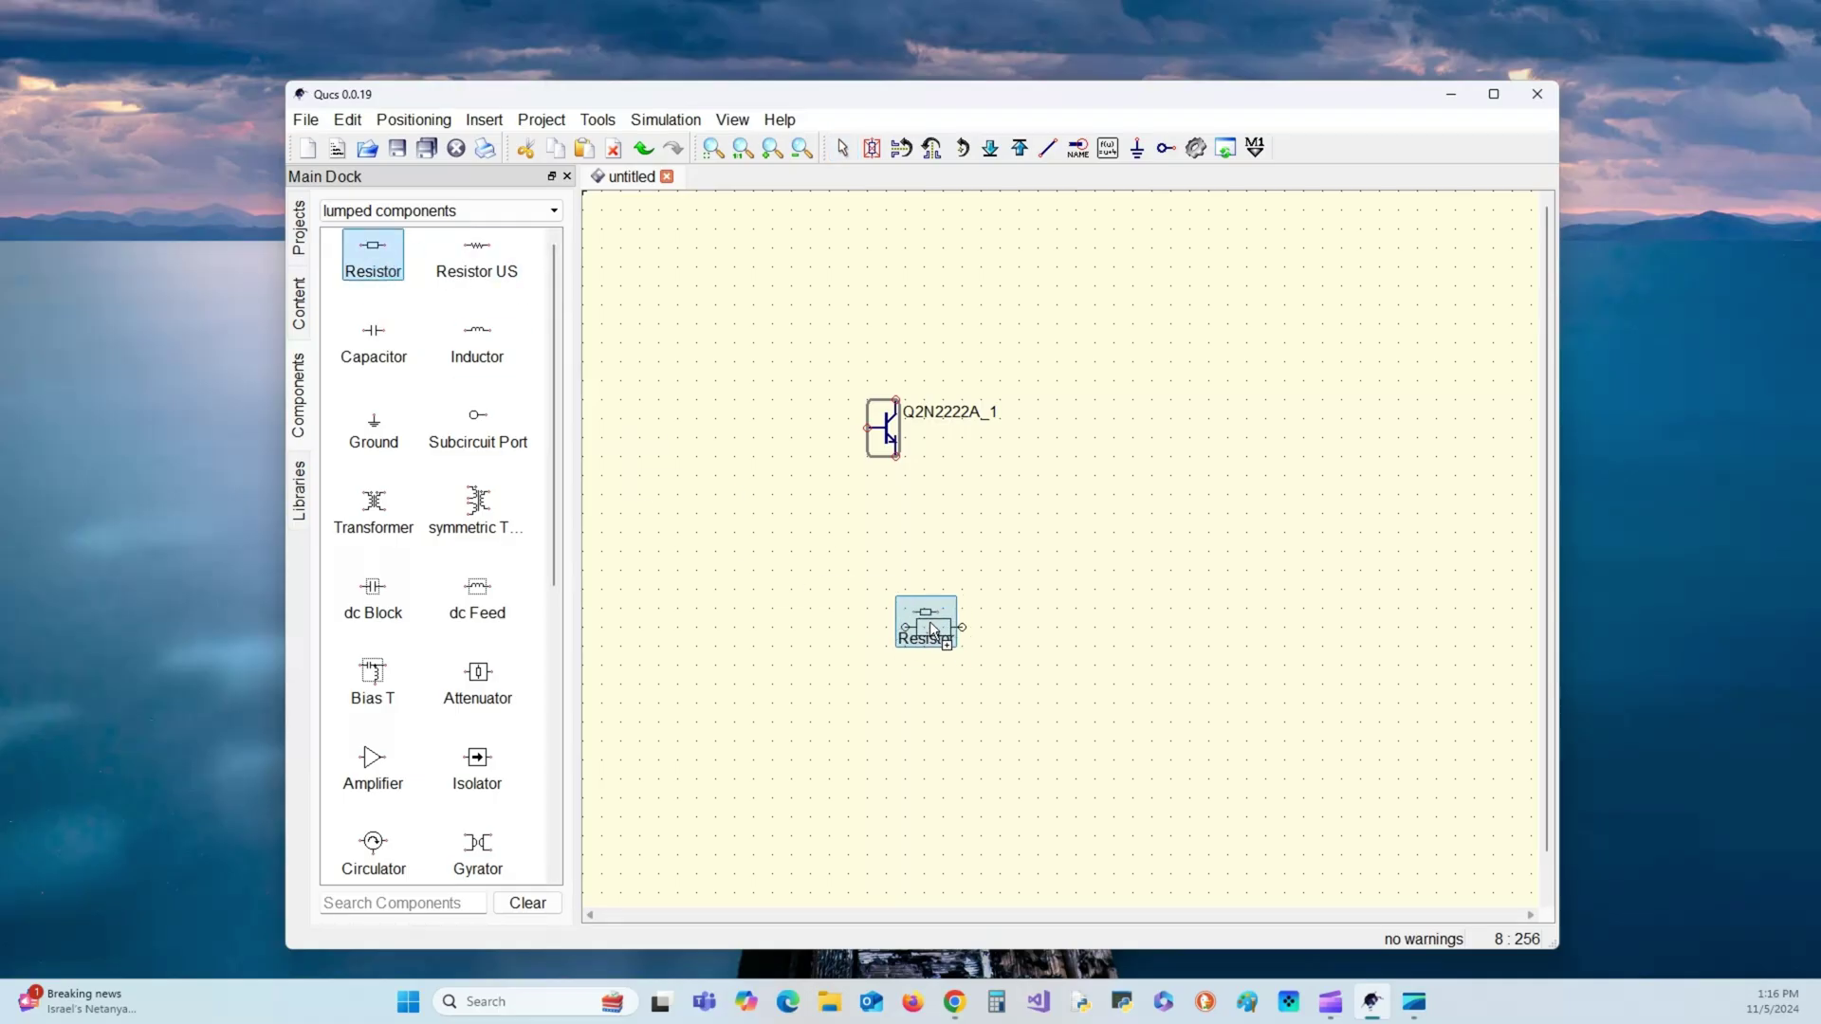
left_click(905, 580)
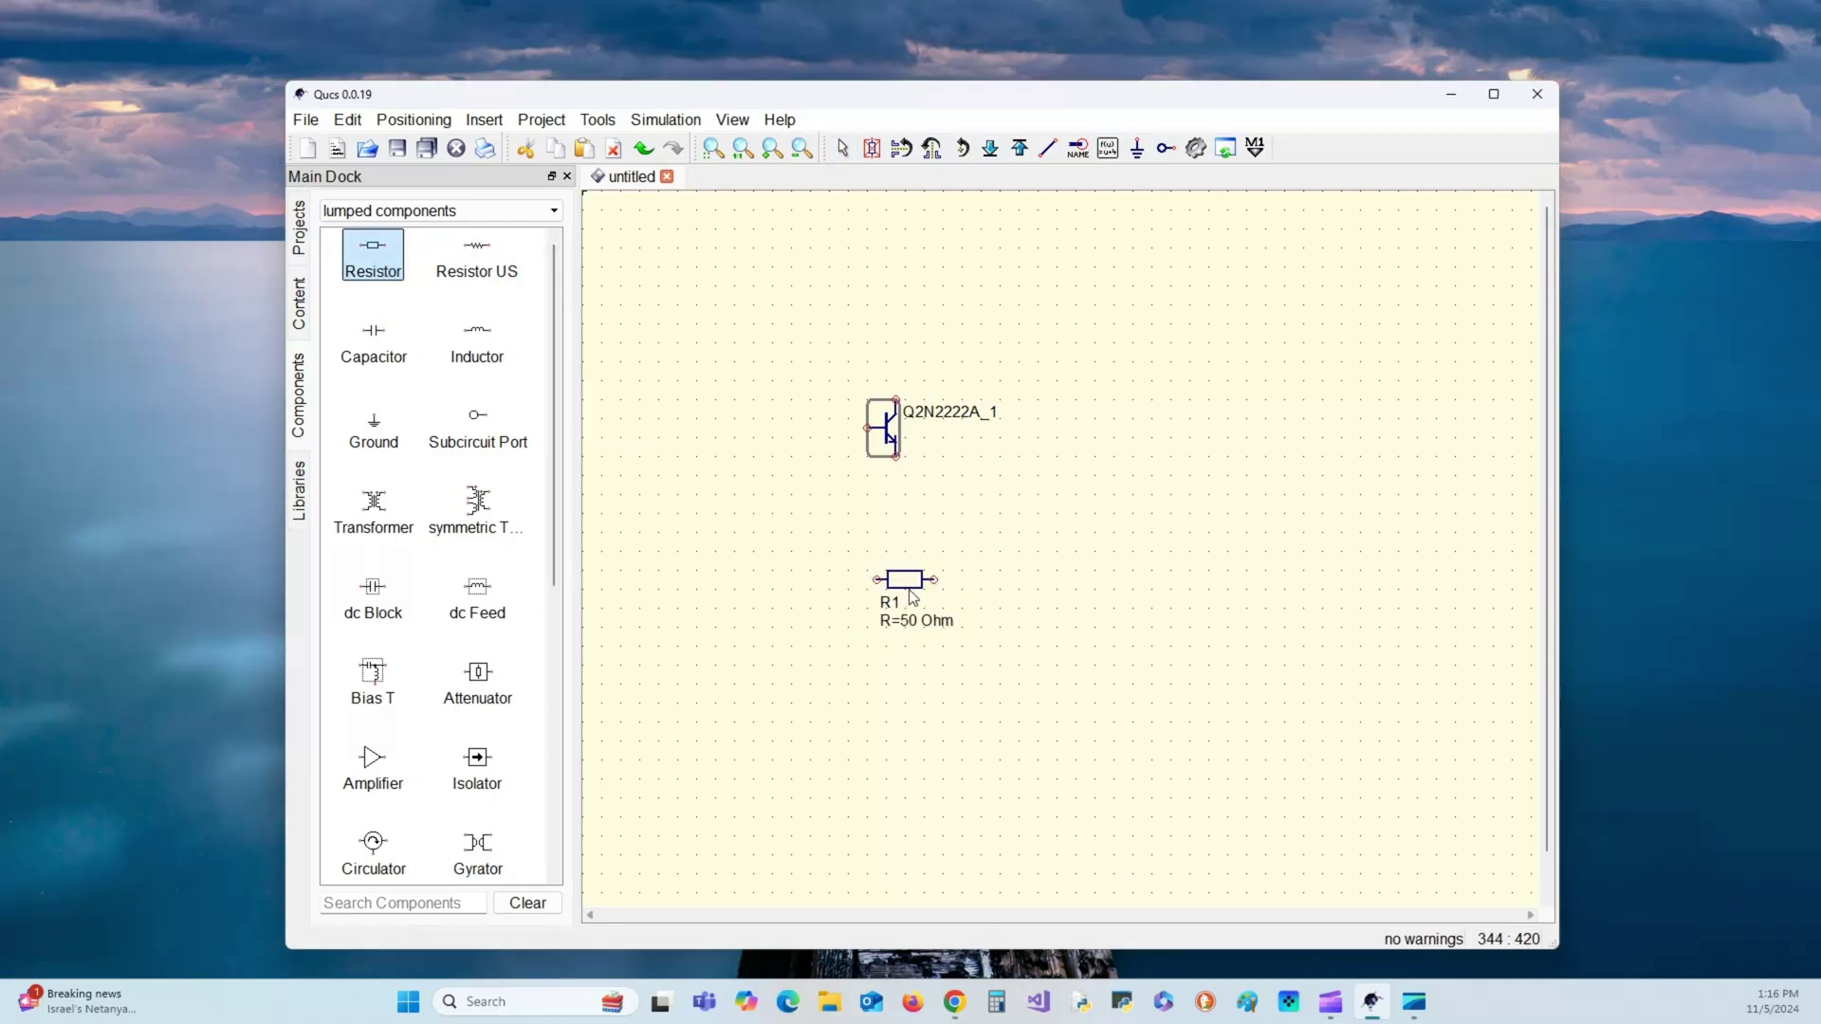
right_click(914, 580)
left_click(938, 589)
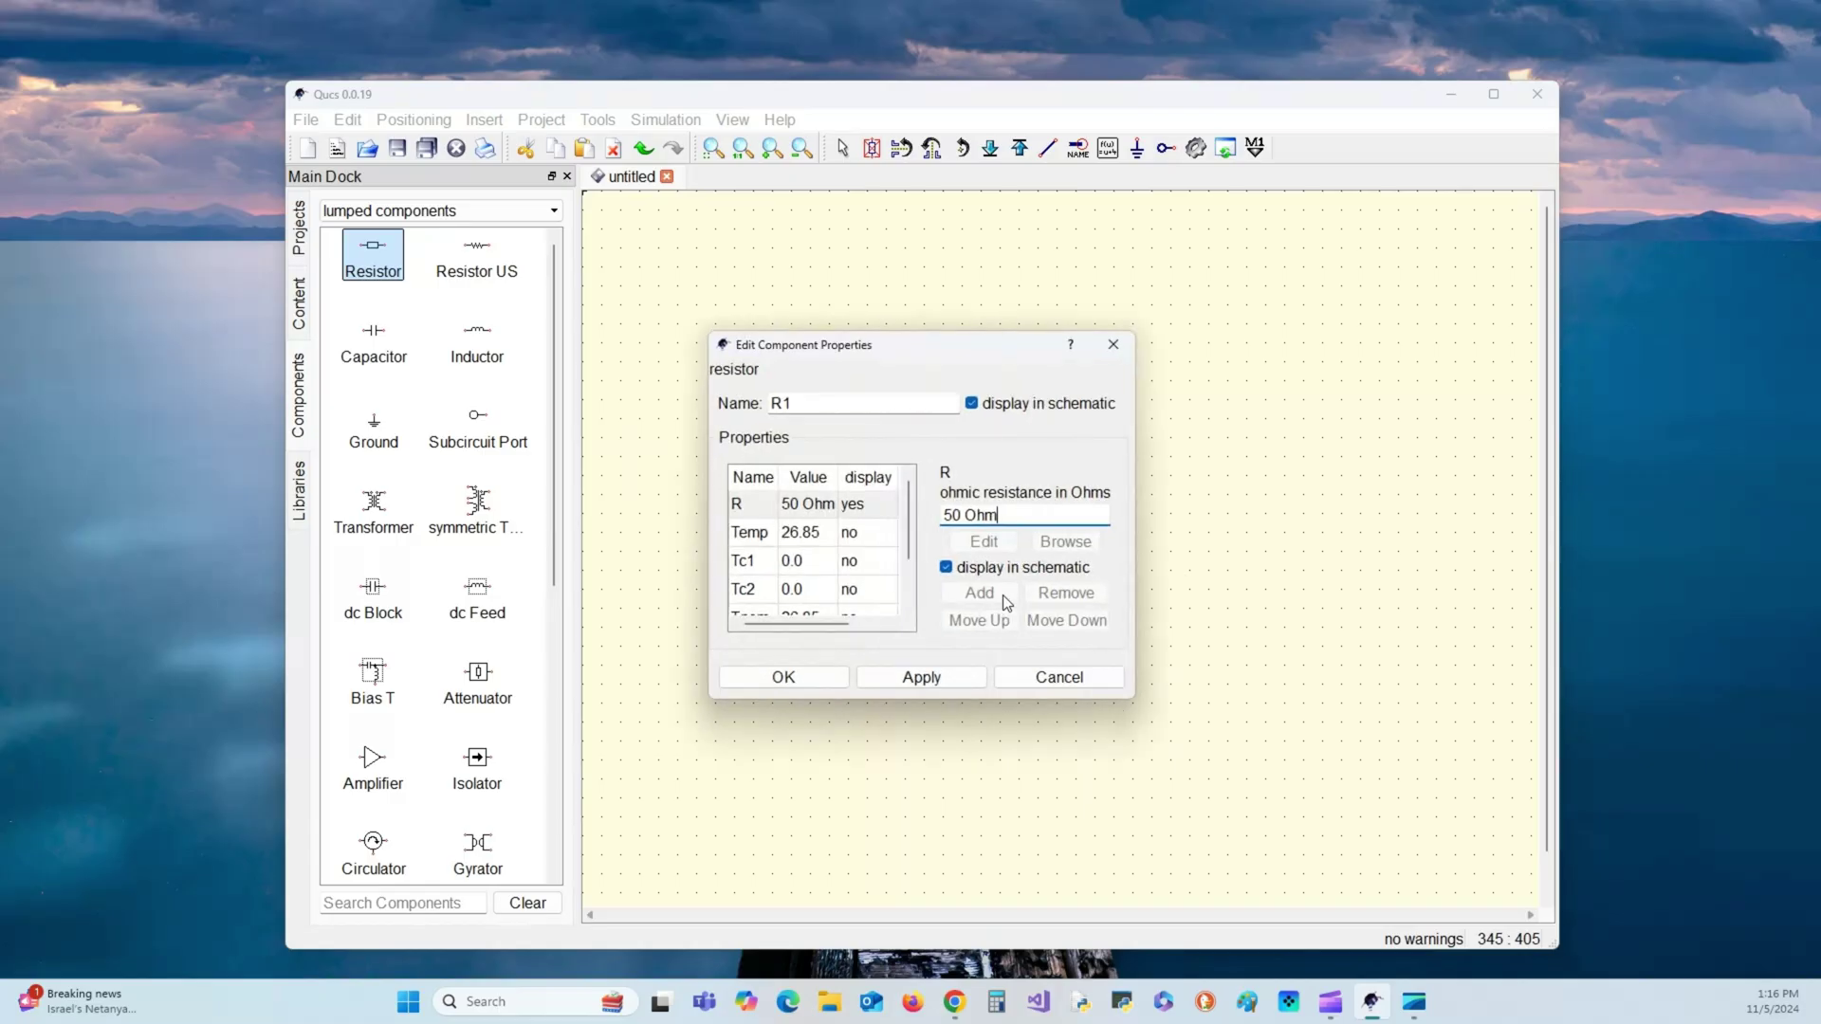
left_click_drag(1139, 707, 1374, 810)
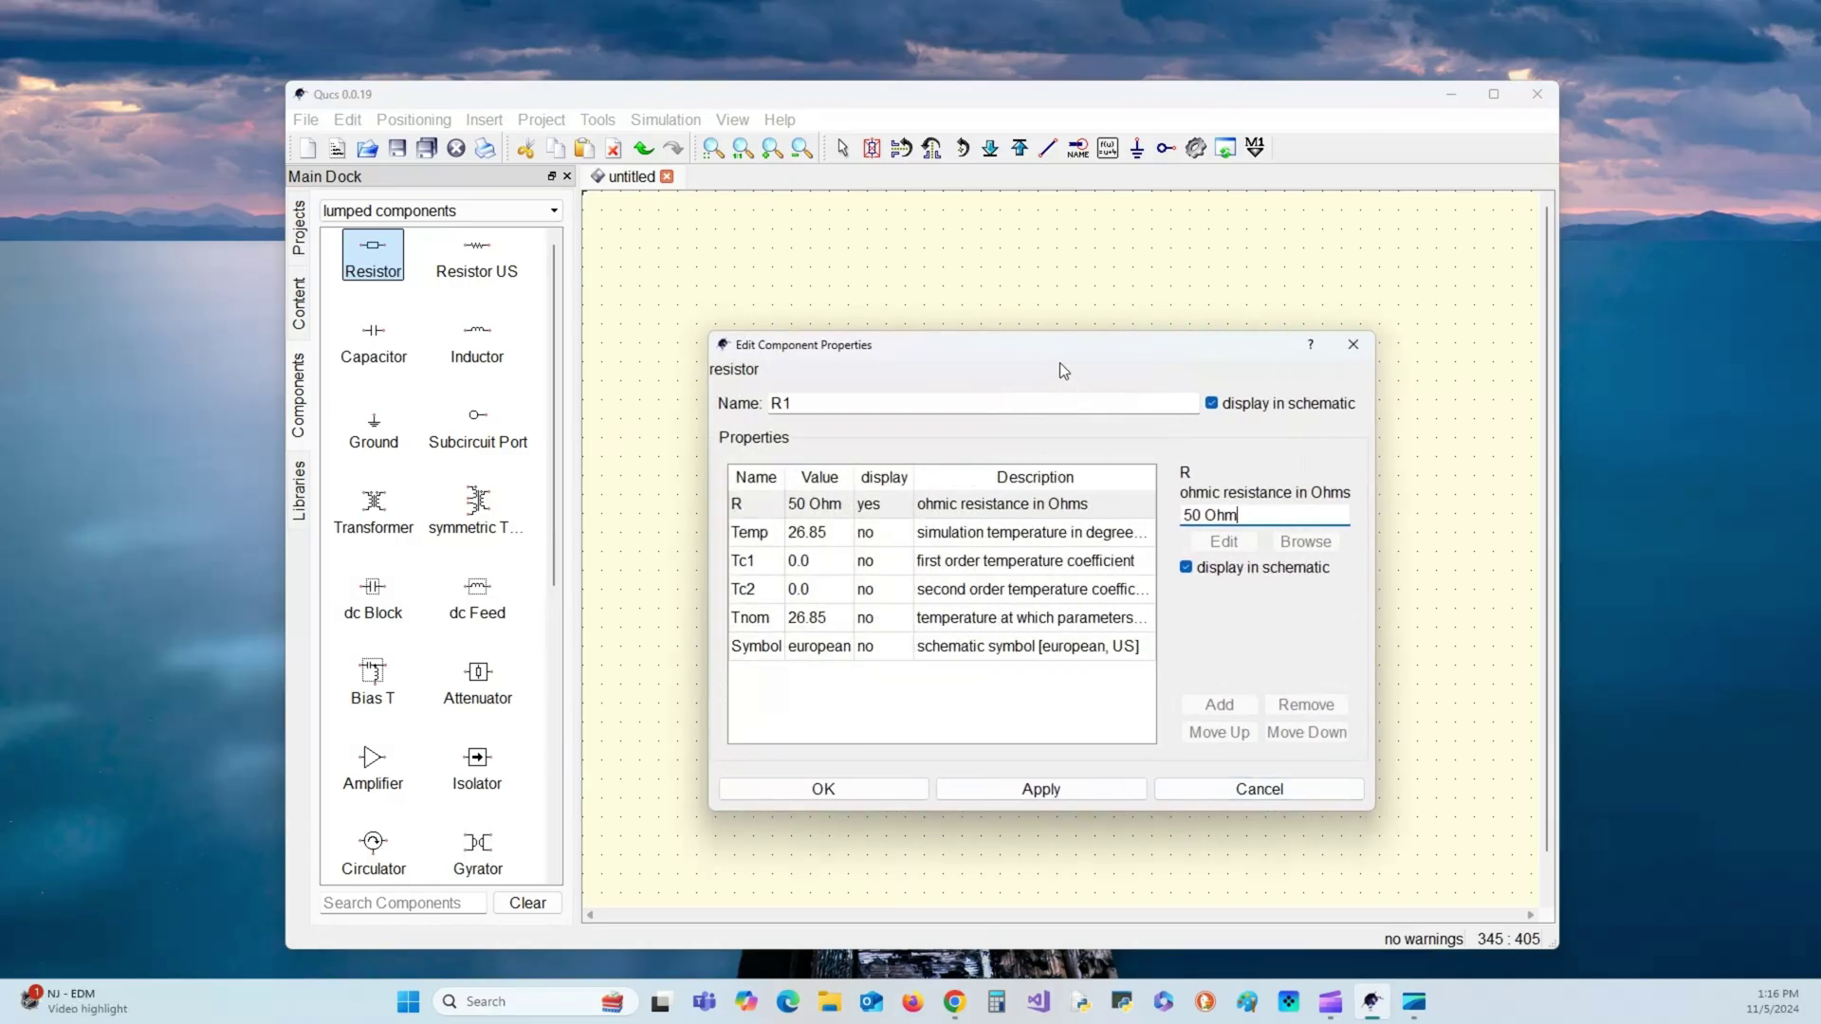
left_click_drag(1053, 361, 1335, 300)
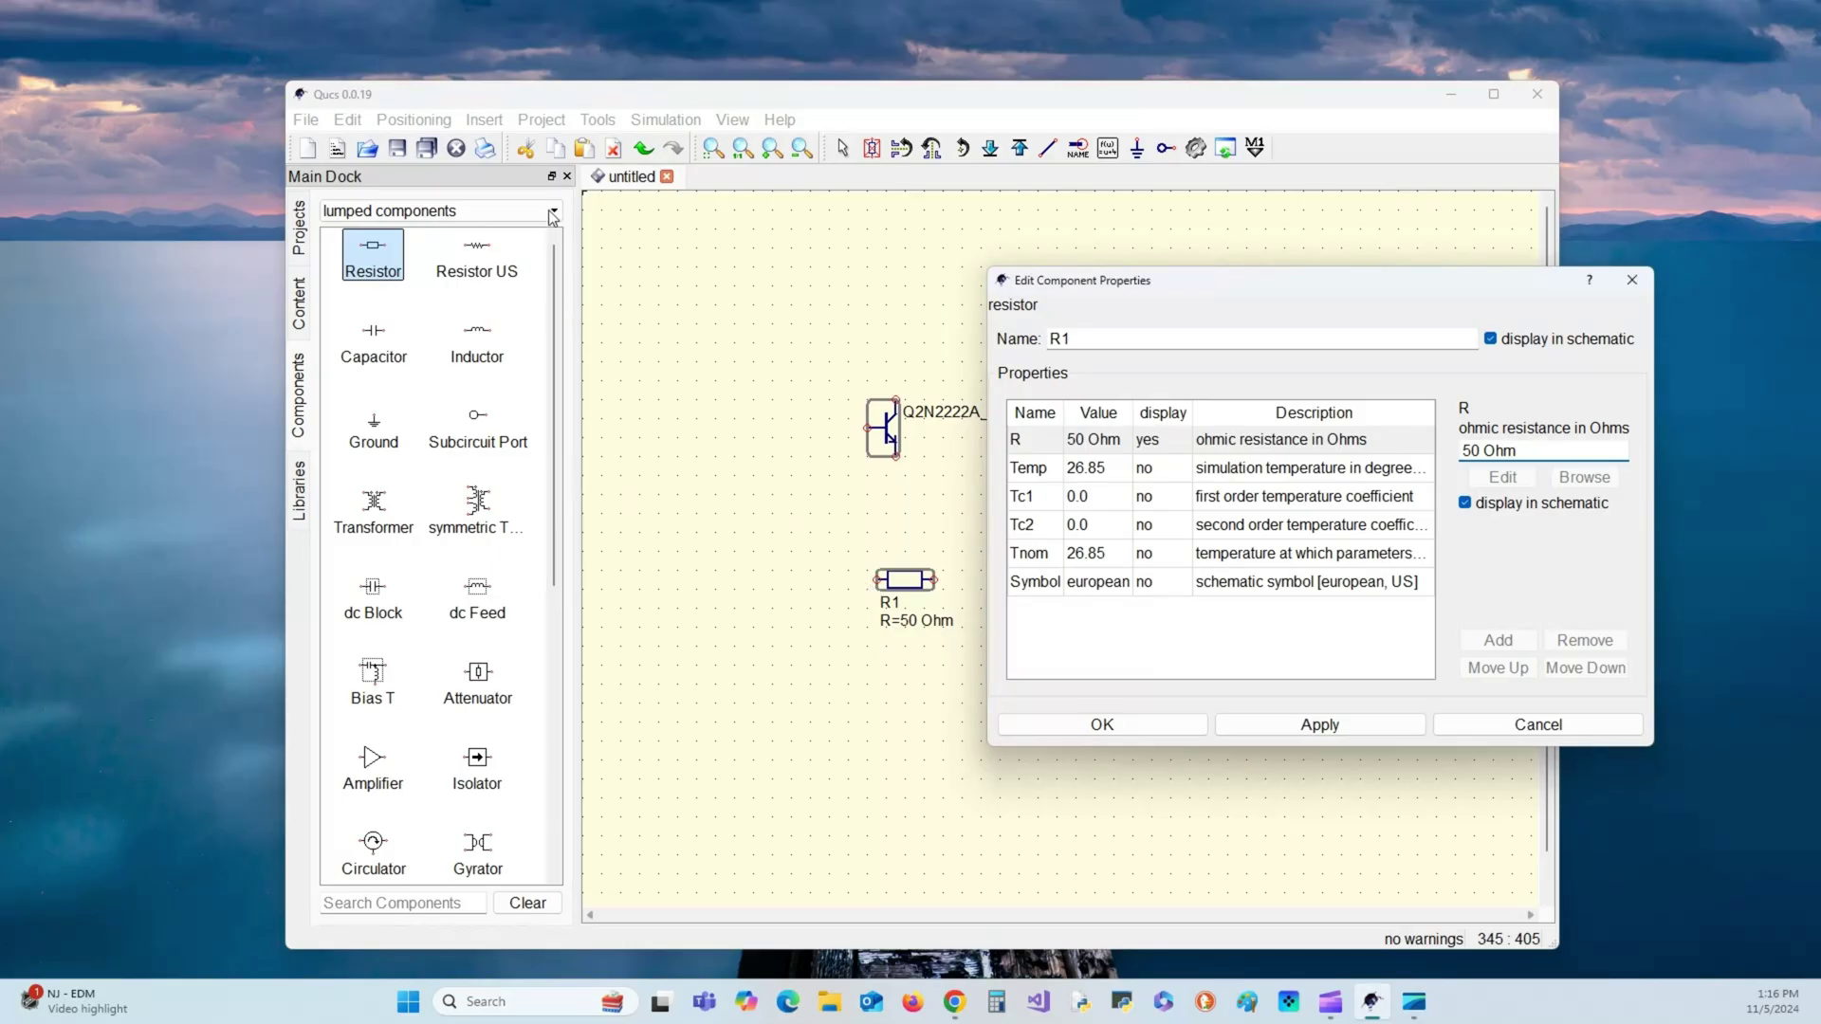
- Close R1's properties unchanged and switch the component palette to sources
left_click(1529, 732)
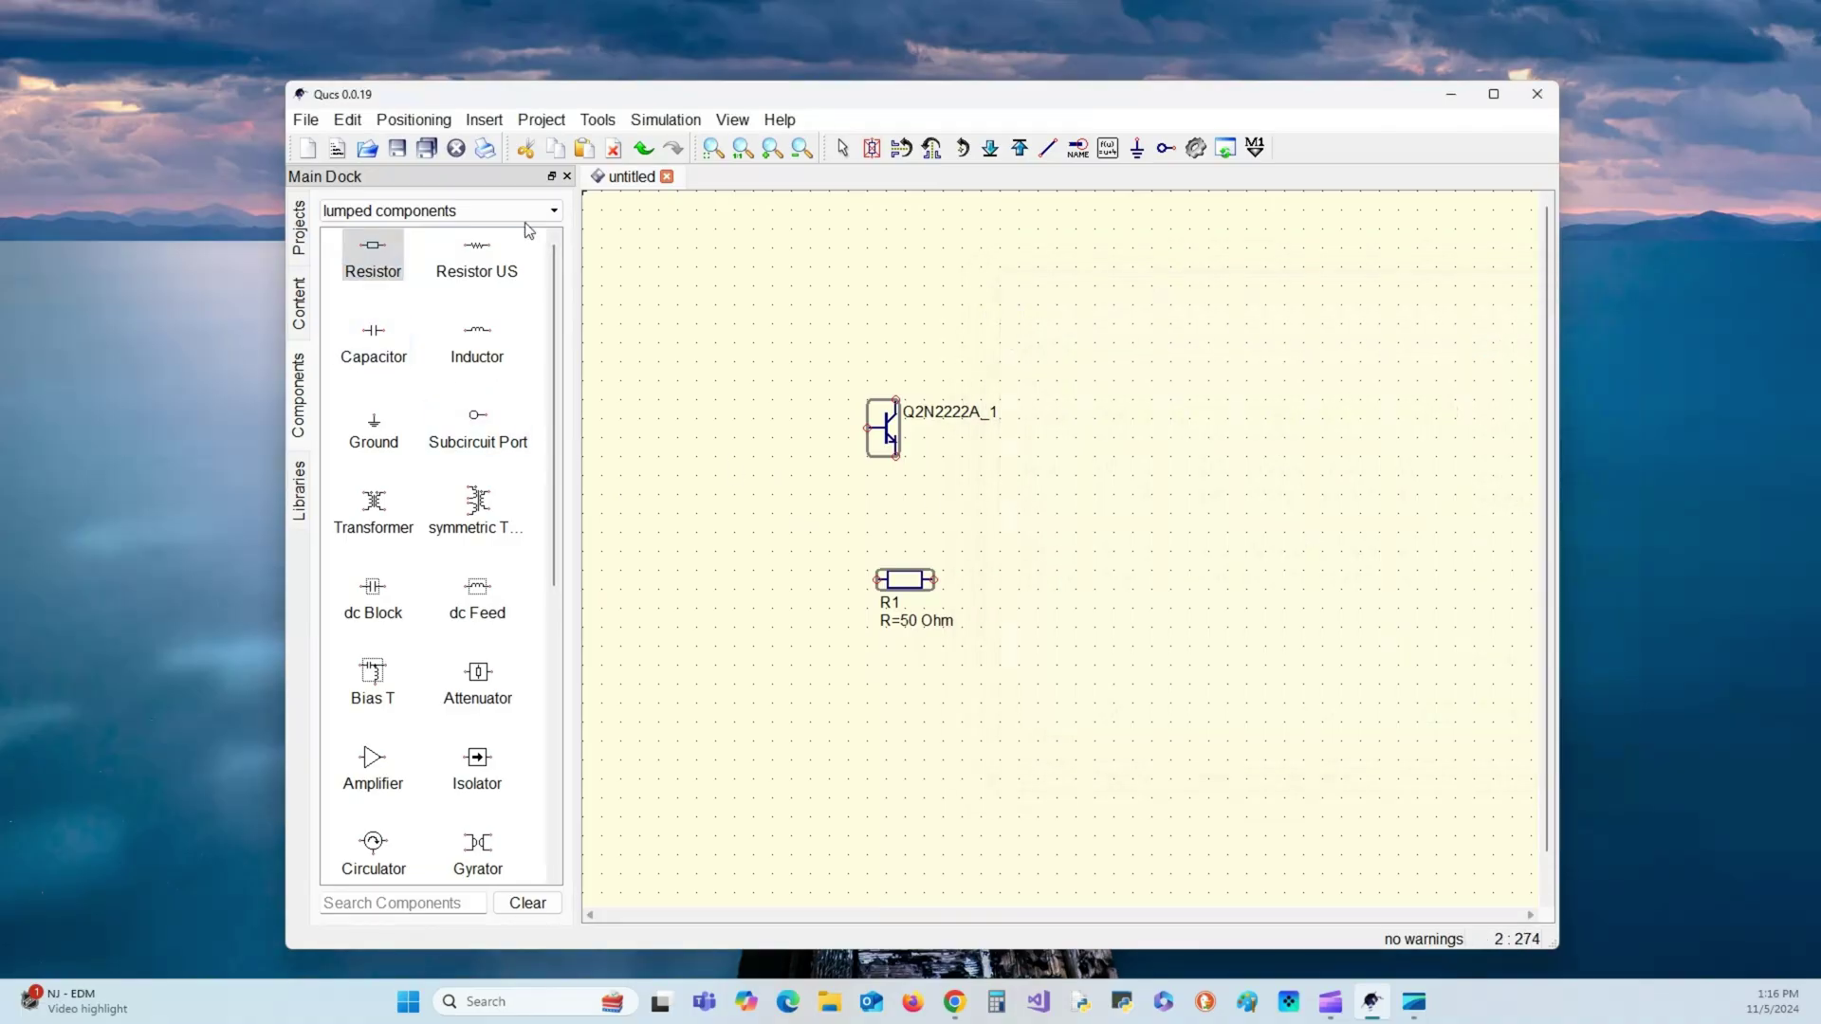
scroll(427, 406, "down", 8)
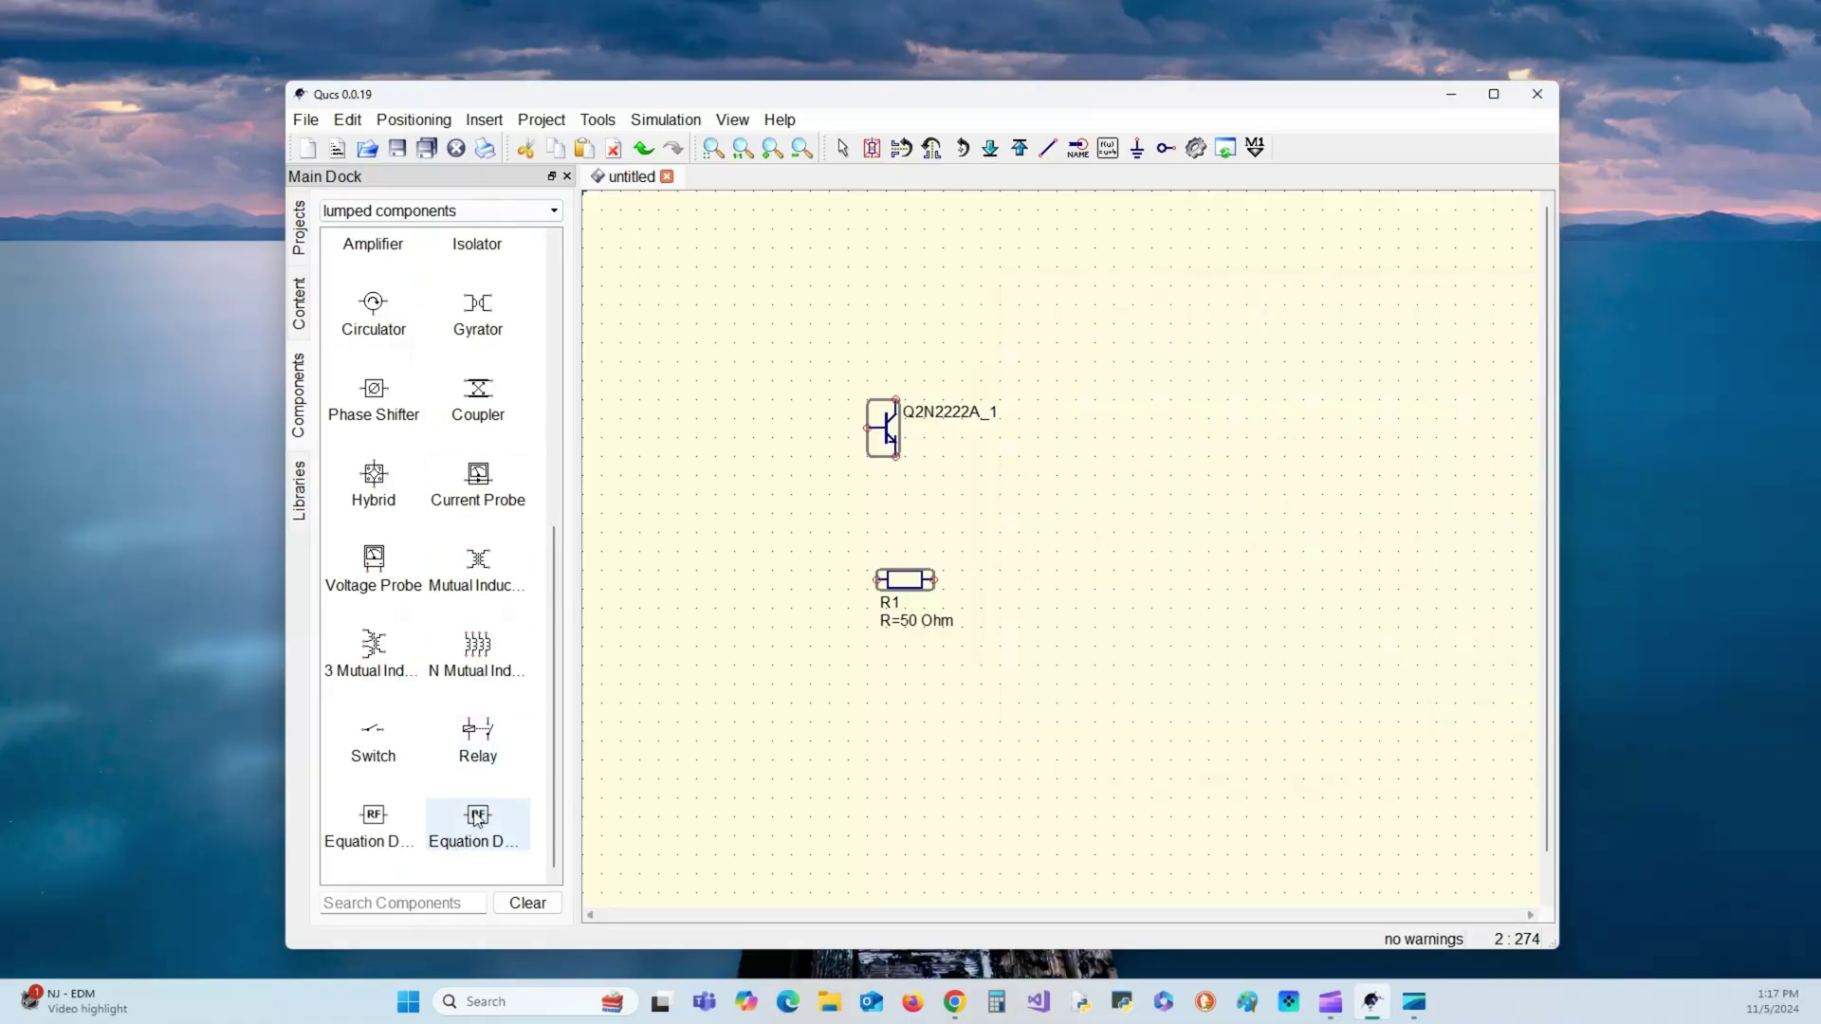
left_click(550, 218)
left_click(525, 251)
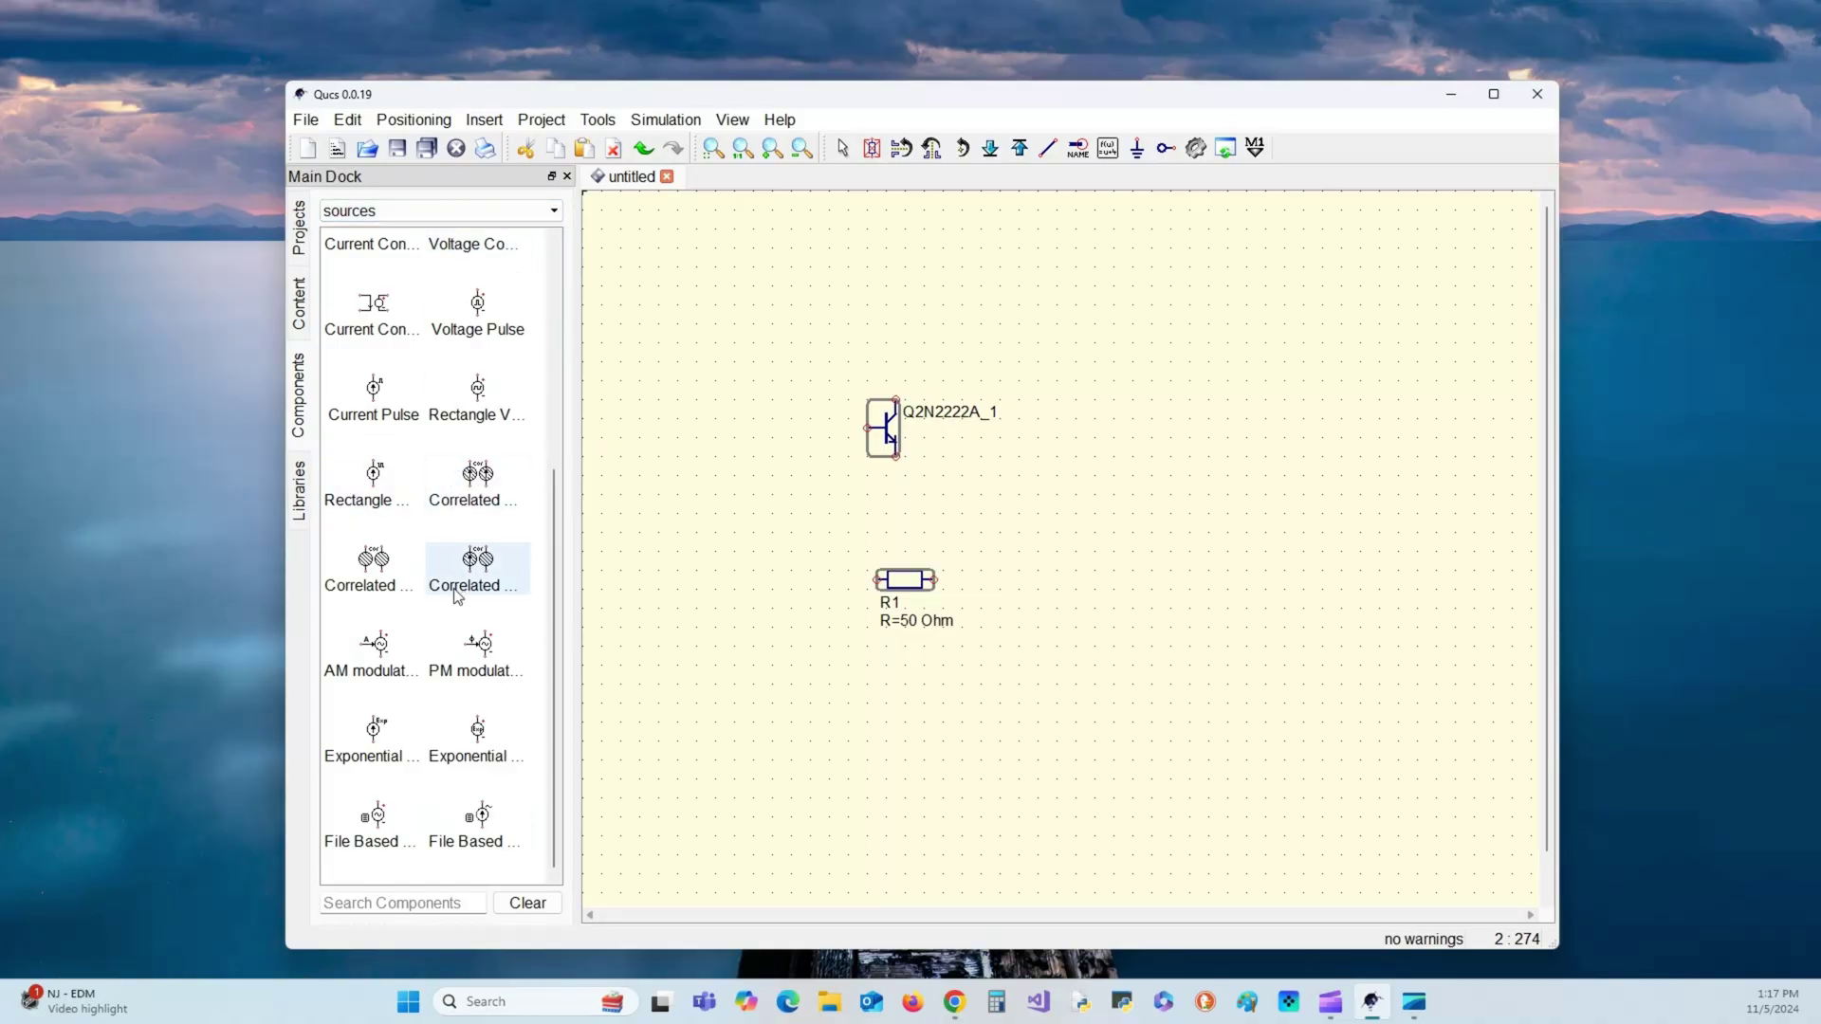
- Look over the sources list, then switch the palette to probes
scroll(458, 596, "up", 3)
scroll(458, 596, "down", 3)
scroll(458, 596, "up", 3)
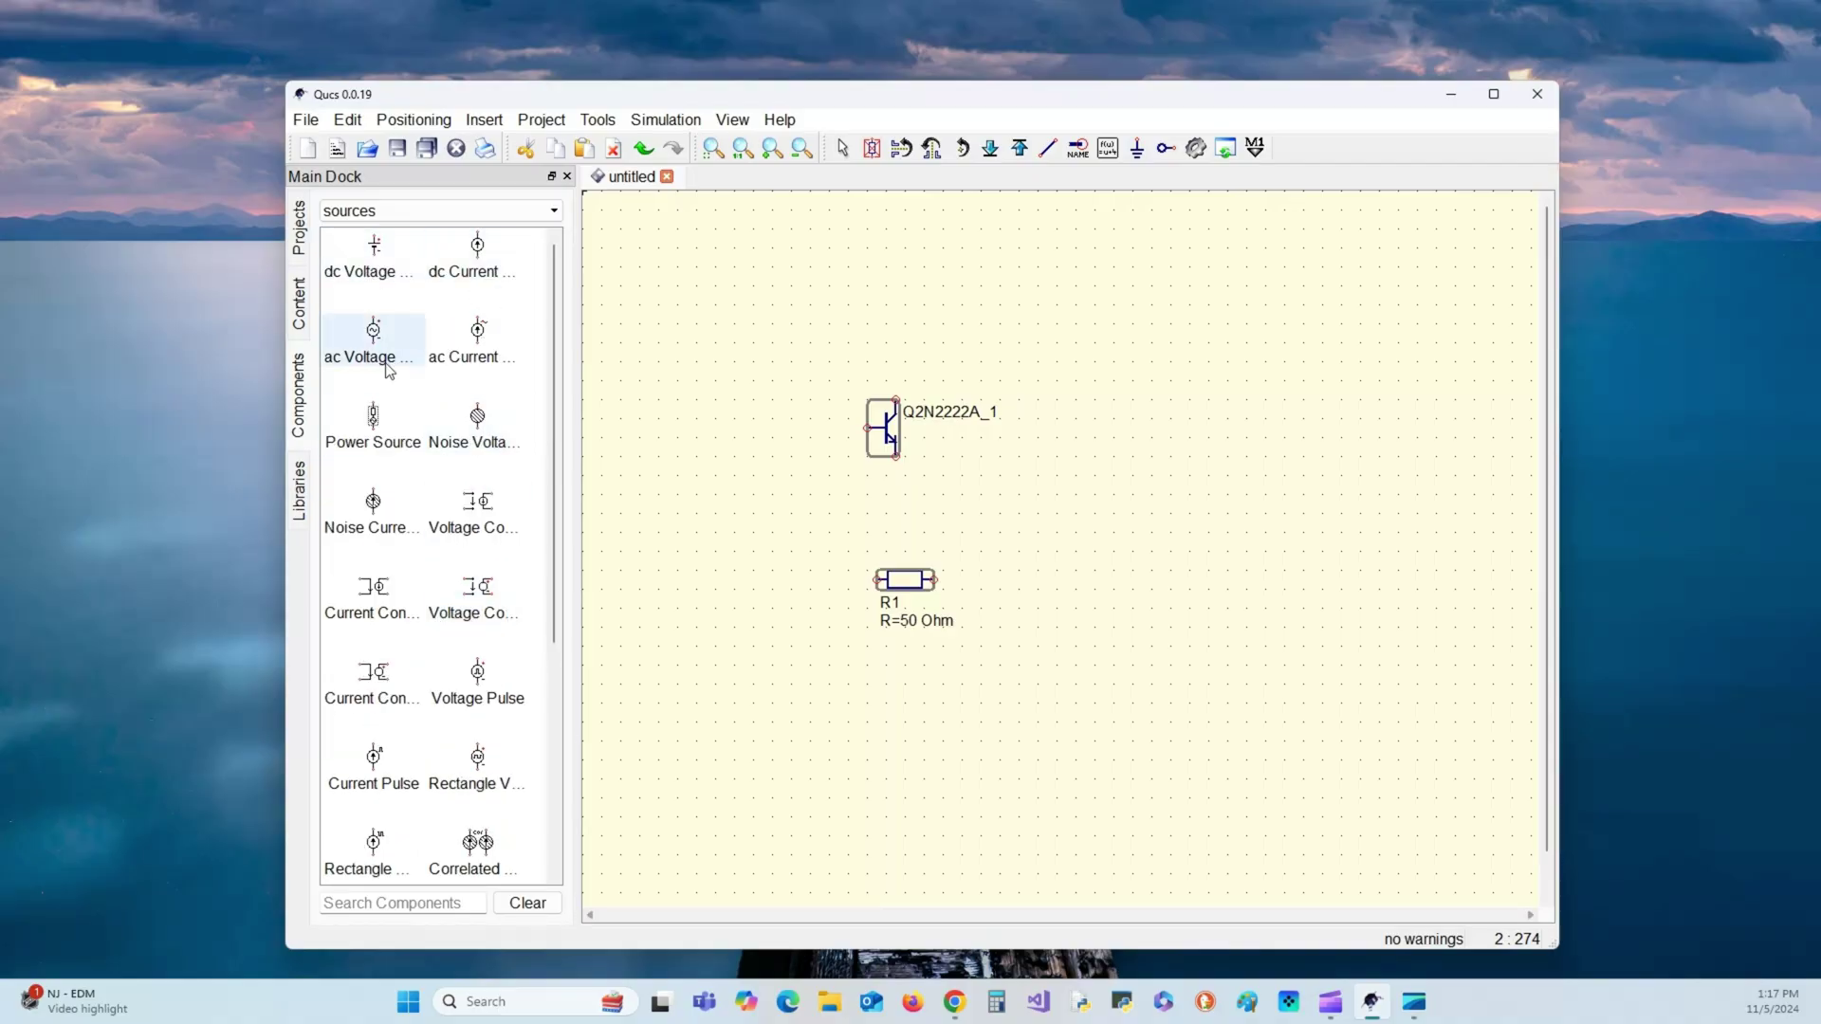
left_click(554, 217)
left_click(531, 260)
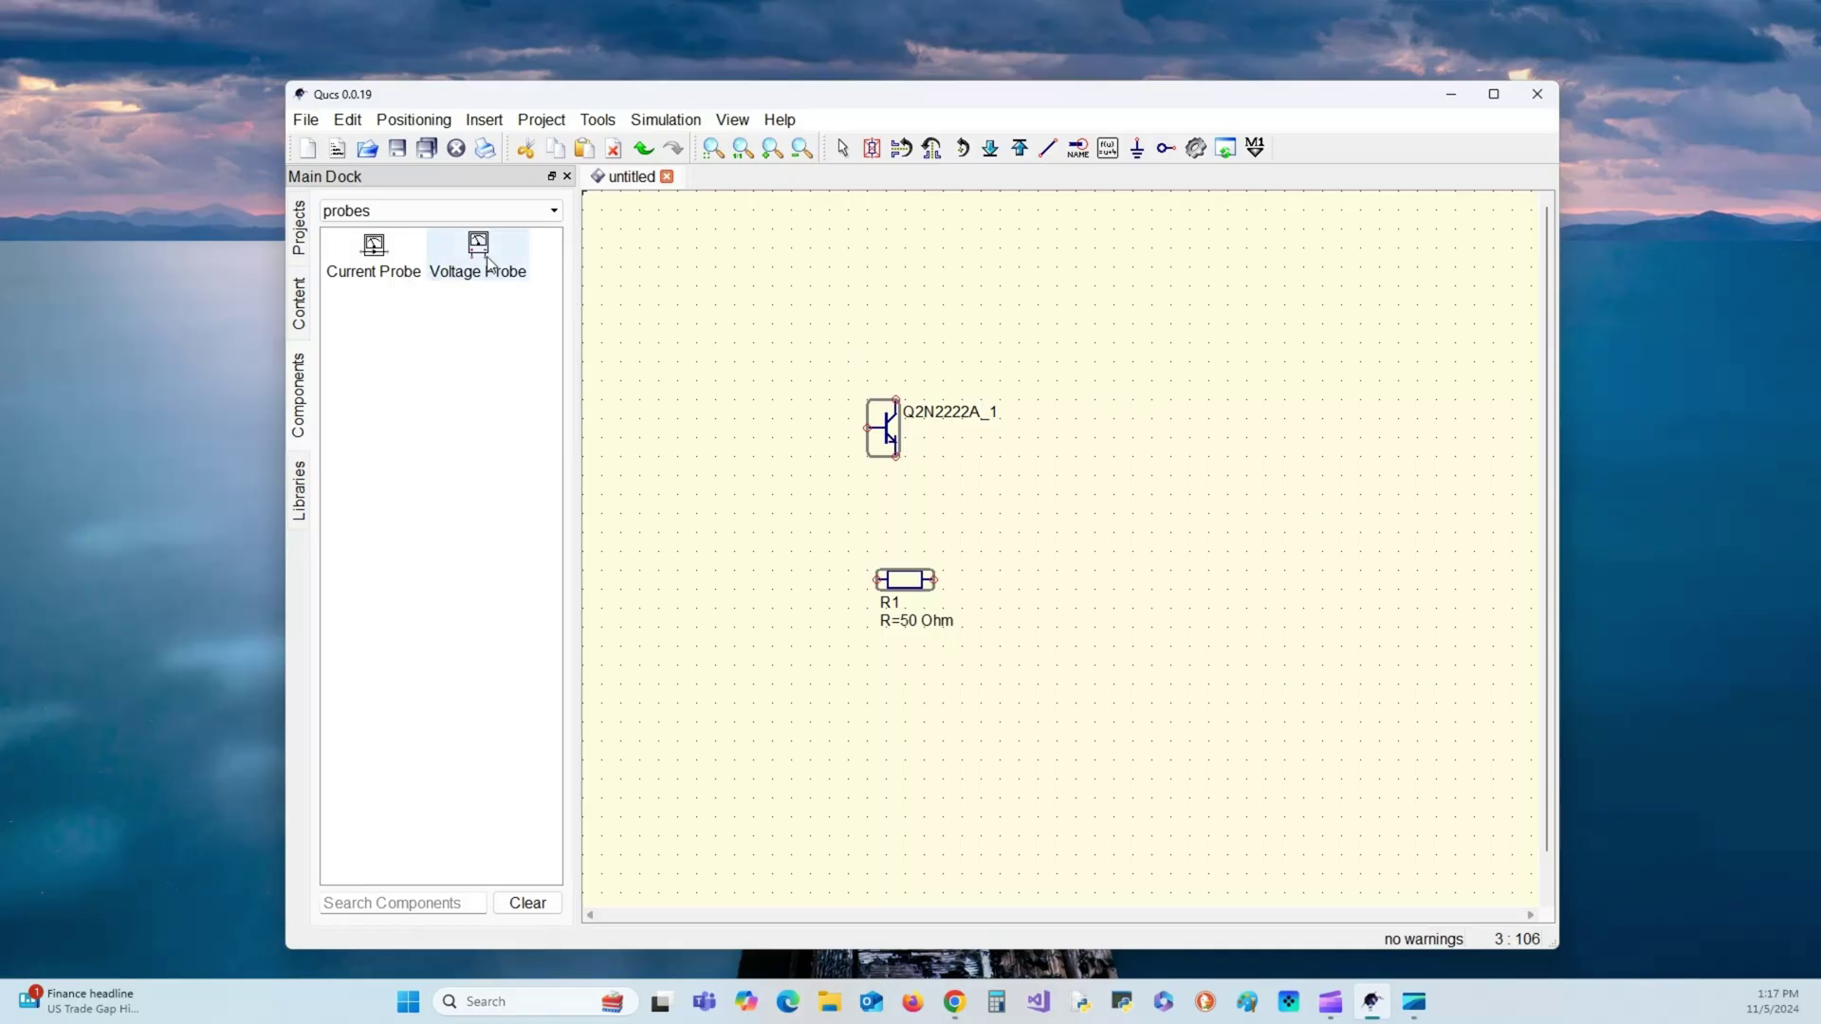
- Drag a Voltage Probe, Pr1, onto the canvas above Q2N2222A_1
left_click_drag(484, 258, 886, 304)
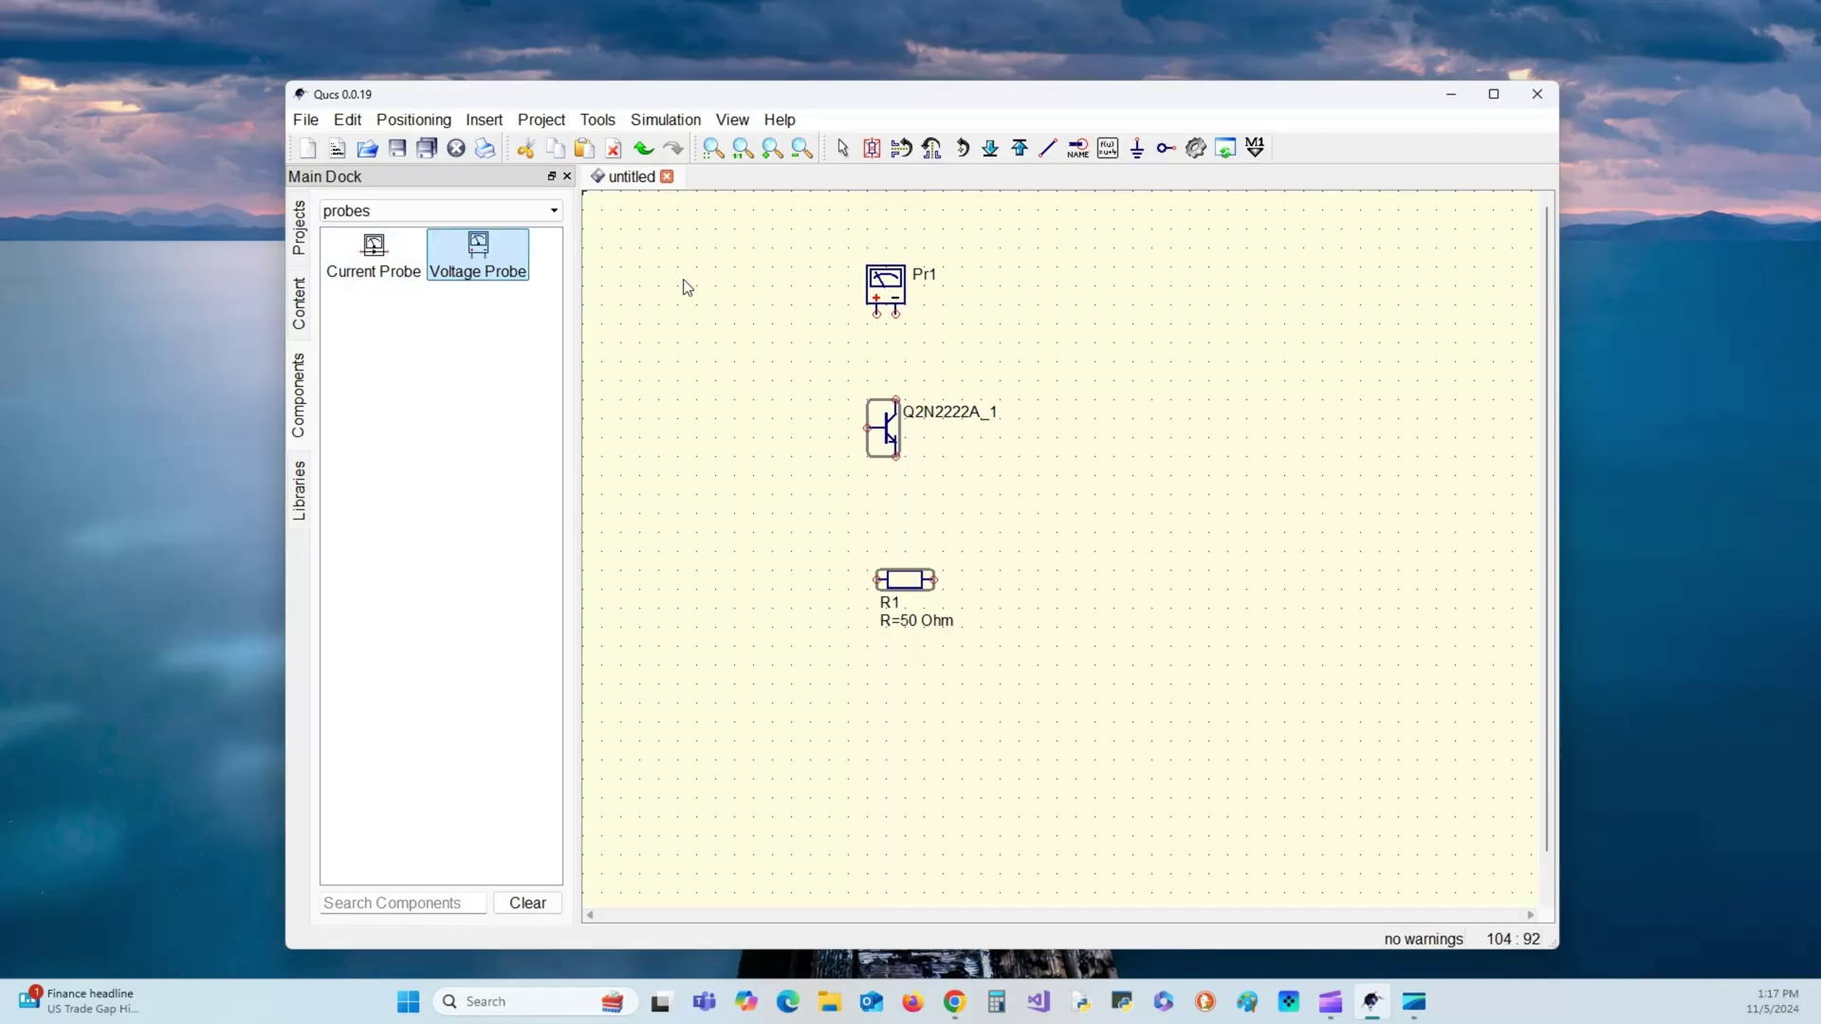
left_click(553, 210)
- Switch the component palette through transmission lines, nonlinear components, then verilog-a devices
left_click(500, 283)
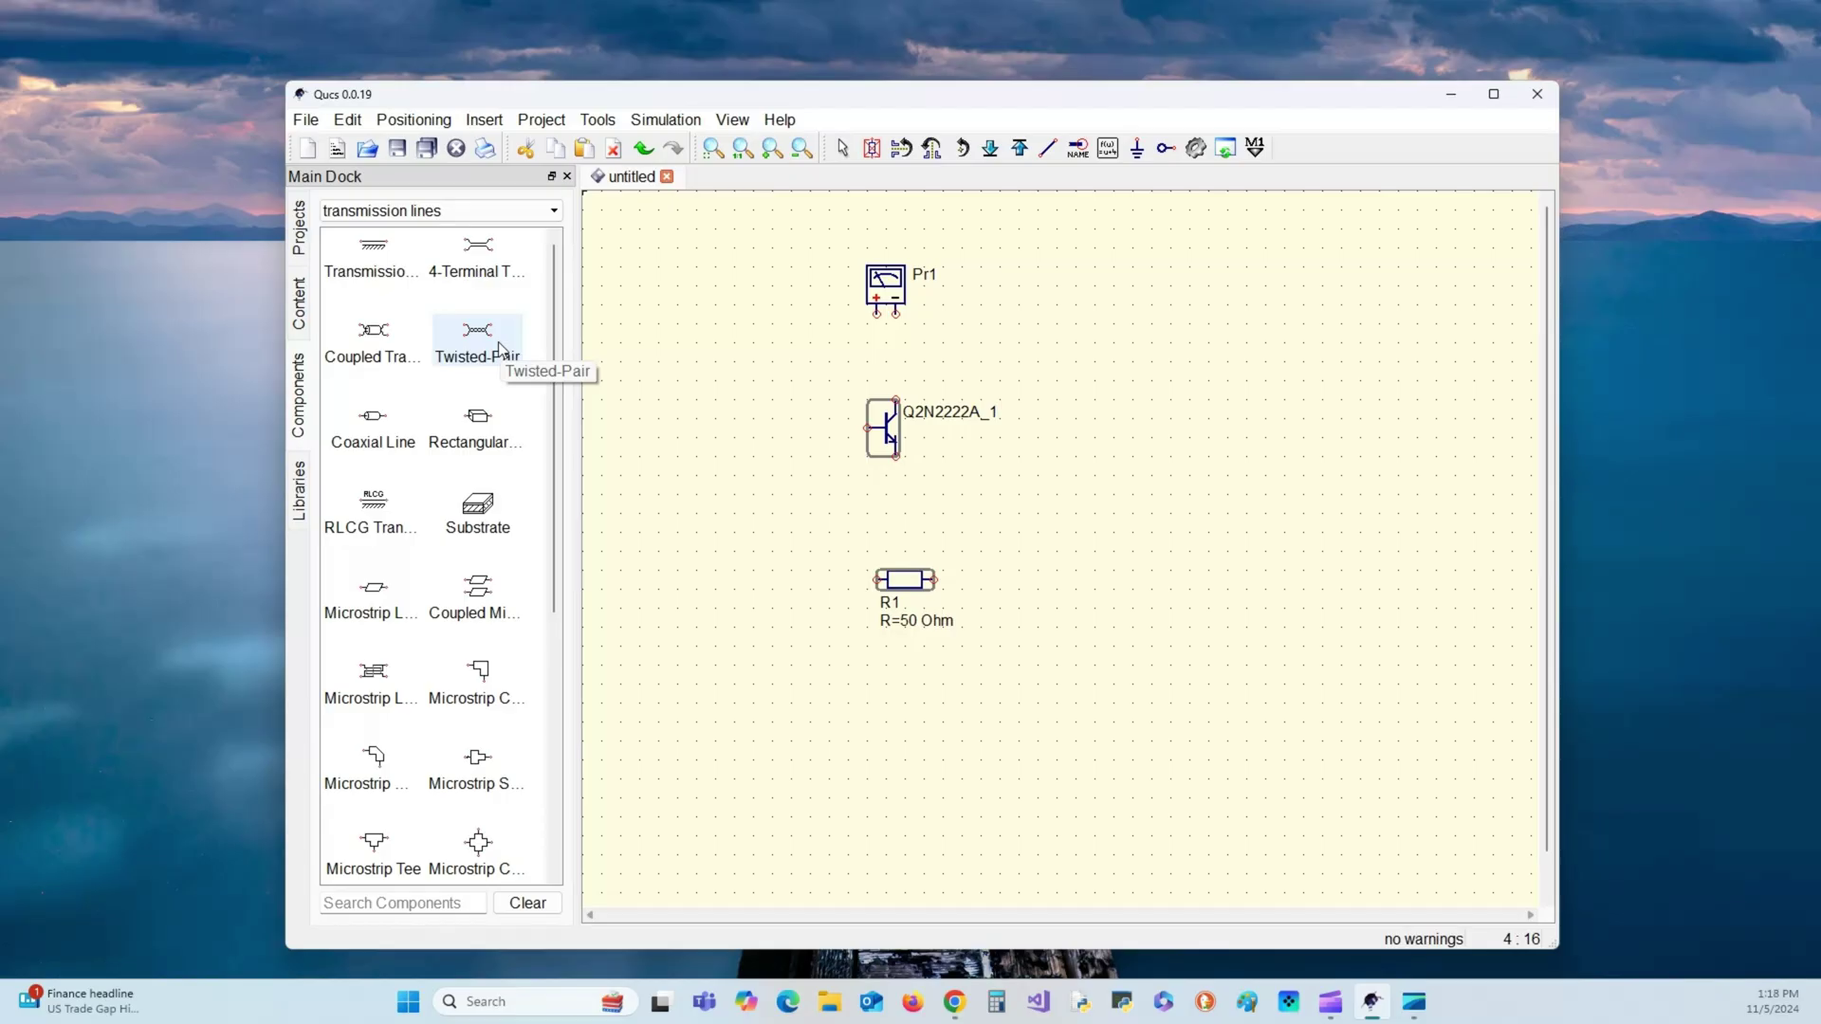
left_click(554, 211)
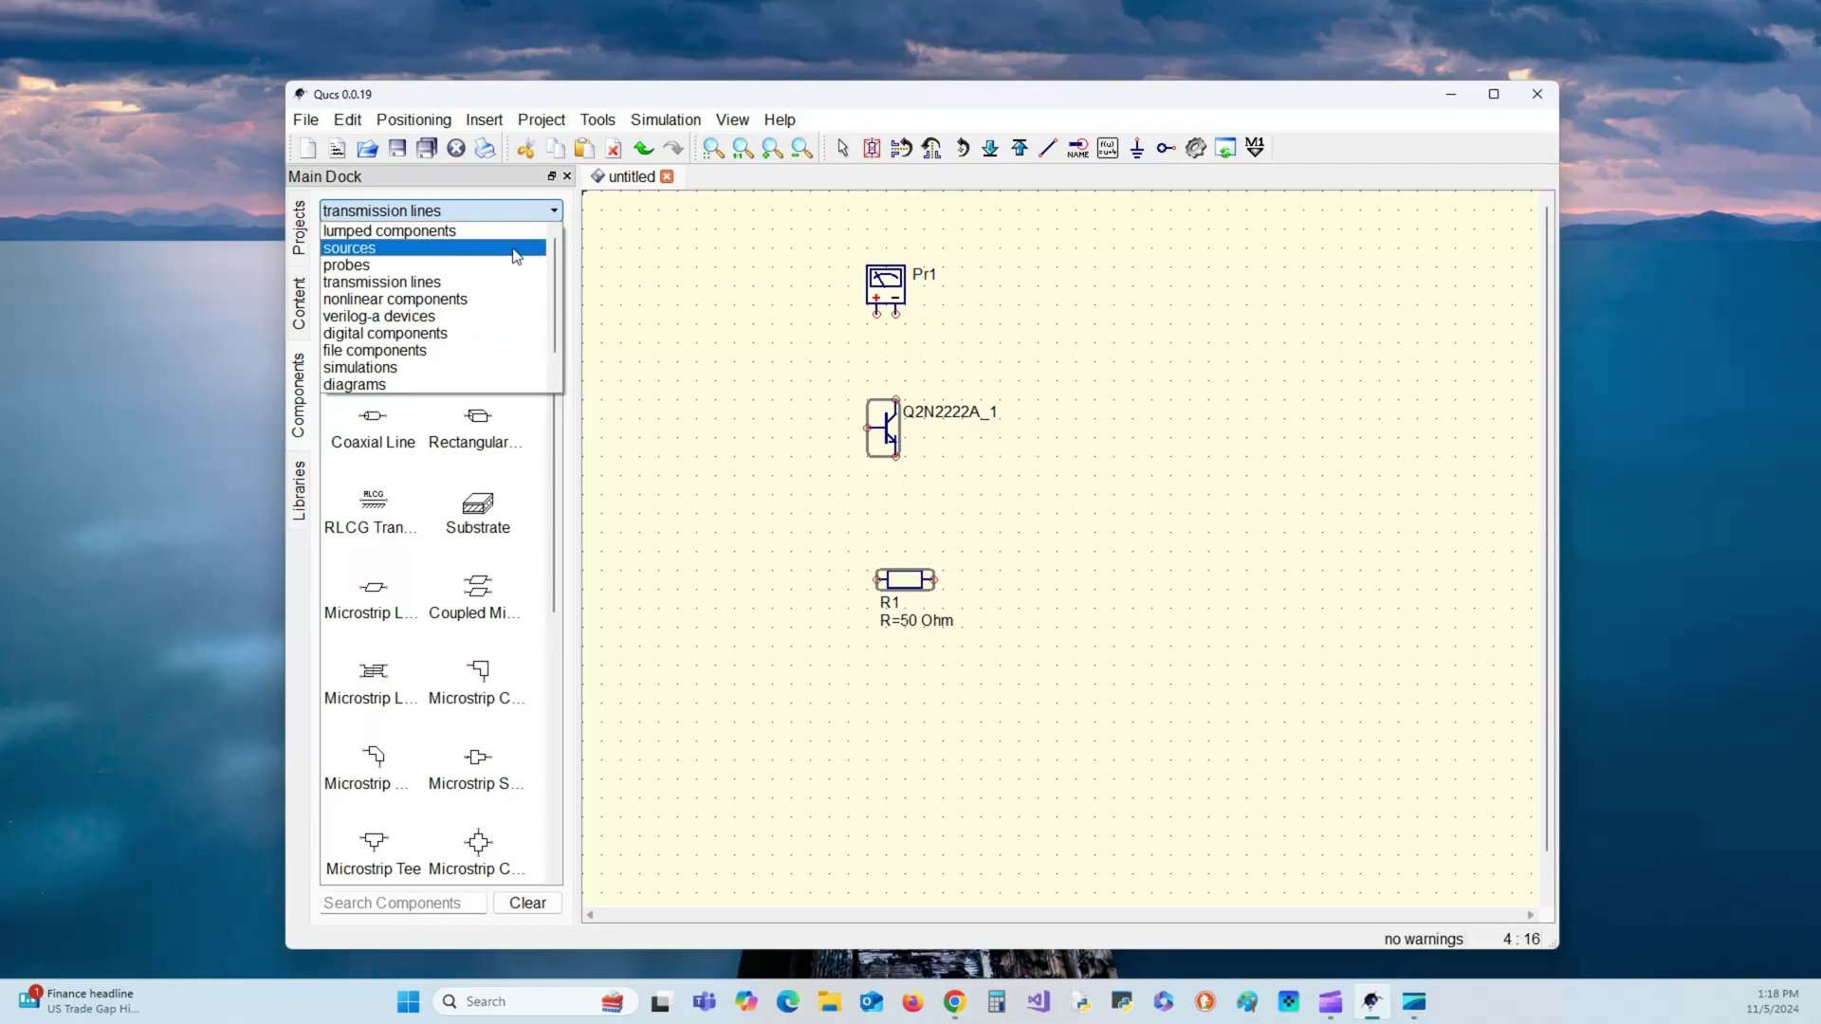
left_click(494, 302)
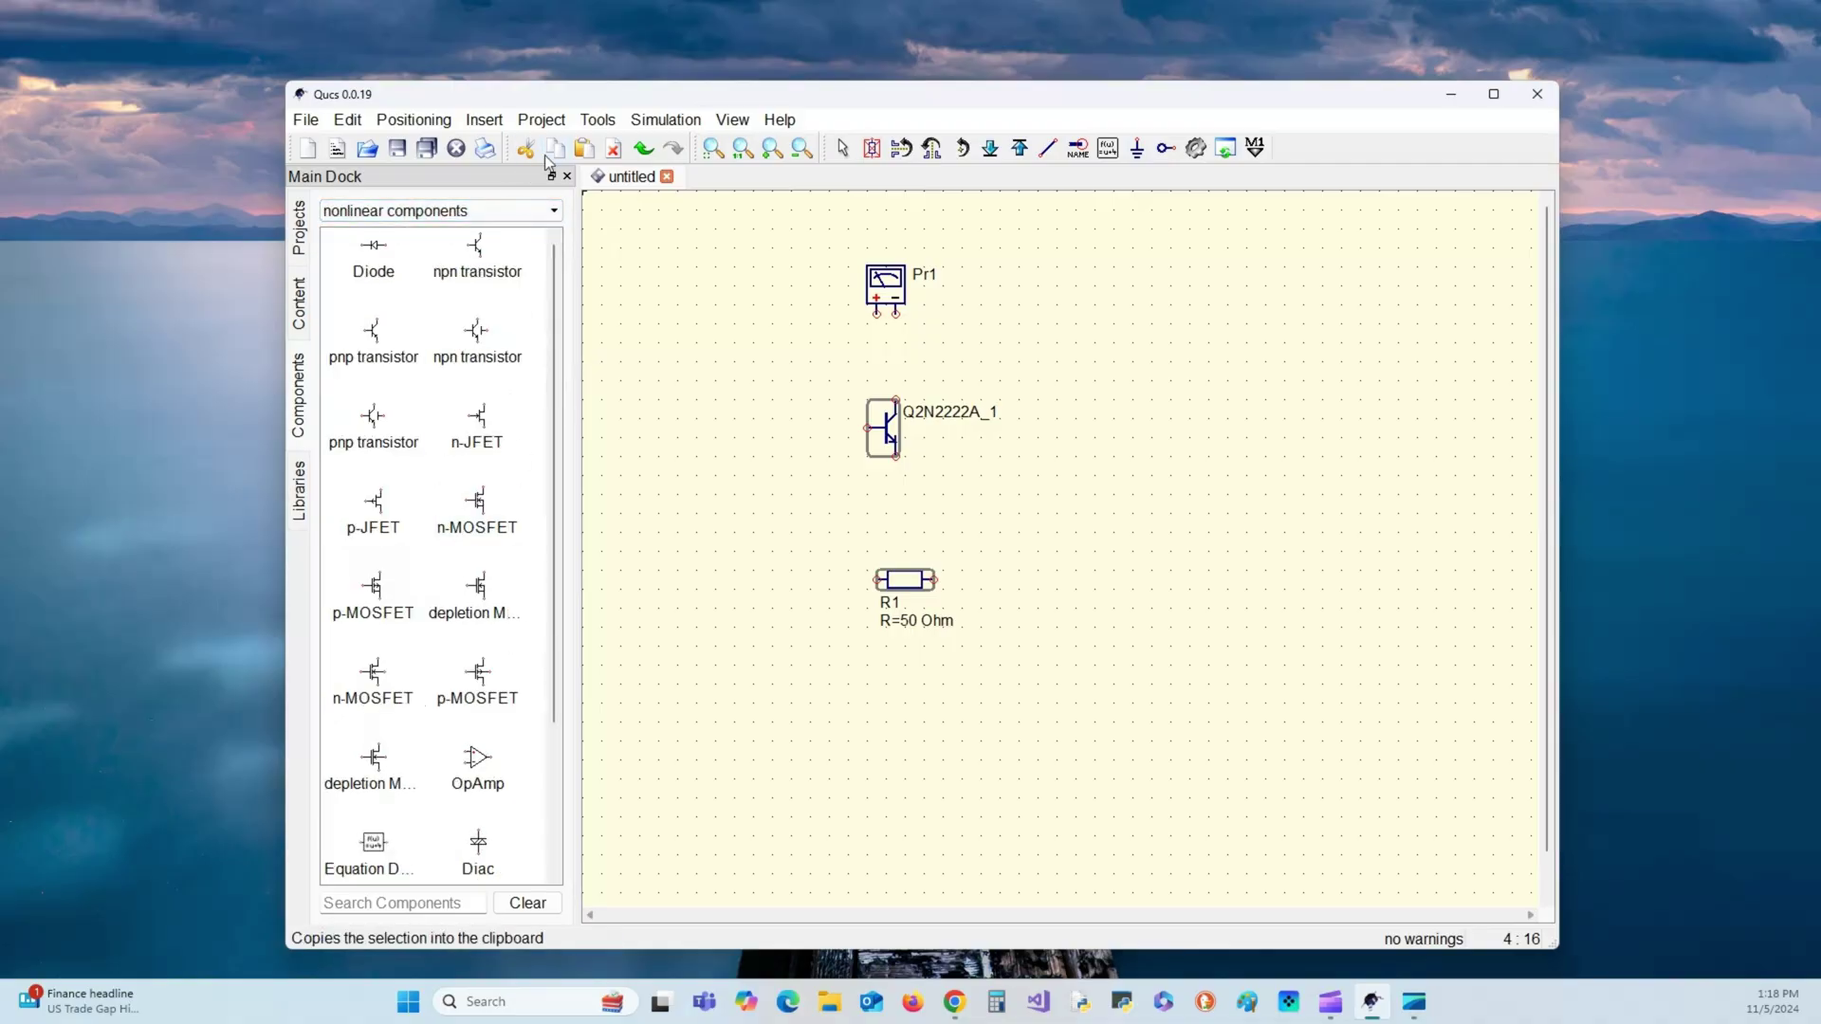
left_click(555, 216)
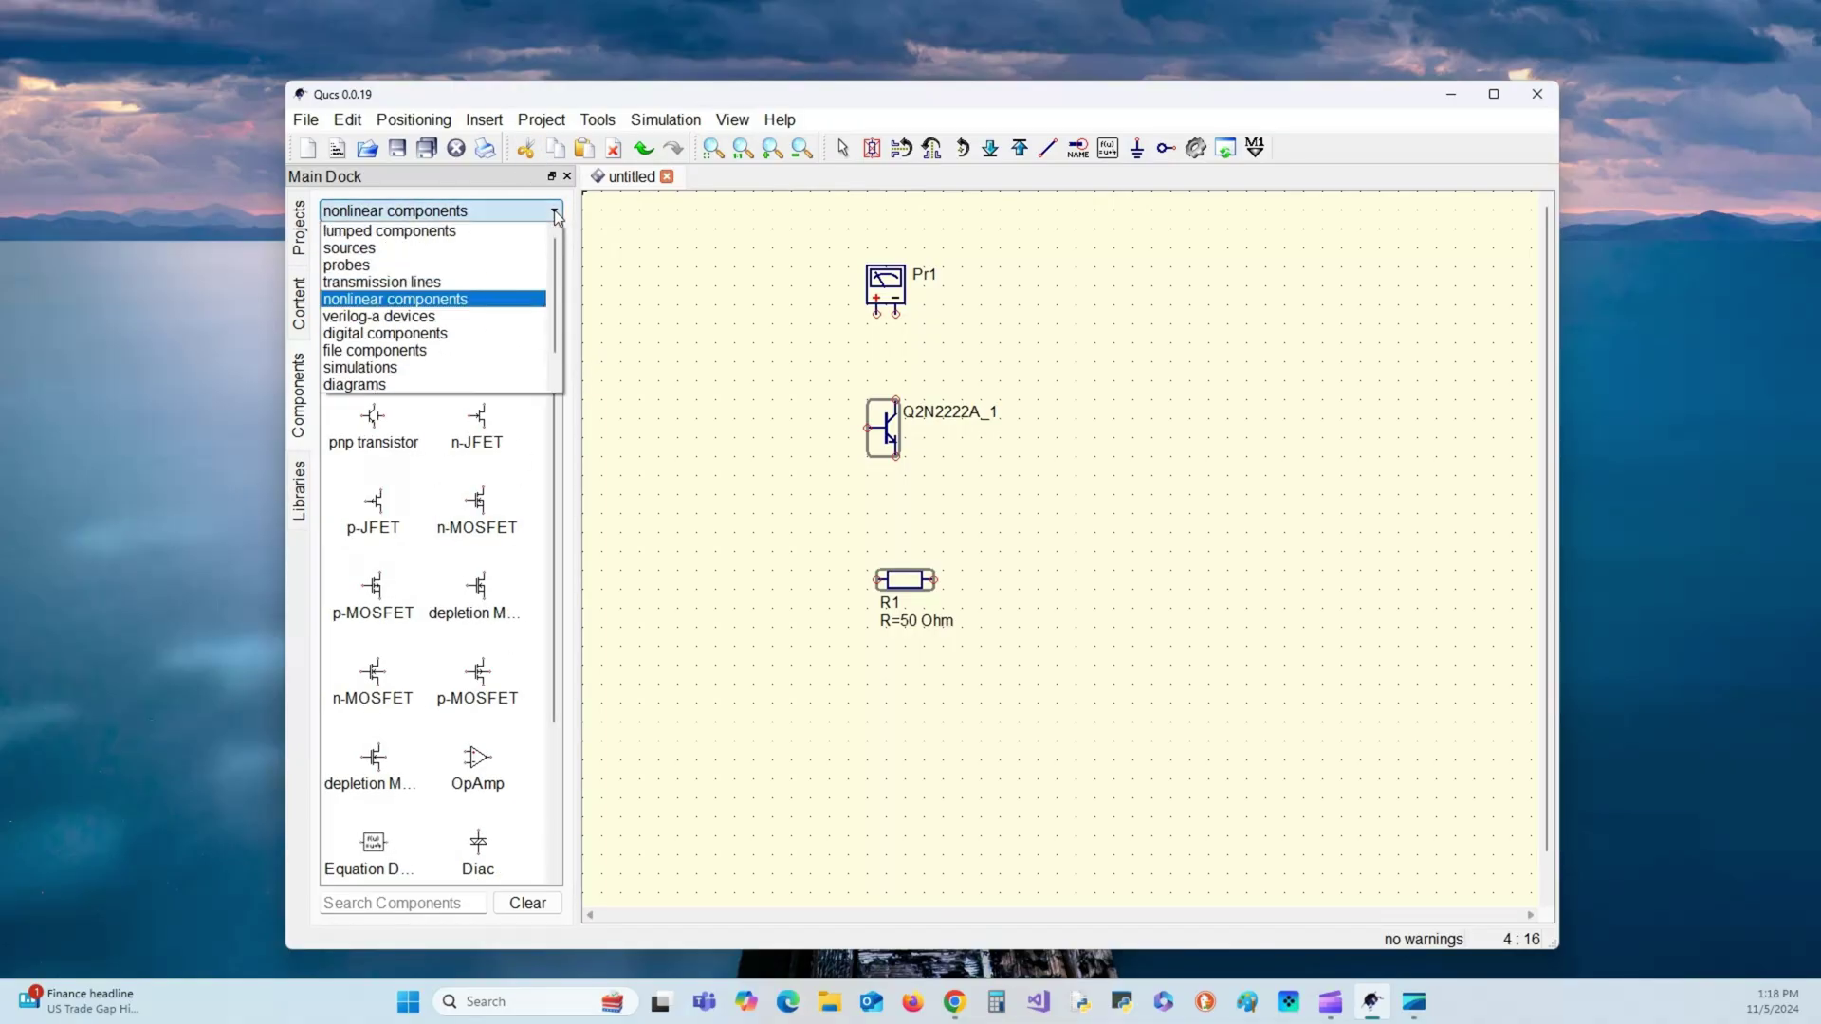
left_click(482, 325)
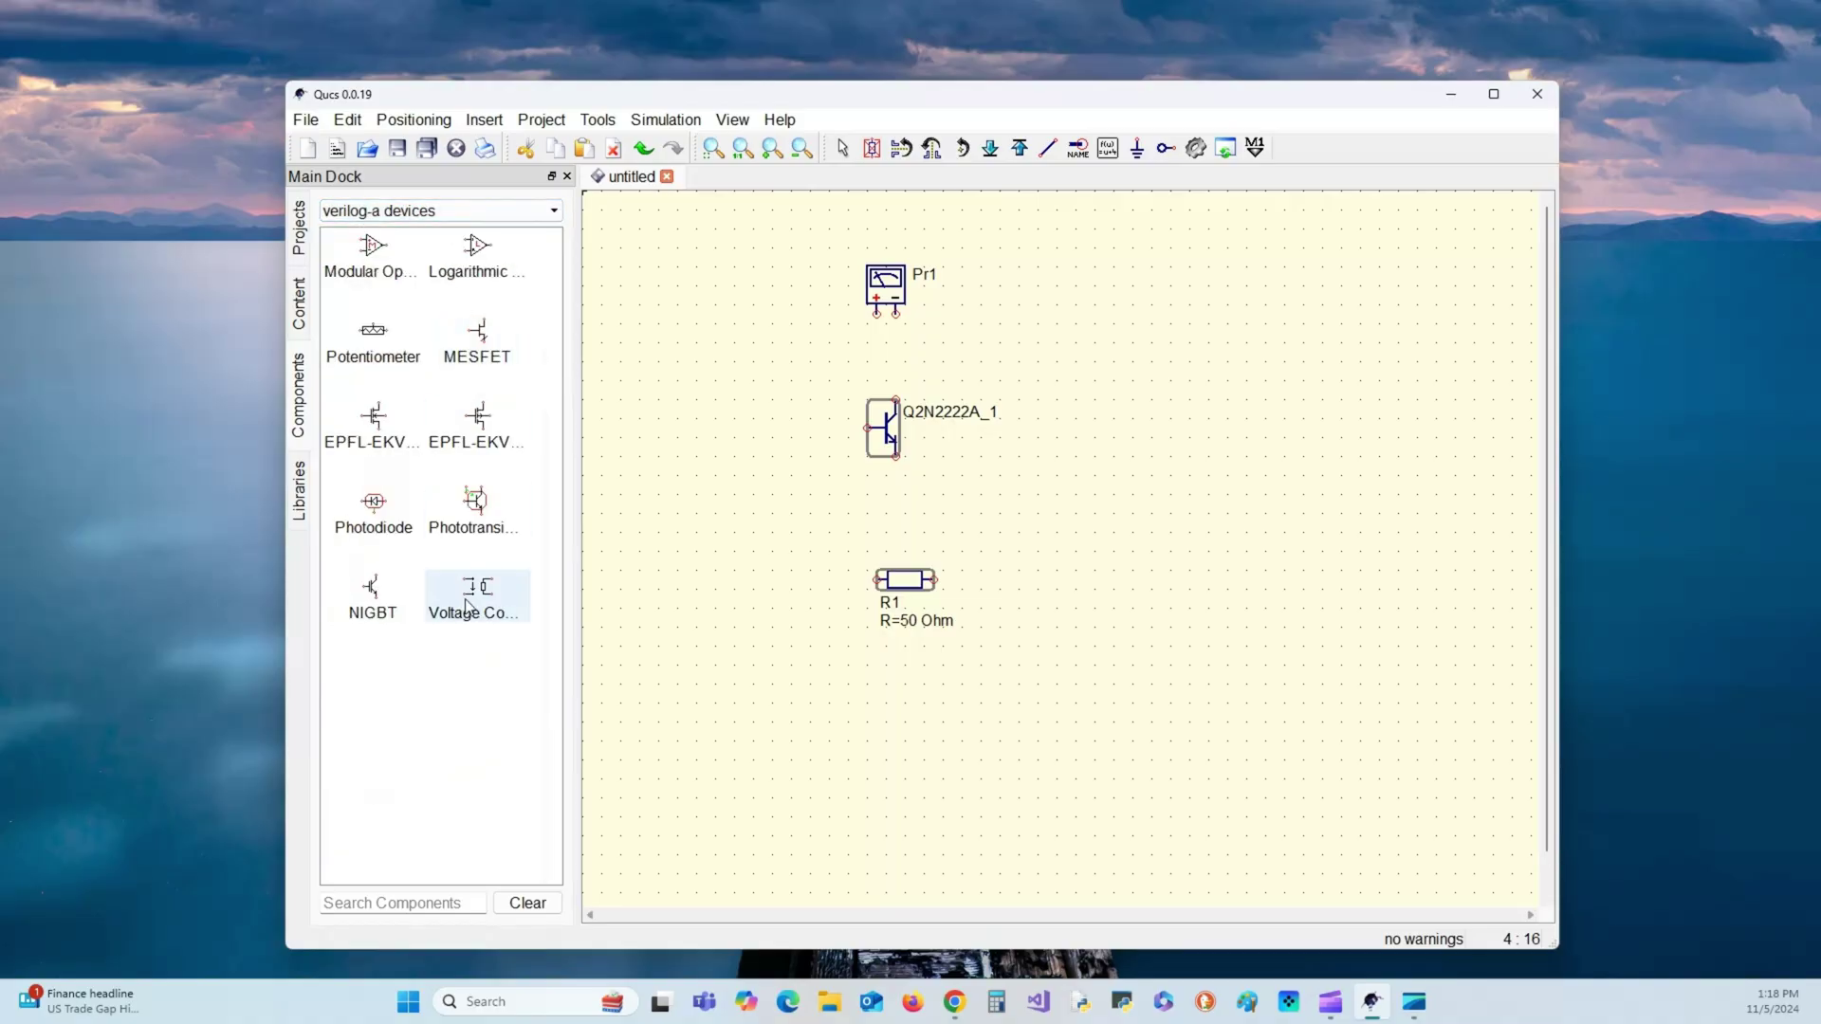
- Cycle the component palette through digital components, file components, then simulations
left_click(559, 211)
left_click(481, 332)
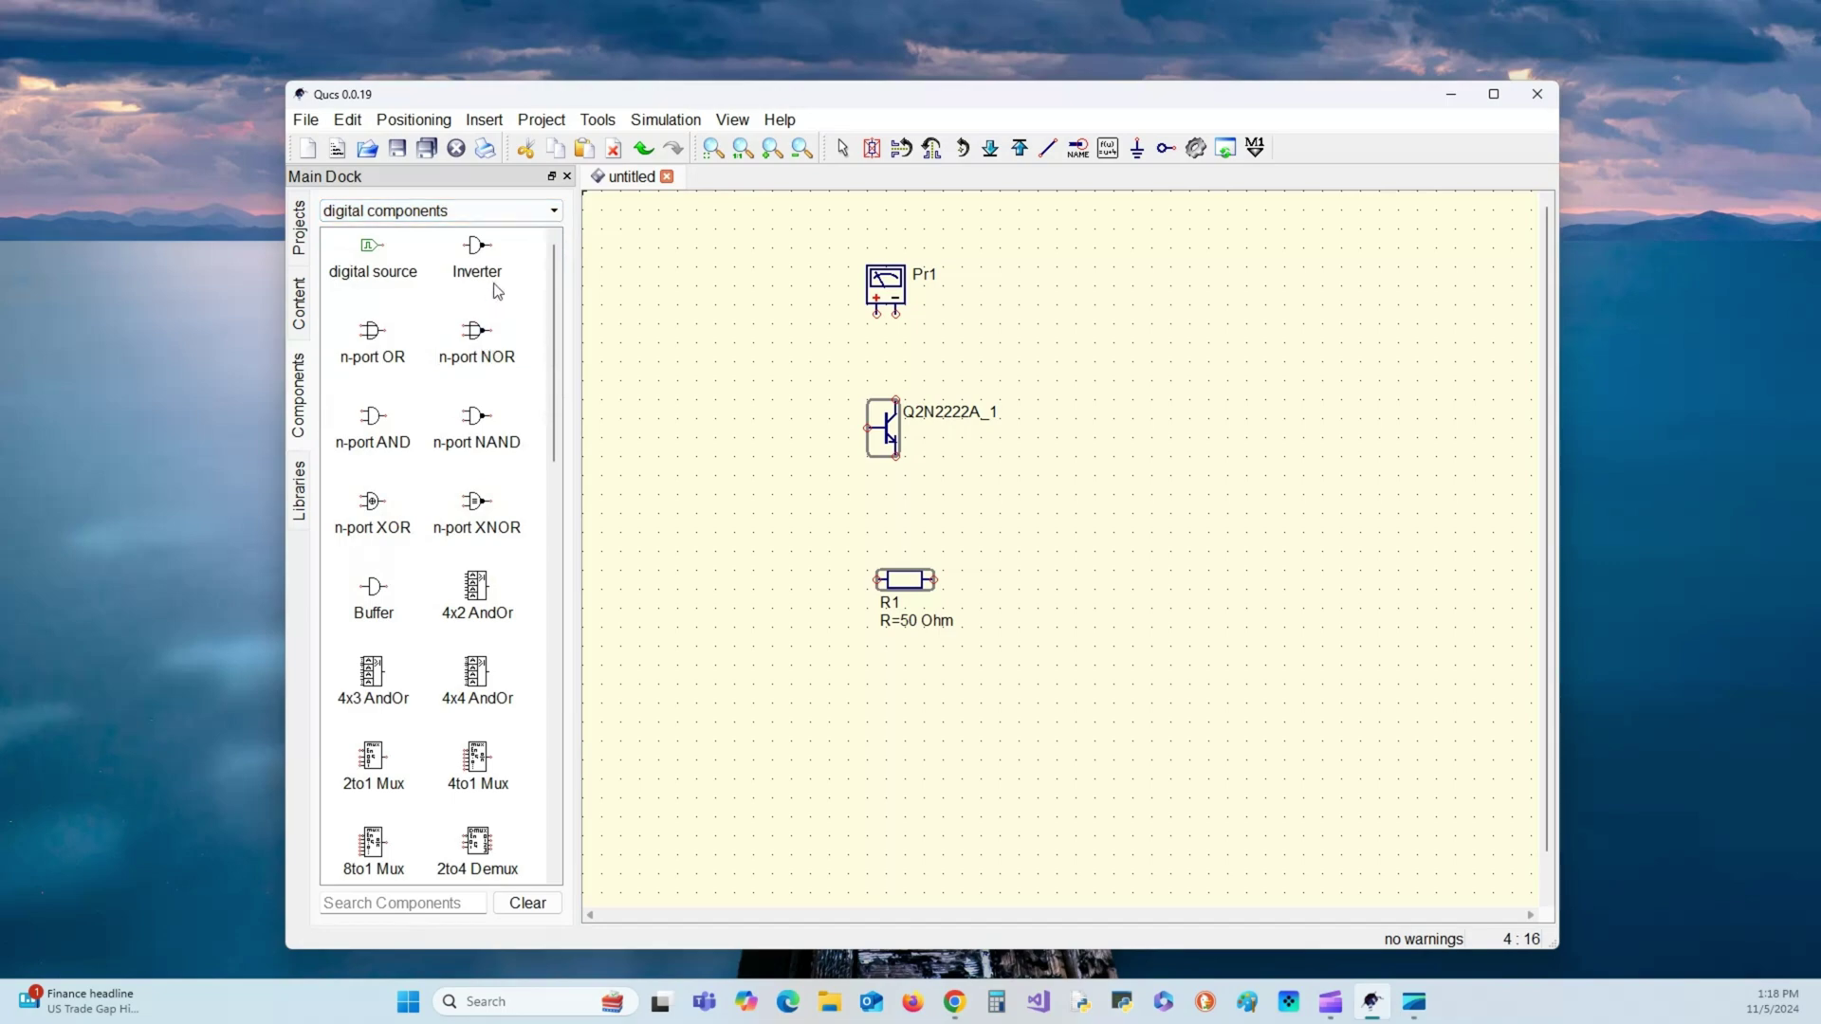
left_click(554, 213)
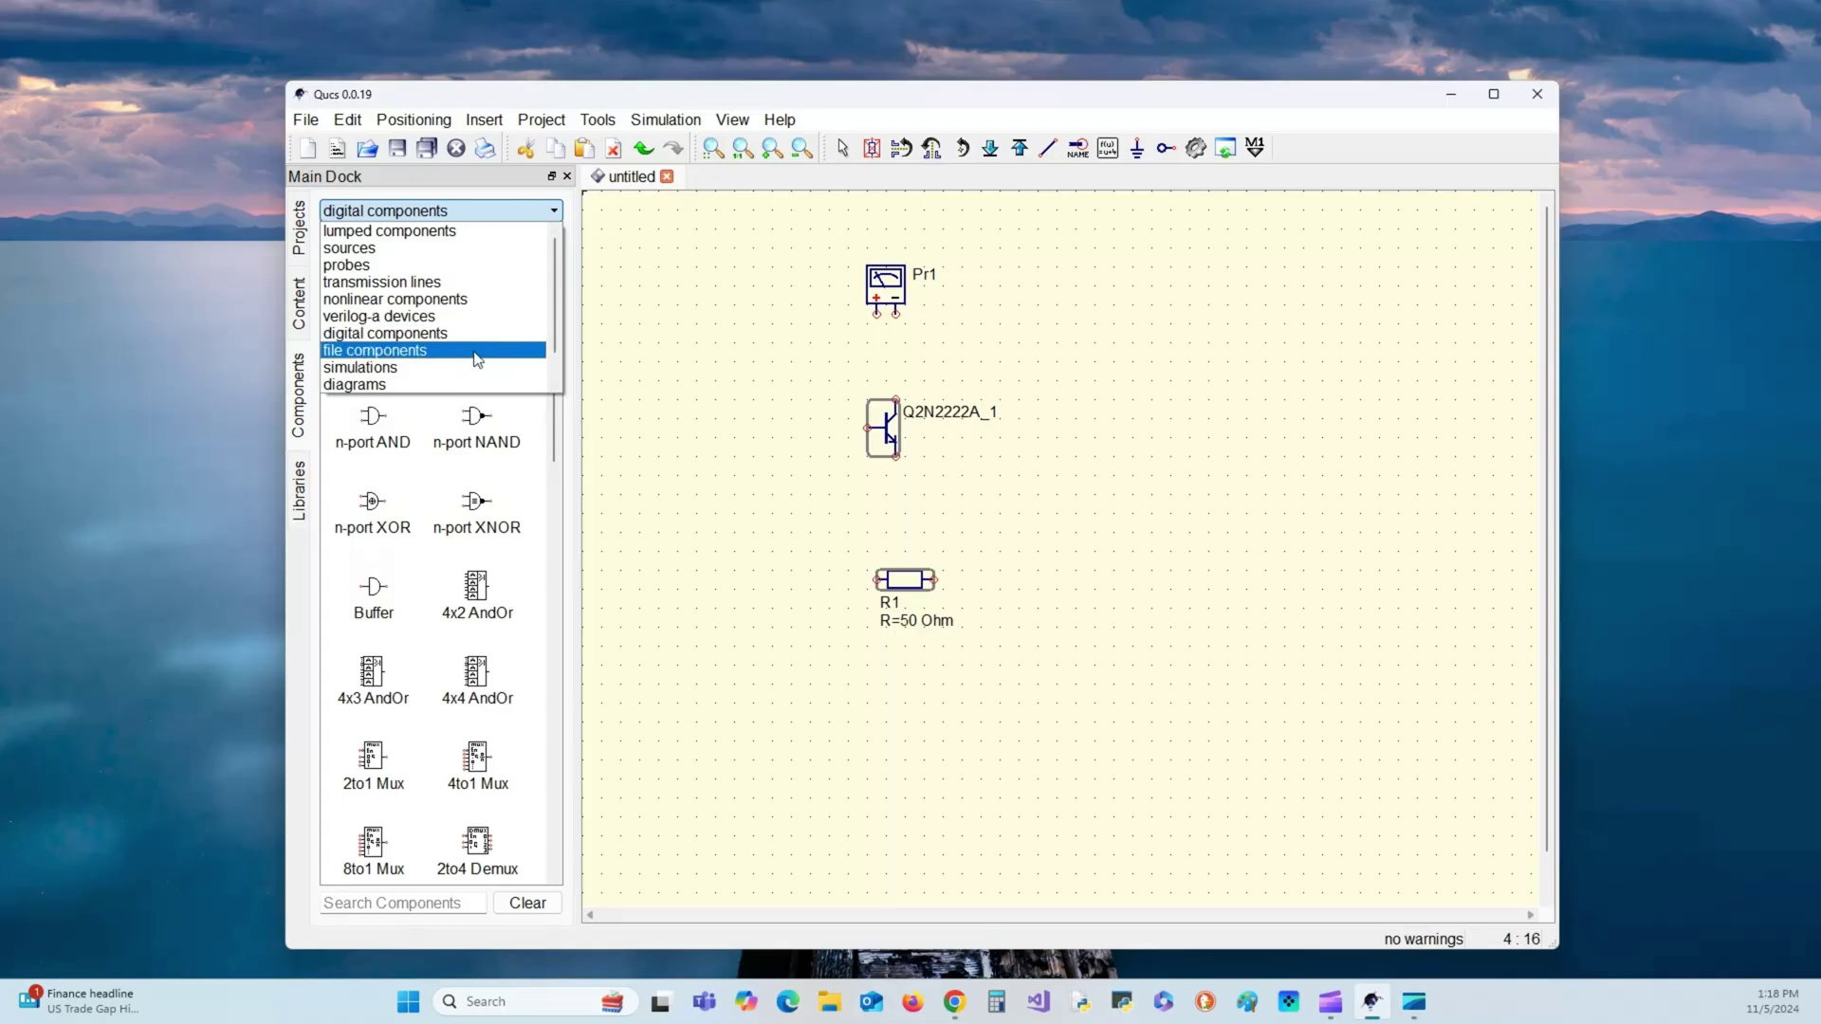
left_click(476, 355)
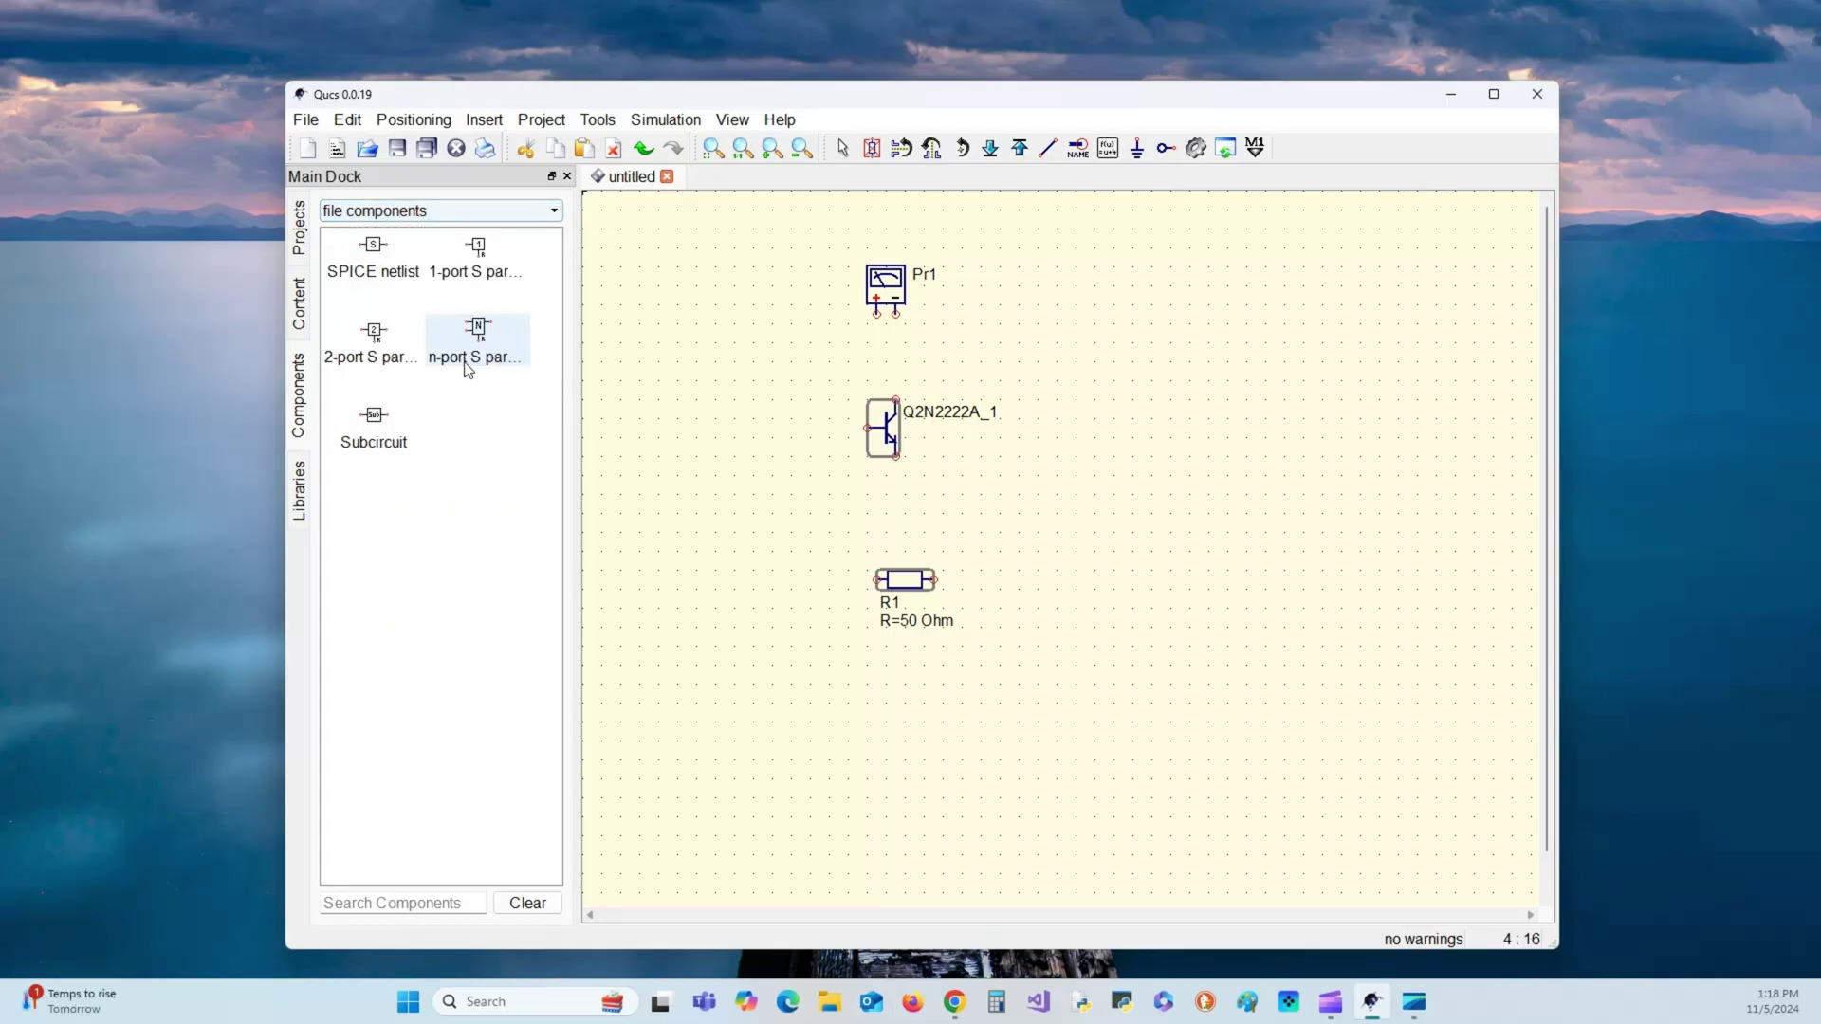
left_click(554, 211)
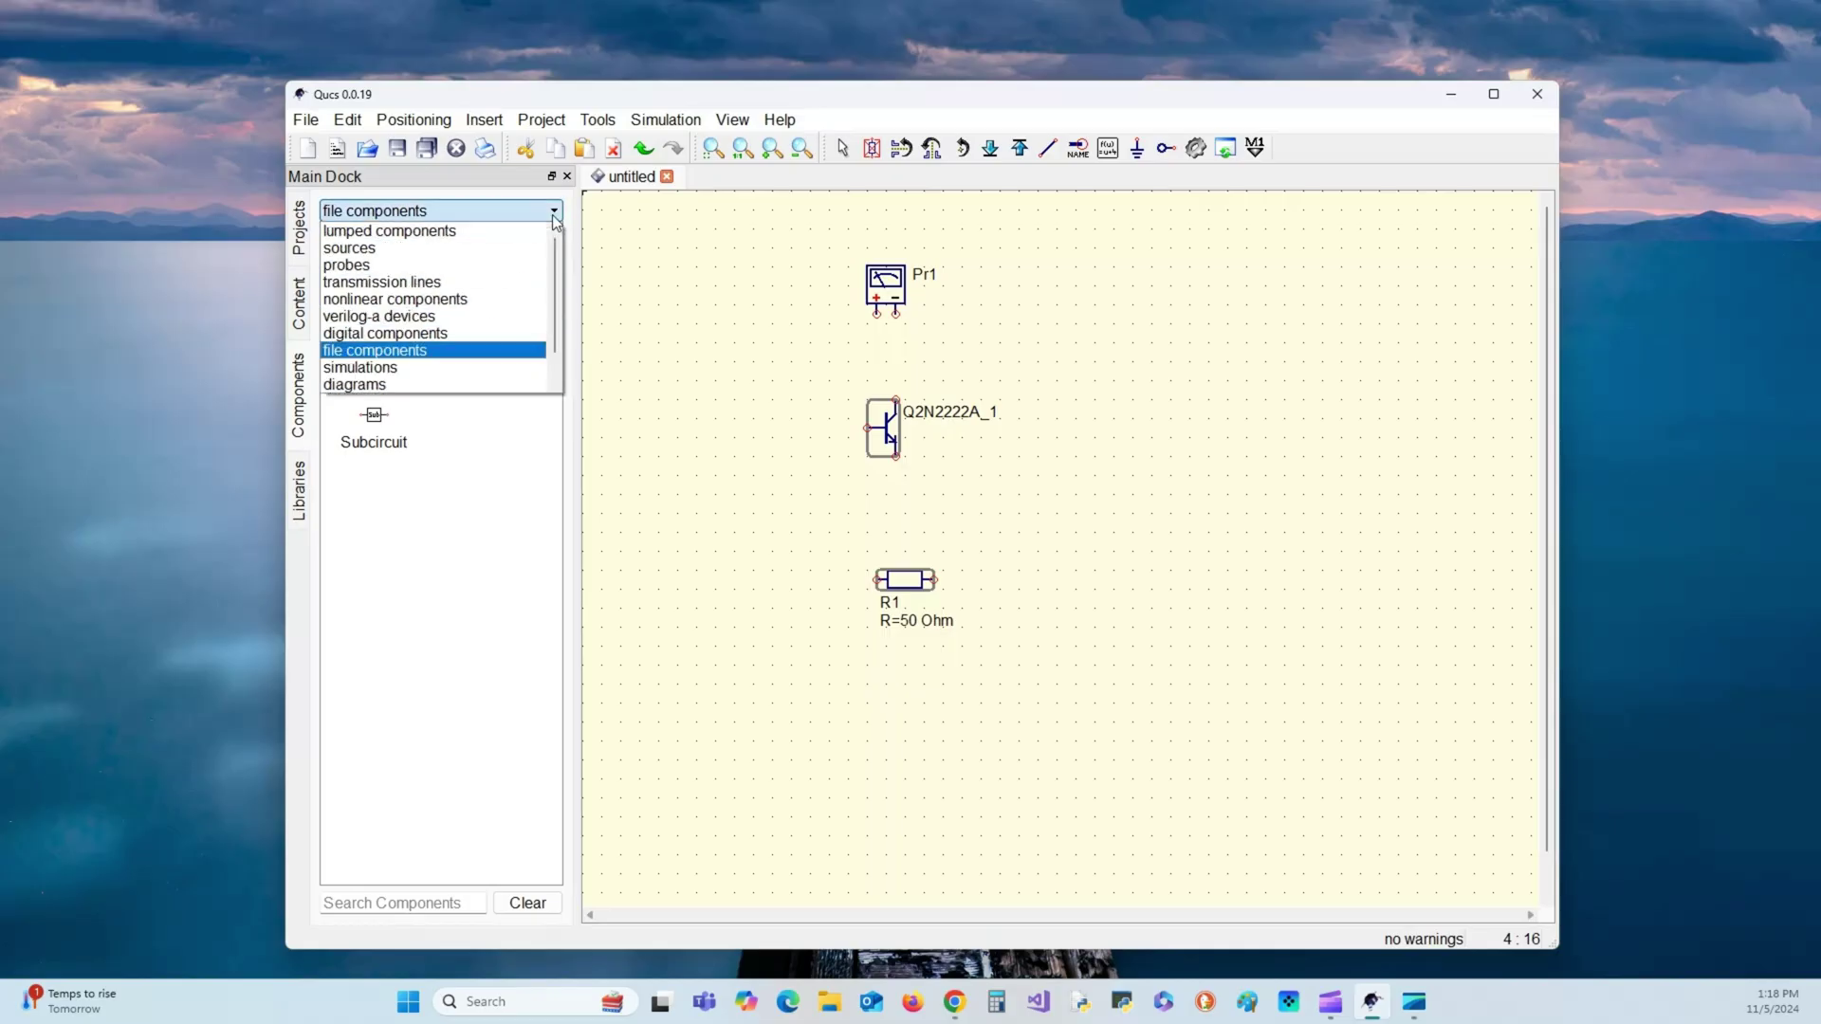
left_click(471, 368)
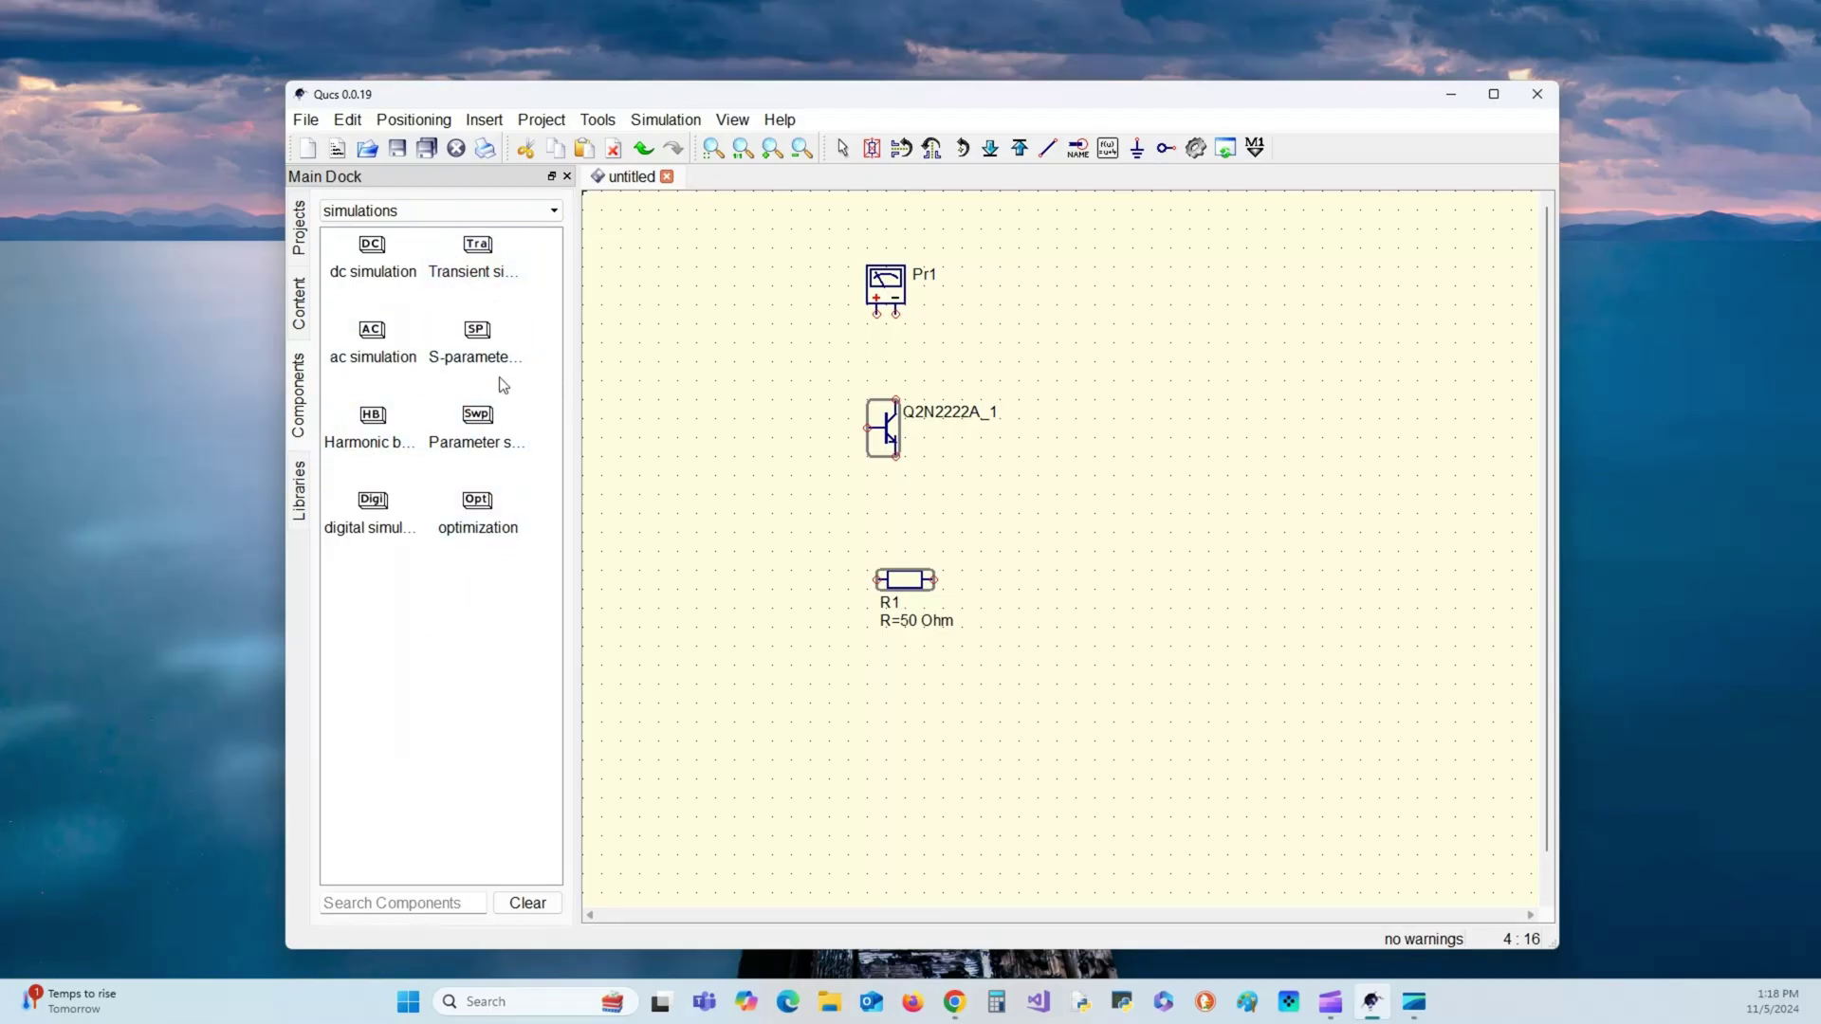
left_click(555, 212)
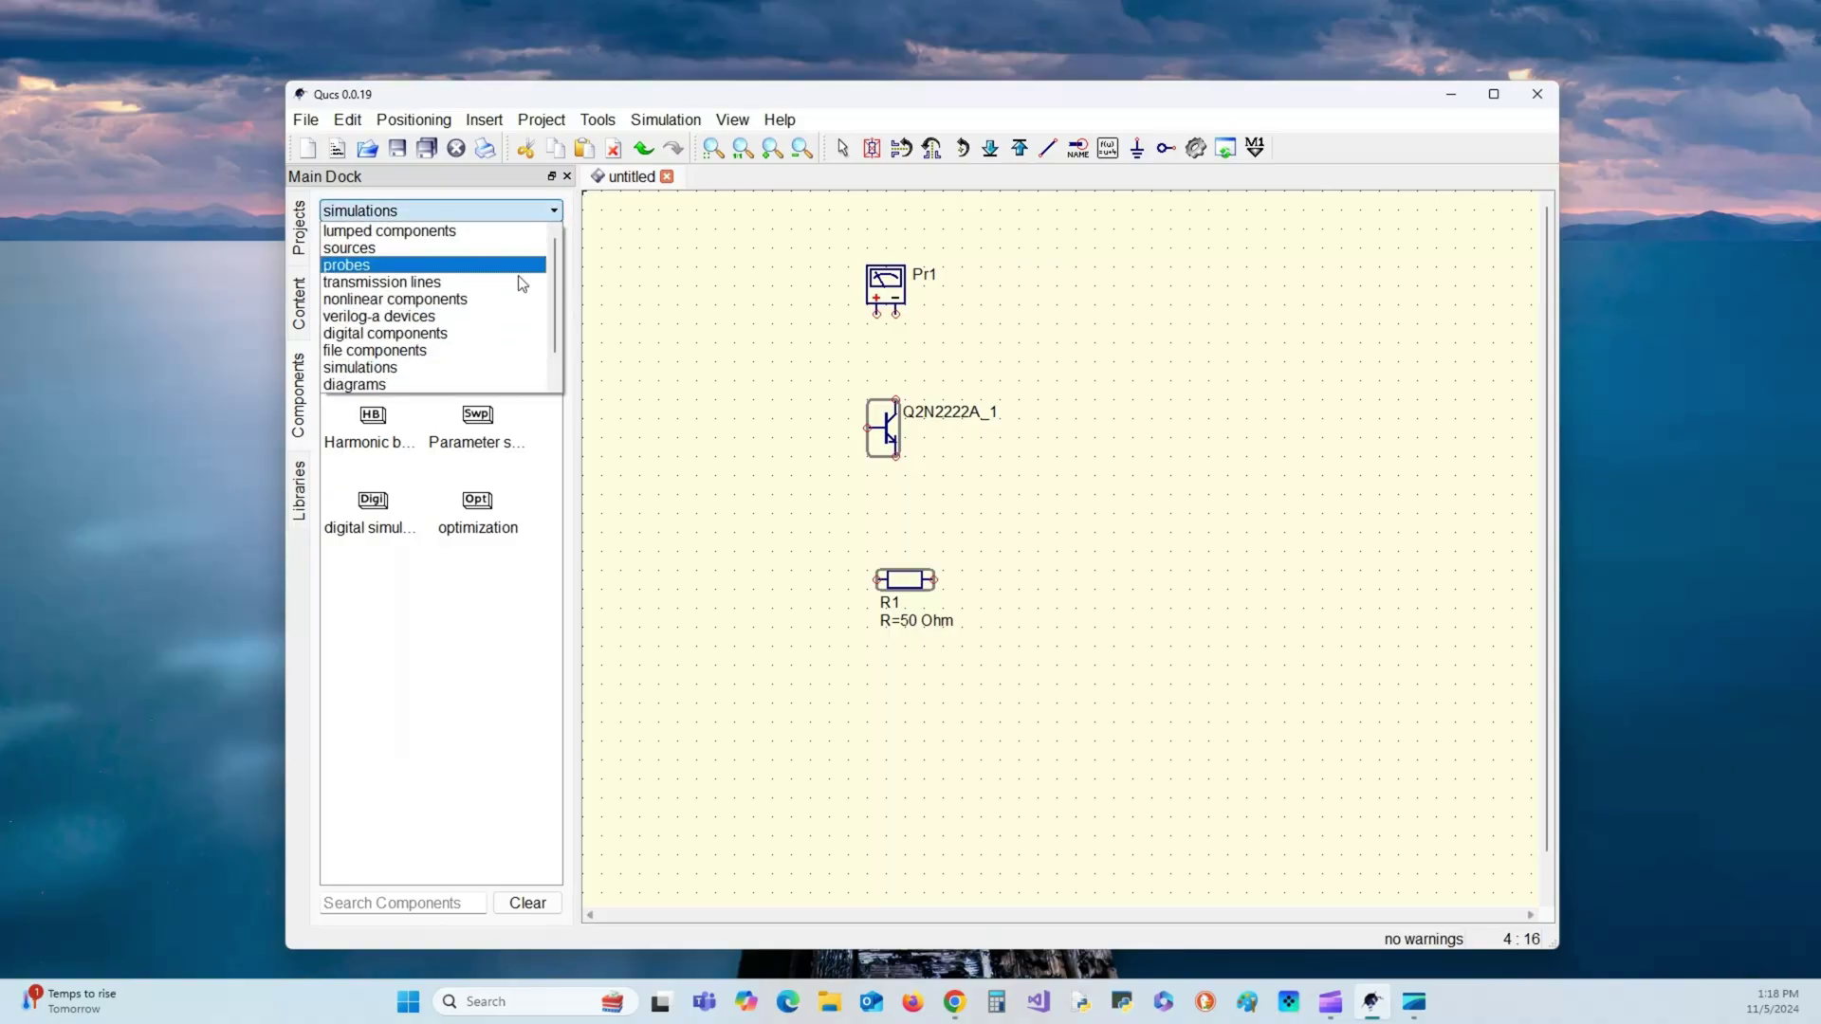
- Show the diagrams group, then open the Content overview and widen its name column
left_click(485, 387)
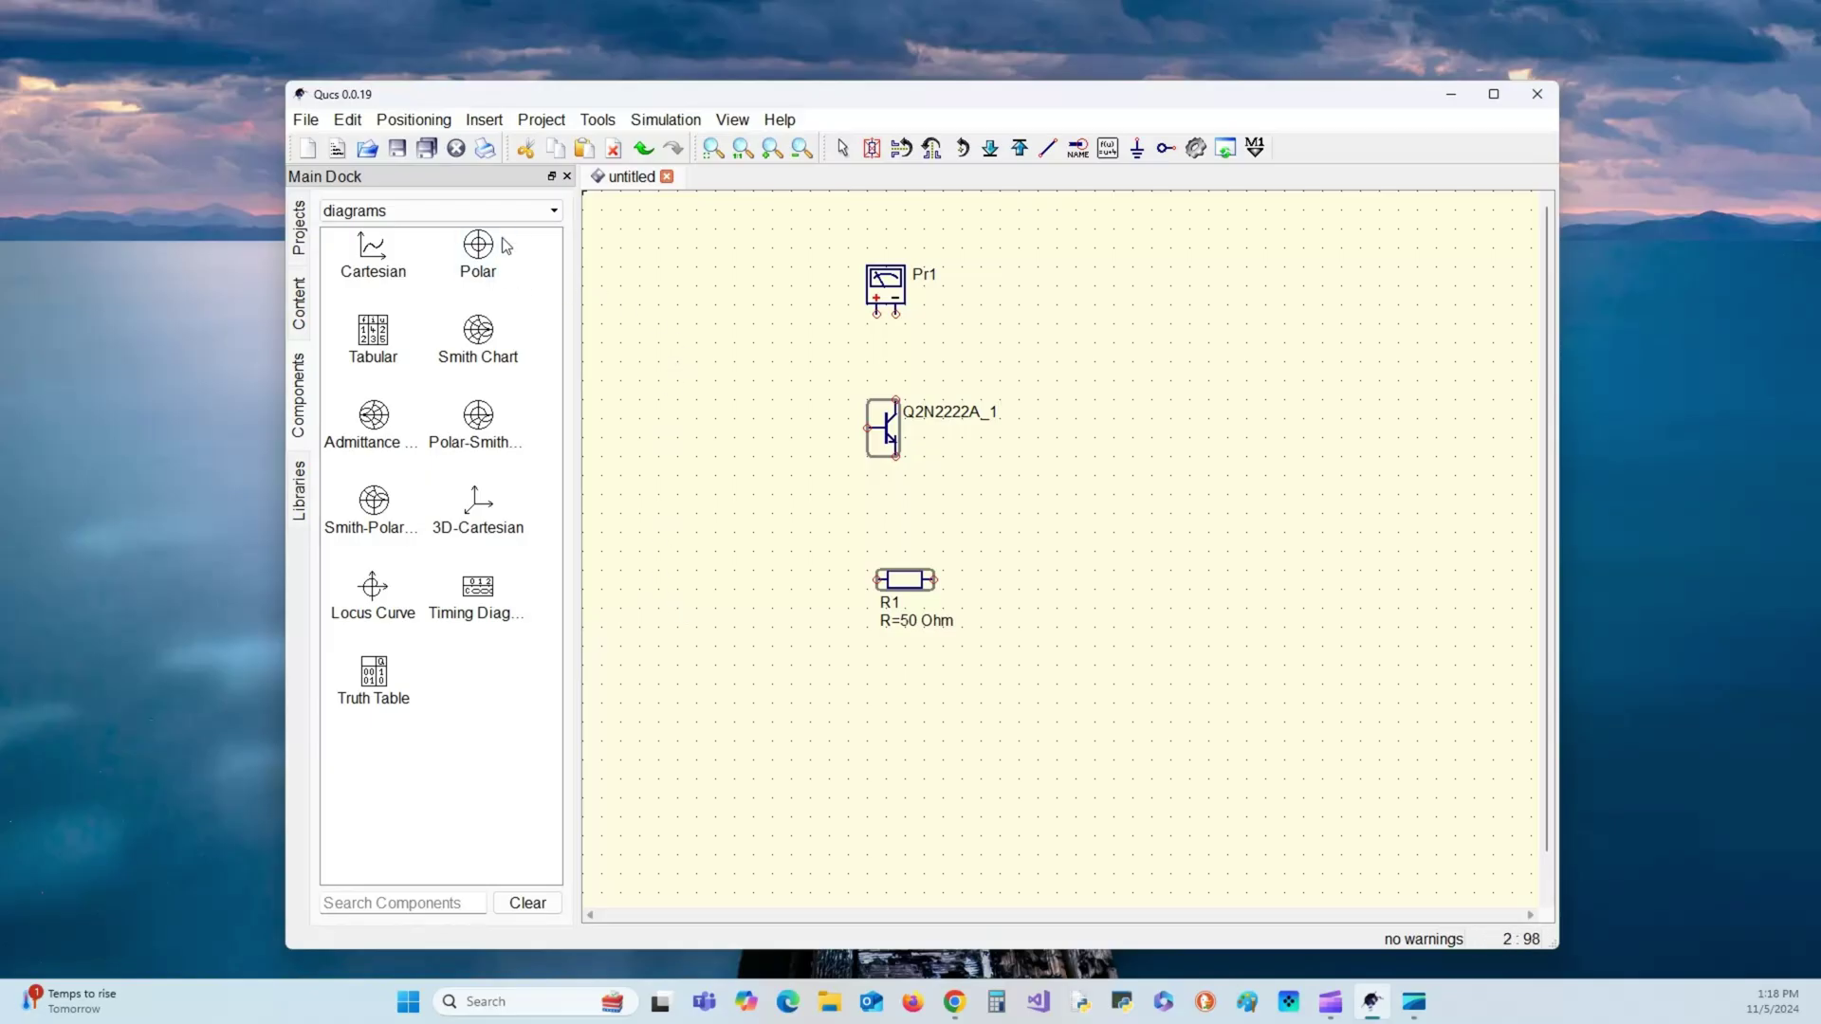
left_click(548, 210)
left_click(703, 284)
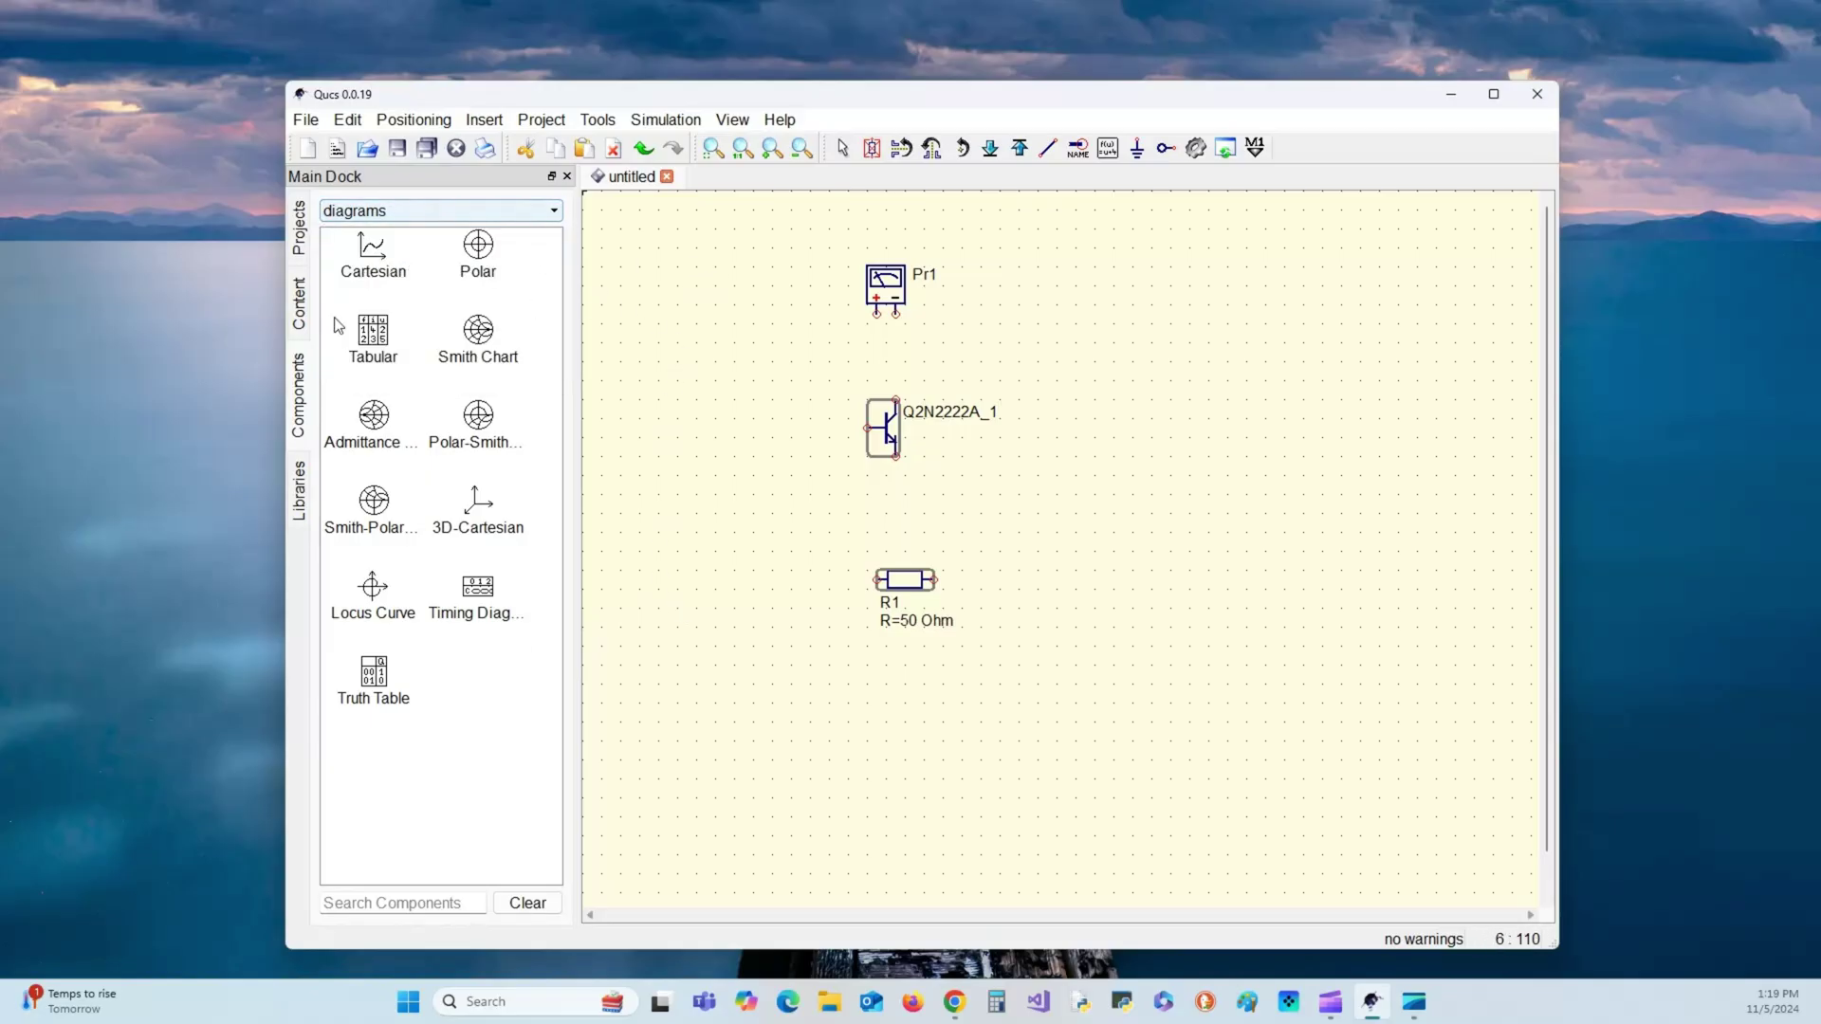
left_click(300, 297)
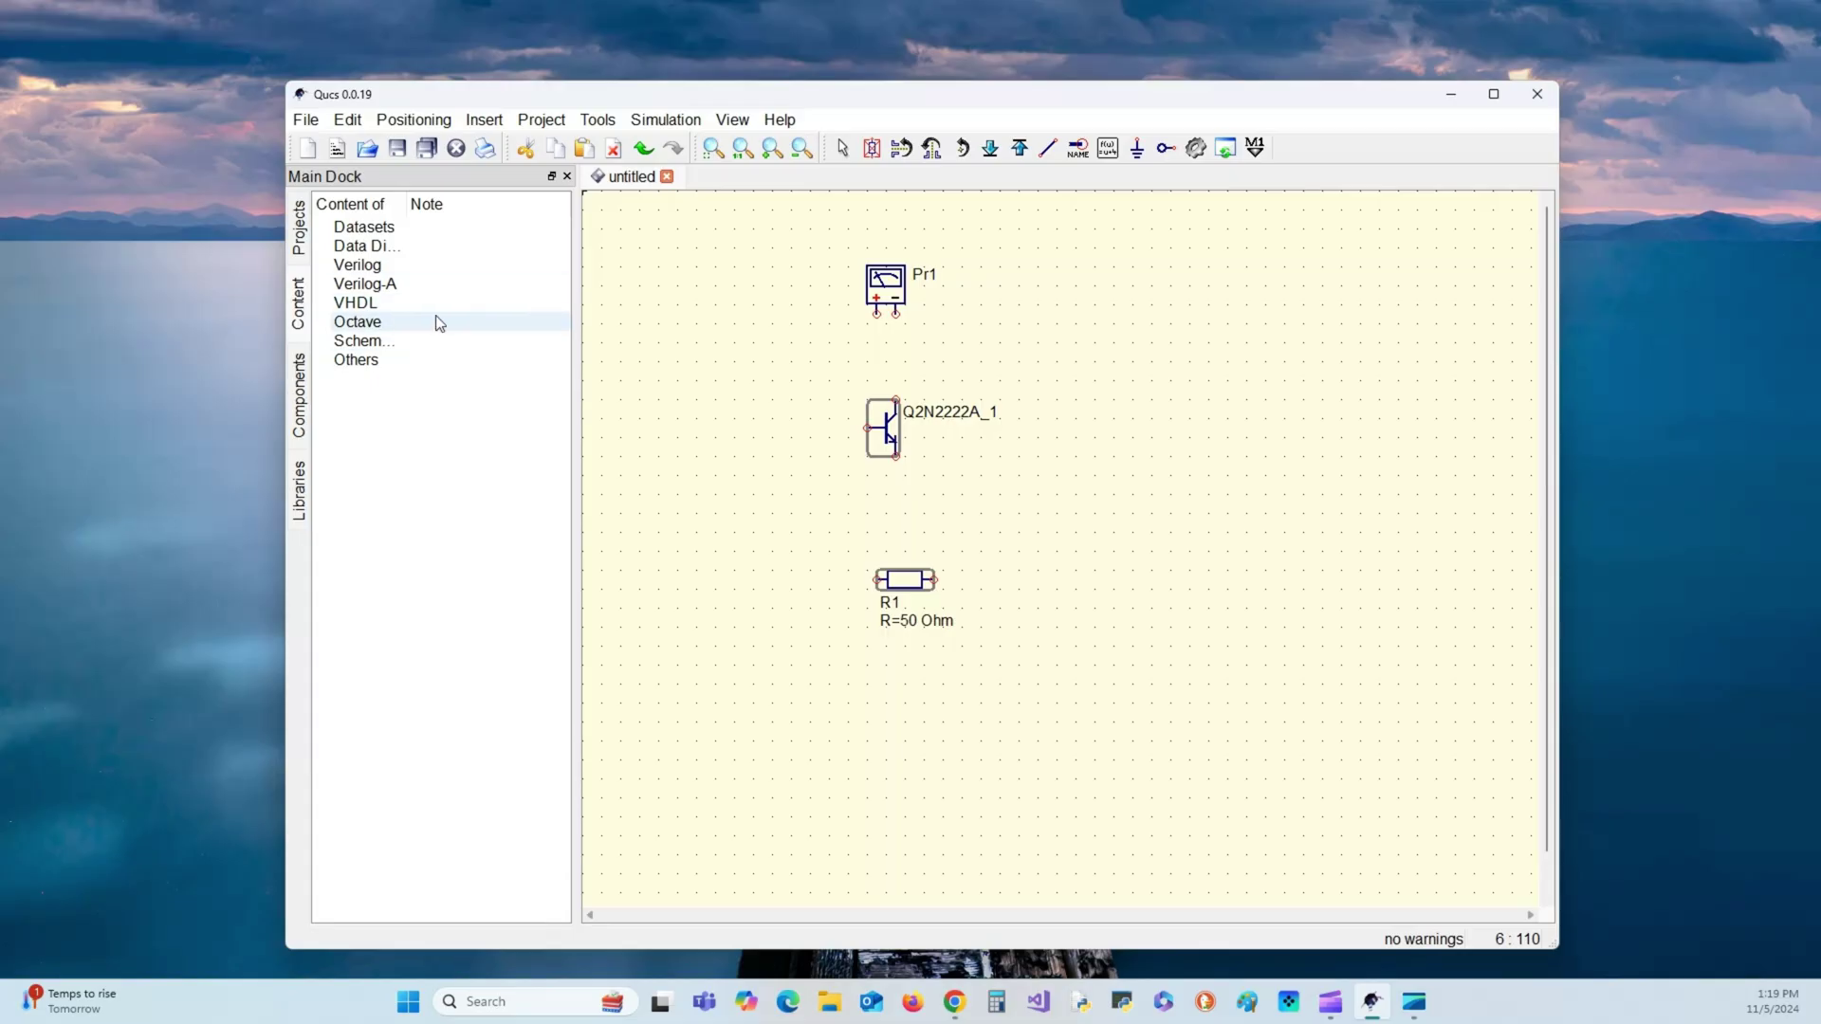
left_click_drag(406, 204, 437, 205)
- Open the Parallel Circuit 2 project, discarding the unsaved schematic
left_click(302, 241)
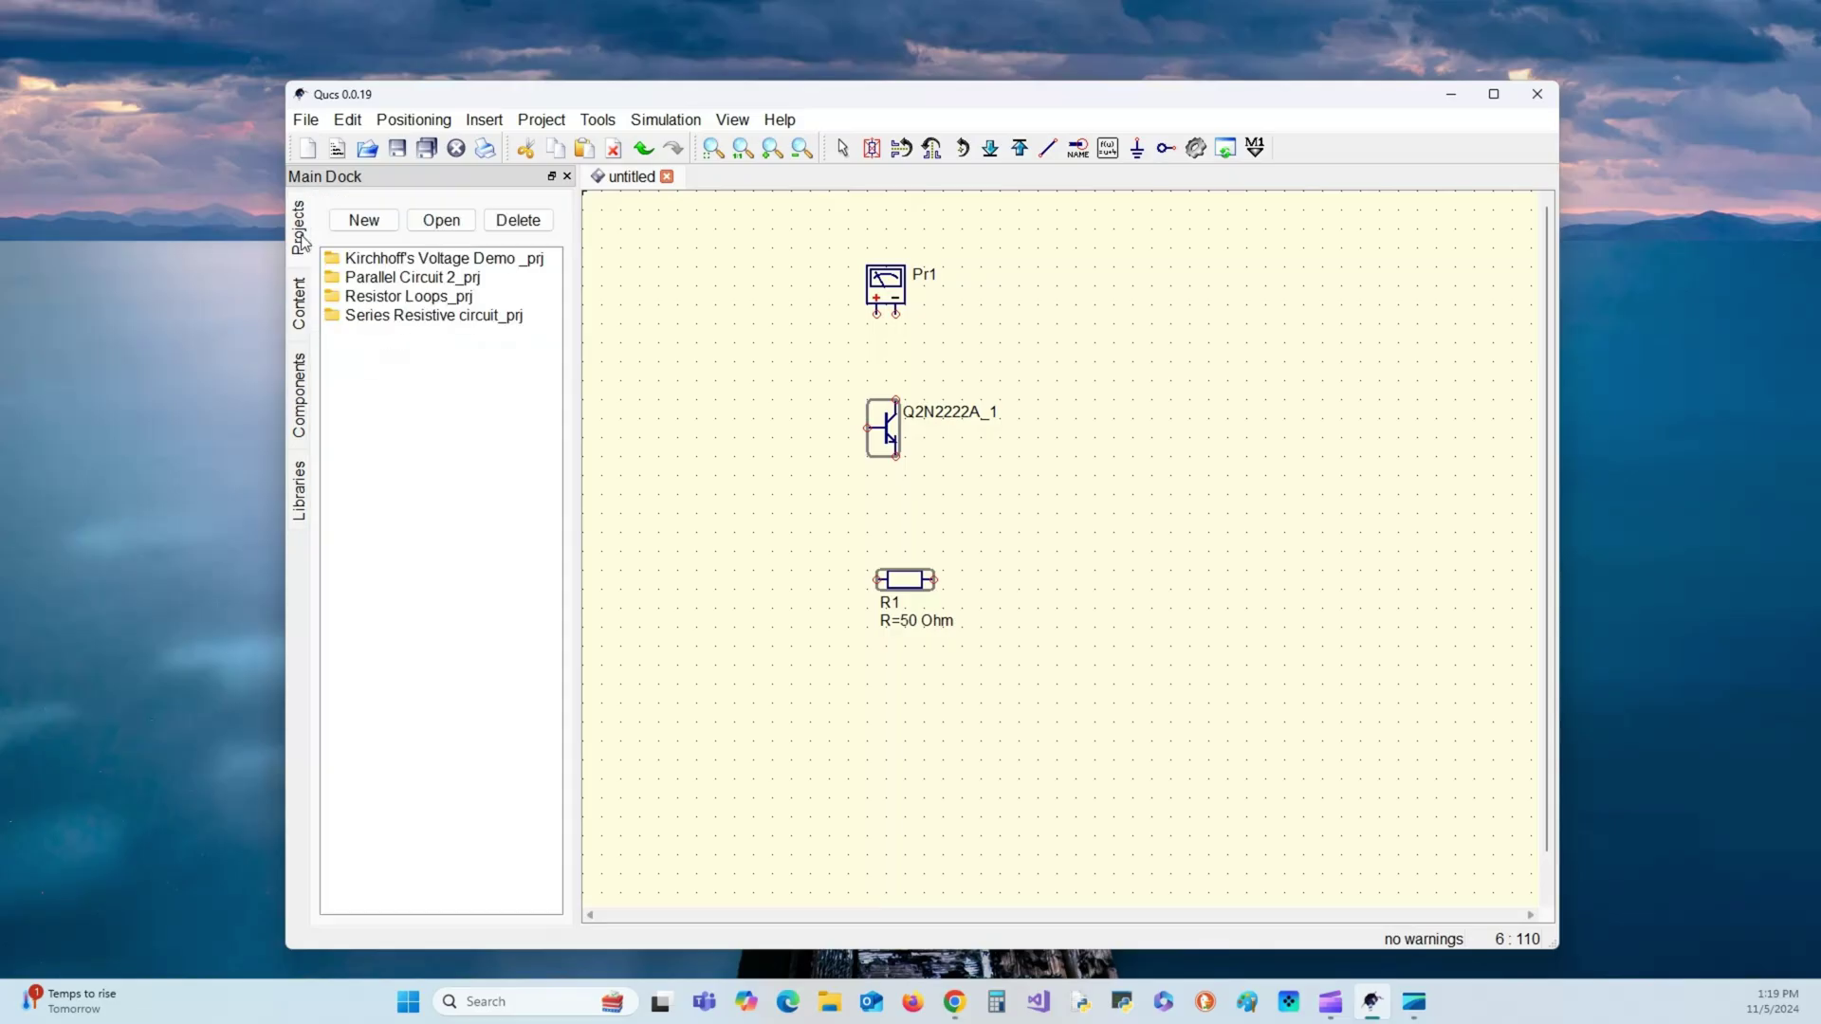
double_click(410, 278)
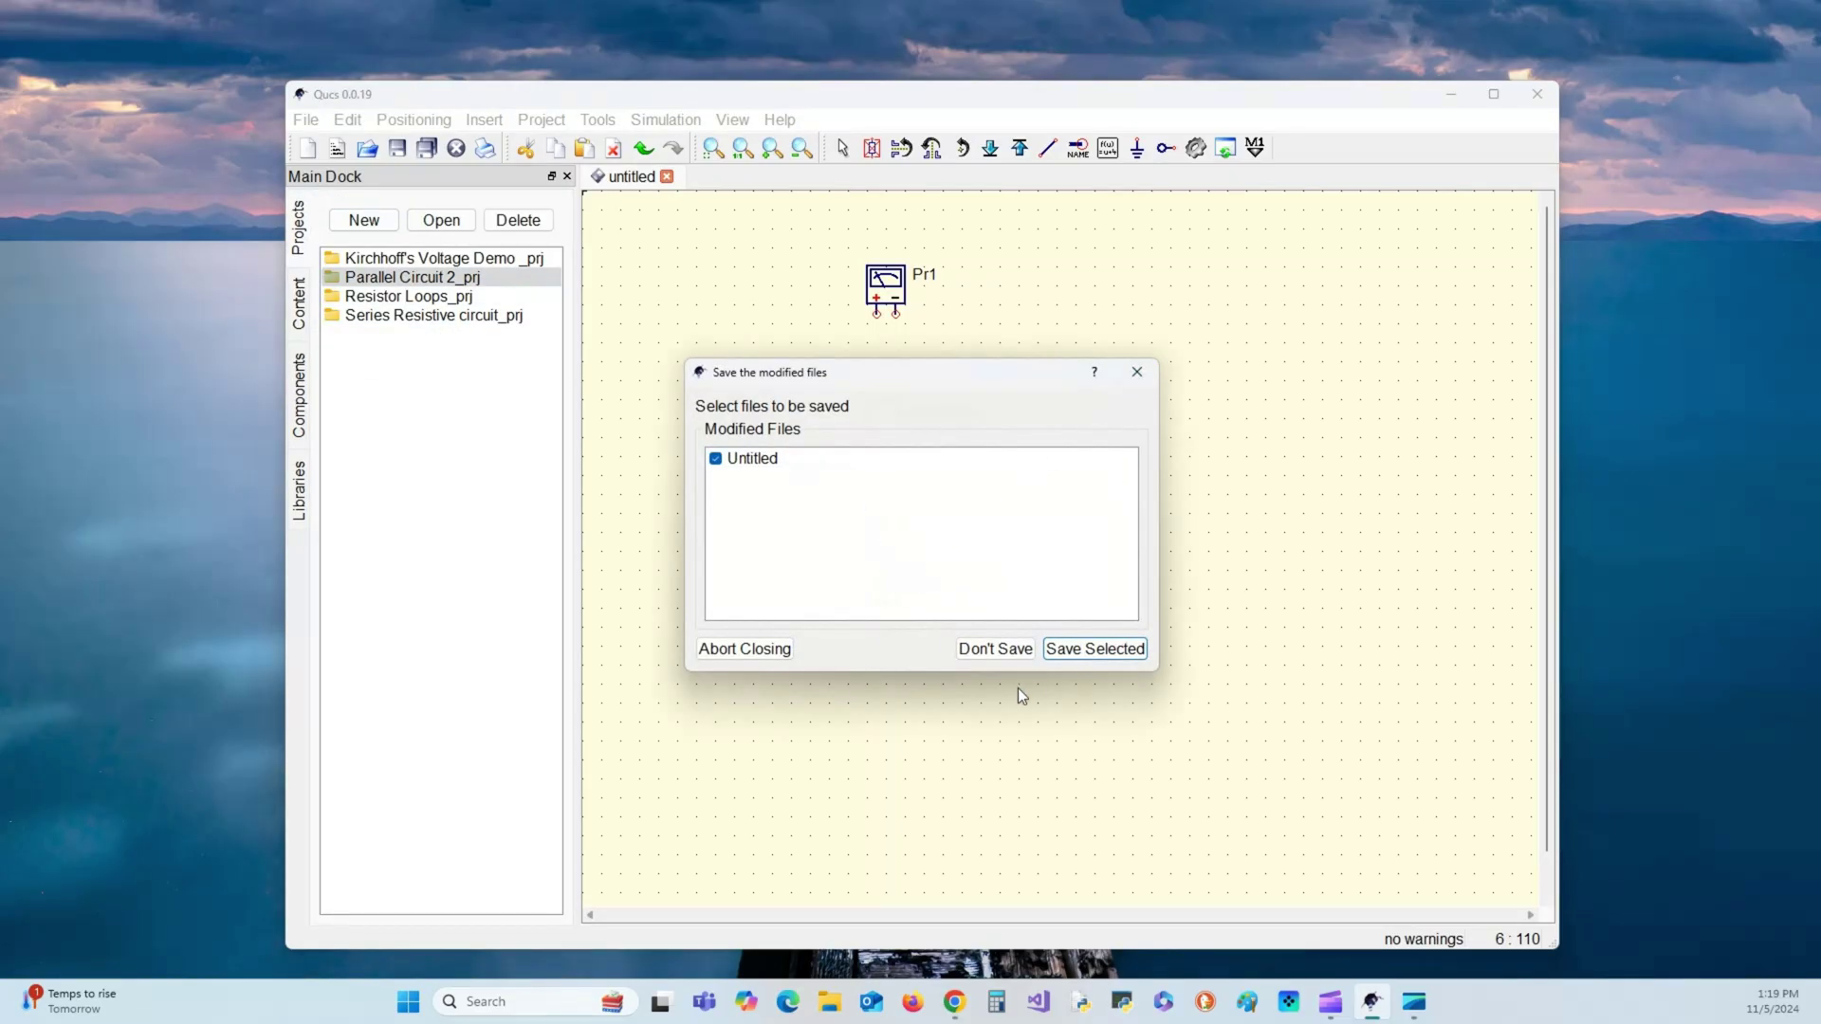
left_click(995, 649)
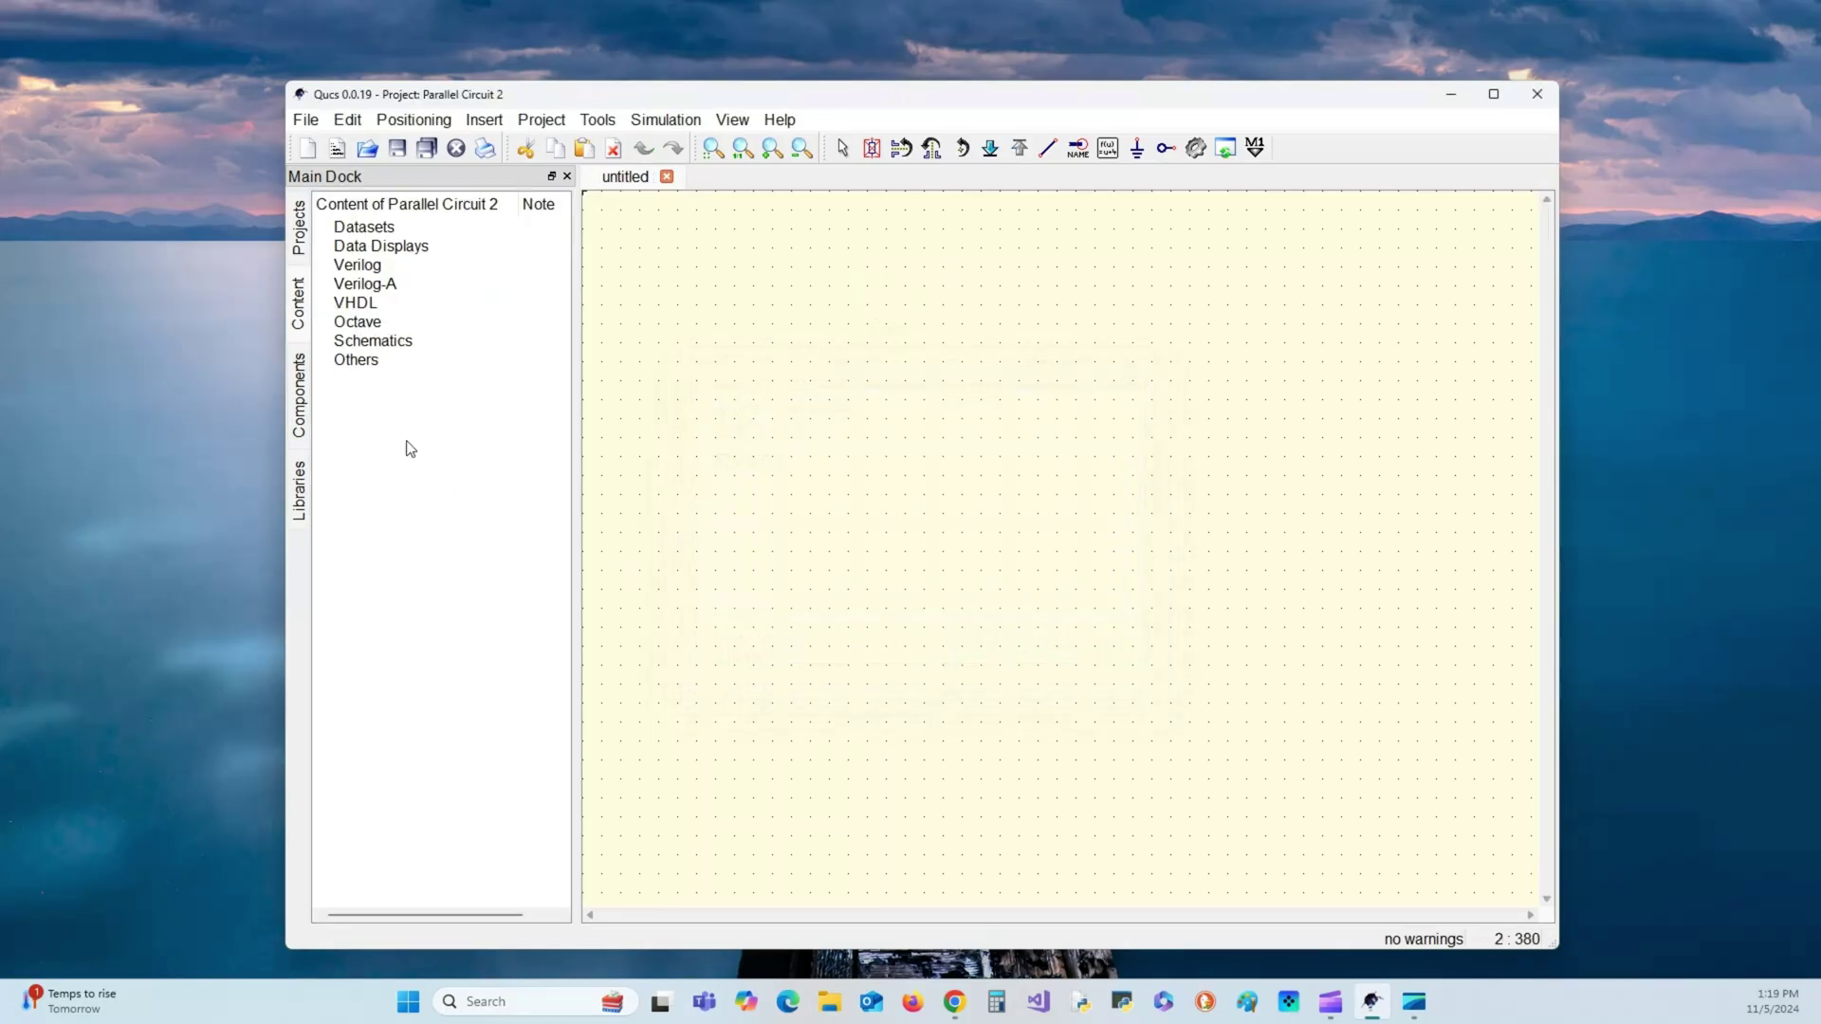
- Check its Schematics group, then open the Resistor Loops project from the projects list
left_click(417, 342)
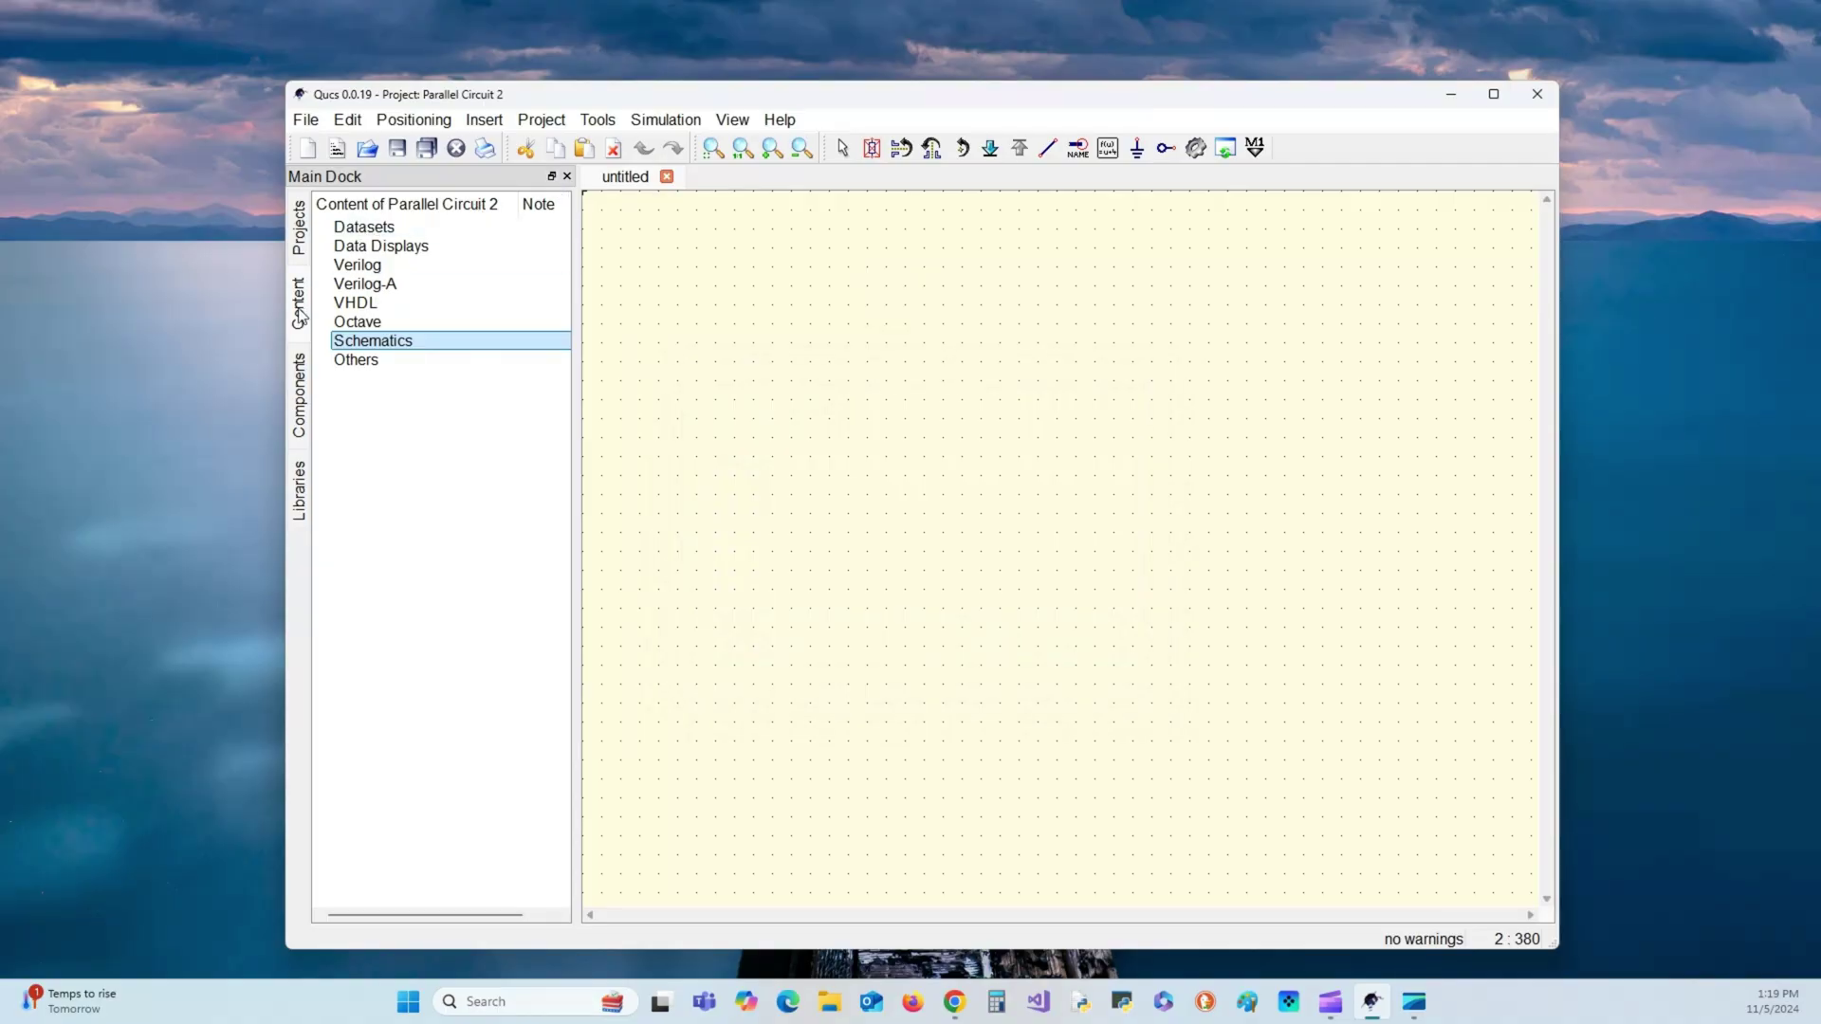
left_click(299, 228)
double_click(414, 298)
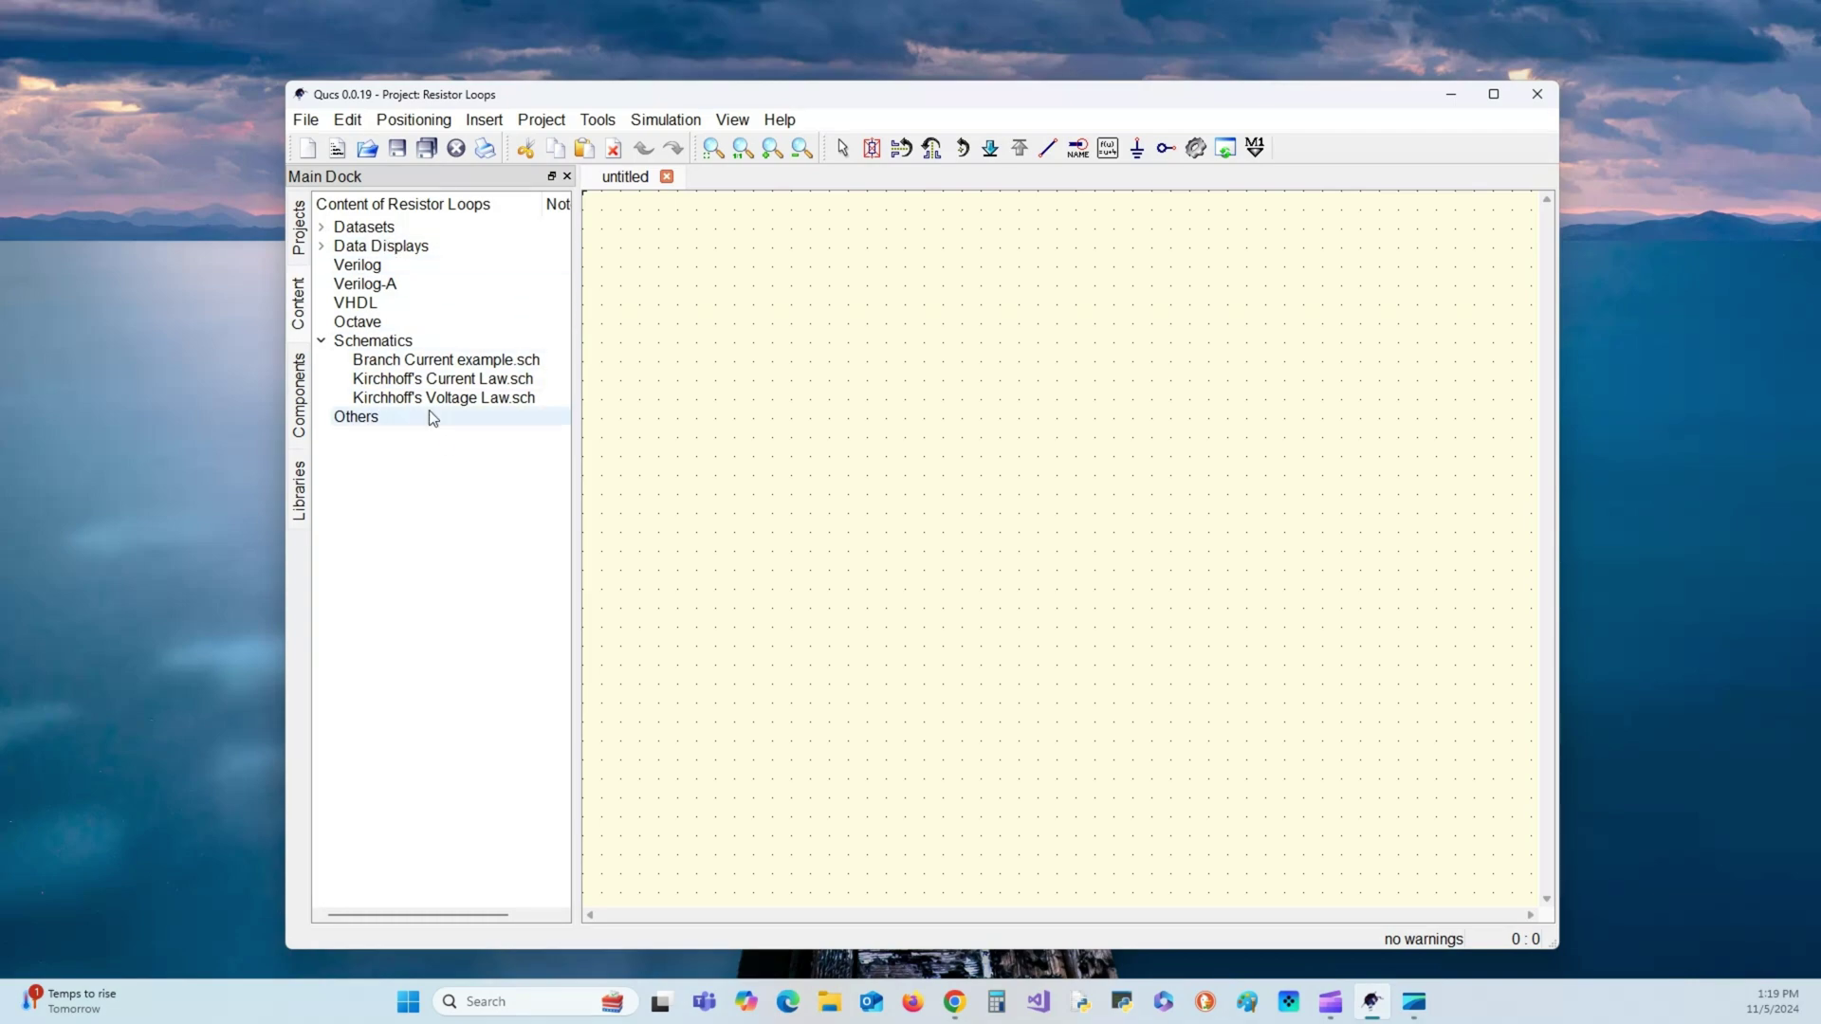
left_click(299, 227)
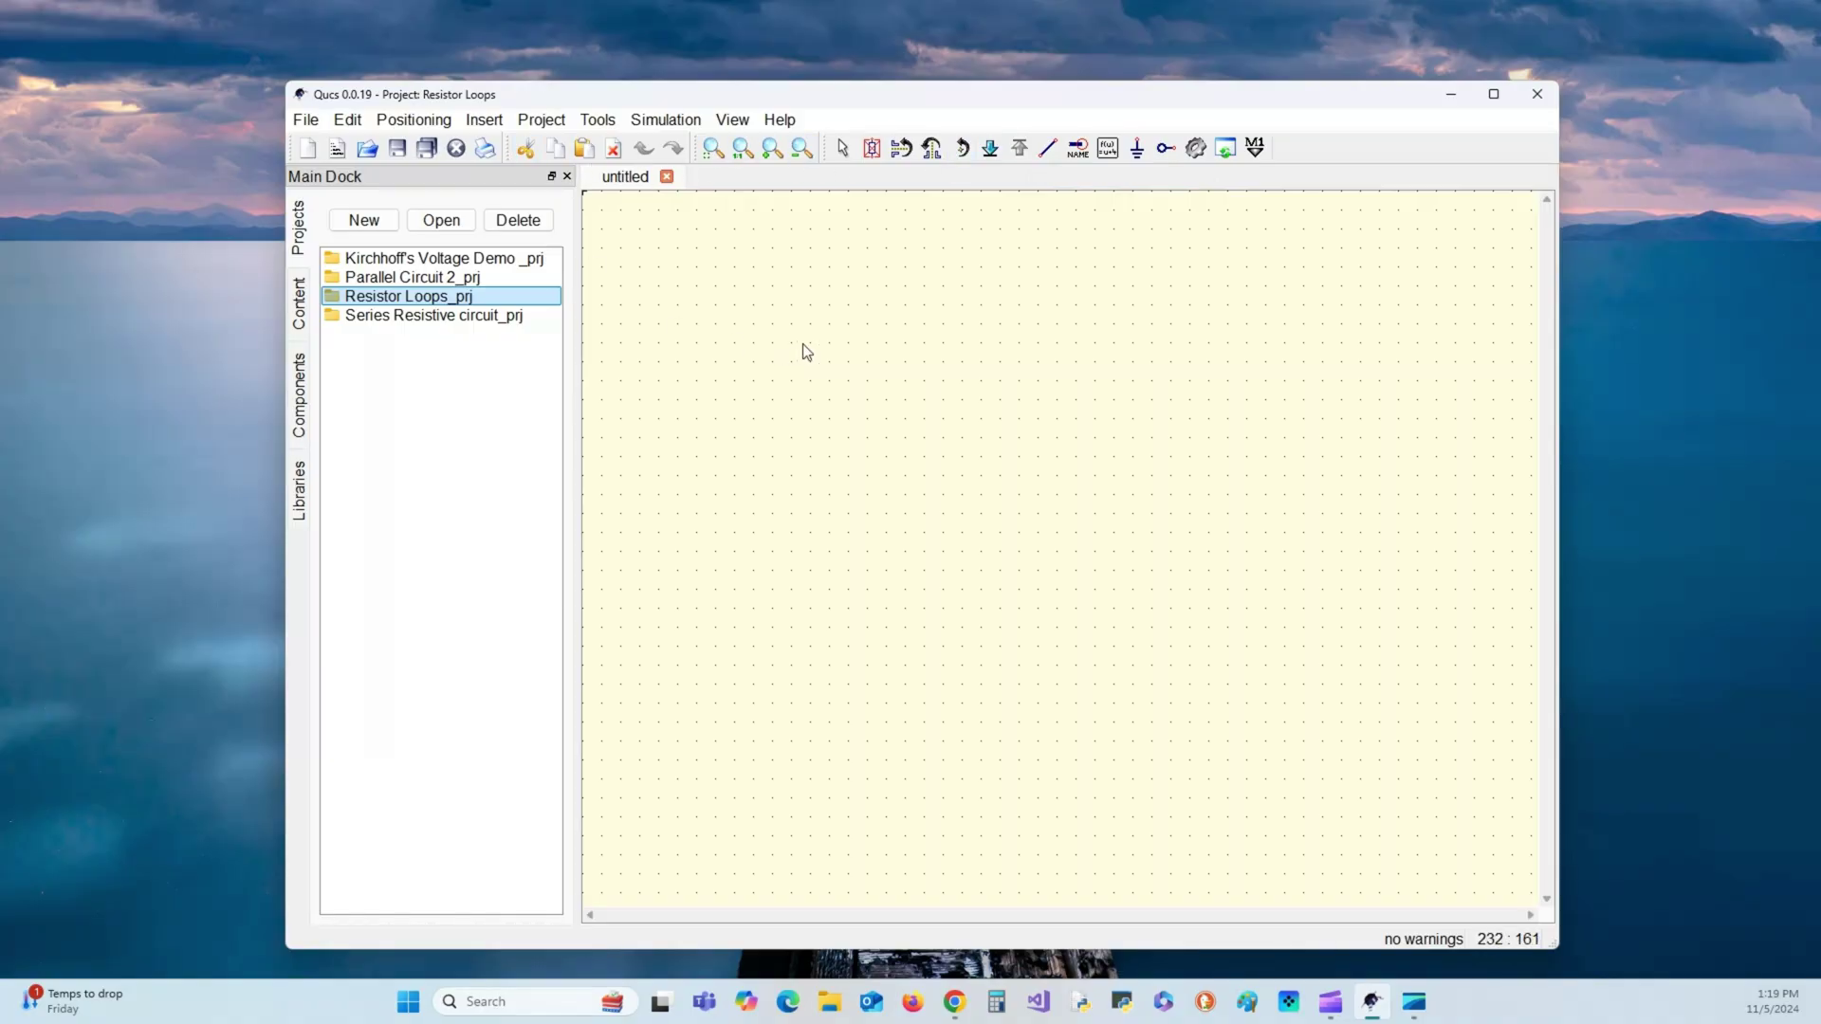
- Select a DIN A5 landscape drawing frame in the schematic's Document Settings
right_click(689, 291)
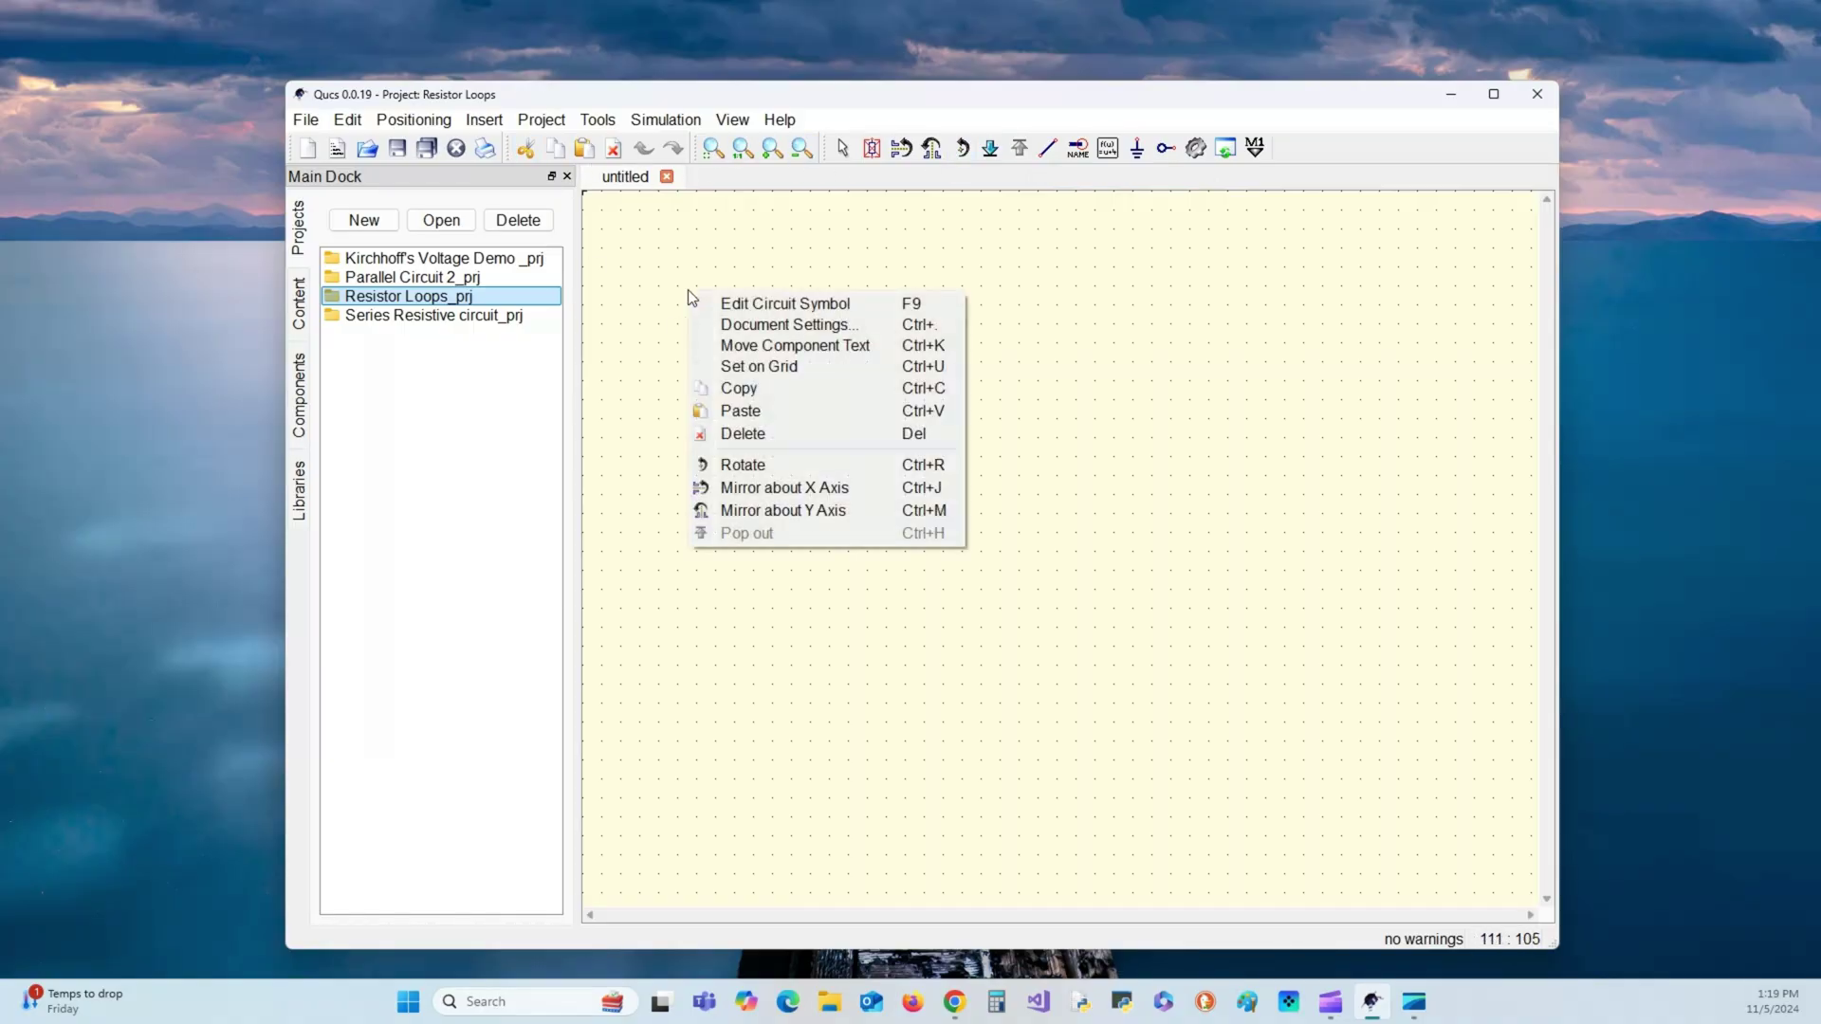
left_click(804, 323)
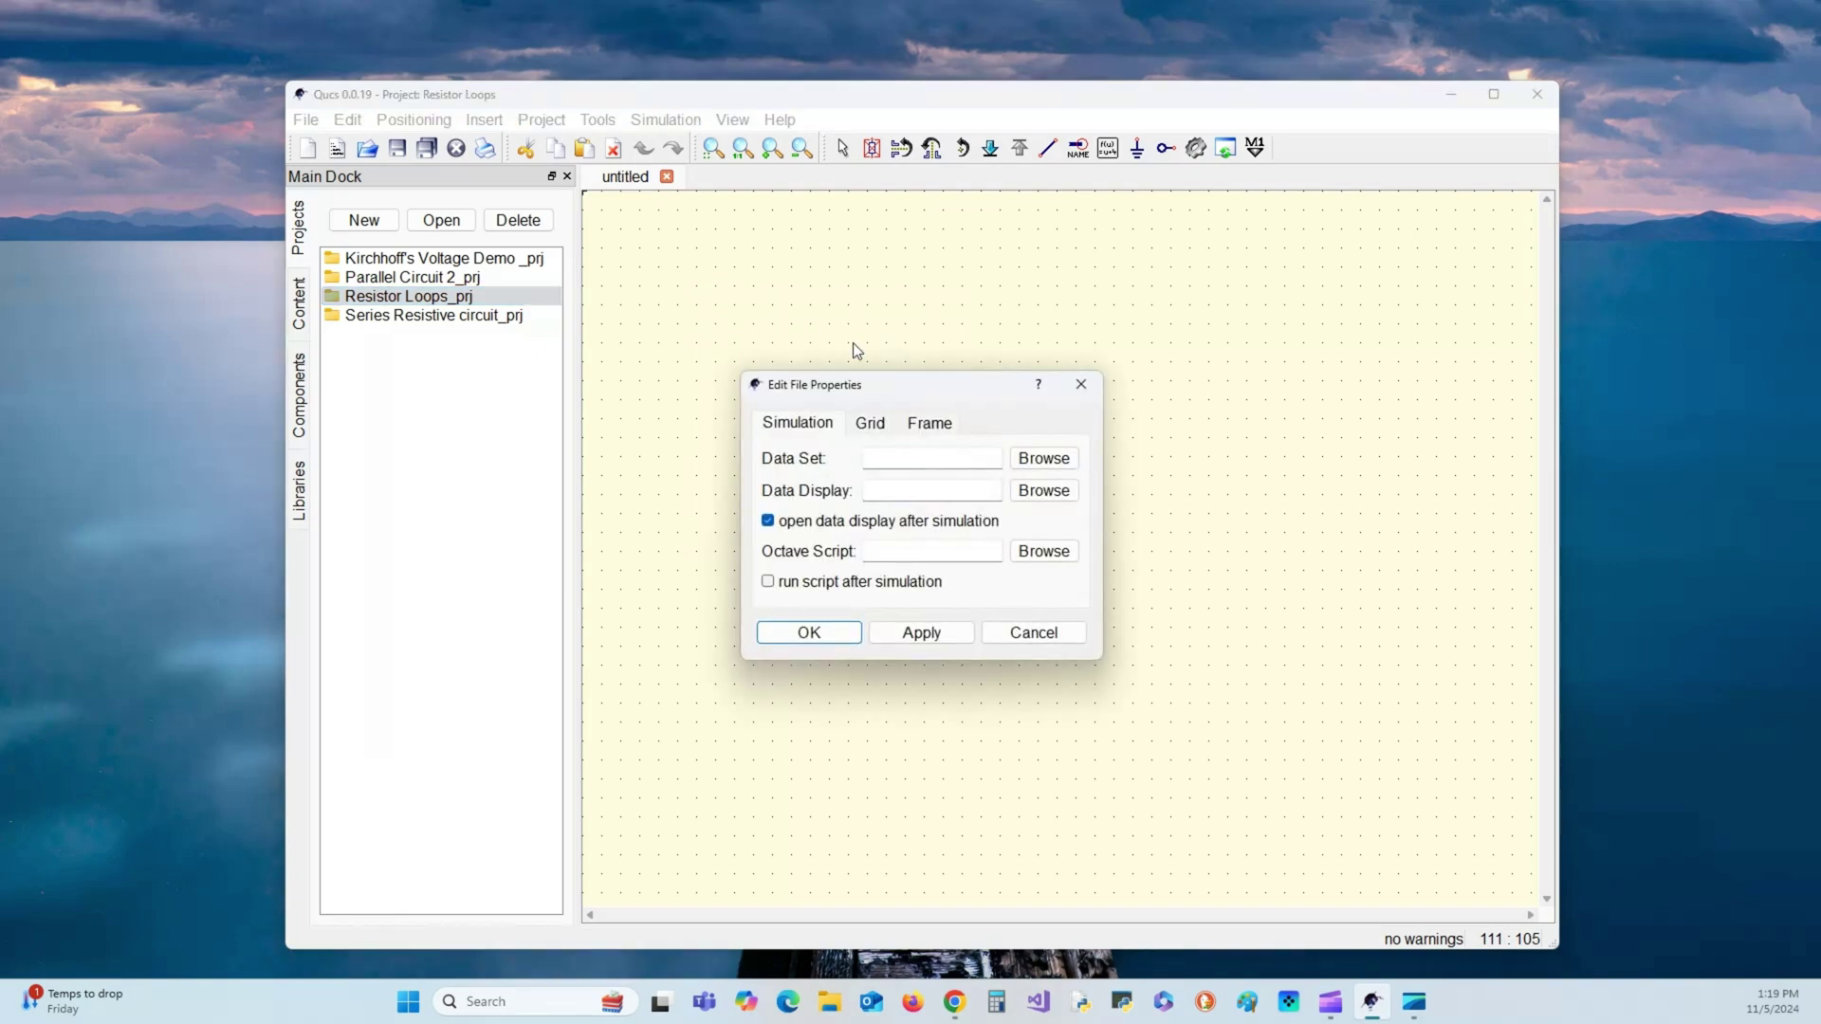
left_click(930, 424)
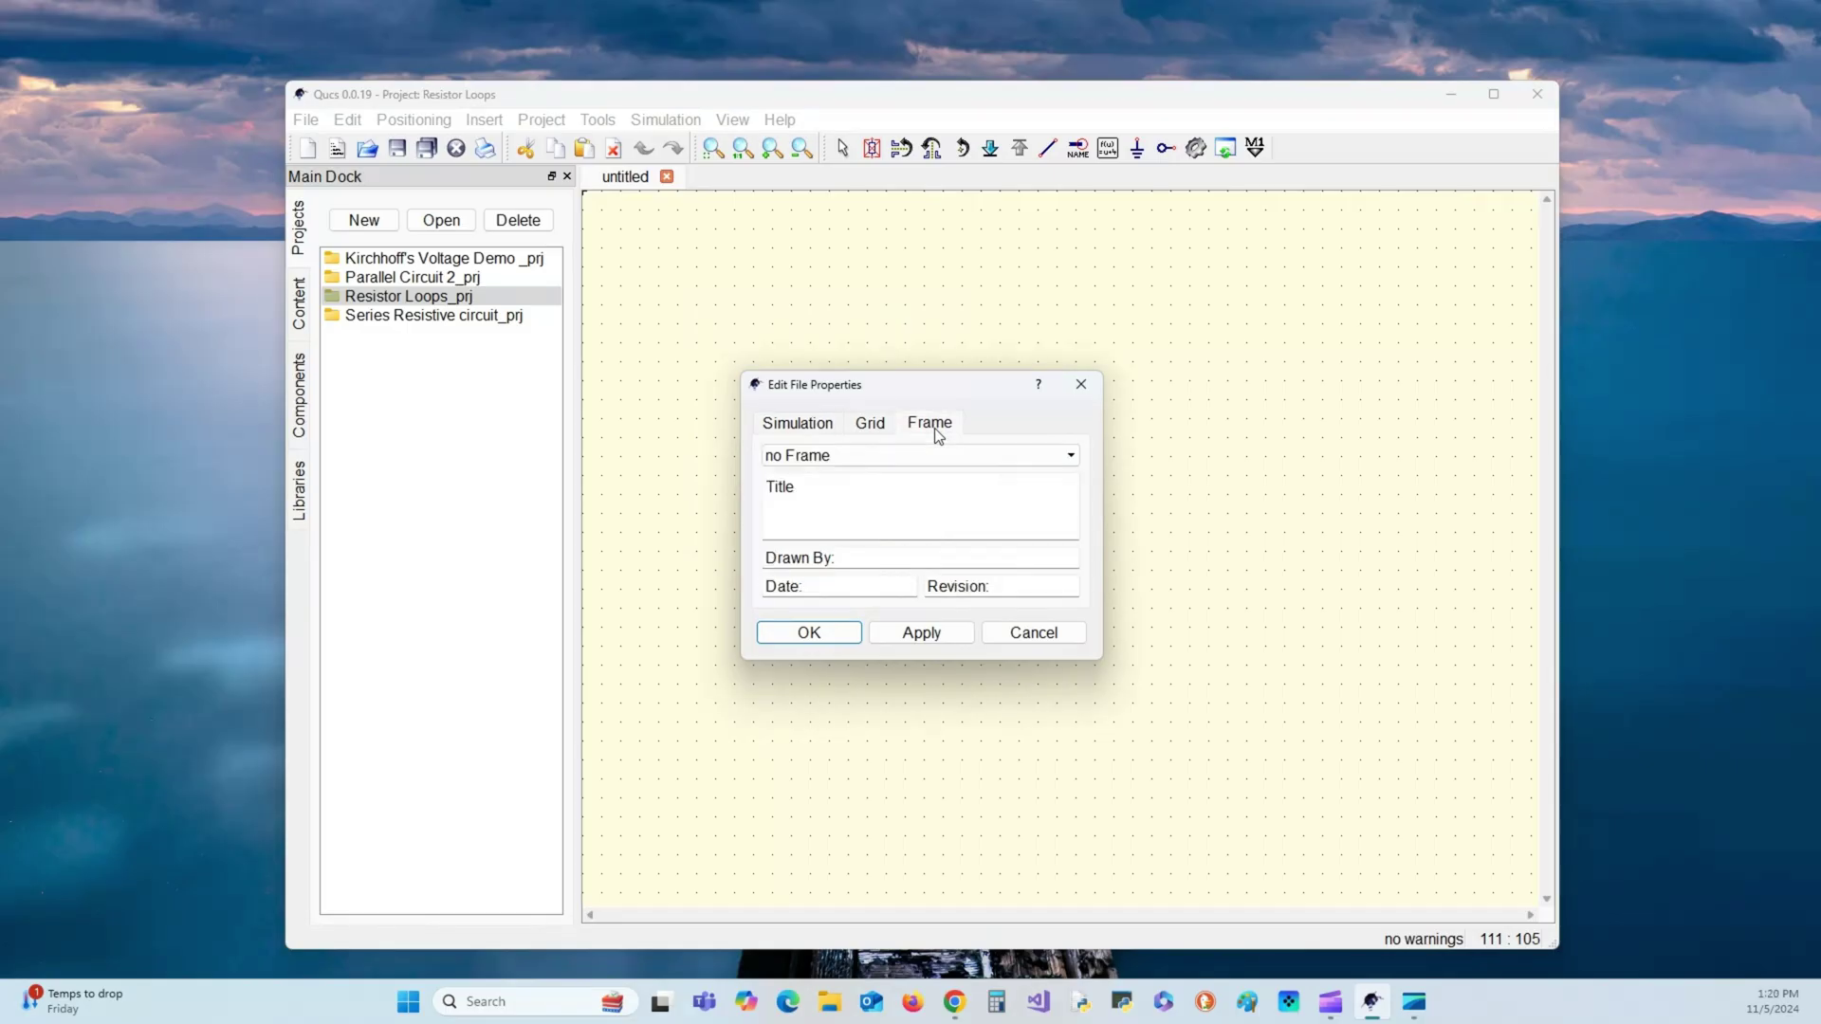
left_click(1072, 459)
left_click(1013, 501)
- Fill the frame with title 'Intro to QUCS', drawn by 'Lab RATS Engineering LLC', revision 1, and apply
left_click(817, 489)
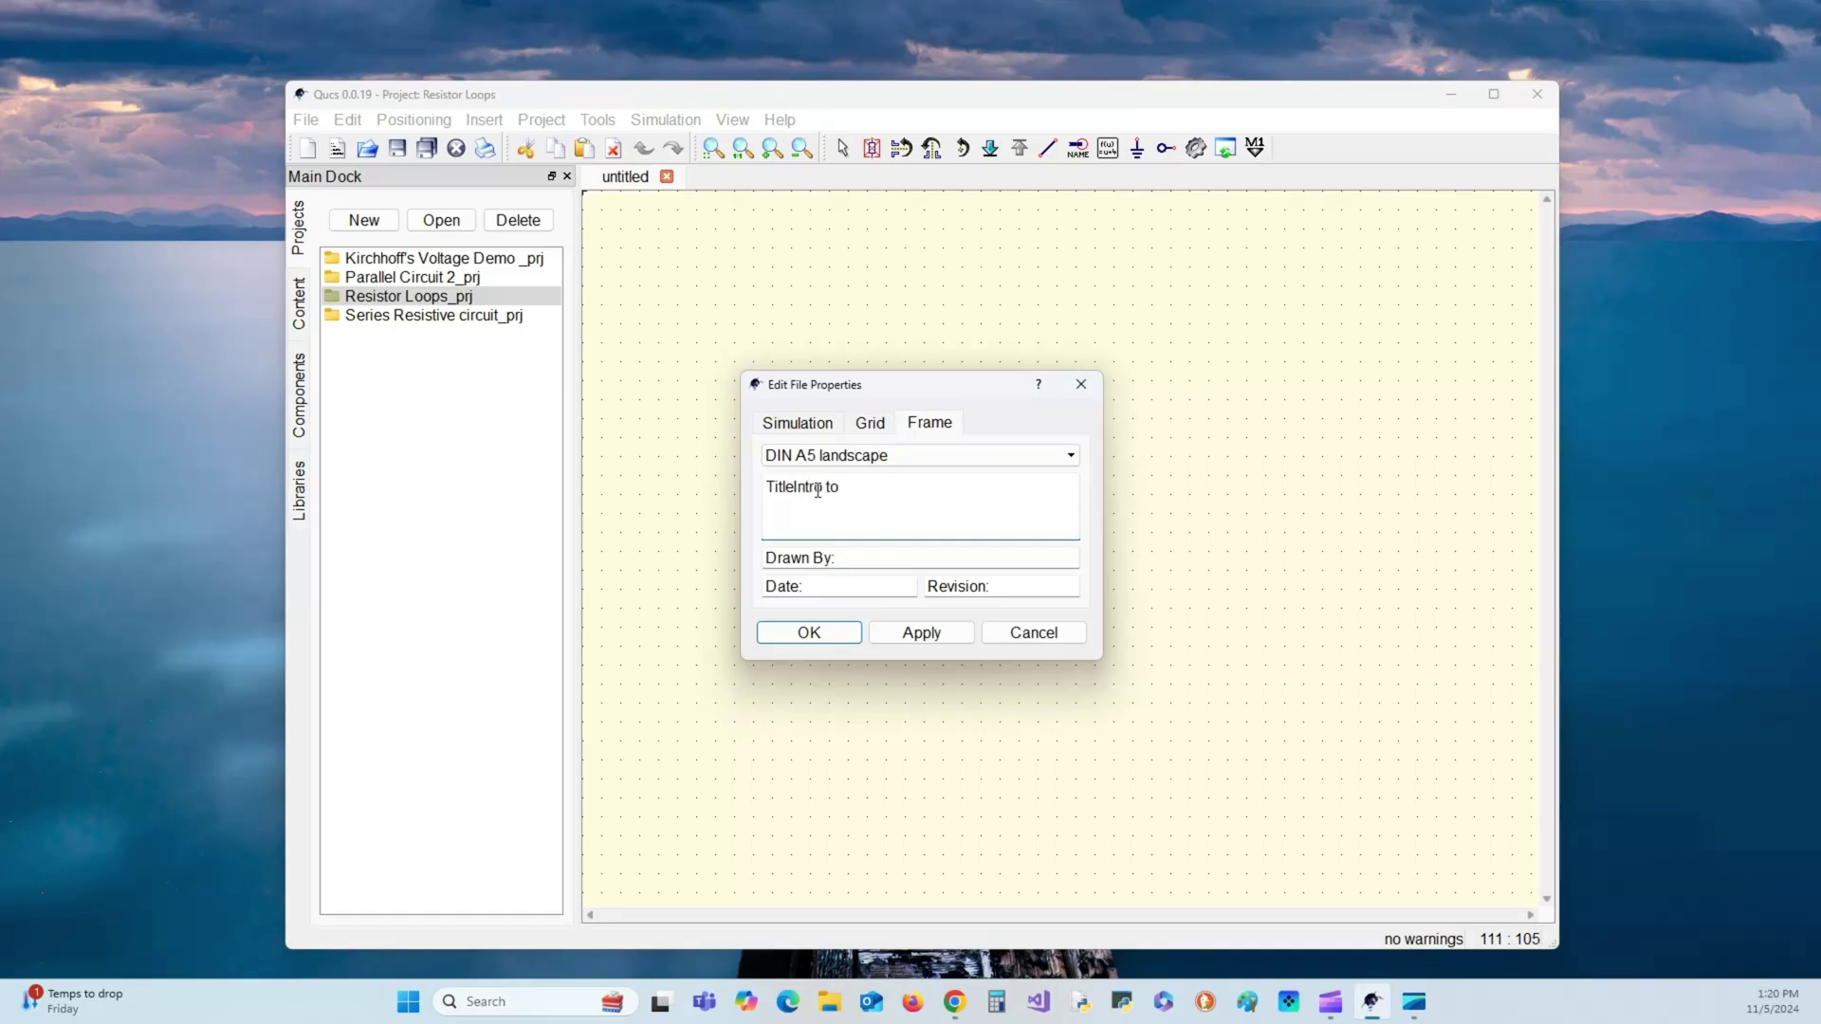
type("Intro to QUCS")
left_click(861, 561)
type("Lab RATS Engineering")
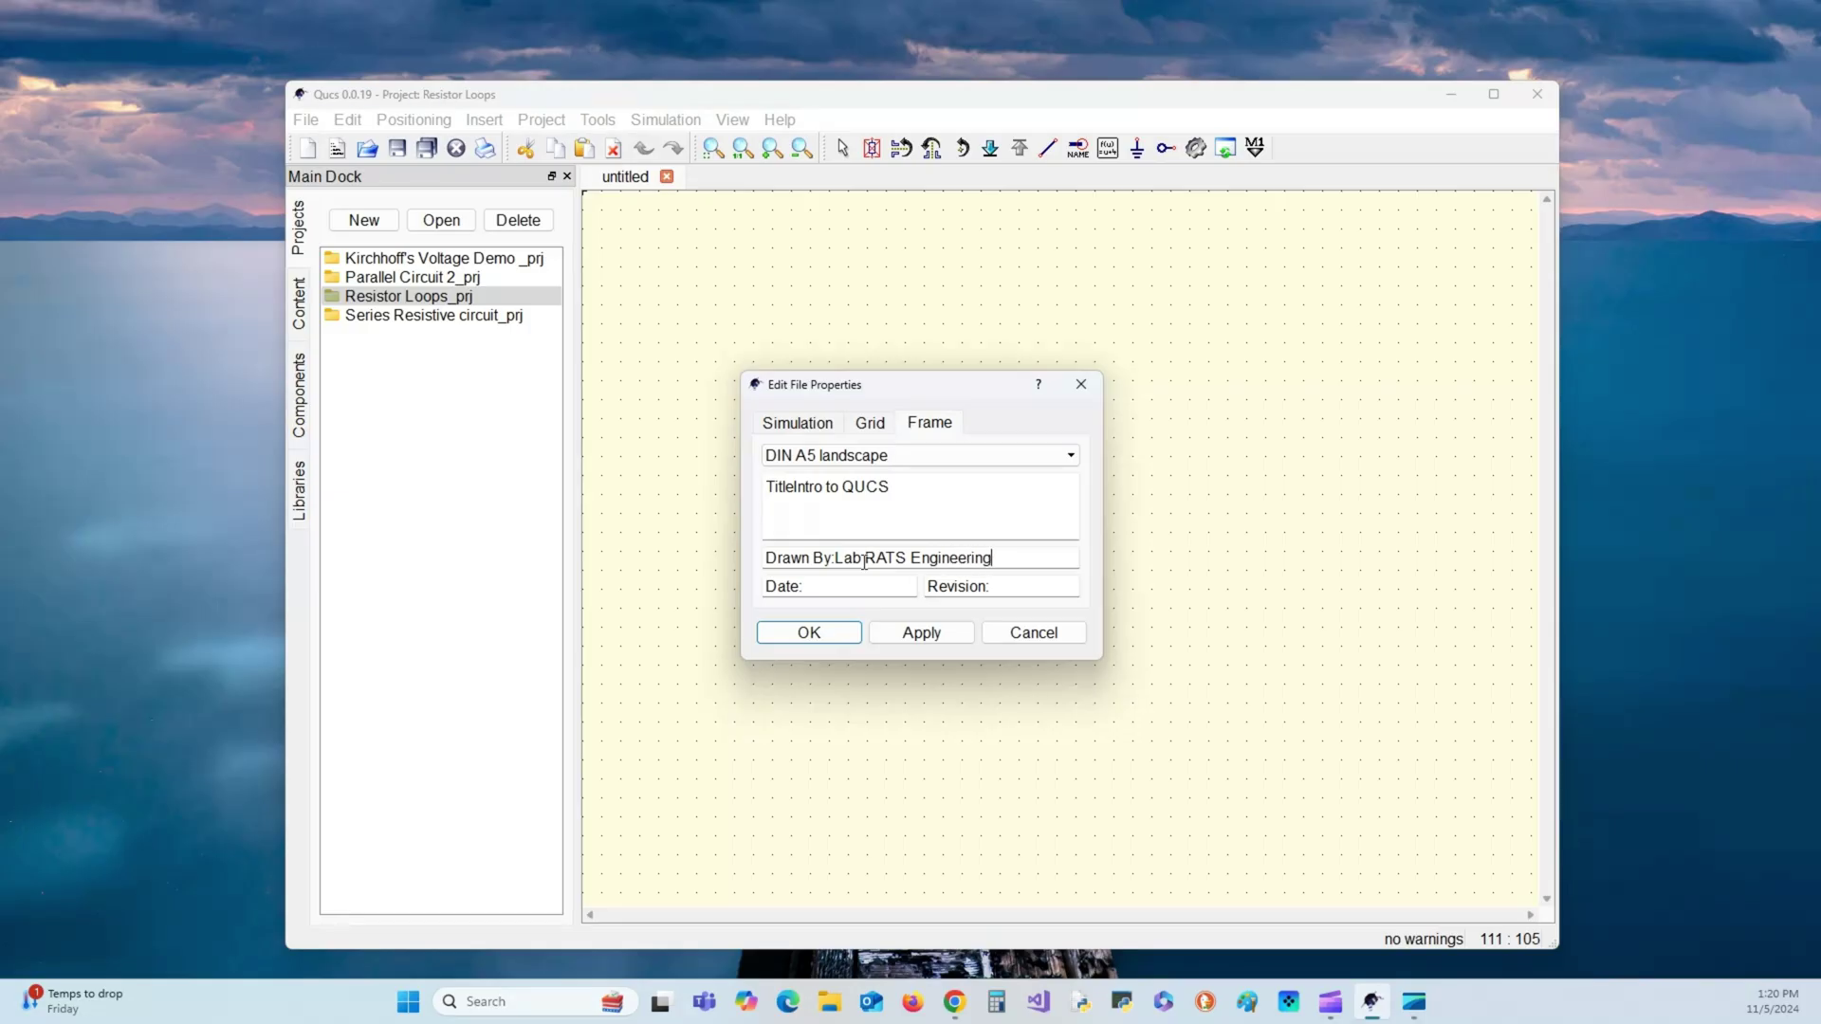
type("LLC")
key("Left")
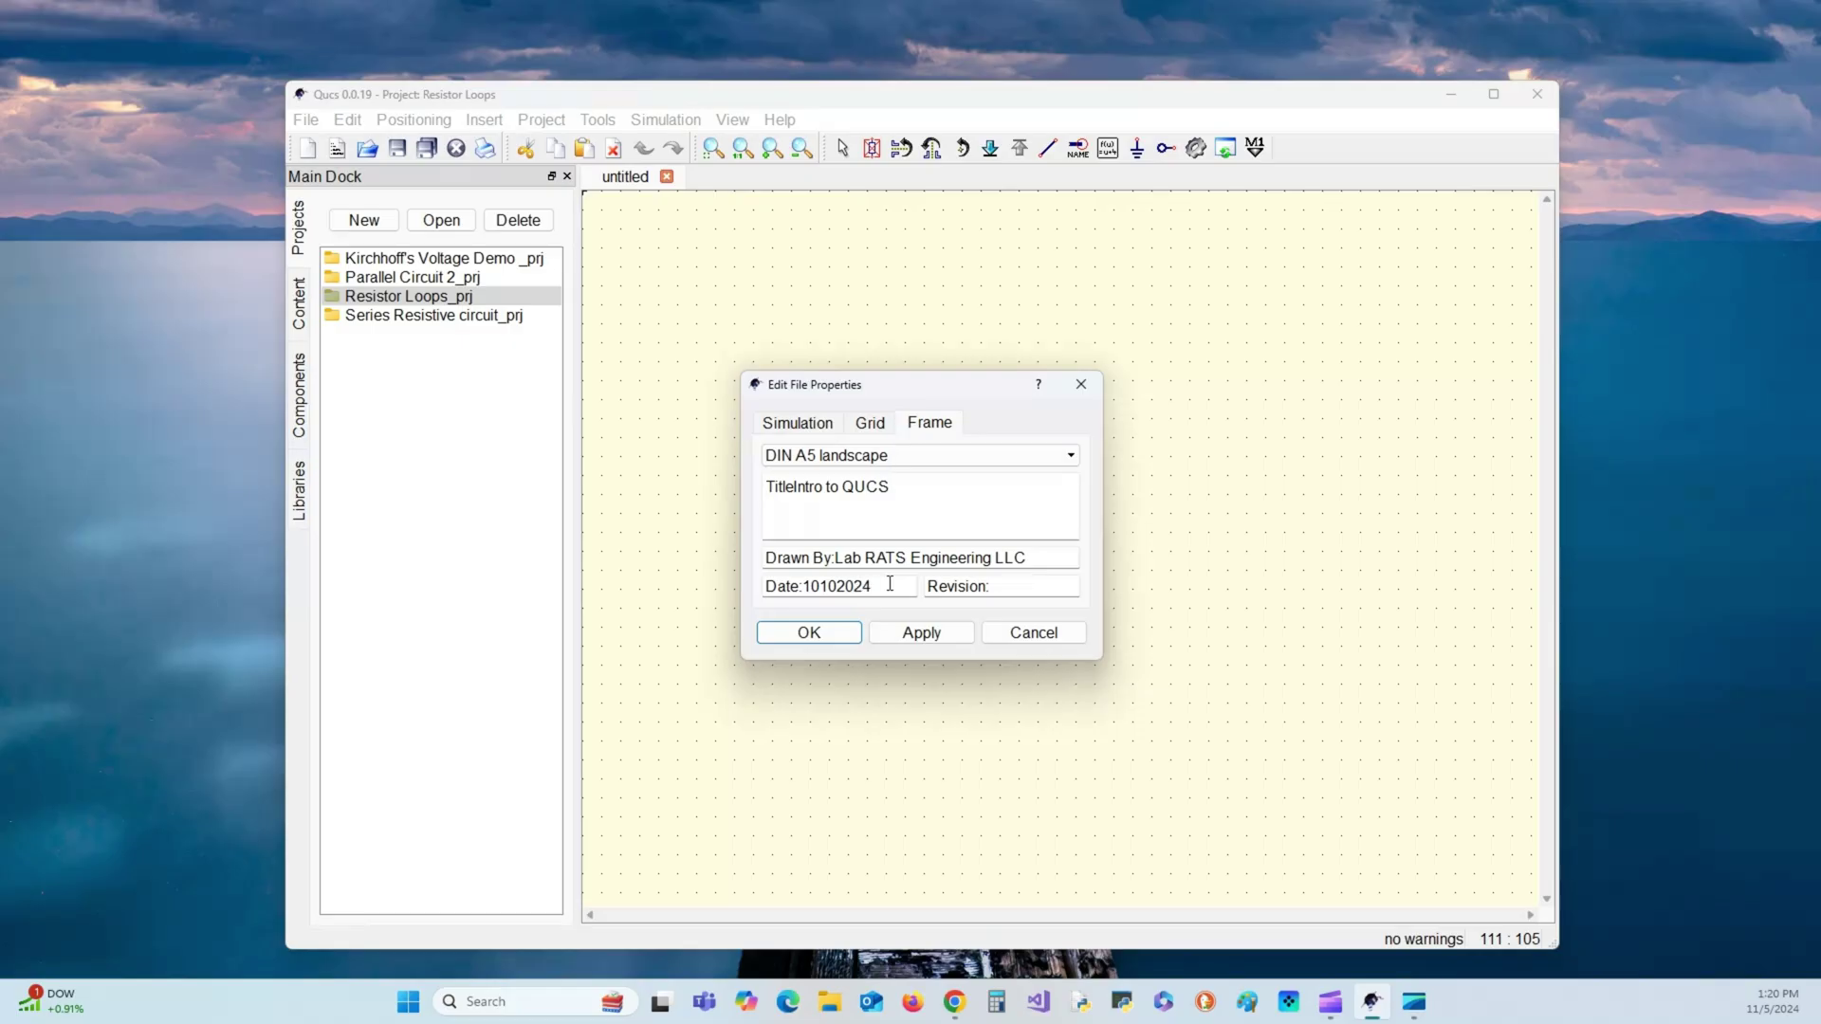
left_click(889, 583)
left_click(998, 586)
type("1")
left_click(811, 636)
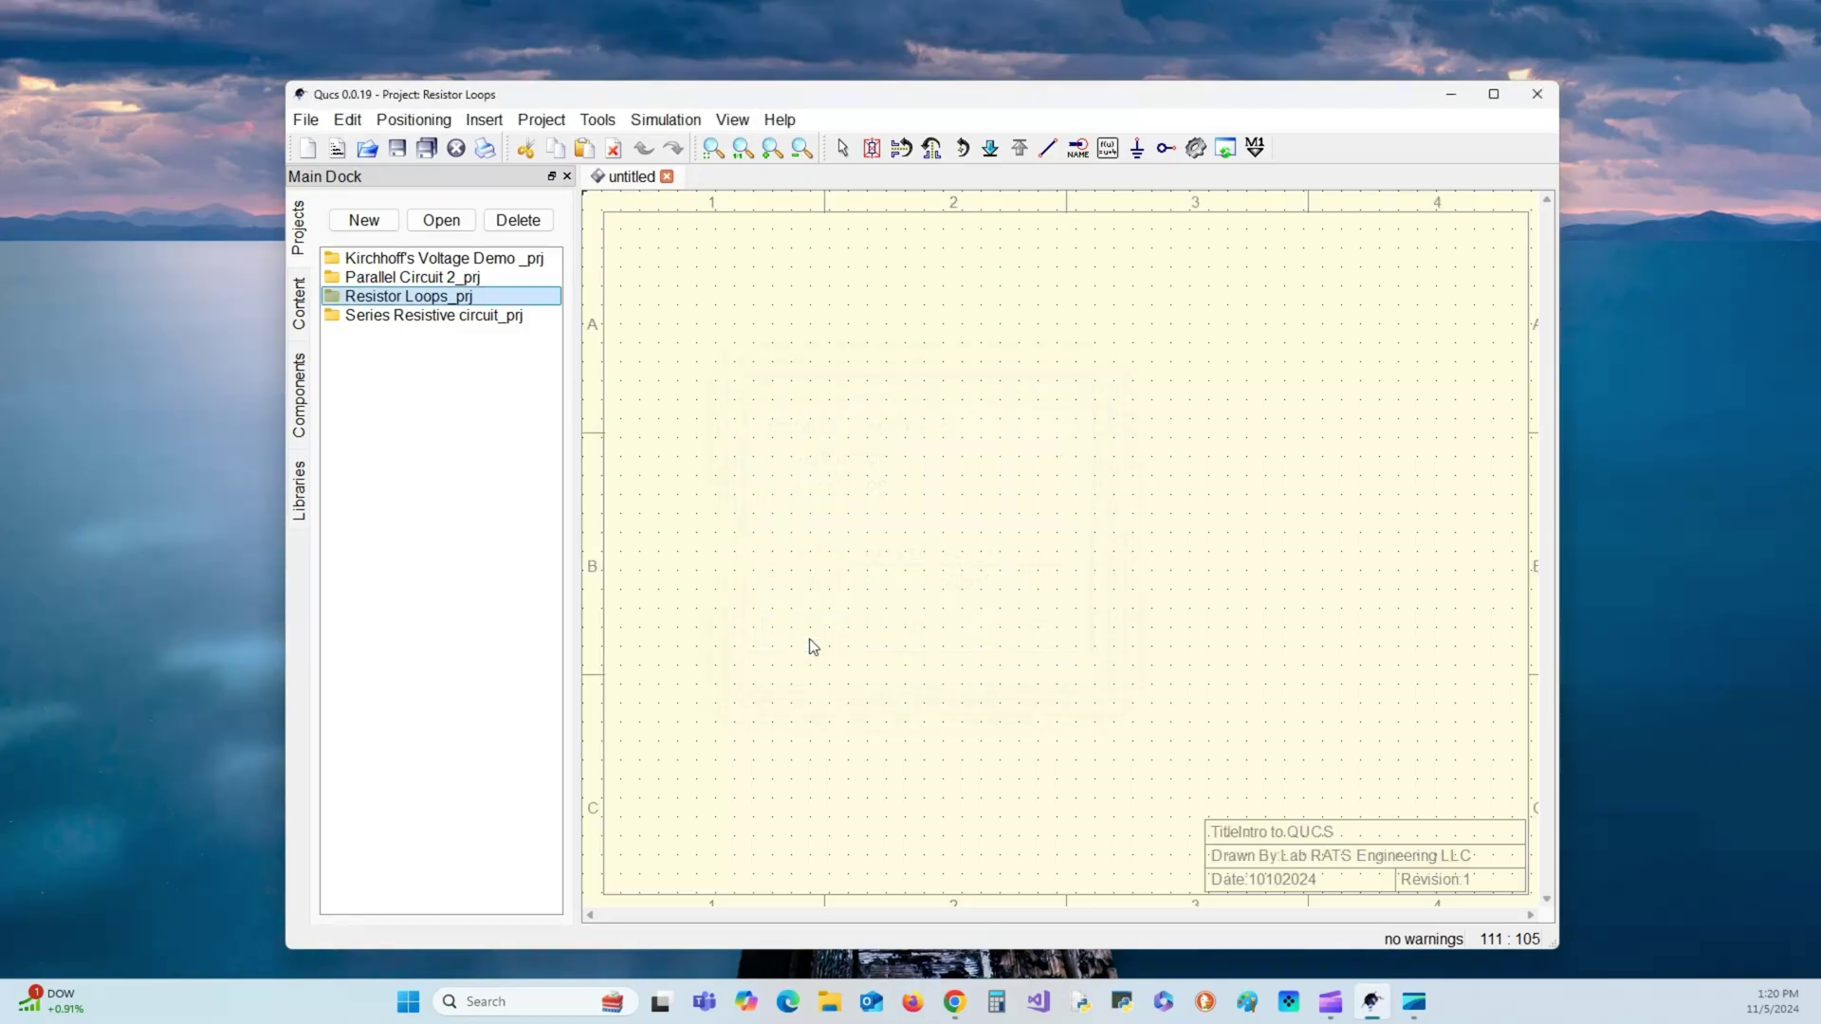